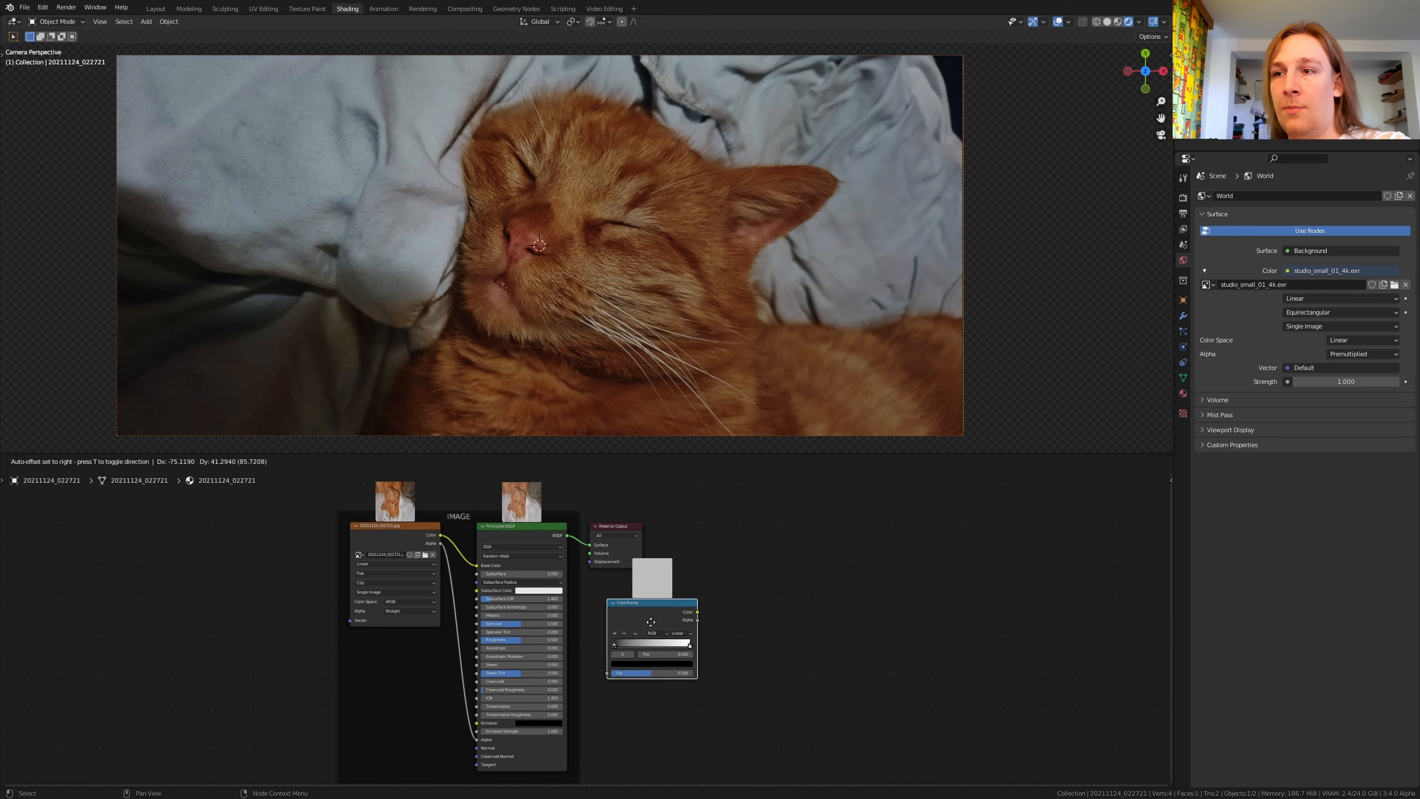
Place the ColorRamp node, link the image texture's Color output to its Fac input, and move Material Output far to the right.
{"action": "left_click", "coordinate": [637, 640]}
{"action": "left_click_drag", "start_coordinate": [440, 535], "coordinate": [609, 693]}
{"action": "middle_click_drag", "start_coordinate": [823, 635], "coordinate": [802, 631]}
{"action": "scroll", "coordinate": [682, 618], "scroll_direction": "down", "scroll_amount": 2}
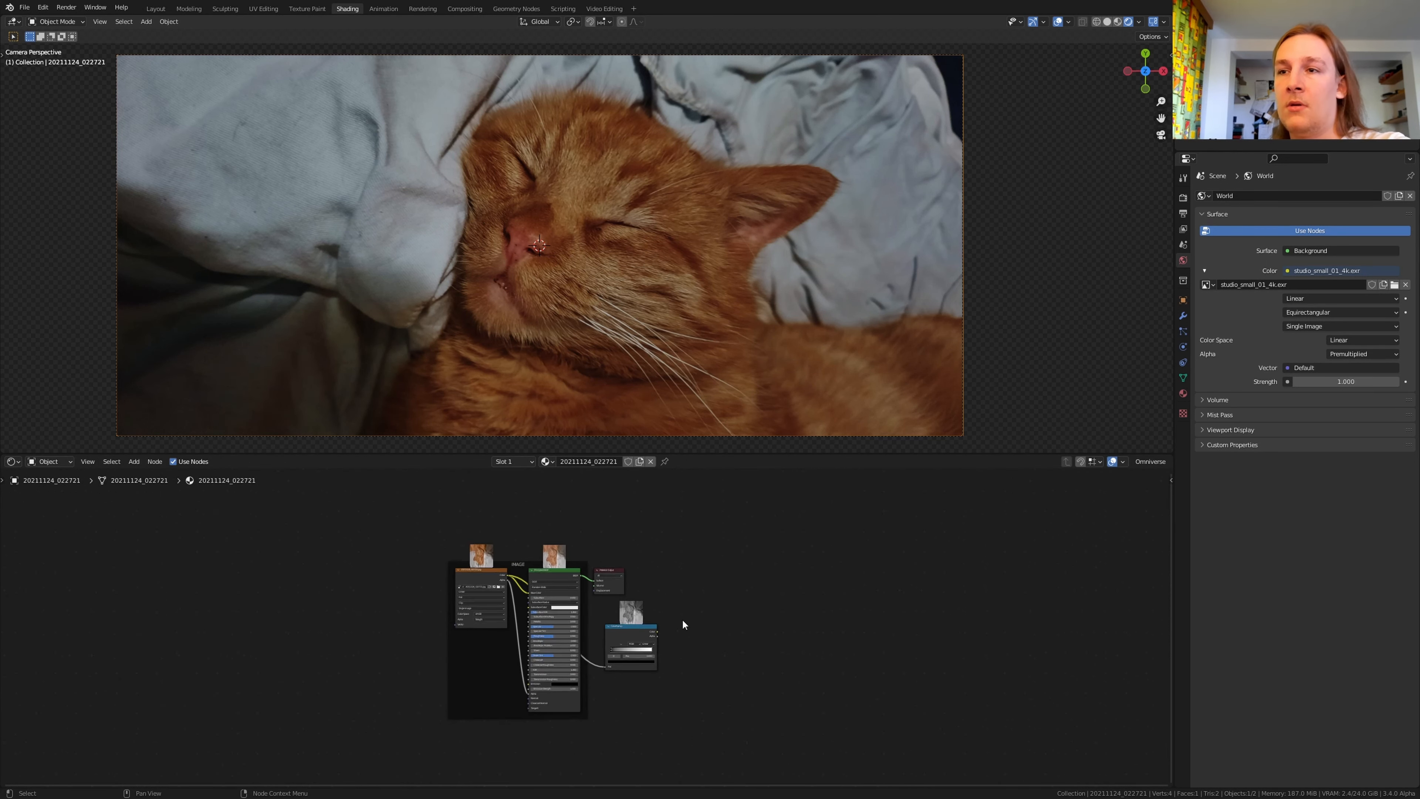
{"action": "scroll", "coordinate": [682, 618], "scroll_direction": "up", "scroll_amount": 1}
{"action": "left_click_drag", "start_coordinate": [590, 573], "coordinate": [1112, 556]}
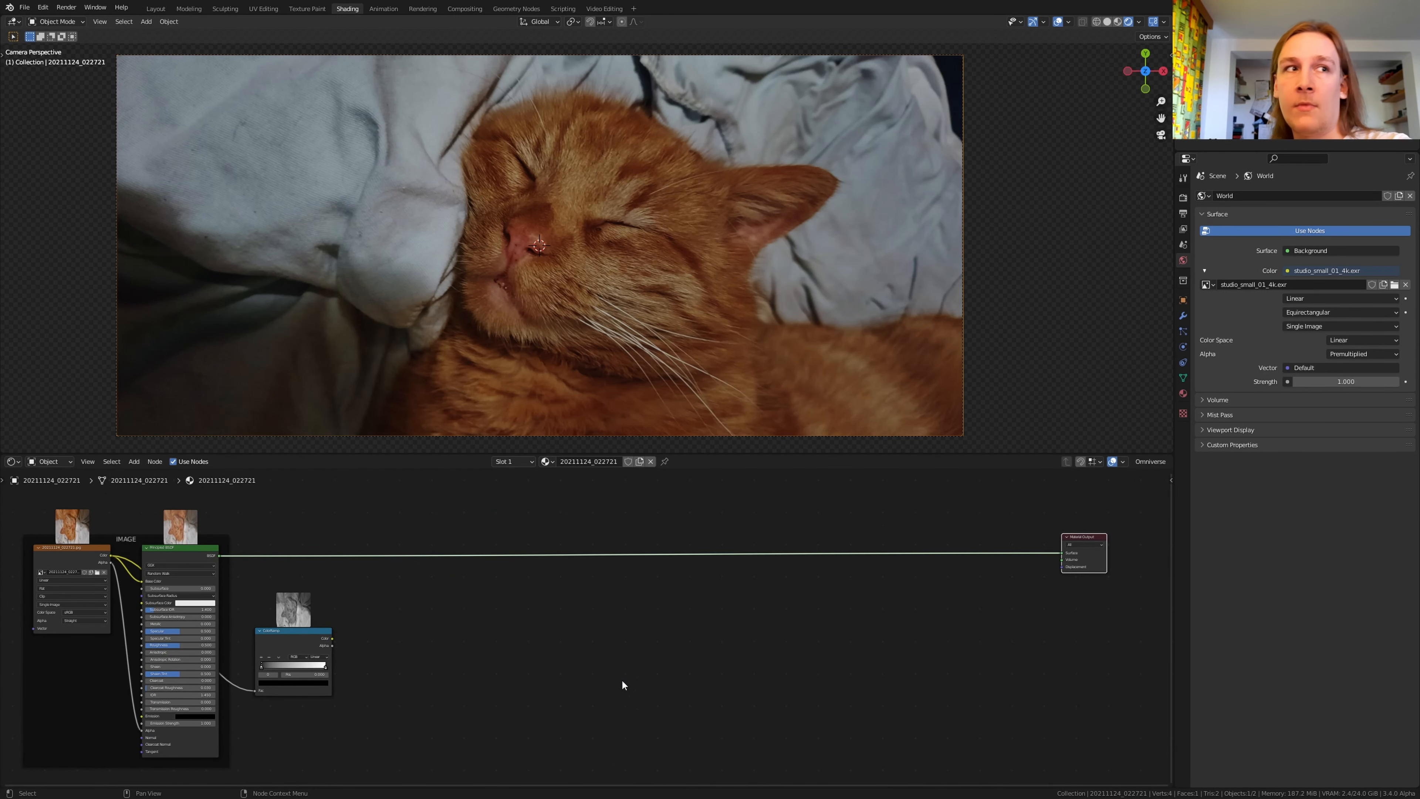
Preview the ColorRamp output and lower the position of its white stop to about 0.132.
{"action": "left_click", "coordinate": [324, 608], "text": "ctrl+shift"}
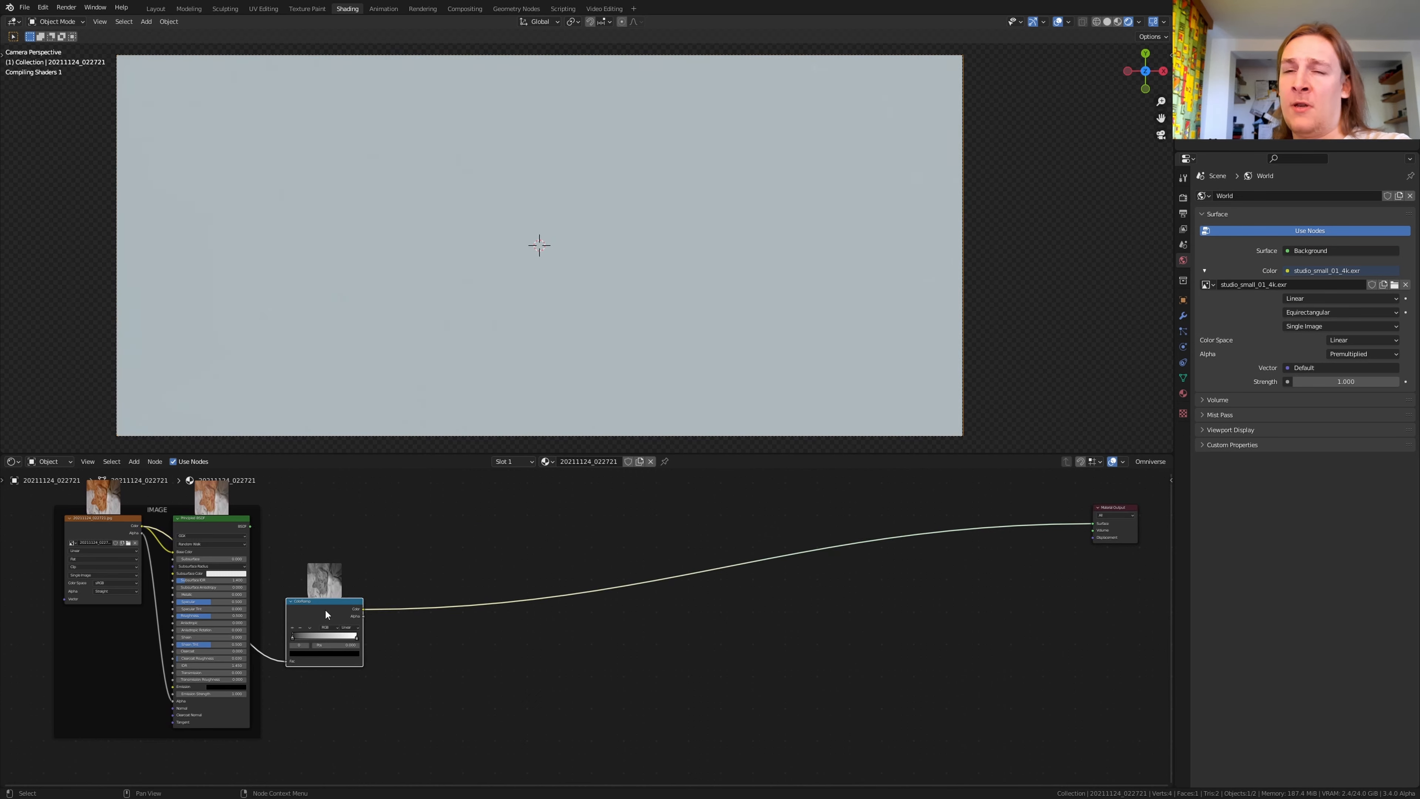
{"action": "left_click_drag", "start_coordinate": [358, 637], "coordinate": [297, 646]}
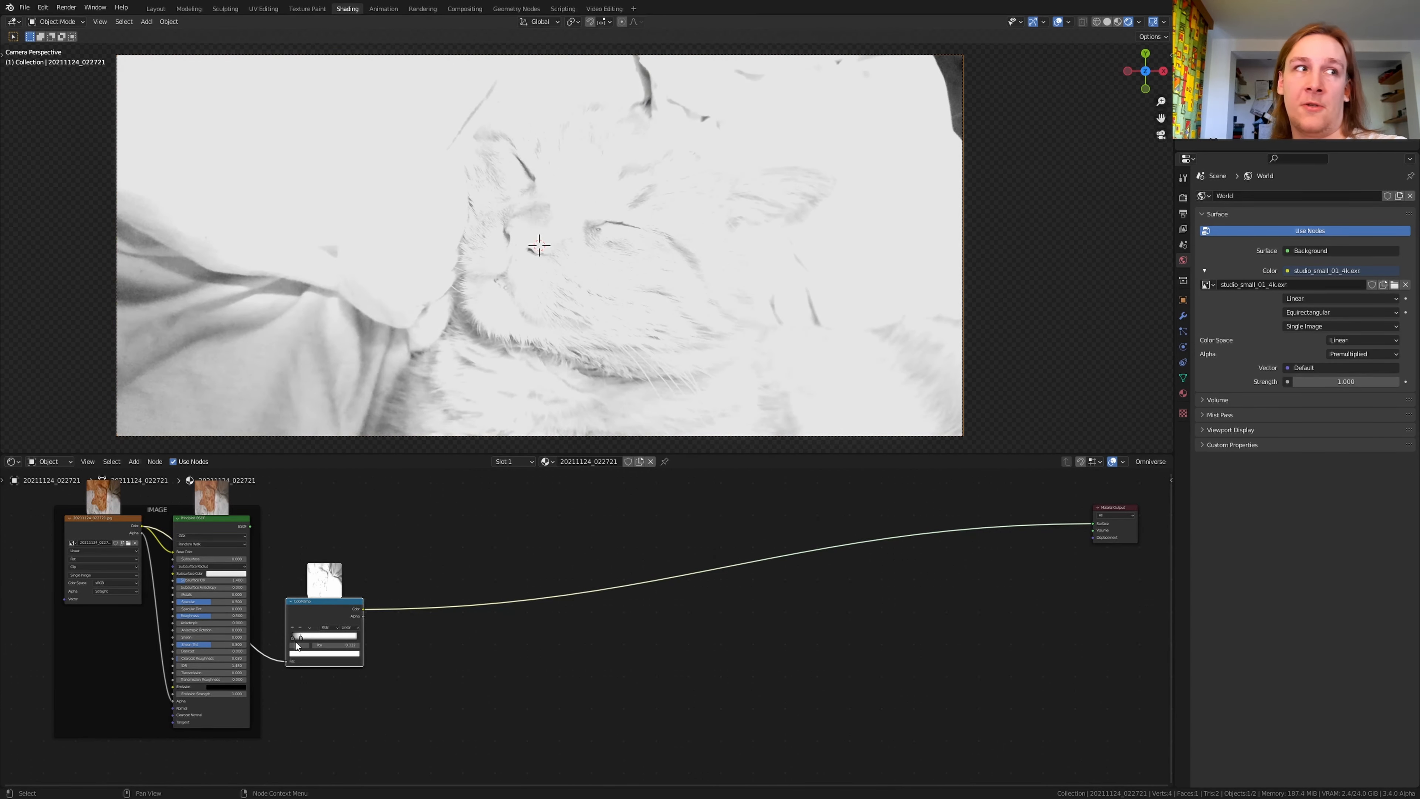
Insert a Mix Shader between the ColorRamp and Material Output, and route the ColorRamp Color into its Fac input.
{"action": "key", "text": "shift+a"}
{"action": "left_click", "coordinate": [501, 596]}
{"action": "type", "text": "mi"}
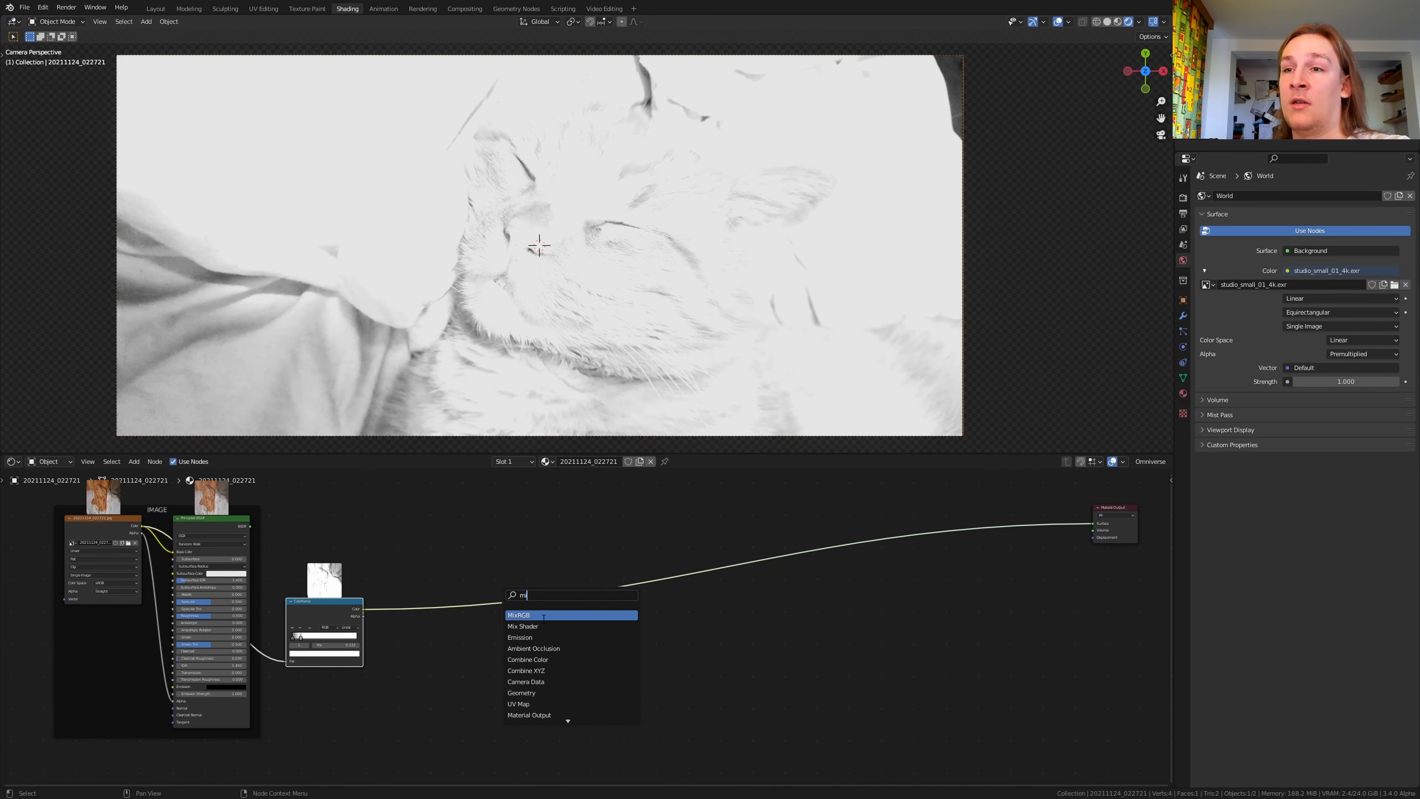
{"action": "left_click", "coordinate": [526, 626]}
{"action": "left_click", "coordinate": [457, 620]}
{"action": "scroll", "coordinate": [384, 627], "scroll_direction": "up", "scroll_amount": 1}
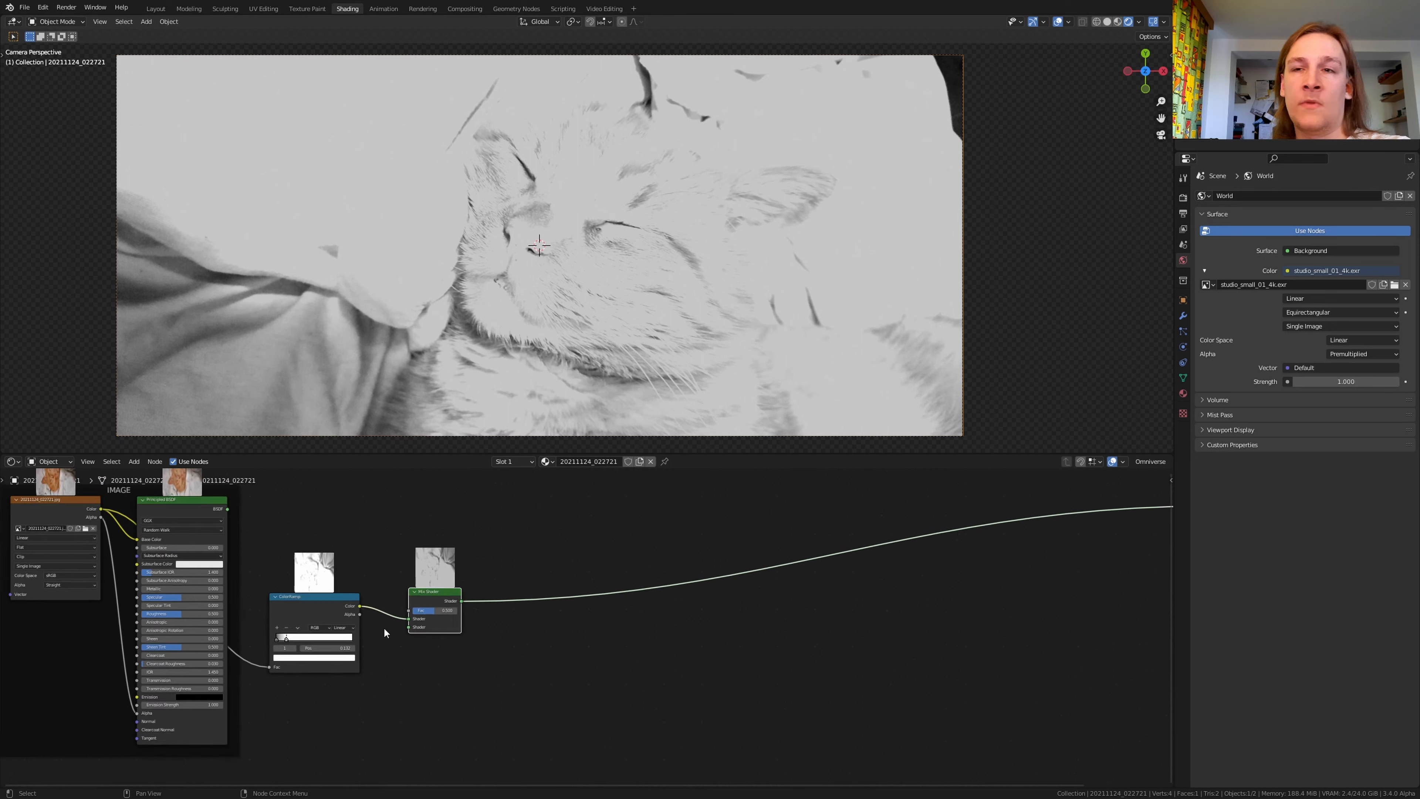
{"action": "scroll", "coordinate": [394, 618], "scroll_direction": "up", "scroll_amount": 2}
{"action": "left_click_drag", "start_coordinate": [414, 617], "coordinate": [414, 607]}
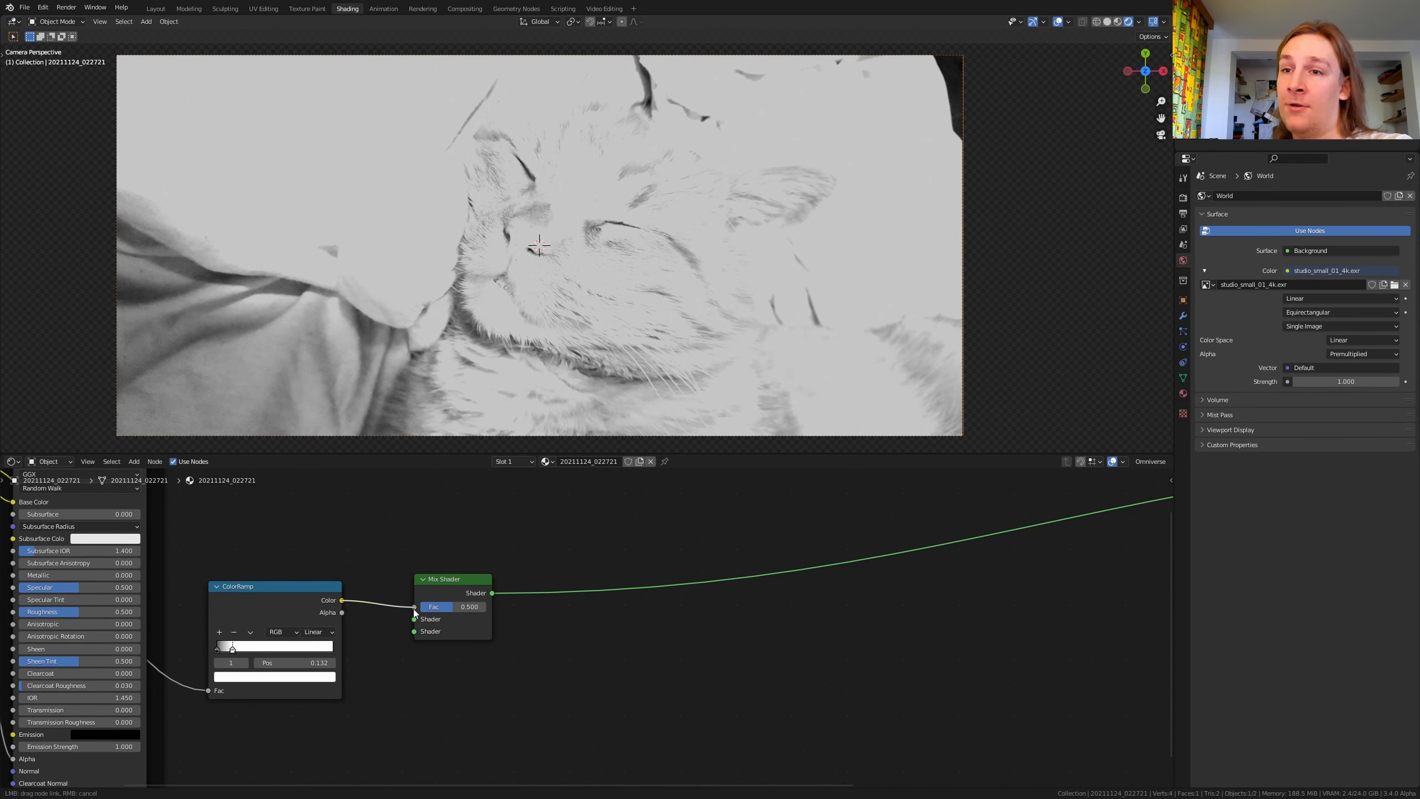
Add a Musgrave Texture below the image frame, complete with linked Texture Coordinate and Mapping nodes.
{"action": "scroll", "coordinate": [434, 645], "scroll_direction": "down", "scroll_amount": 2}
{"action": "middle_click_drag", "start_coordinate": [435, 645], "coordinate": [531, 535]}
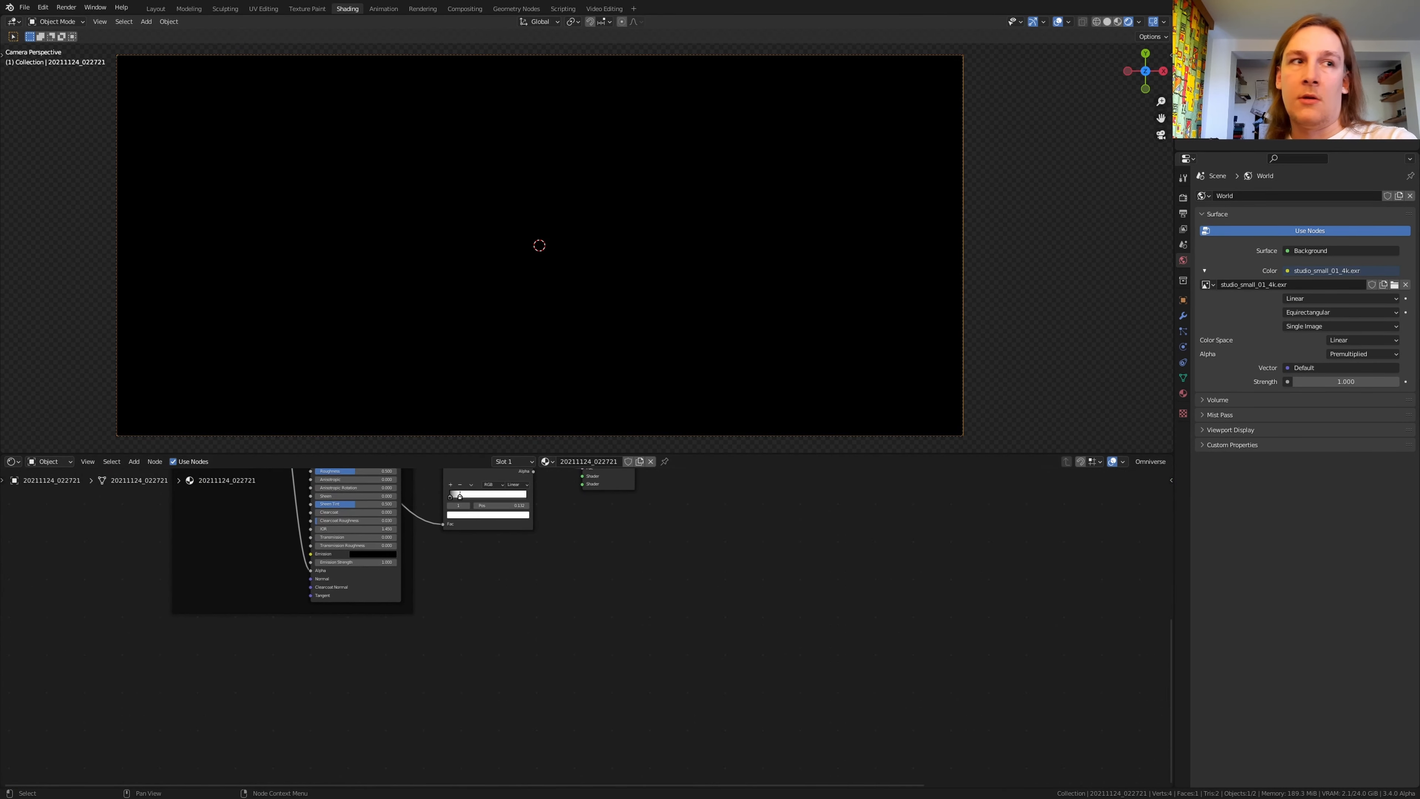
{"action": "middle_click_drag", "start_coordinate": [323, 675], "coordinate": [447, 595]}
{"action": "key", "text": "shift+a"}
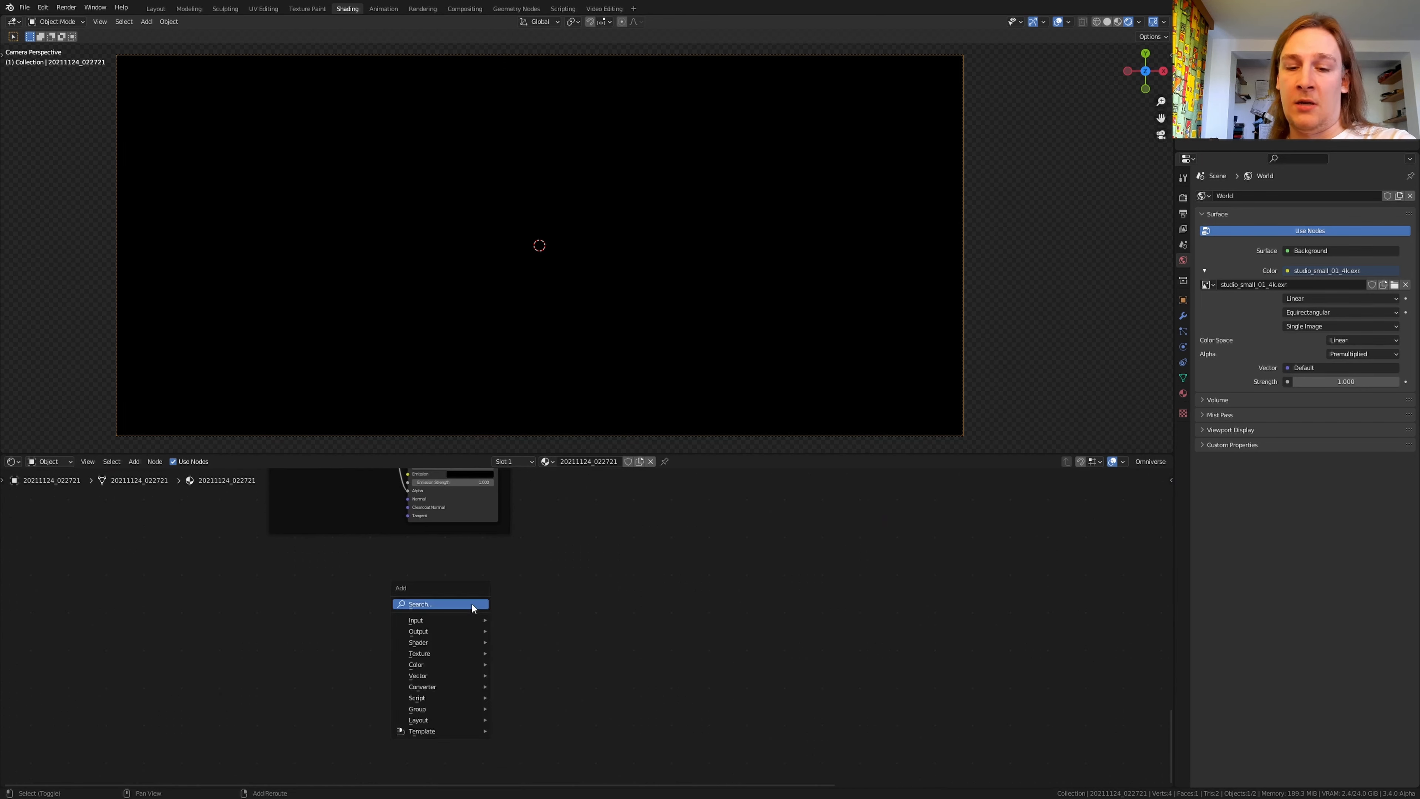
{"action": "left_click", "coordinate": [471, 604]}
{"action": "type", "text": "mu"}
{"action": "left_click", "coordinate": [512, 623]}
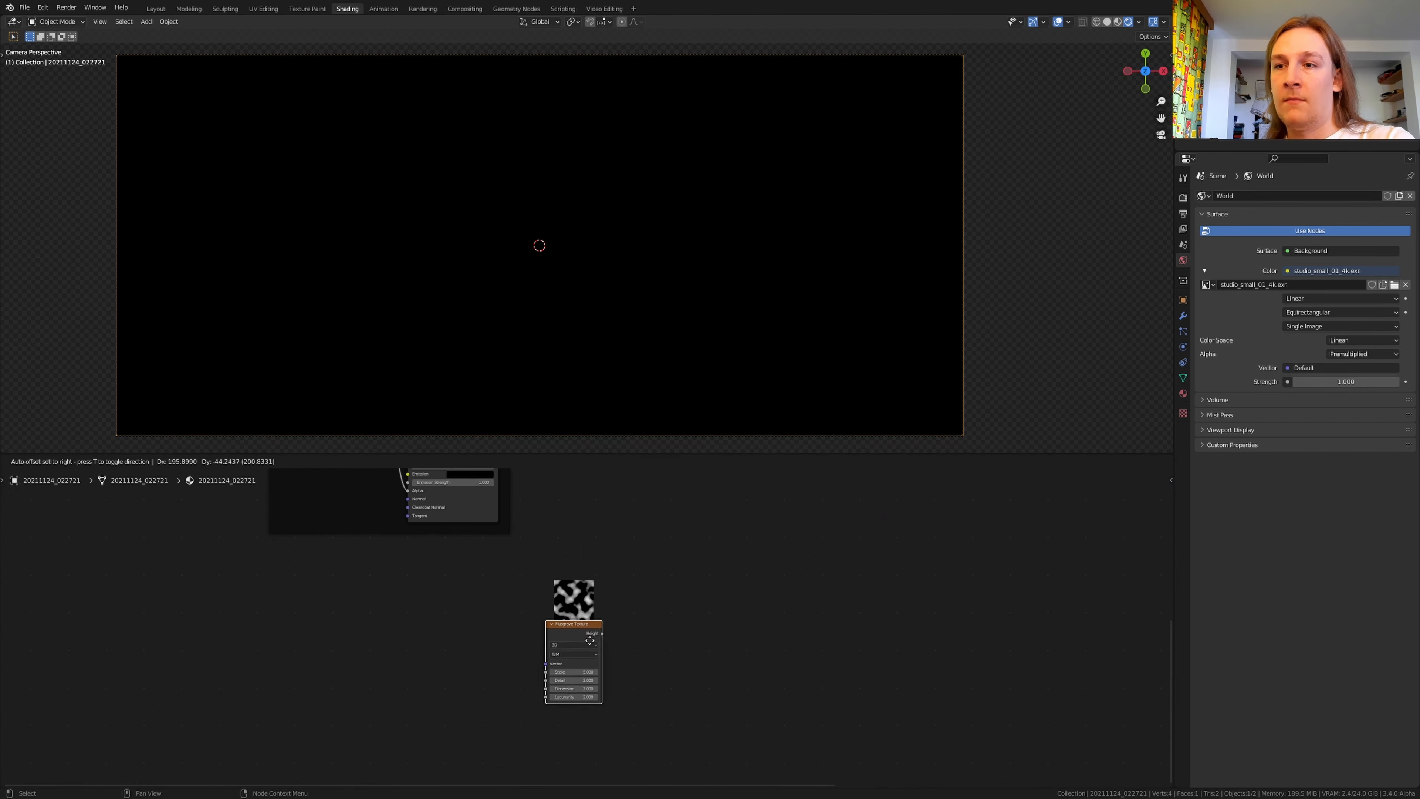
{"action": "left_click", "coordinate": [616, 648]}
{"action": "key", "text": "ctrl+t"}
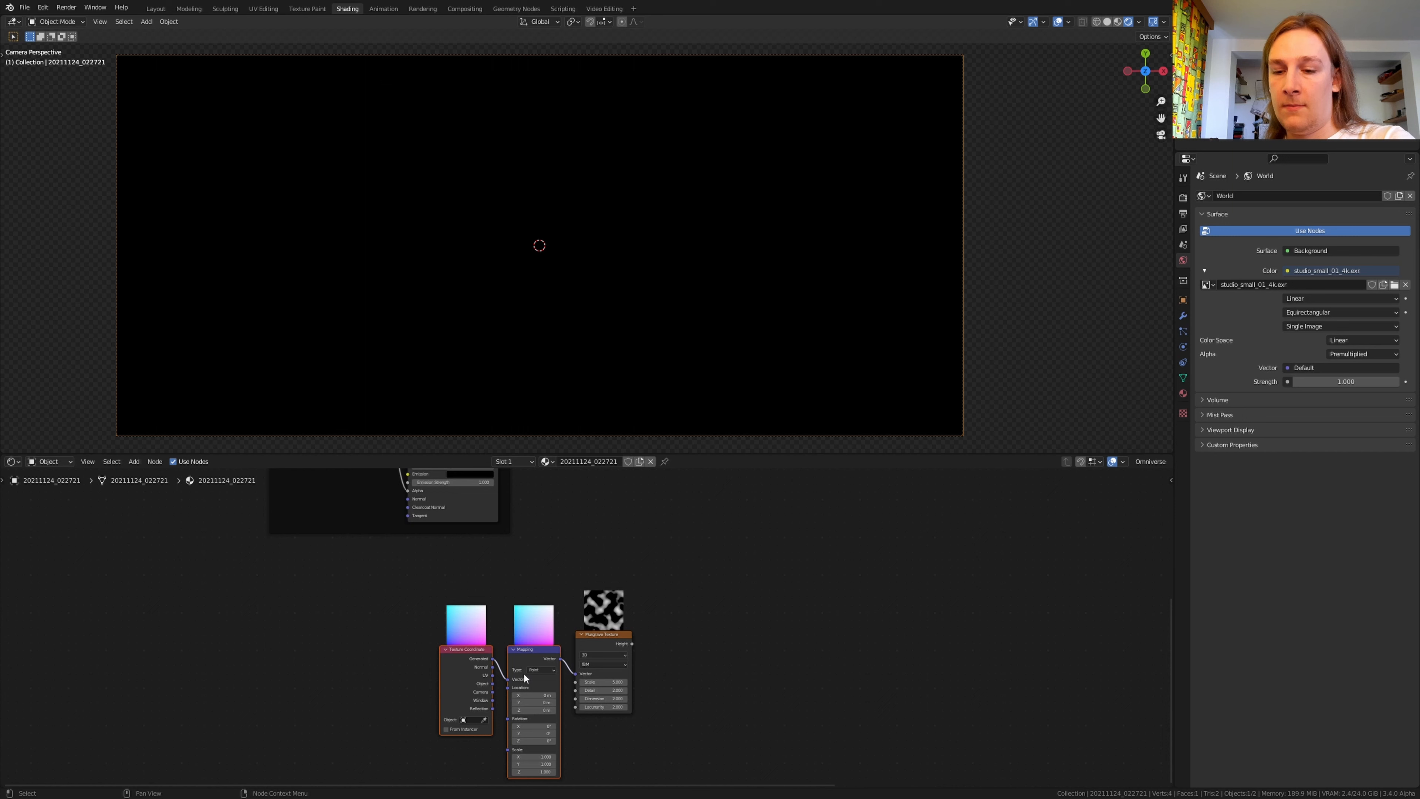
Feed the Mapping node from the Texture Coordinate's Object output and preview the Musgrave Texture.
{"action": "scroll", "coordinate": [502, 689], "scroll_direction": "up", "scroll_amount": 2}
{"action": "left_click_drag", "start_coordinate": [474, 685], "coordinate": [500, 678]}
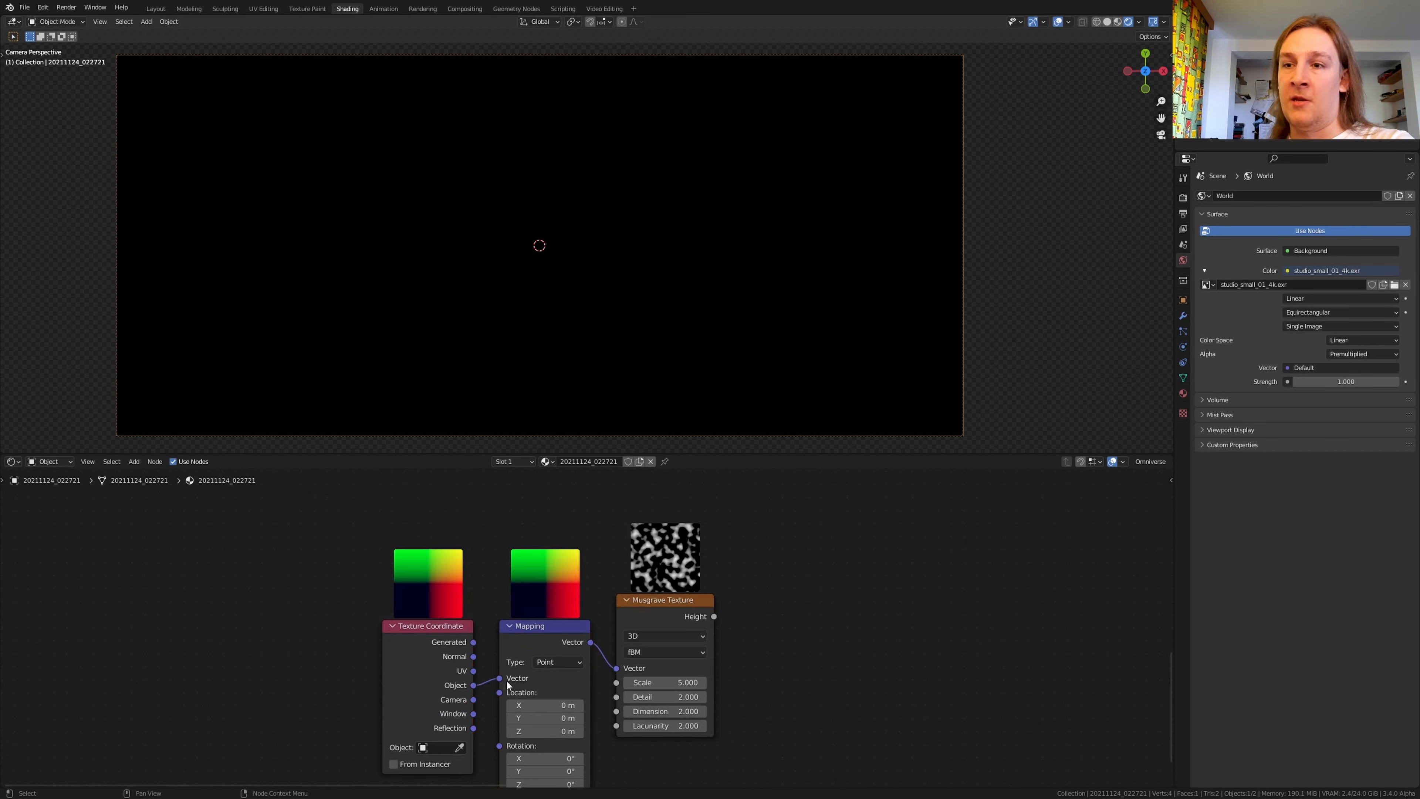
{"action": "left_click", "coordinate": [656, 614]}
{"action": "left_click", "coordinate": [665, 615], "text": "ctrl+shift"}
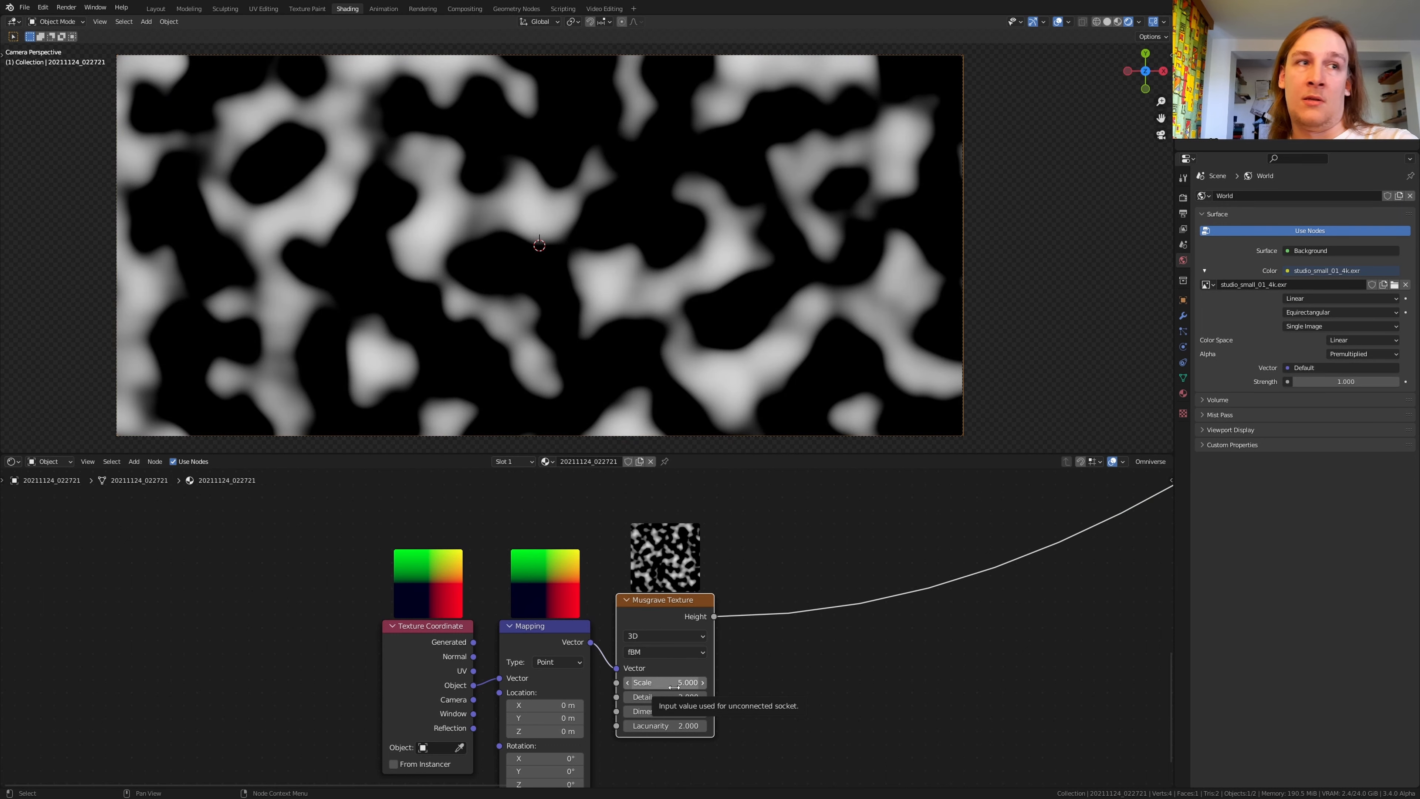
Set the Musgrave Texture's Detail to 15 and lower its Dimension.
{"action": "key", "text": "ctrl+c"}
{"action": "key", "text": "ctrl+v"}
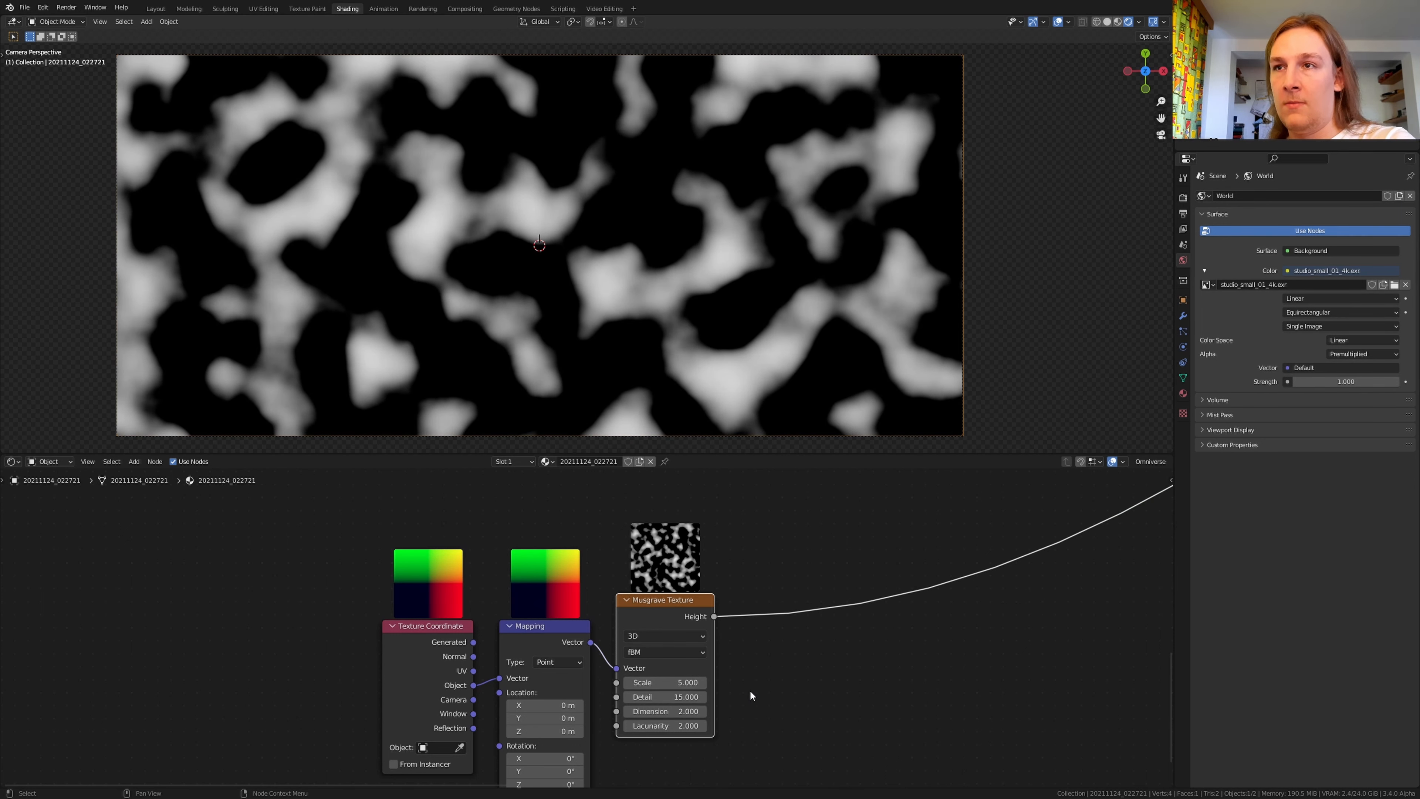
{"action": "left_click_drag", "start_coordinate": [671, 711], "coordinate": [661, 711]}
Add a Gradient Texture below the Musgrave Texture and set its type to Spherical.
{"action": "scroll", "coordinate": [699, 694], "scroll_direction": "down", "scroll_amount": 2}
{"action": "middle_click_drag", "start_coordinate": [699, 693], "coordinate": [618, 516]}
{"action": "key", "text": "shift+a"}
{"action": "type", "text": "grad"}
{"action": "key", "text": "Return"}
{"action": "left_click", "coordinate": [569, 641]}
{"action": "left_click", "coordinate": [607, 686]}
{"action": "left_click", "coordinate": [612, 747]}
Add a Wave Texture below the Gradient Texture.
{"action": "middle_click_drag", "start_coordinate": [630, 686], "coordinate": [632, 592]}
{"action": "key", "text": "shift+a"}
{"action": "type", "text": "wav"}
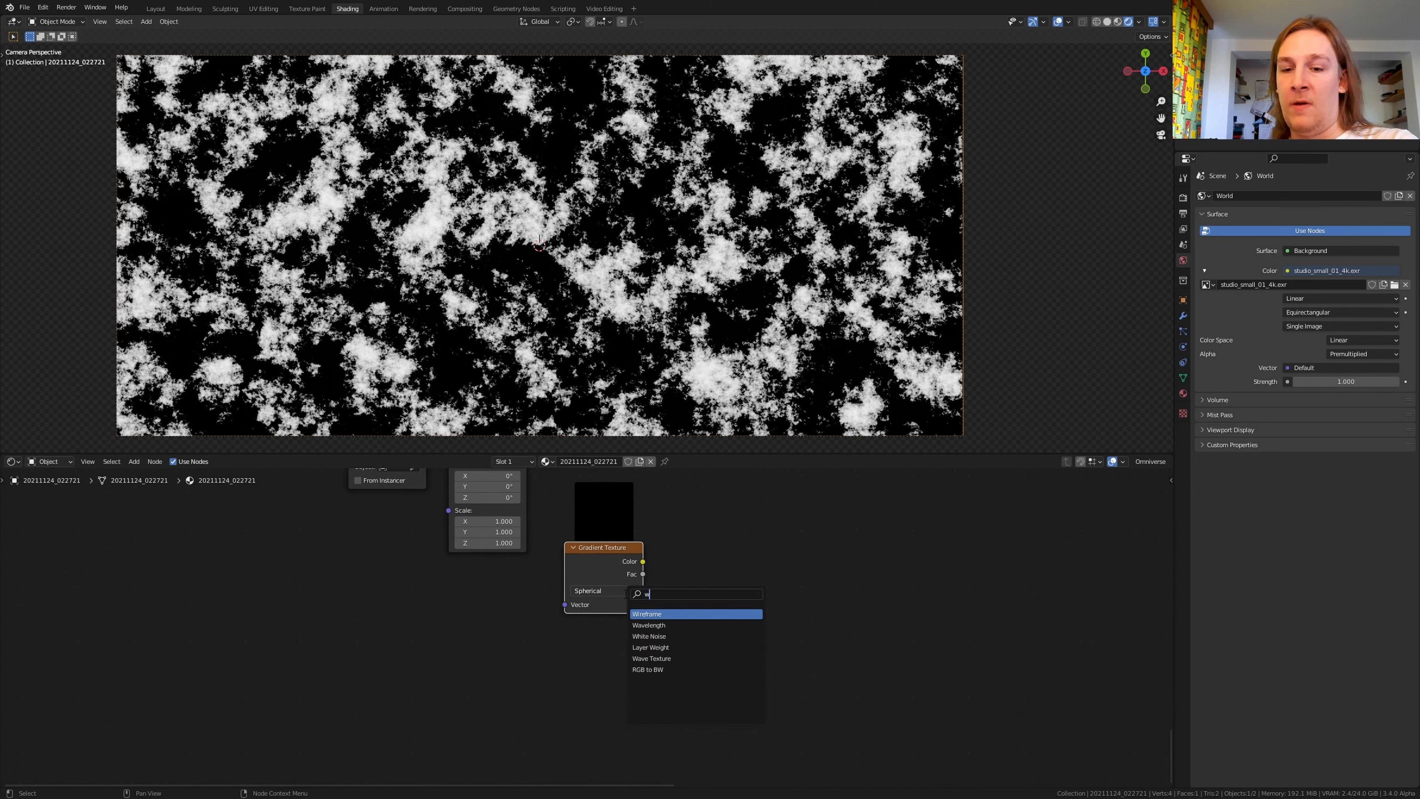
{"action": "left_click", "coordinate": [663, 625]}
{"action": "left_click", "coordinate": [584, 686]}
Duplicate the Mapping node, connect the copy to the Gradient Texture's Vector, and feed it with Object coordinates.
{"action": "scroll", "coordinate": [626, 643], "scroll_direction": "down", "scroll_amount": 4}
{"action": "left_click", "coordinate": [537, 514]}
{"action": "key", "text": "shift+d"}
{"action": "left_click", "coordinate": [539, 741]}
{"action": "middle_click_drag", "start_coordinate": [570, 635], "coordinate": [570, 625]}
{"action": "left_click_drag", "start_coordinate": [569, 617], "coordinate": [604, 585]}
{"action": "middle_click_drag", "start_coordinate": [585, 541], "coordinate": [651, 627]}
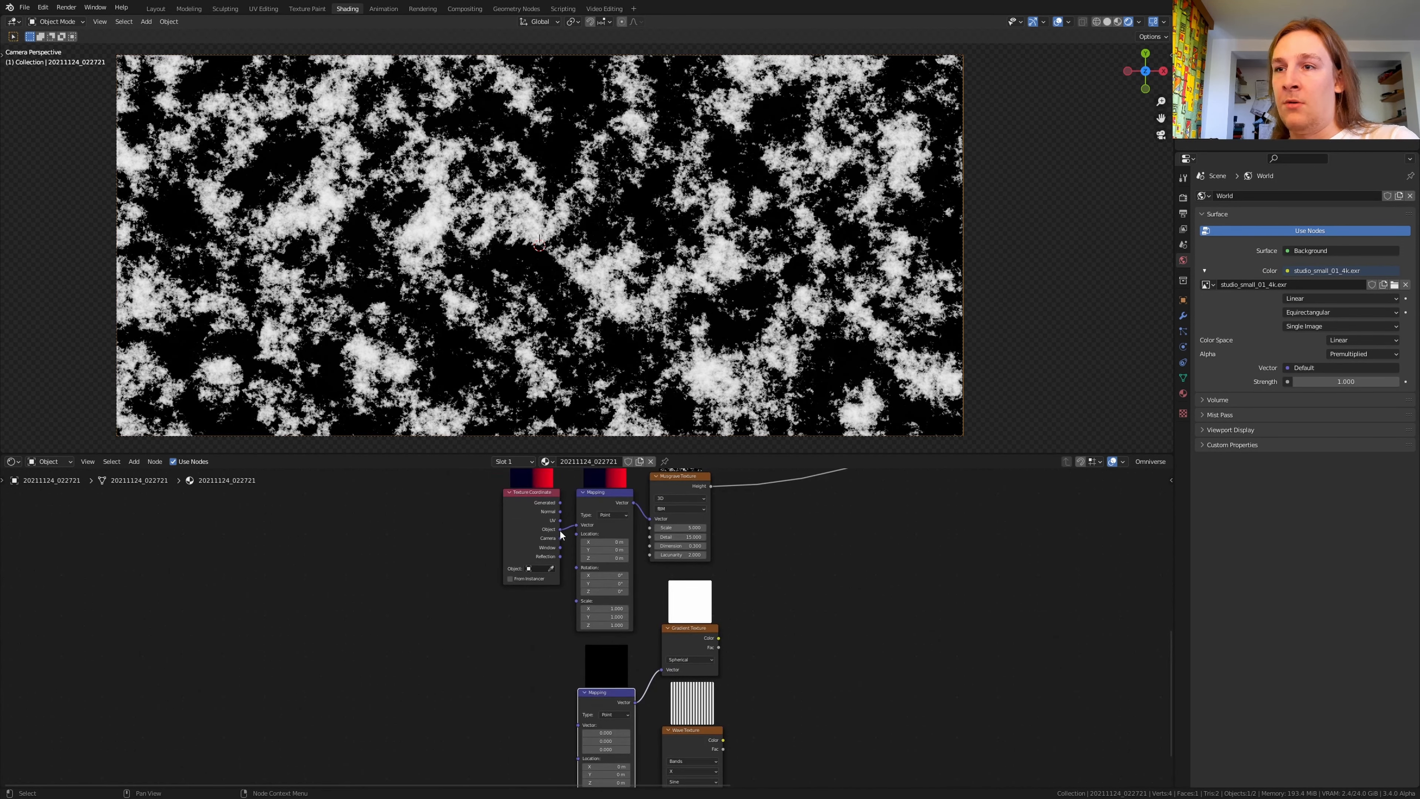
{"action": "left_click_drag", "start_coordinate": [561, 535], "coordinate": [577, 725]}
Set the duplicated Mapping node's Scale to X 0.96, Y 2.19 and Z 2.06.
{"action": "middle_click_drag", "start_coordinate": [621, 763], "coordinate": [621, 620]}
{"action": "scroll", "coordinate": [621, 621], "scroll_direction": "up", "scroll_amount": 8}
{"action": "left_click", "coordinate": [609, 711]}
{"action": "type", "text": "0.96"}
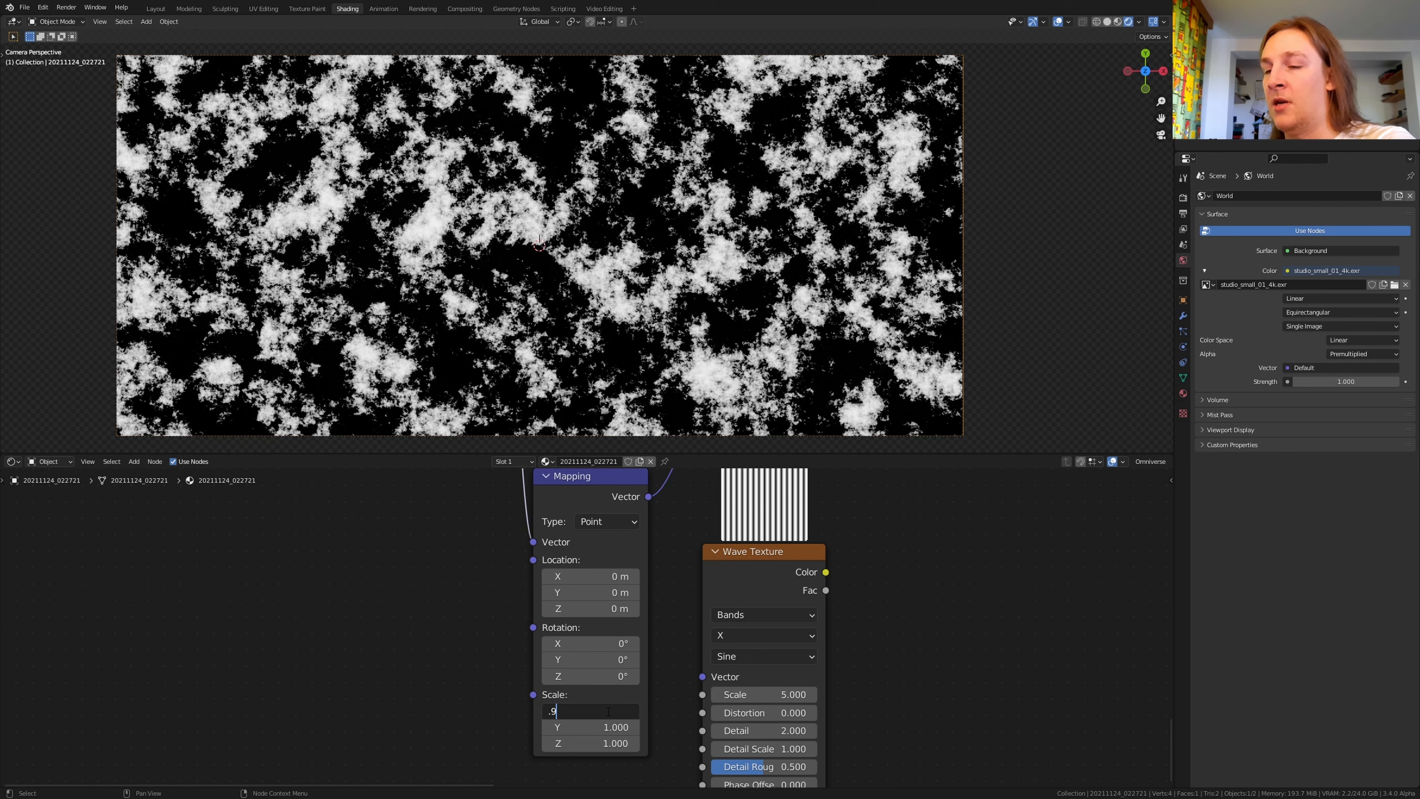
{"action": "key", "text": "Return"}
{"action": "left_click", "coordinate": [609, 727]}
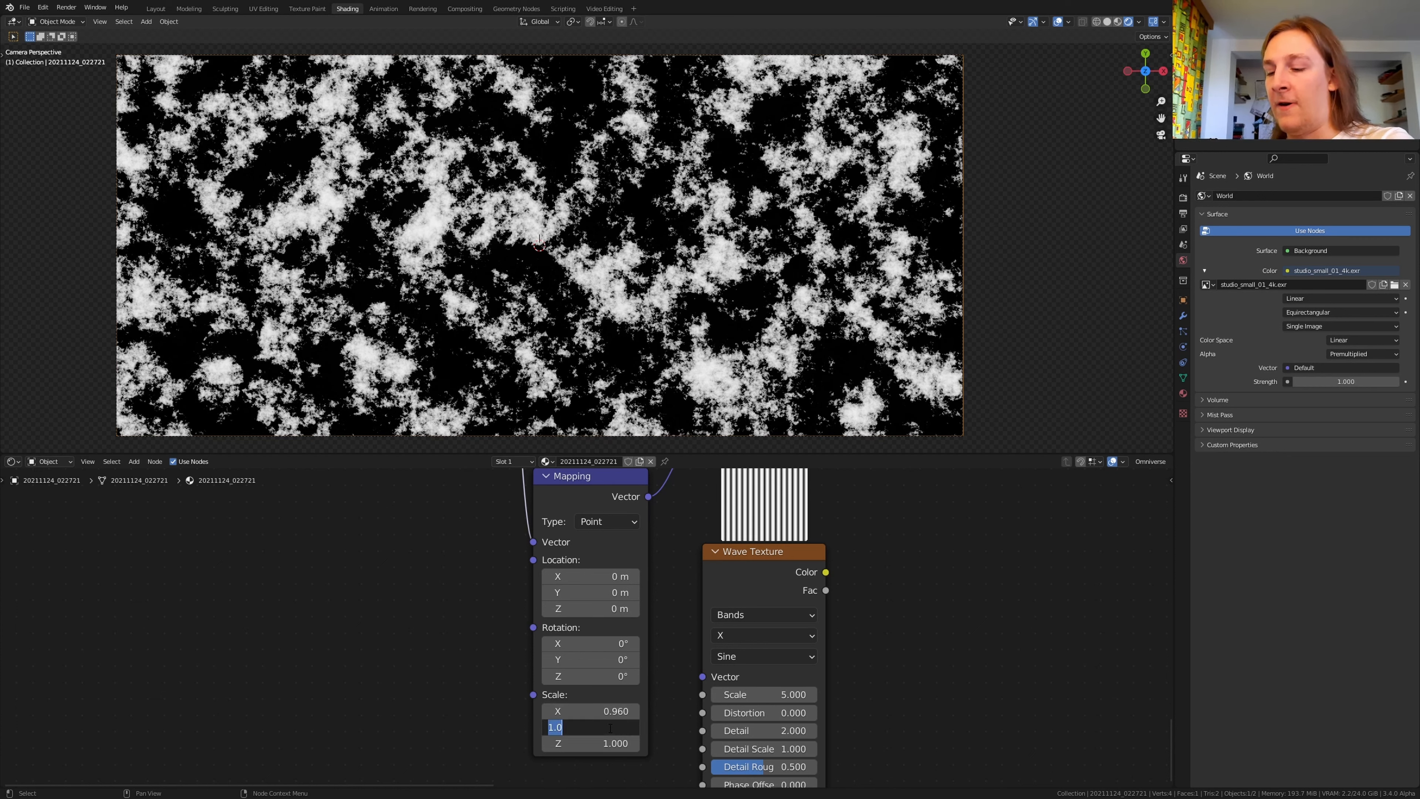
{"action": "type", "text": "1.19"}
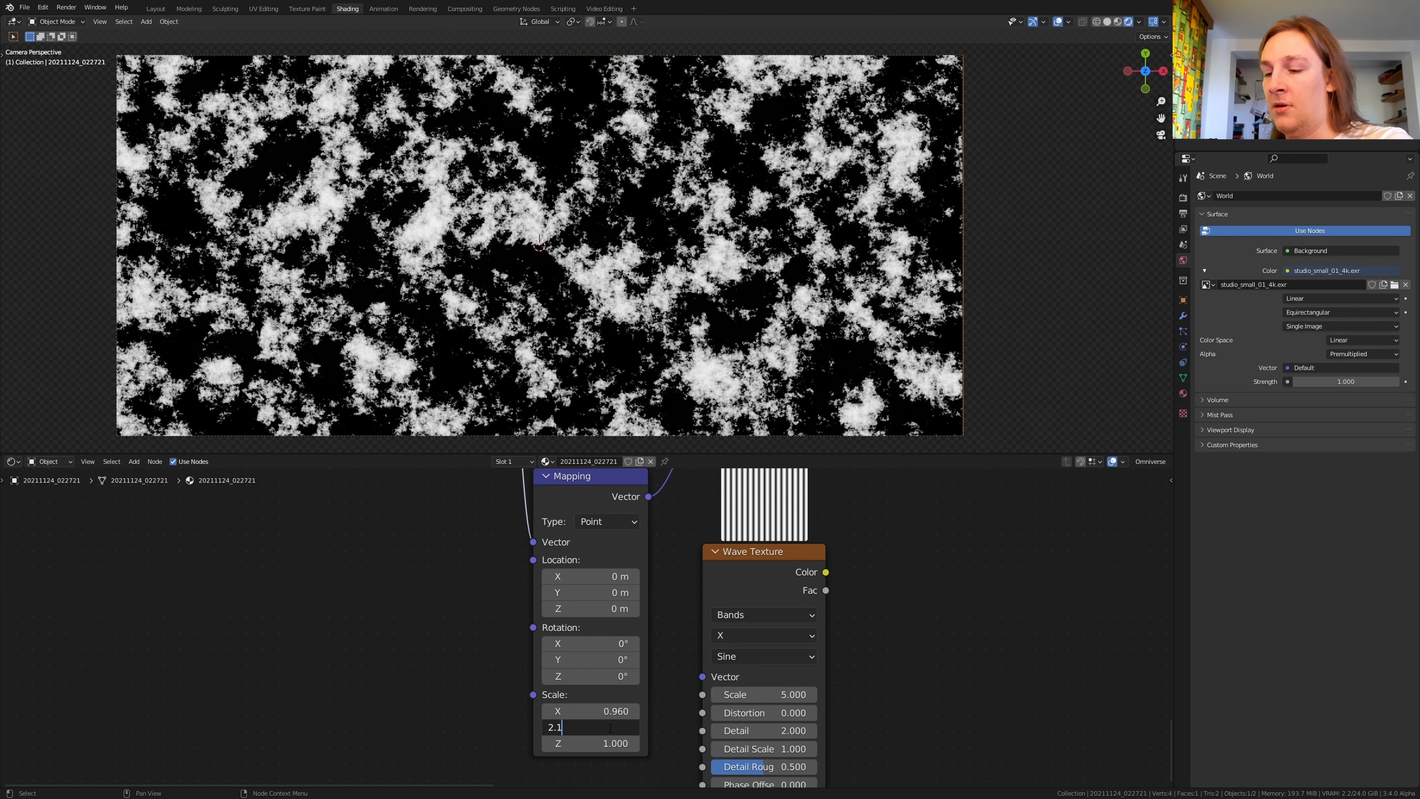
{"action": "key", "text": "Return"}
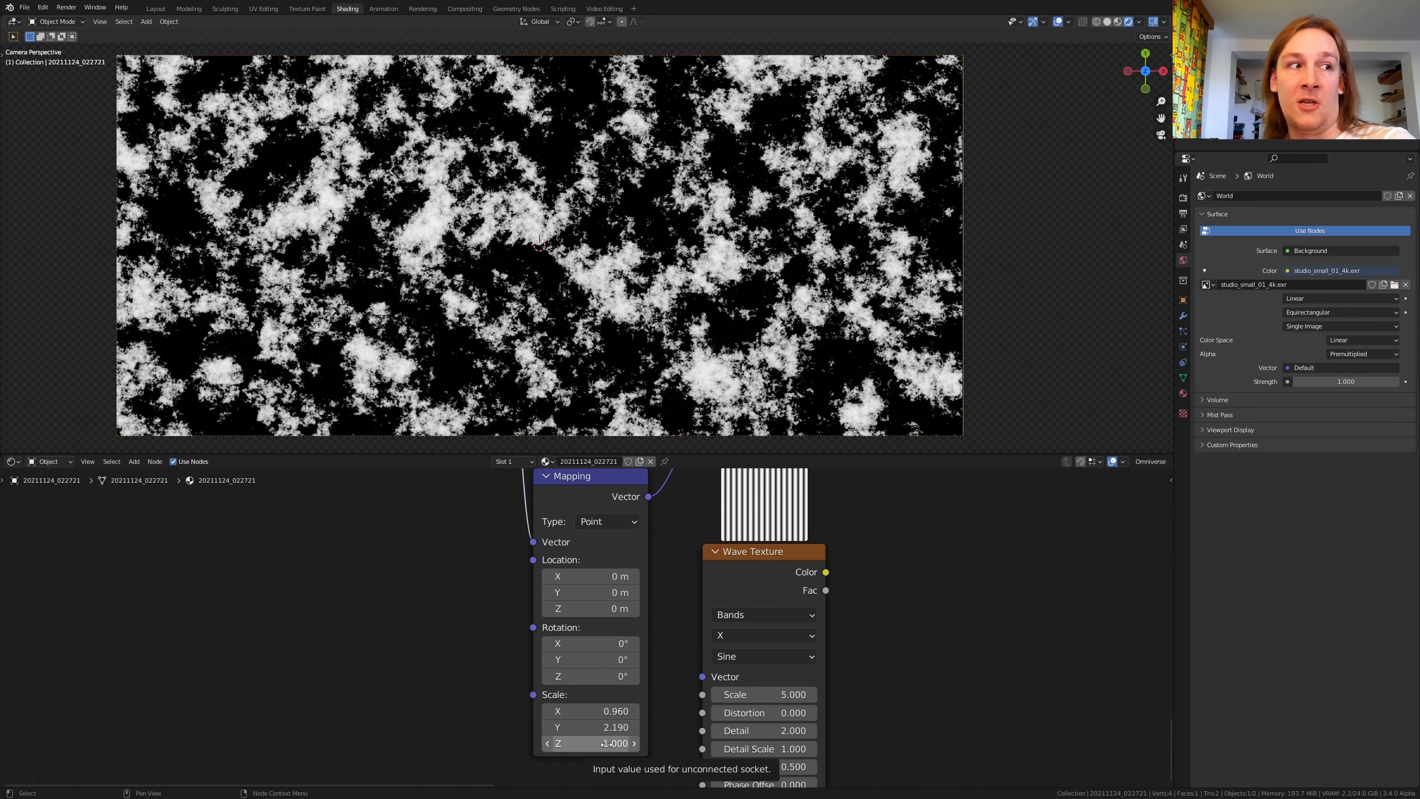
{"action": "left_click", "coordinate": [607, 743]}
{"action": "type", "text": "2.06"}
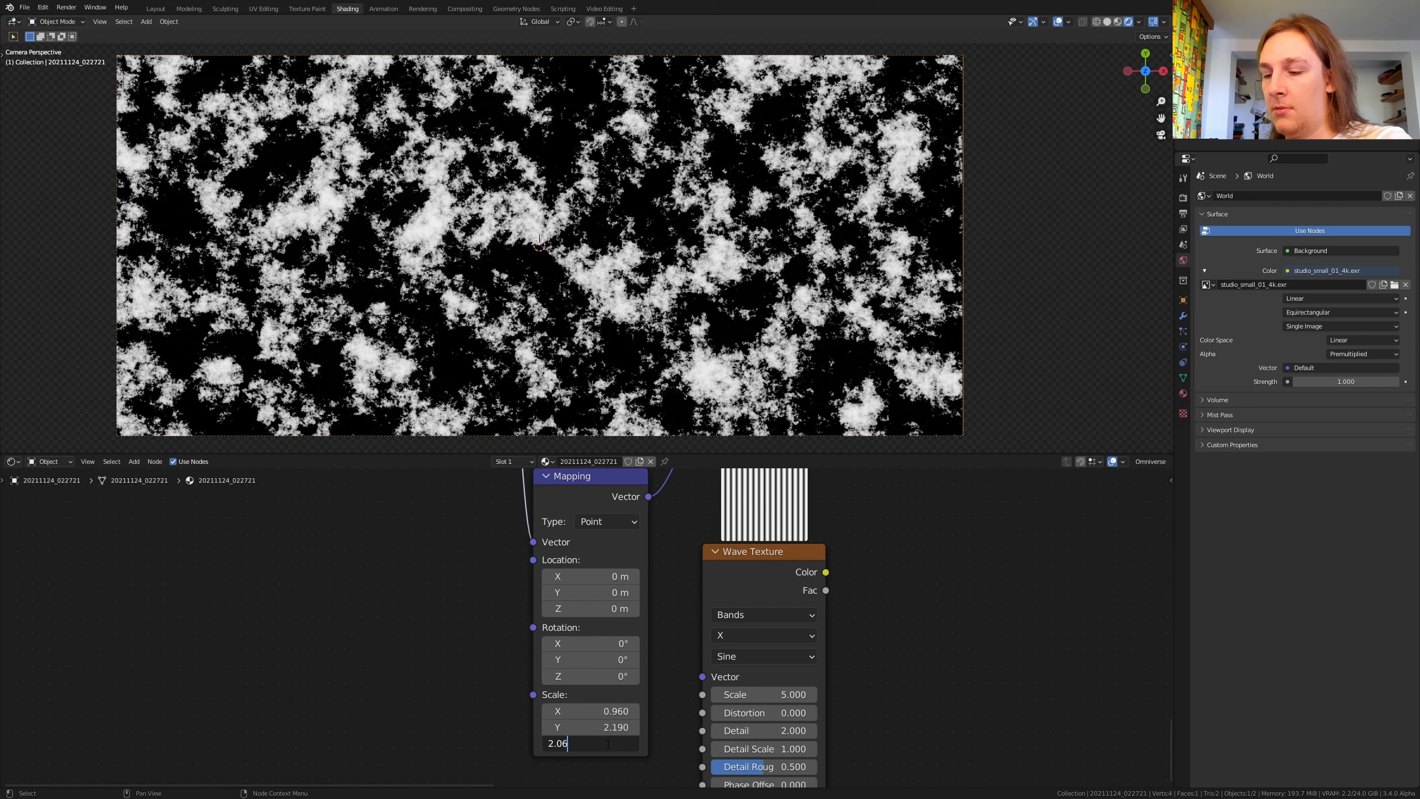
{"action": "key", "text": "Return"}
Add a MixRGB node with the Gradient Texture Color in Color1 and the Wave Texture Color in both Color2 and Fac.
{"action": "scroll", "coordinate": [609, 743], "scroll_direction": "down", "scroll_amount": 2}
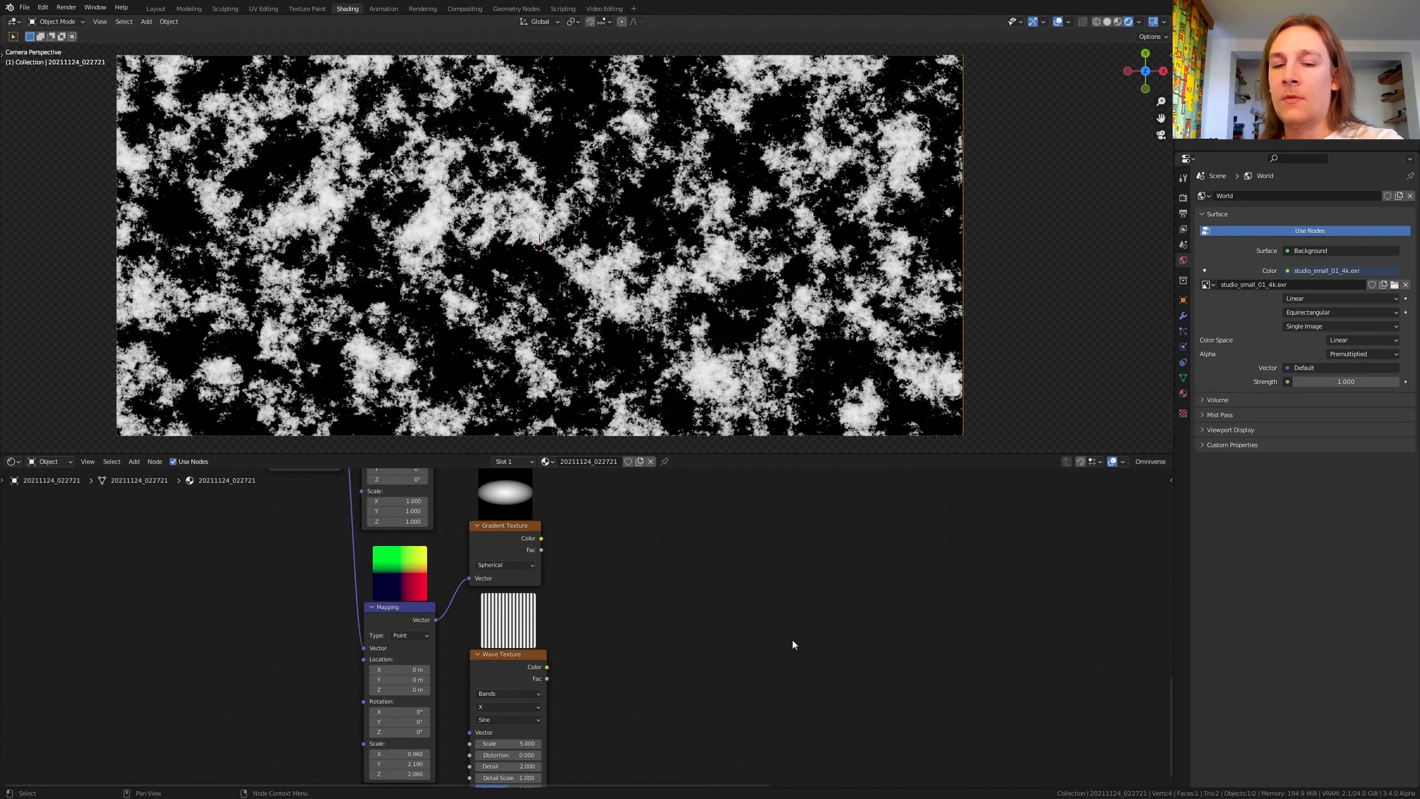
{"action": "key", "text": "shift+a"}
{"action": "type", "text": "mi"}
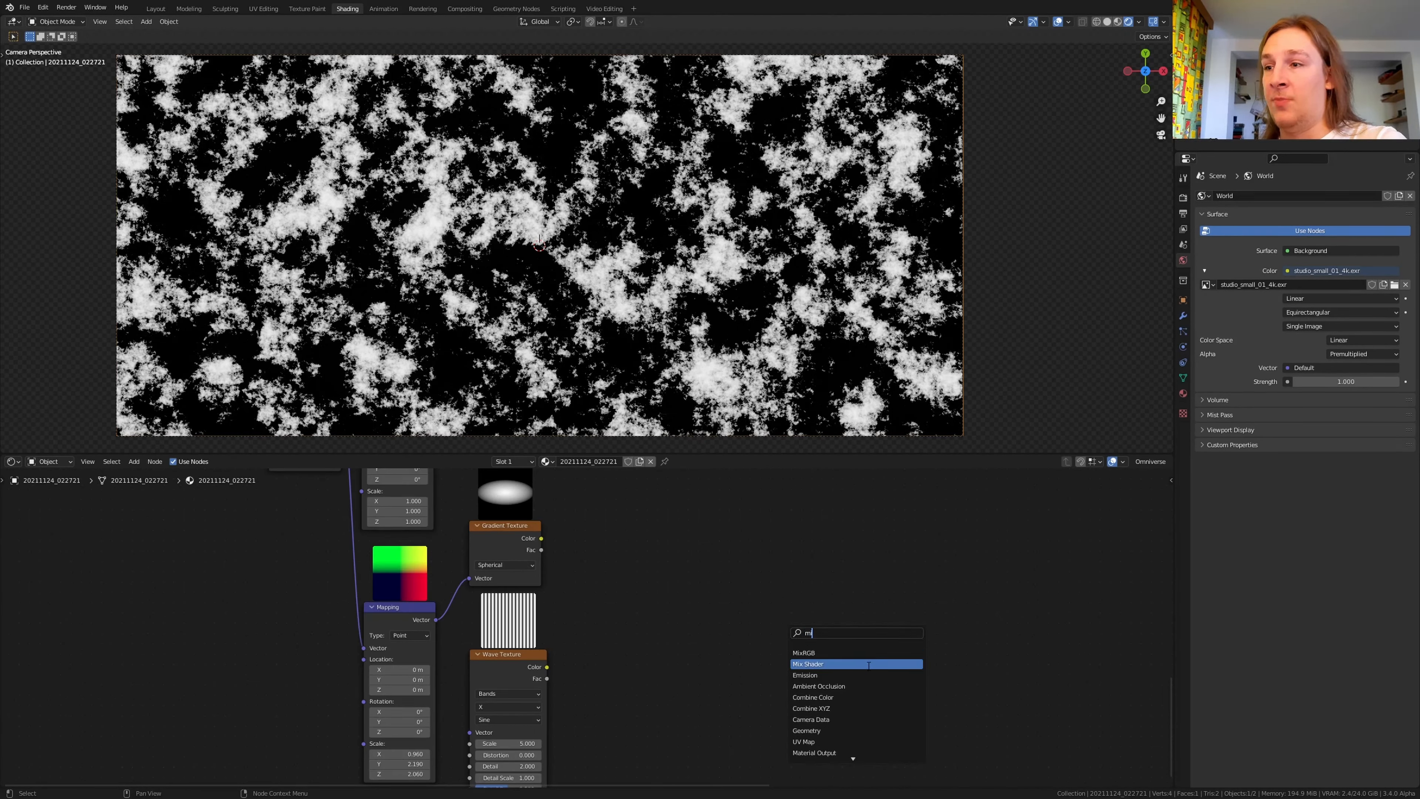
{"action": "left_click", "coordinate": [864, 652]}
{"action": "left_click", "coordinate": [746, 593]}
{"action": "left_click_drag", "start_coordinate": [547, 667], "coordinate": [660, 654]}
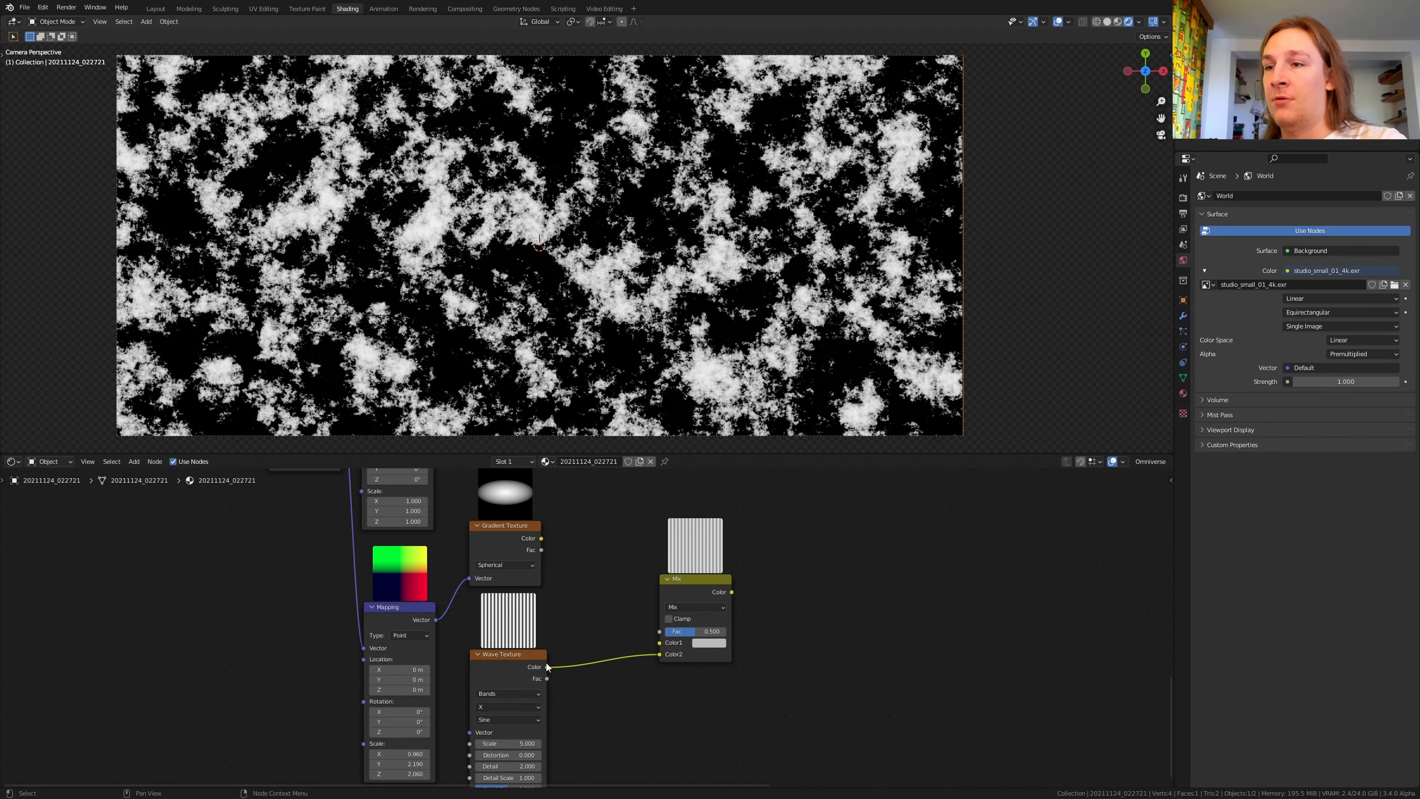
{"action": "left_click_drag", "start_coordinate": [546, 666], "coordinate": [660, 631]}
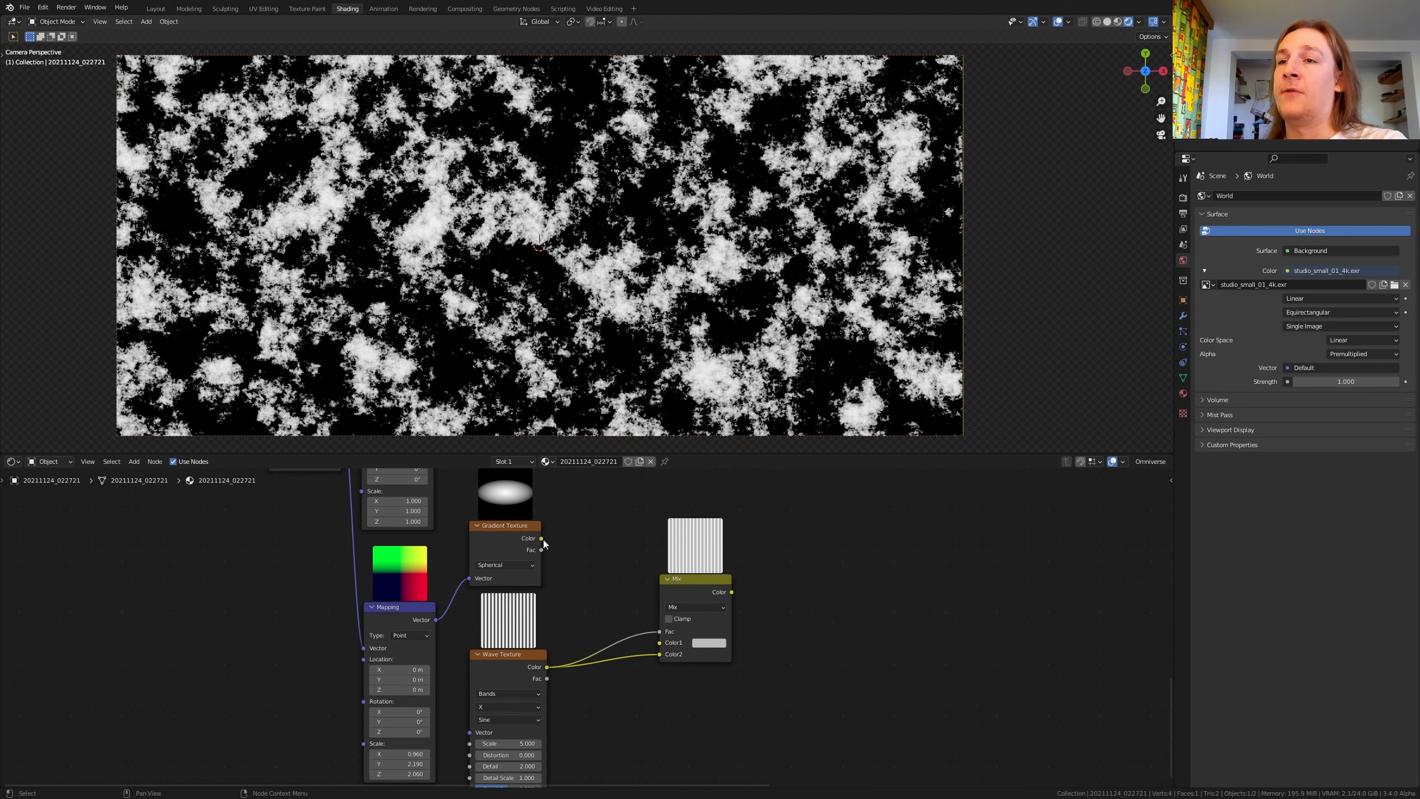
{"action": "left_click_drag", "start_coordinate": [541, 538], "coordinate": [681, 643]}
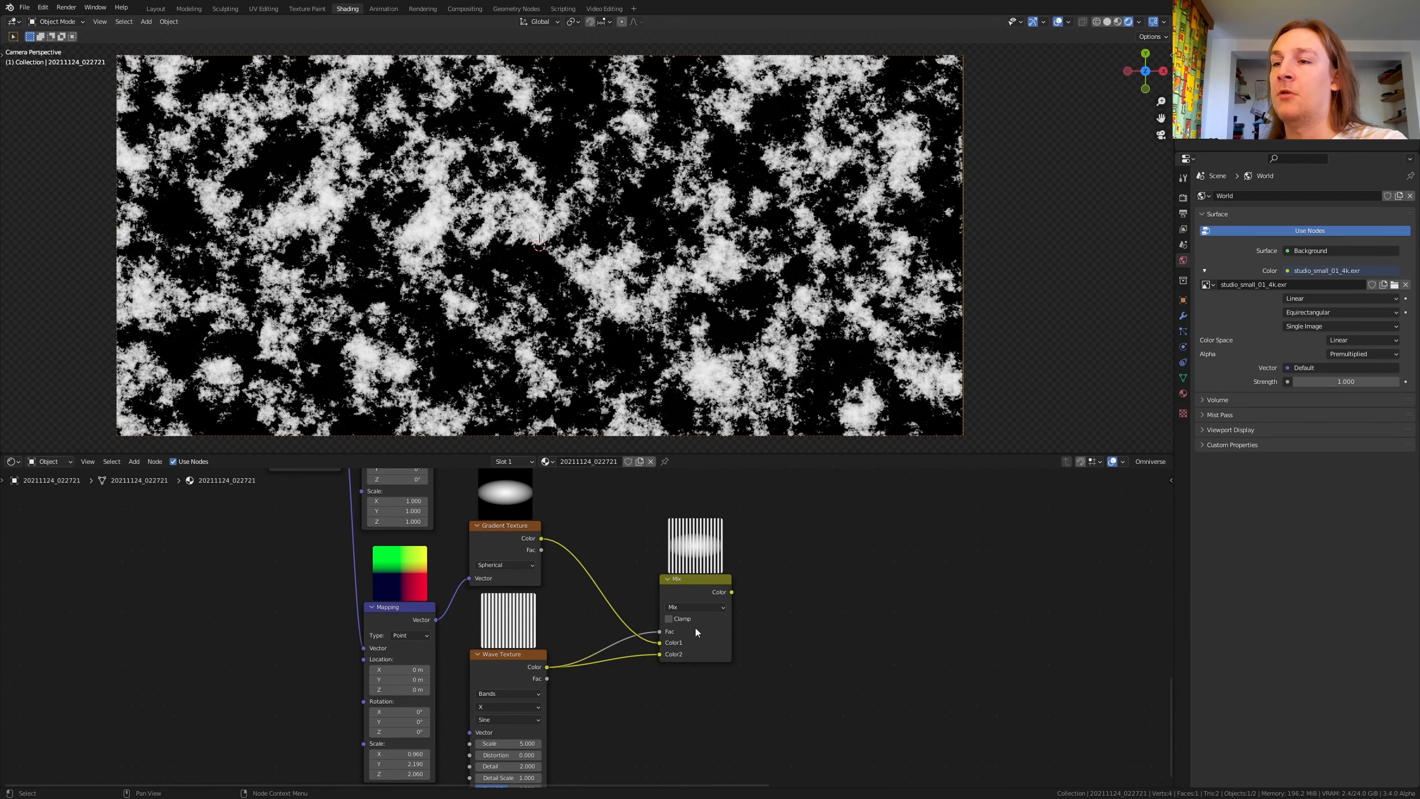
Set the Wave Texture's Scale to 0.25, Distortion to 80 and Detail to 15.
{"action": "scroll", "coordinate": [632, 690], "scroll_direction": "up", "scroll_amount": 1}
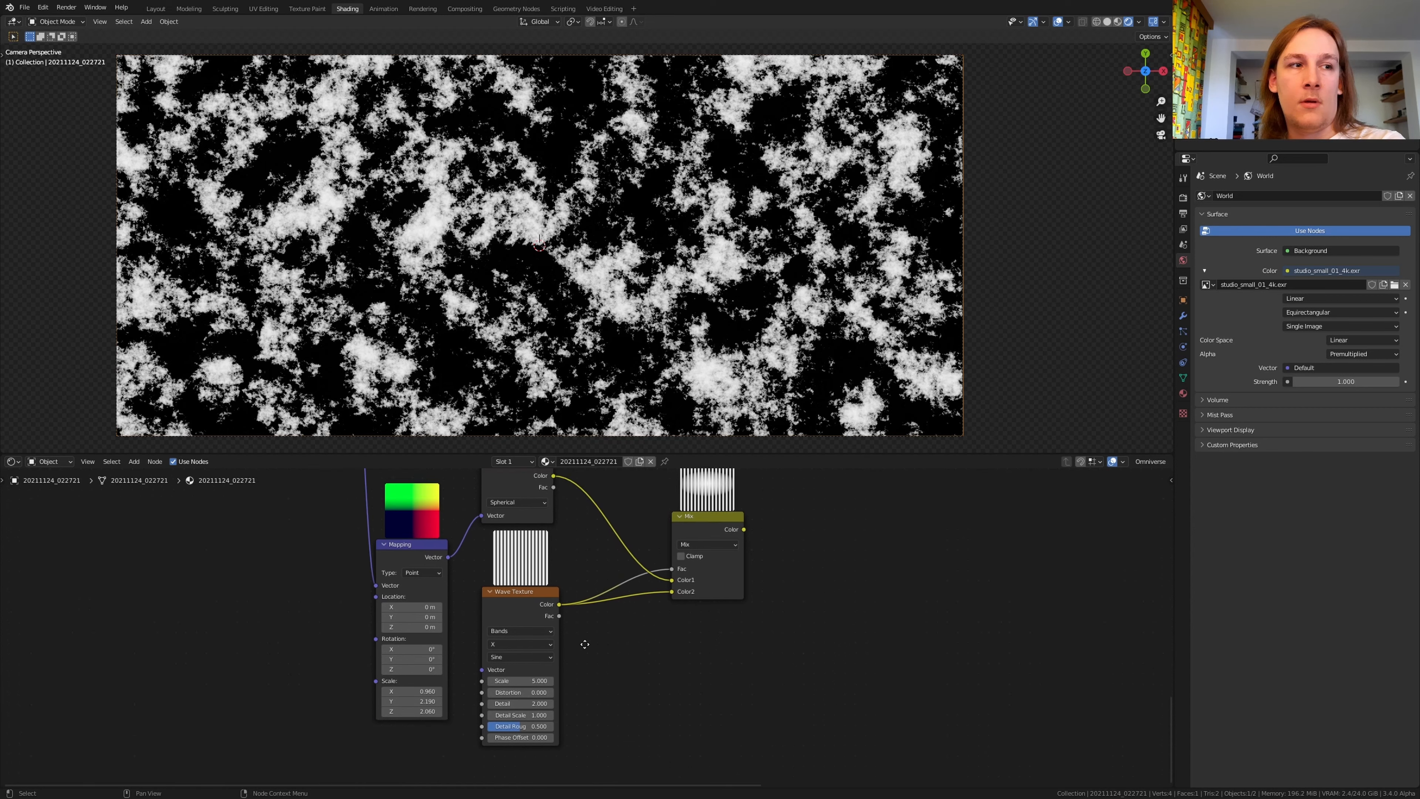
{"action": "scroll", "coordinate": [562, 632], "scroll_direction": "down", "scroll_amount": 3, "text": "shift"}
{"action": "scroll", "coordinate": [562, 632], "scroll_direction": "up", "scroll_amount": 1}
{"action": "left_click", "coordinate": [567, 607]}
{"action": "type", "text": ".25"}
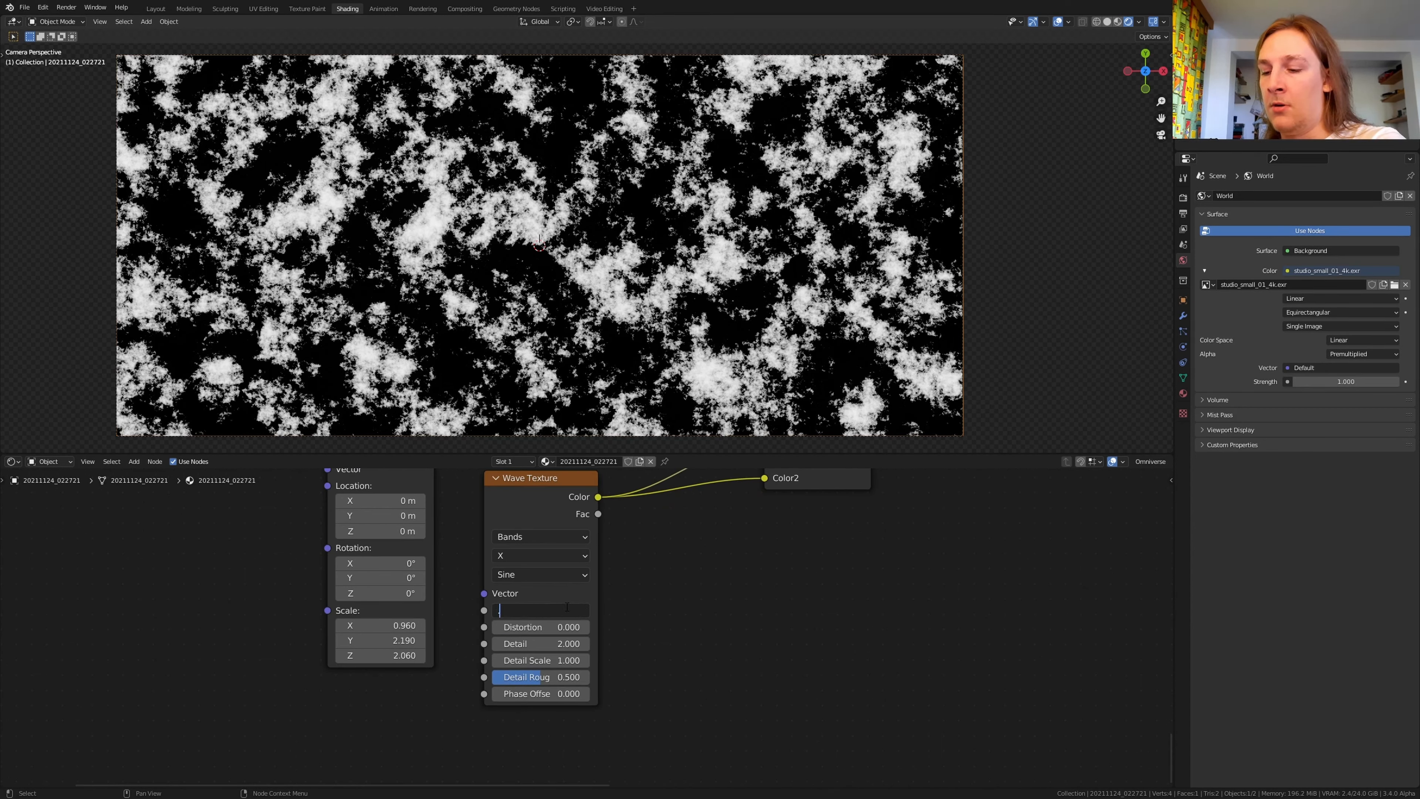
{"action": "key", "text": "Return"}
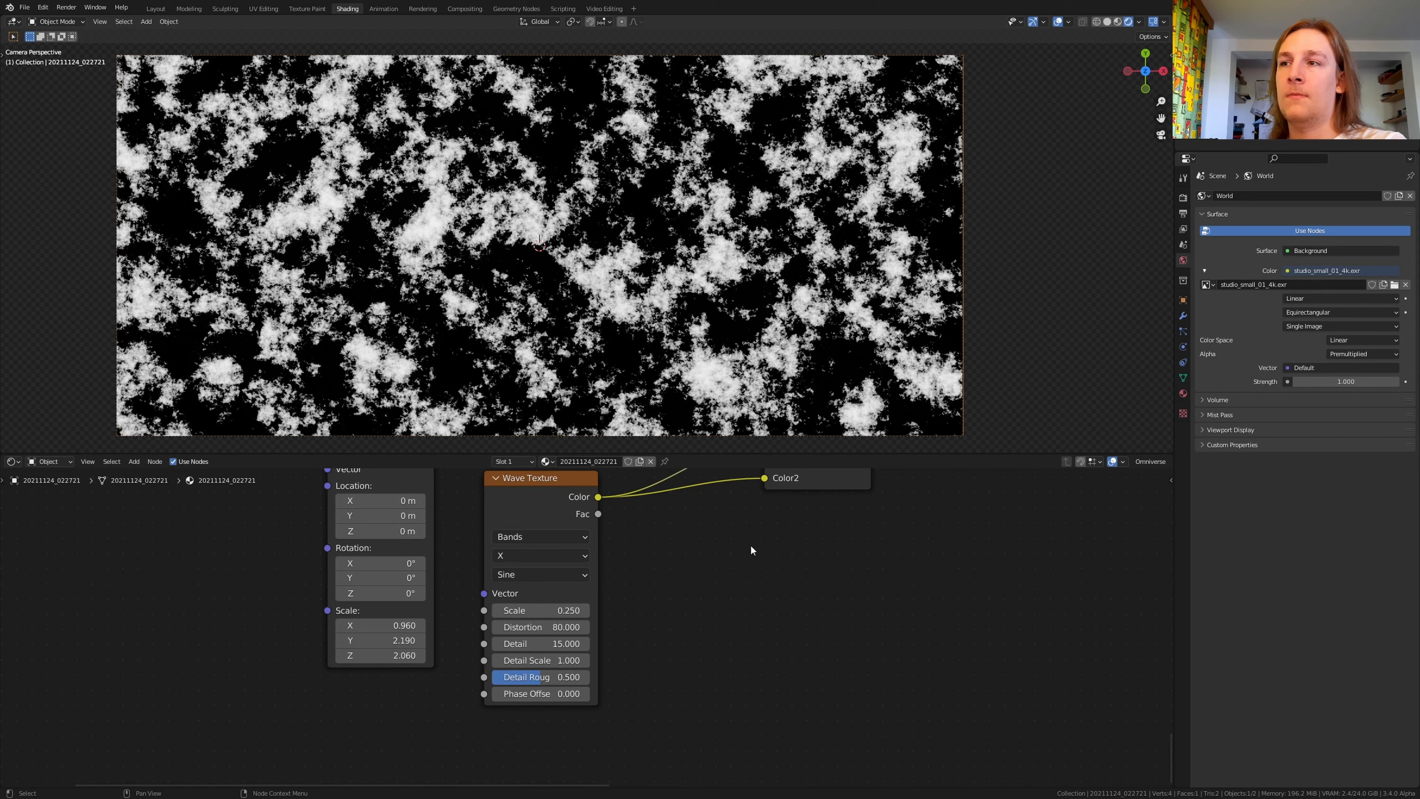
Preview the output of the Mix node that combines the gradient and wave textures.
{"action": "middle_click_drag", "start_coordinate": [749, 543], "coordinate": [616, 714]}
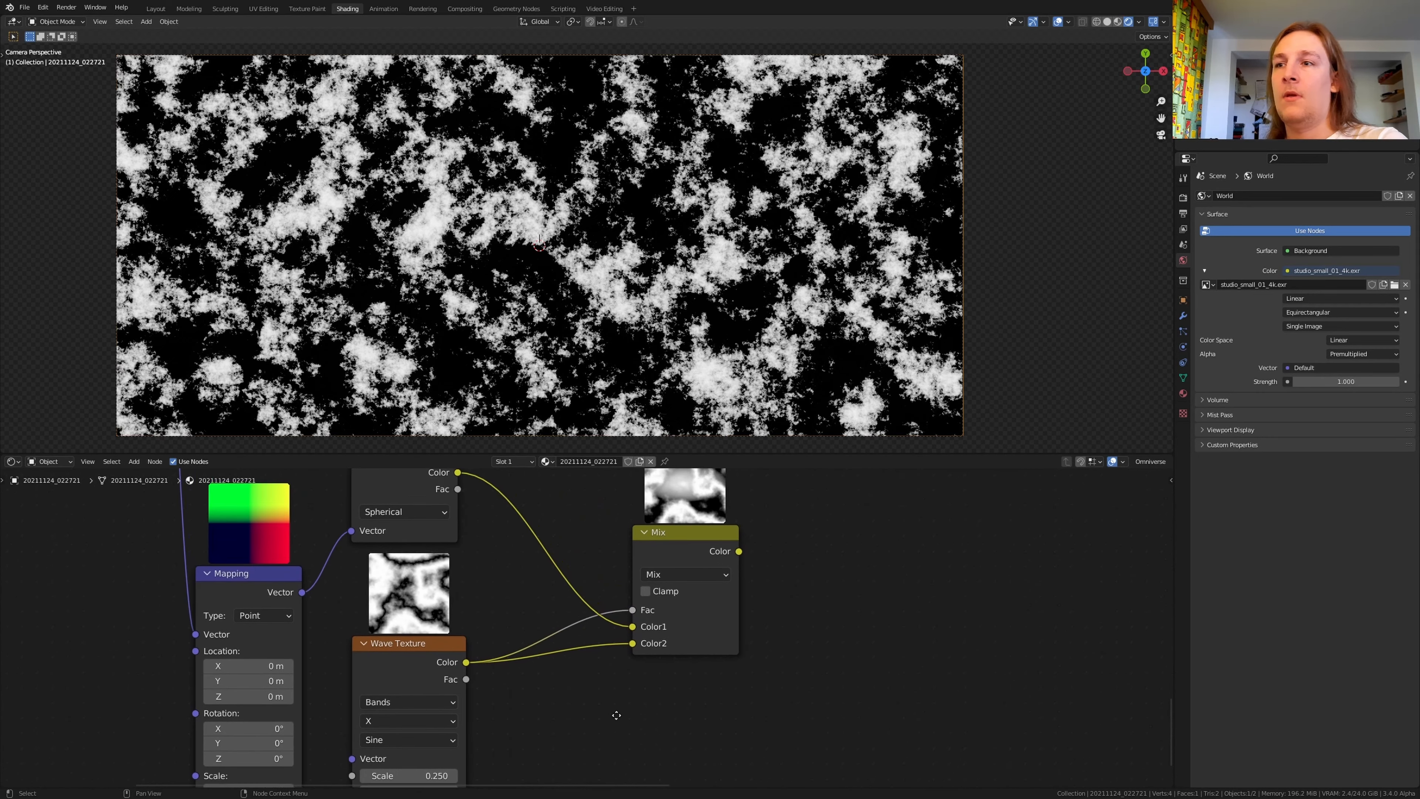
{"action": "left_click", "coordinate": [708, 625], "text": "ctrl+shift"}
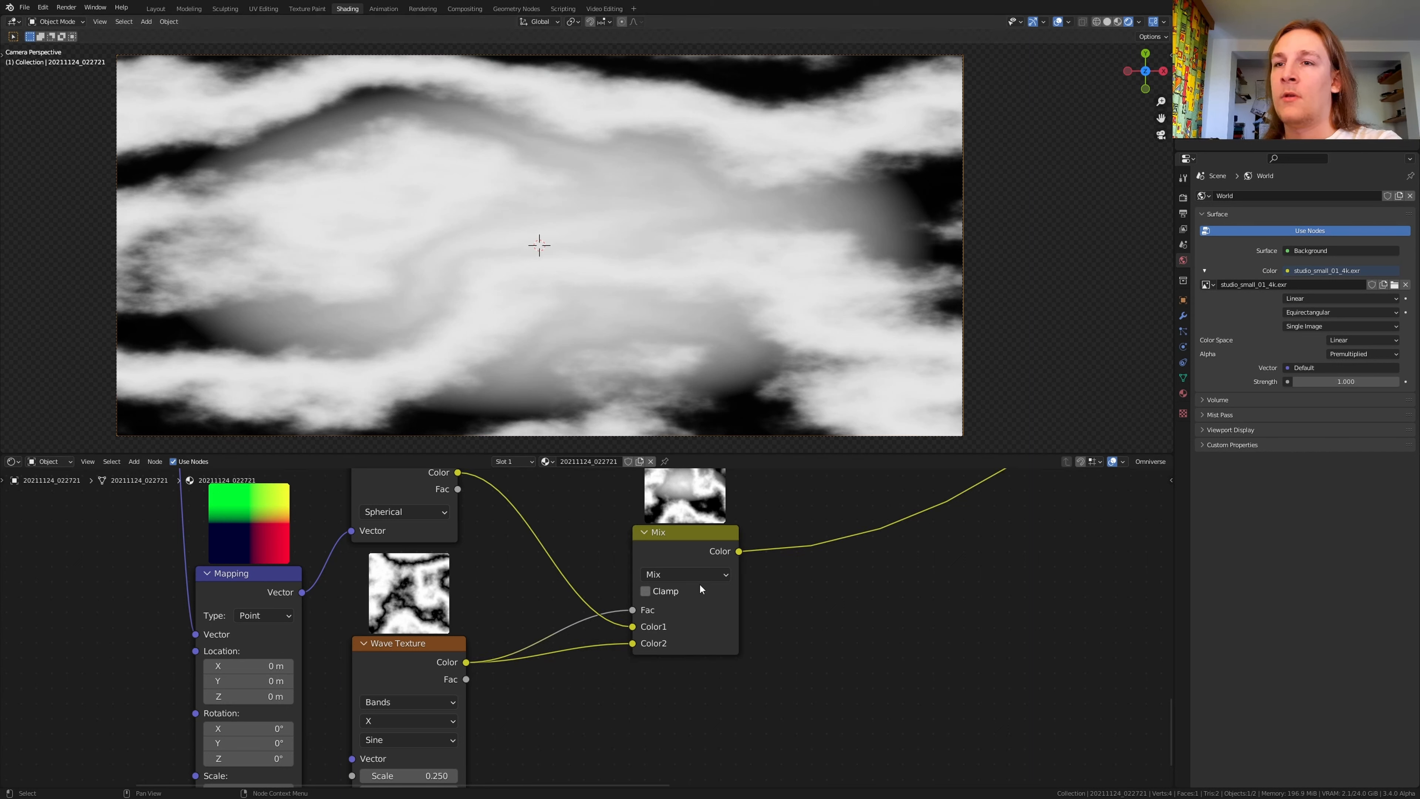
{"action": "middle_click_drag", "start_coordinate": [698, 605], "coordinate": [656, 716]}
{"action": "scroll", "coordinate": [594, 550], "scroll_direction": "up", "scroll_amount": 1}
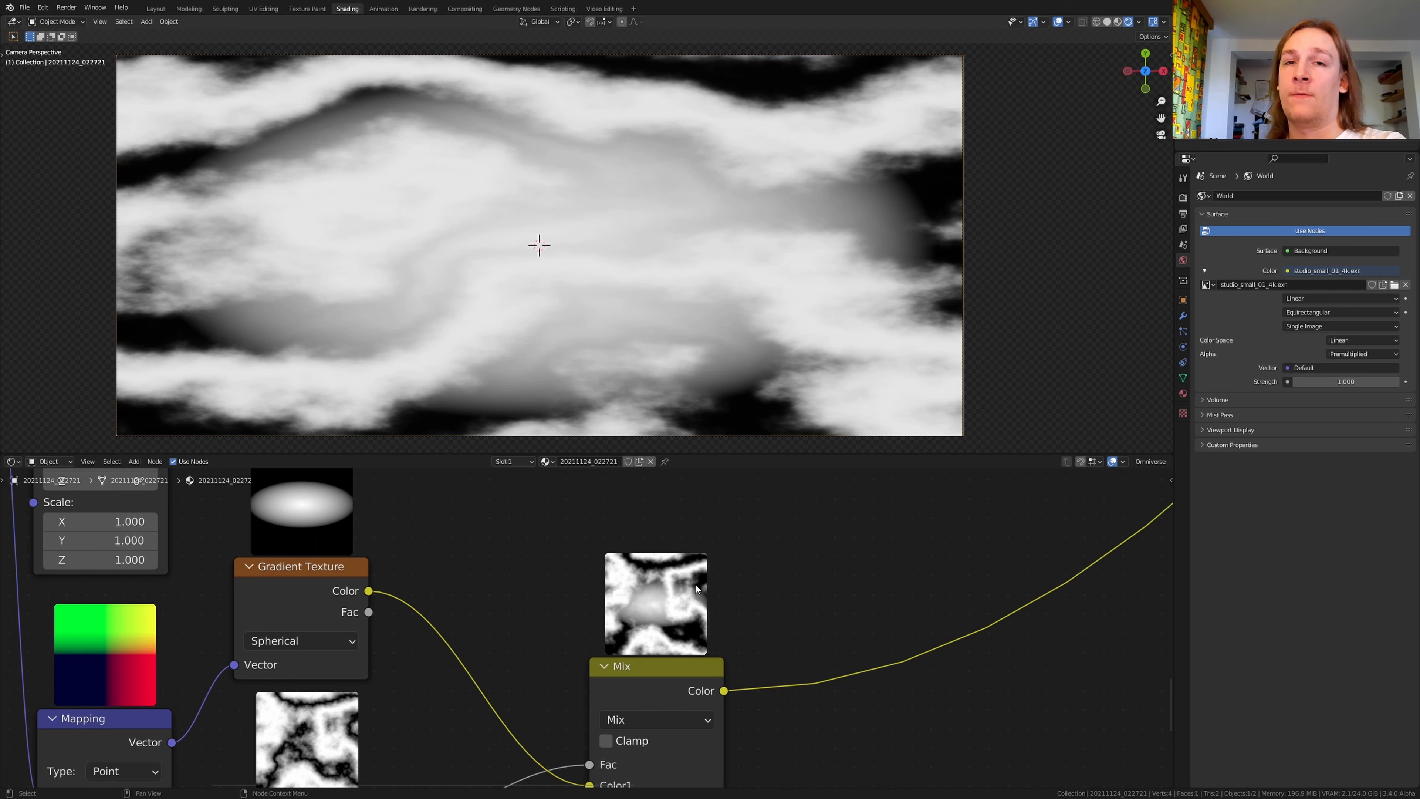
Change the Wave Texture's wave type to Rings.
{"action": "scroll", "coordinate": [695, 585], "scroll_direction": "down", "scroll_amount": 5}
{"action": "middle_click_drag", "start_coordinate": [418, 780], "coordinate": [548, 613]}
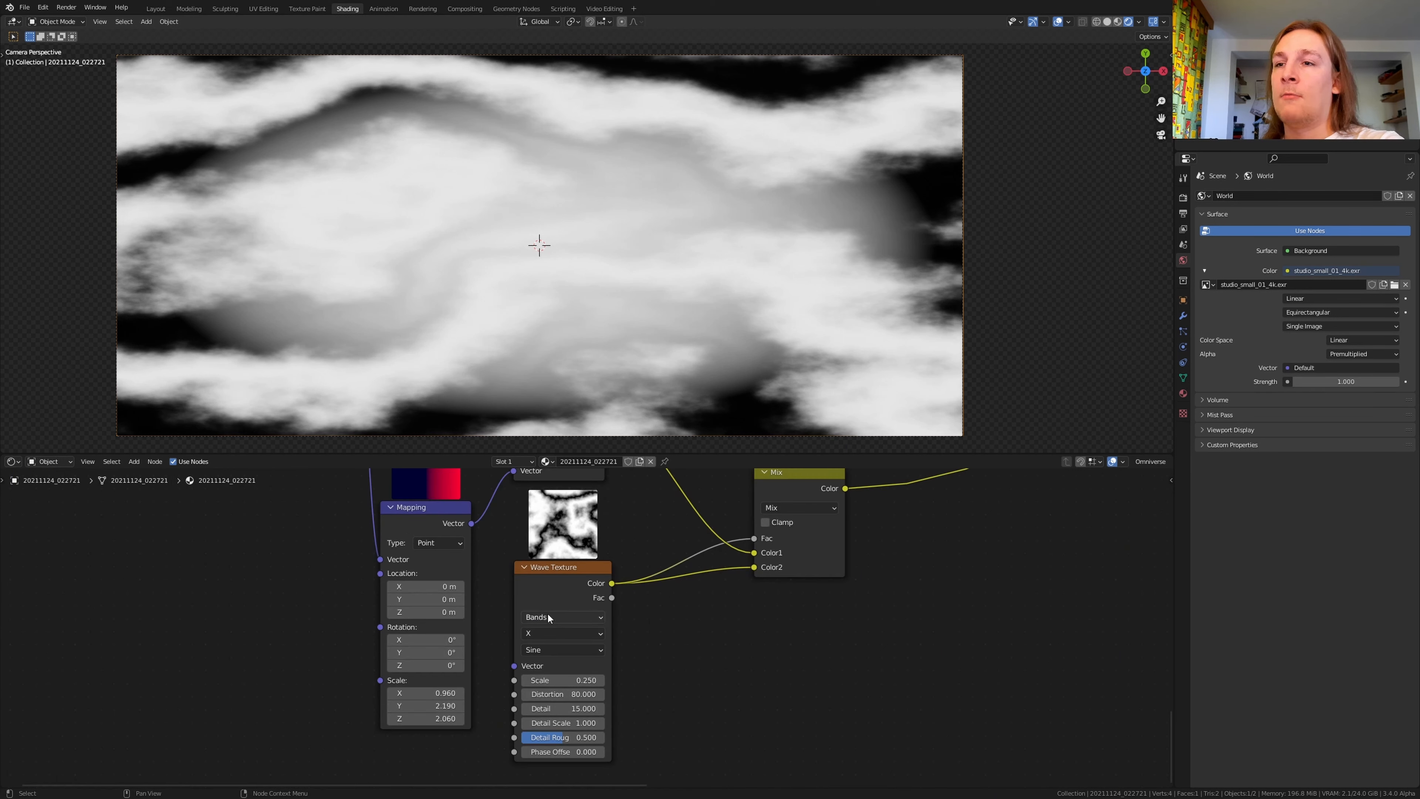
{"action": "left_click", "coordinate": [564, 618]}
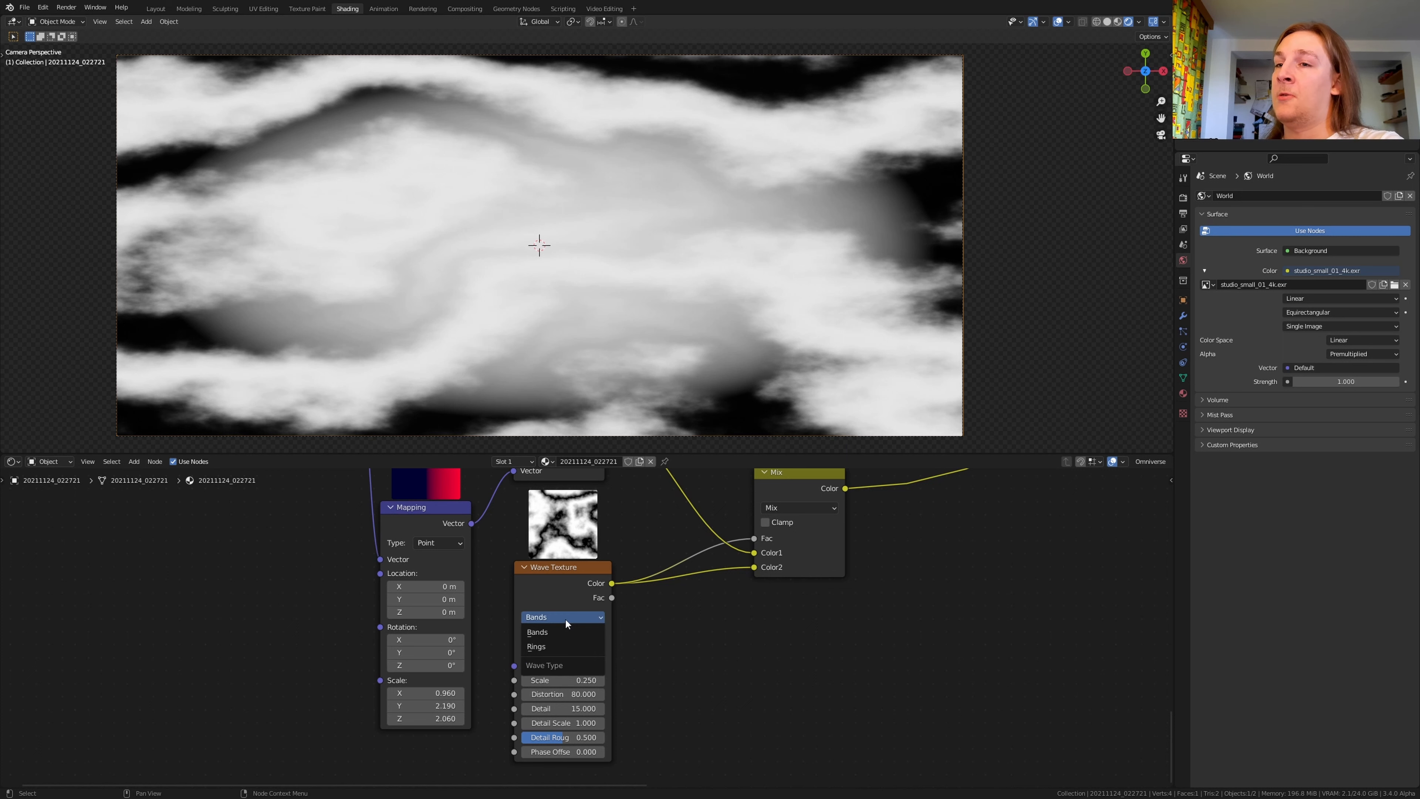
{"action": "left_click", "coordinate": [559, 646]}
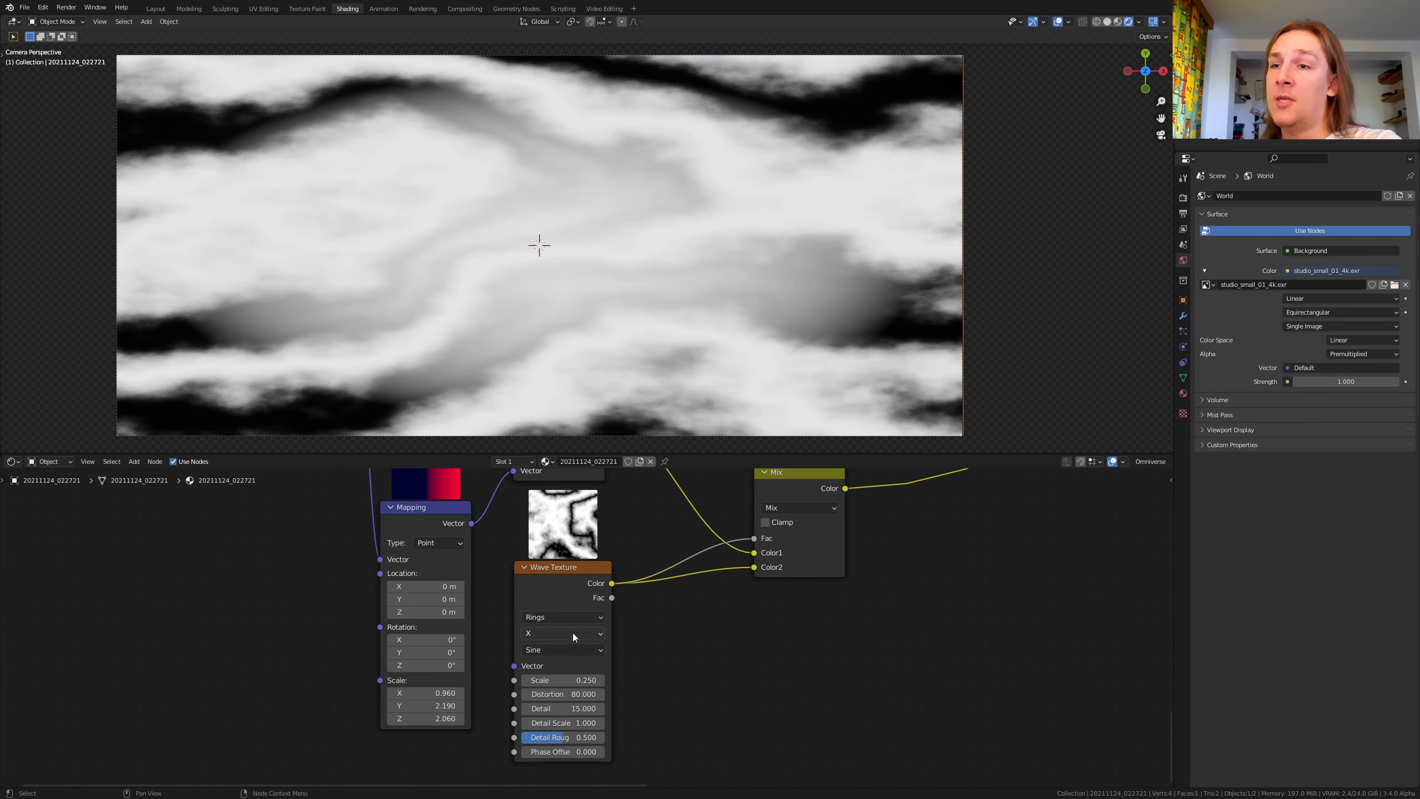
Set the Wave Texture's rings direction to Spherical and its wave profile to Saw.
{"action": "left_click", "coordinate": [572, 633]}
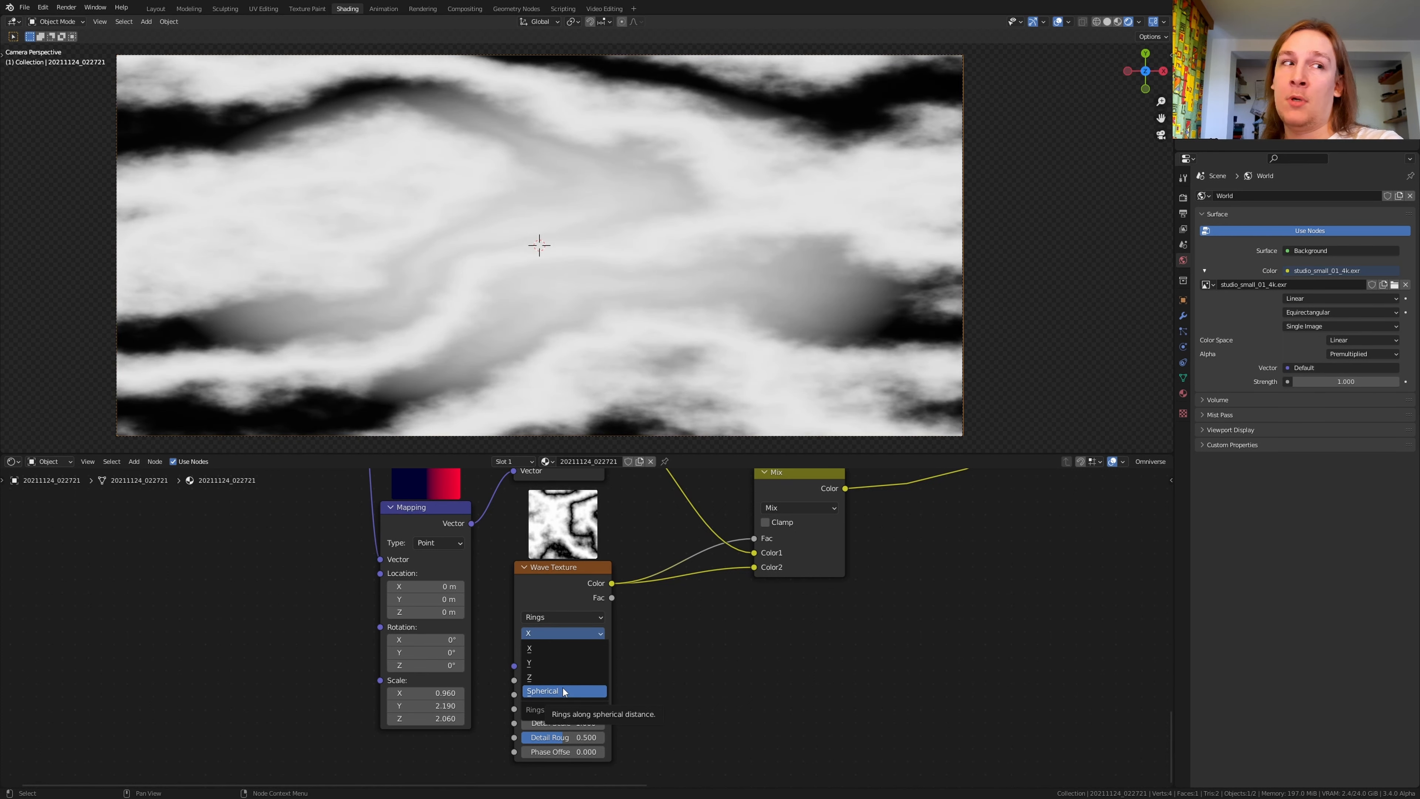
{"action": "left_click", "coordinate": [564, 690]}
{"action": "left_click", "coordinate": [582, 649]}
{"action": "left_click", "coordinate": [569, 678]}
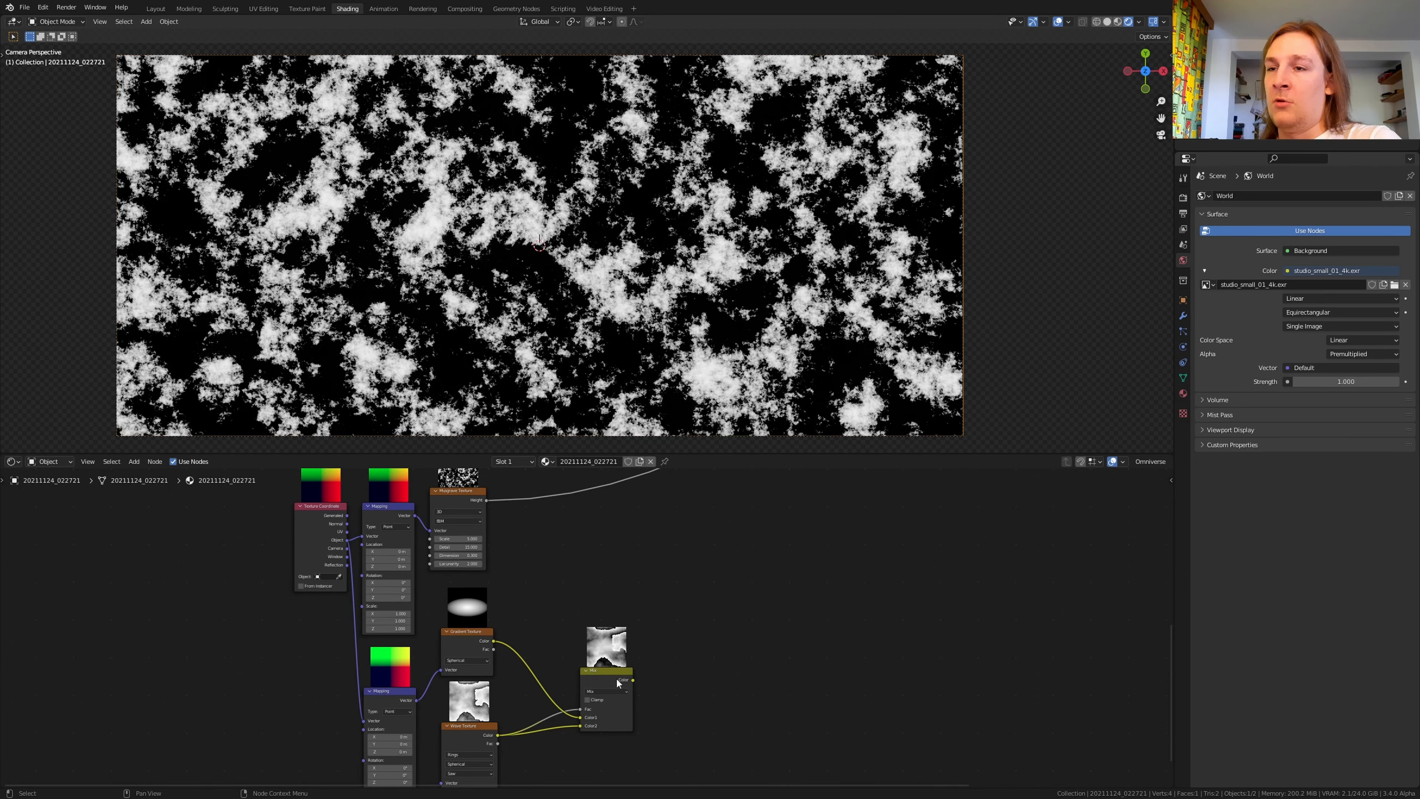
Duplicate the Mix node, feed it the Musgrave Height in Fac and Color1 and the original Mix in Color2, and preview it.
{"action": "left_click", "coordinate": [618, 682]}
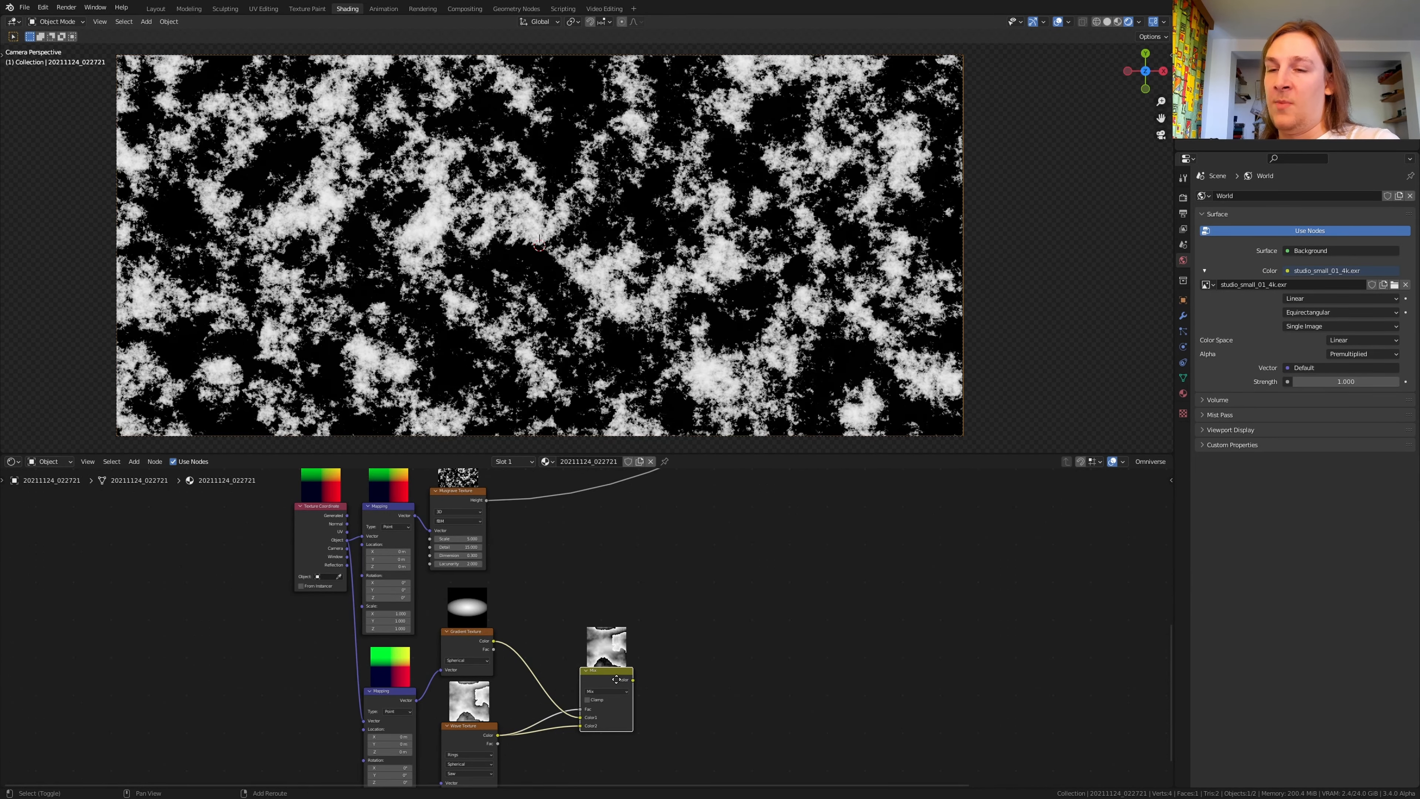
{"action": "key", "text": "shift+d"}
{"action": "left_click", "coordinate": [706, 605]}
{"action": "left_click_drag", "start_coordinate": [633, 680], "coordinate": [687, 615]}
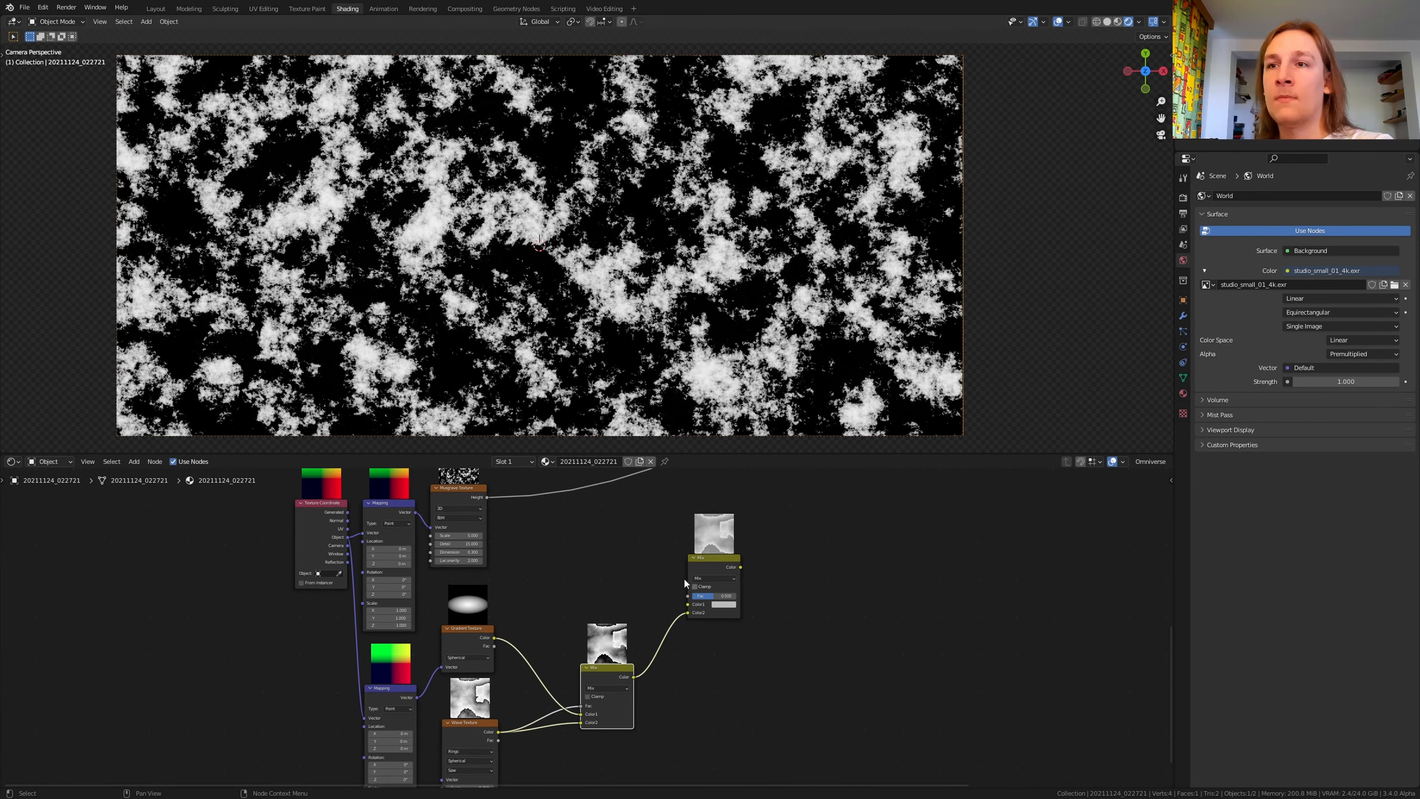
{"action": "mouse_move", "coordinate": [487, 497]}
{"action": "left_mouse_down"}
{"action": "mouse_move", "coordinate": [688, 600]}
{"action": "mouse_move", "coordinate": [487, 497]}
{"action": "left_mouse_up"}
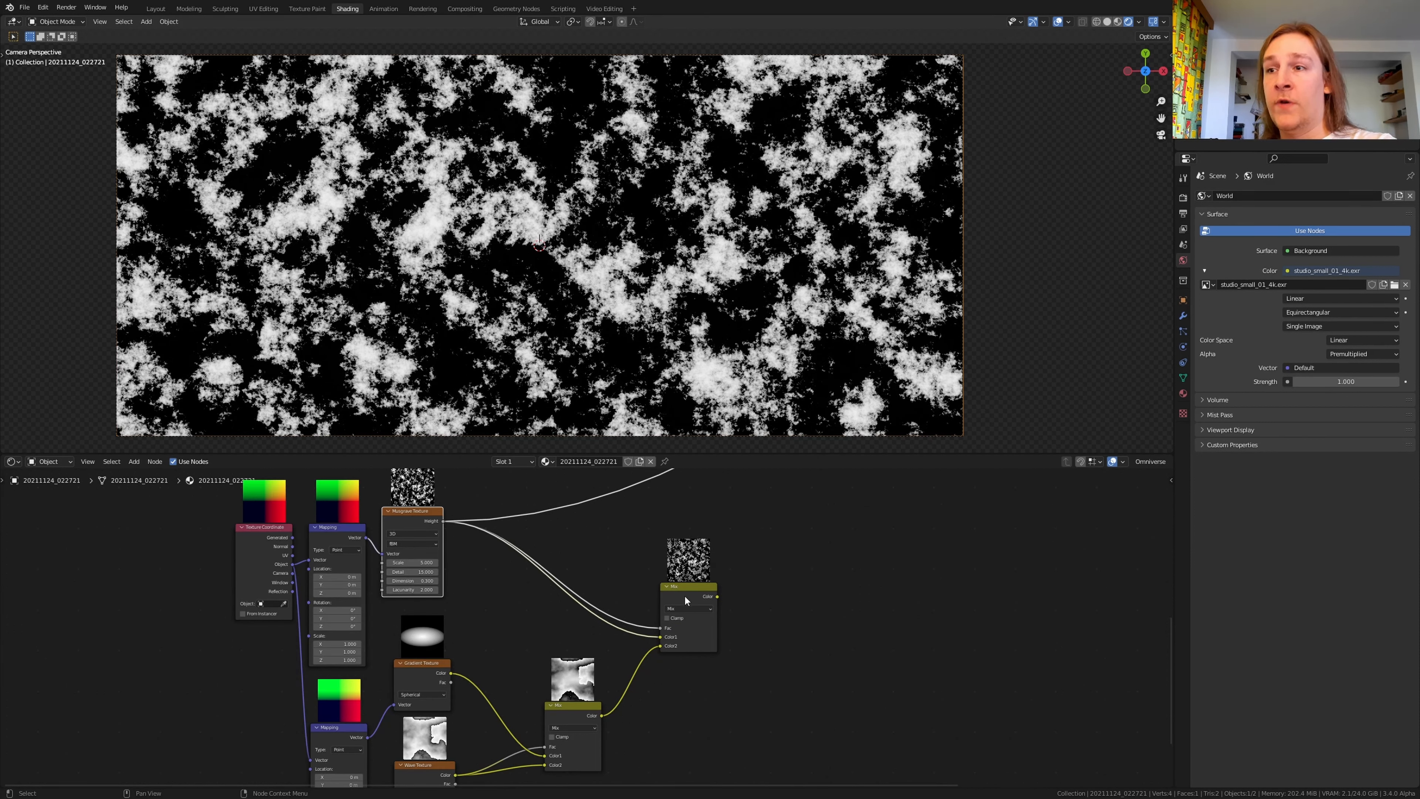
{"action": "left_click", "coordinate": [687, 593], "text": "ctrl+shift"}
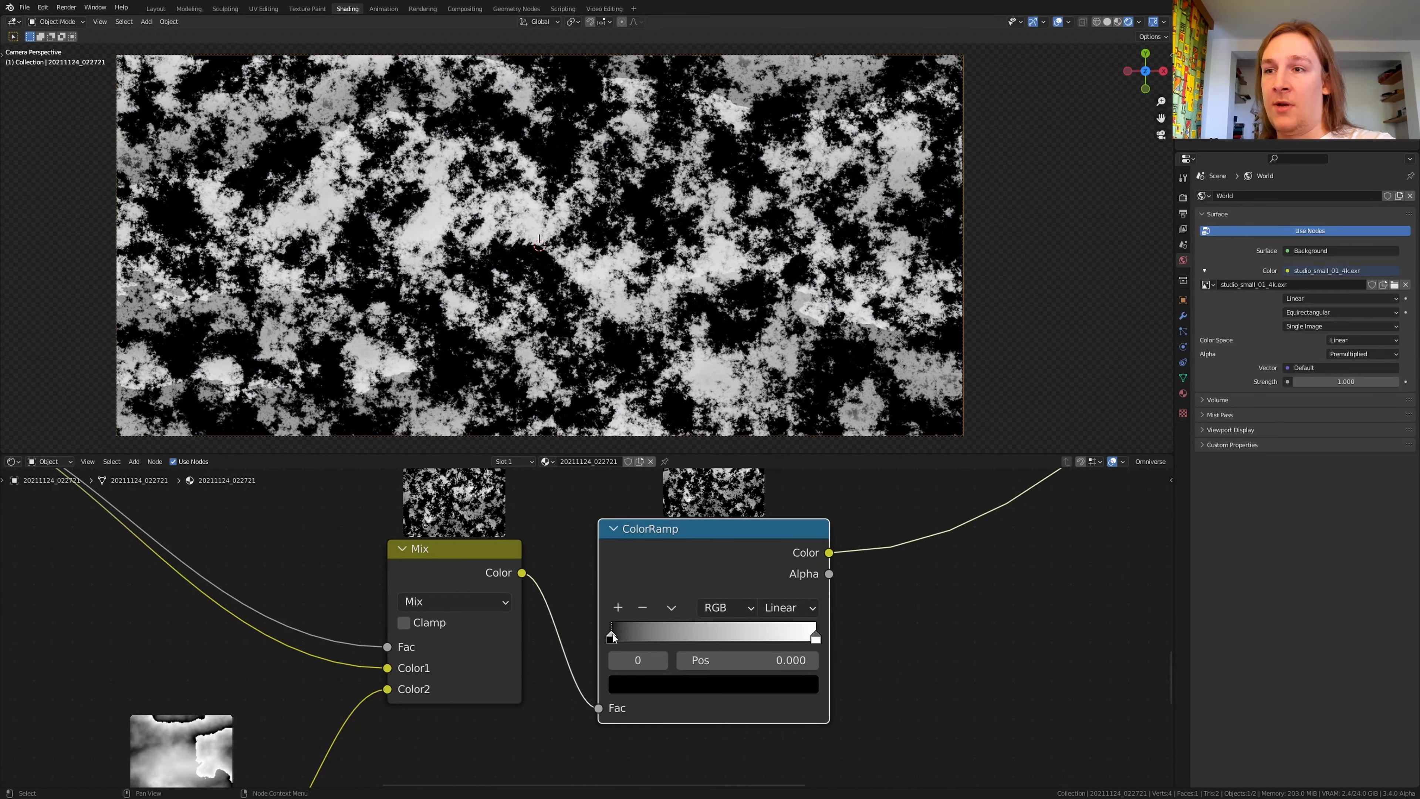
Reduce the ColorRamp after the Mix node to a narrow white band between two black stops, the last one at position 0.332.
{"action": "left_click_drag", "start_coordinate": [611, 635], "coordinate": [652, 634]}
{"action": "left_click_drag", "start_coordinate": [816, 637], "coordinate": [679, 635]}
{"action": "left_click", "coordinate": [660, 638], "text": "ctrl"}
{"action": "left_click", "coordinate": [717, 683]}
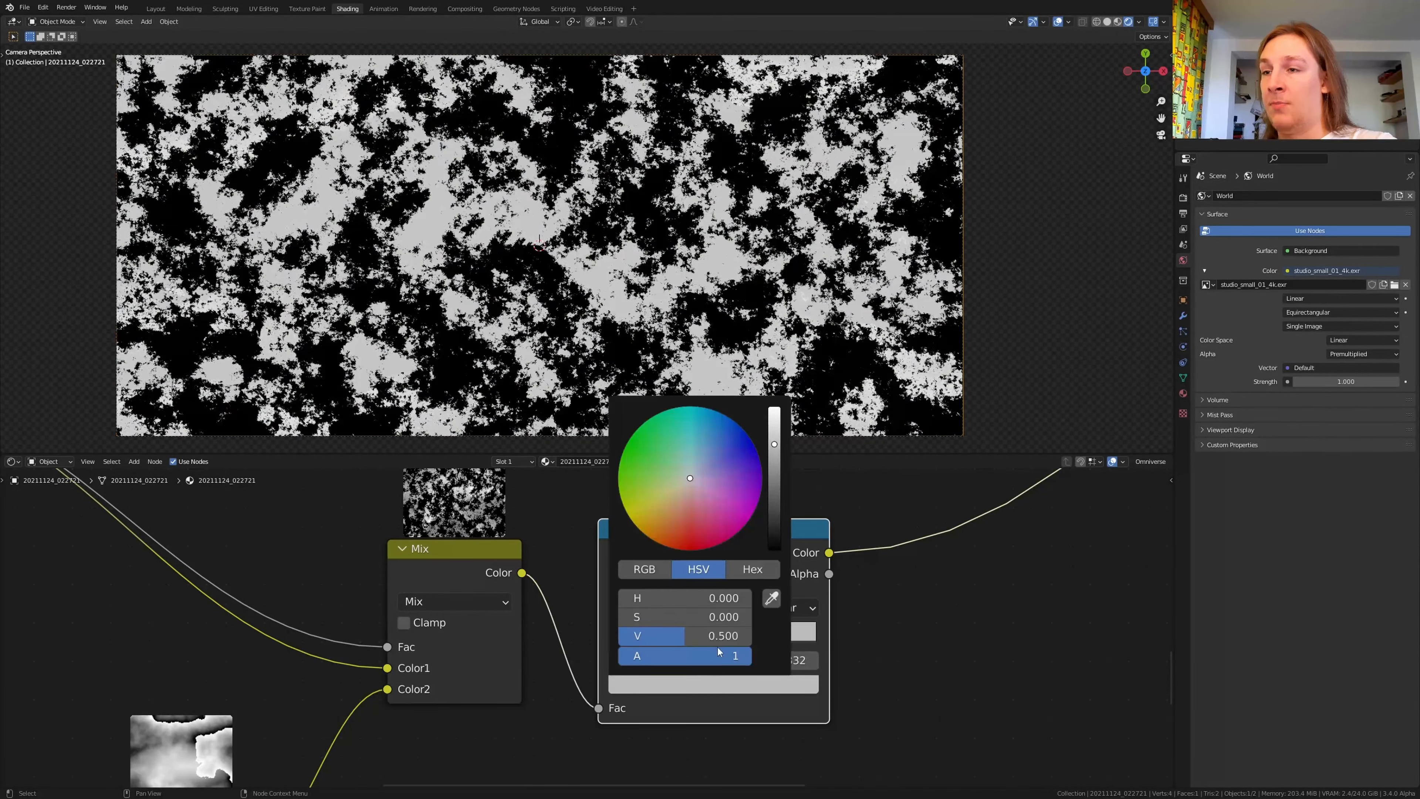
{"action": "left_click_drag", "start_coordinate": [770, 511], "coordinate": [769, 548]}
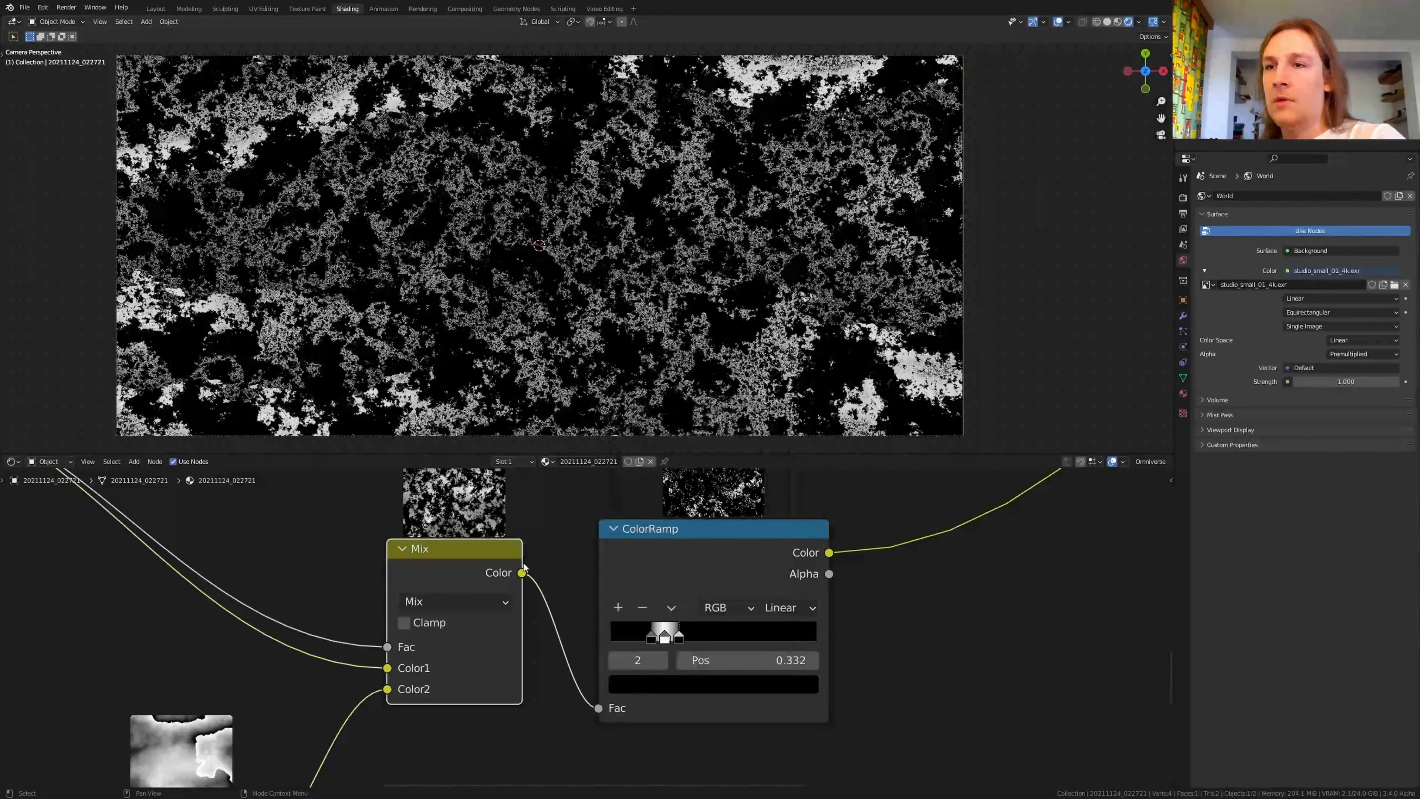
Insert a duplicate of the Mix node after the narrow-band ColorRamp, receiving its Color in Color1.
{"action": "key", "text": "shift+d"}
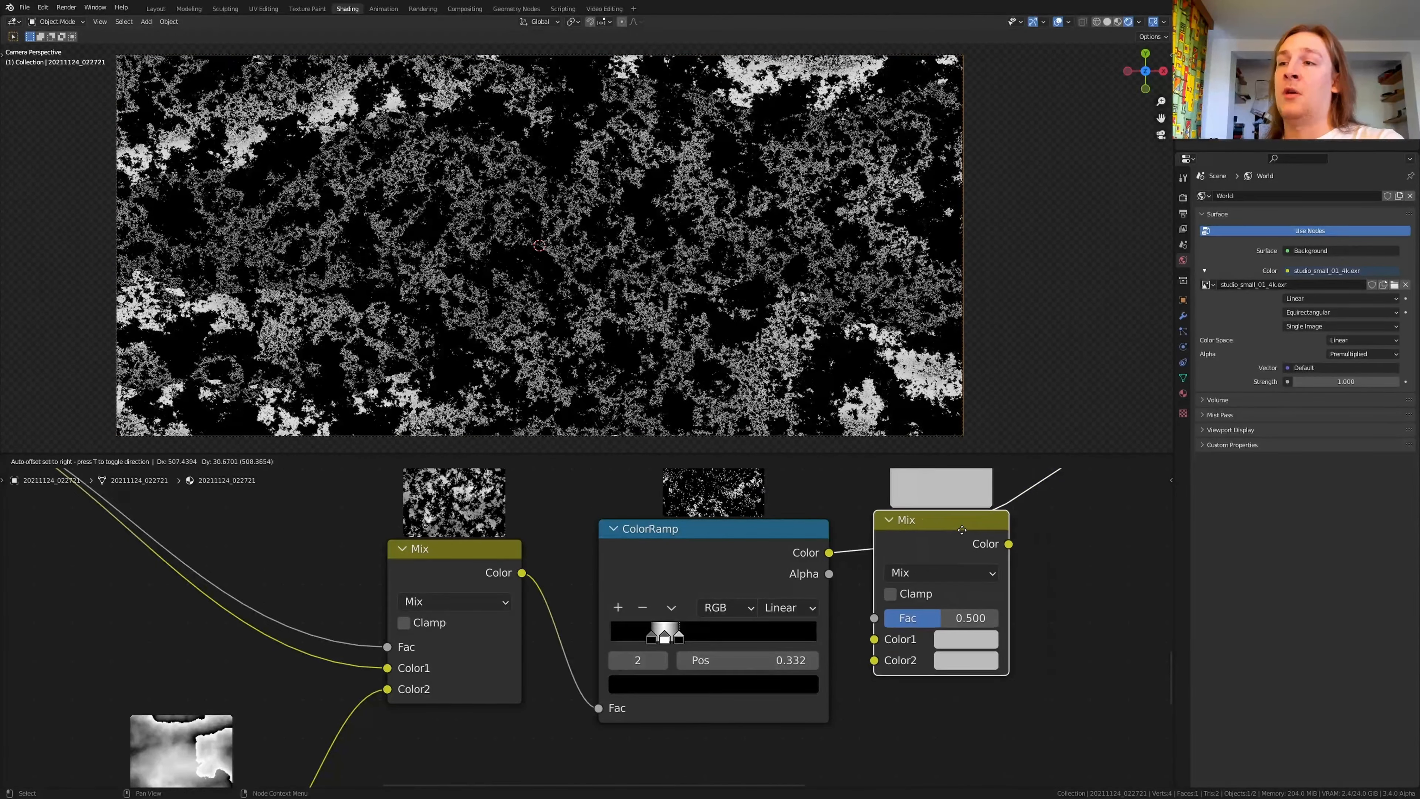
{"action": "left_click", "coordinate": [960, 532]}
{"action": "scroll", "coordinate": [956, 549], "scroll_direction": "down", "scroll_amount": 2}
Add a Noise Texture and connect its Fac output to the new Mix node's Fac and Color2.
{"action": "key", "text": "shift+a"}
{"action": "type", "text": "noi"}
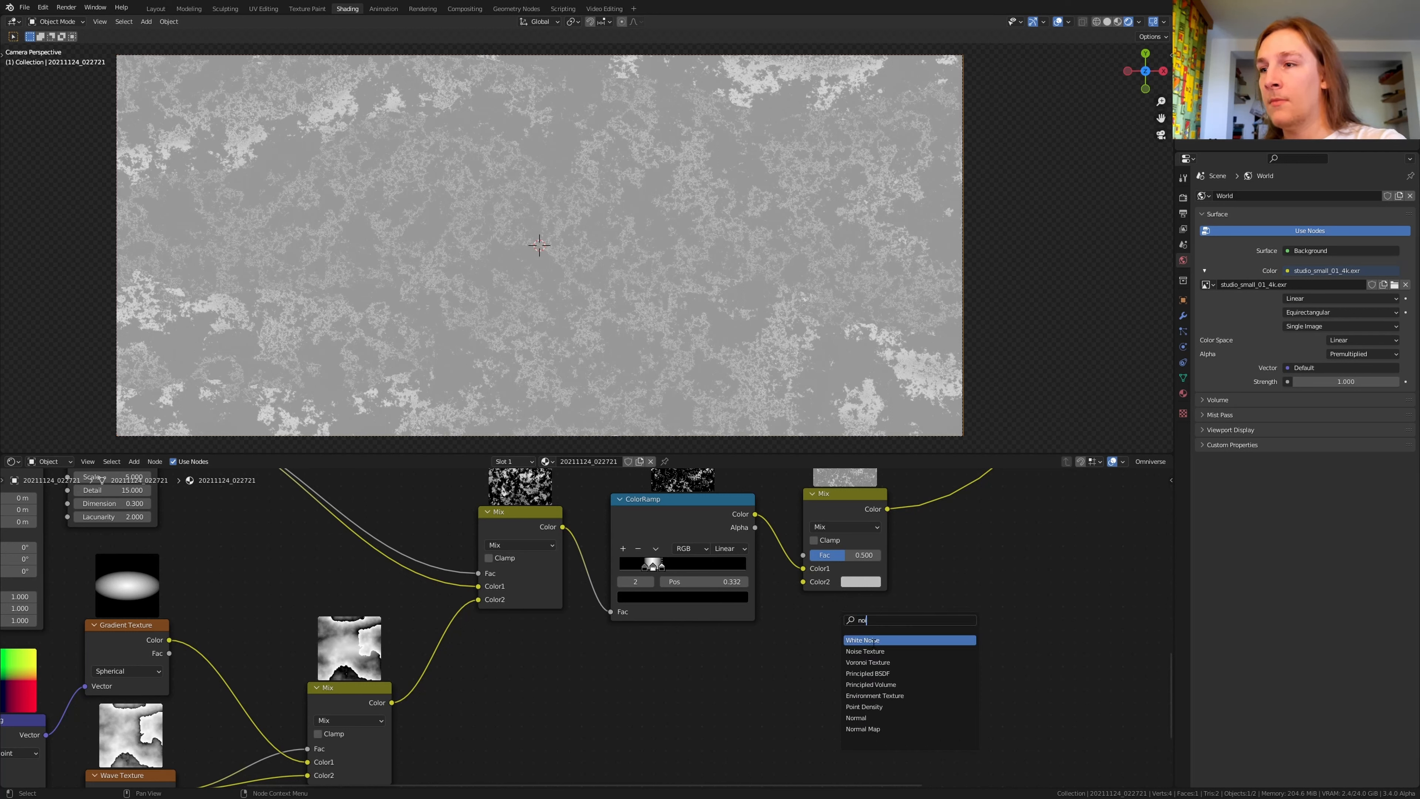
{"action": "left_click", "coordinate": [881, 651]}
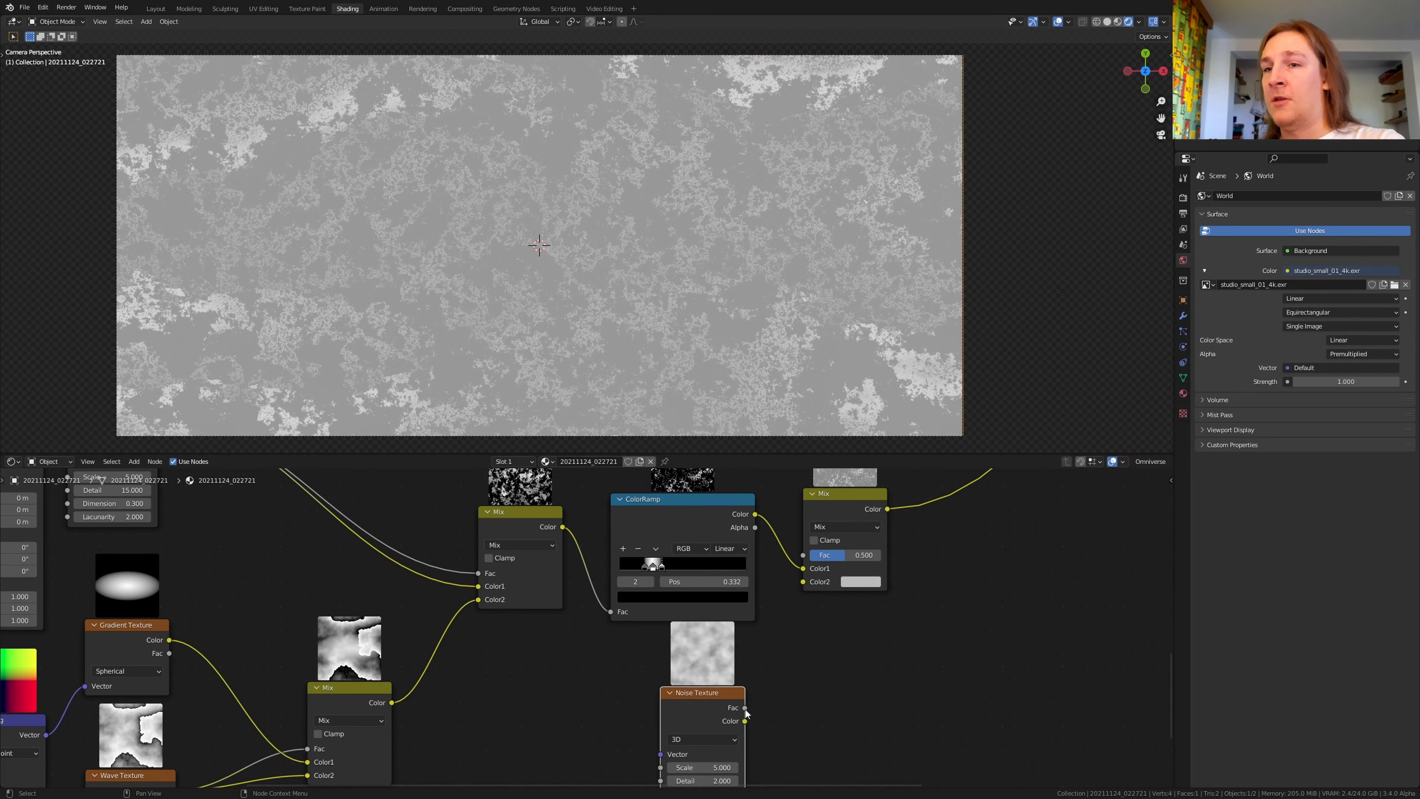
{"action": "mouse_move", "coordinate": [745, 707]}
{"action": "left_mouse_down"}
{"action": "mouse_move", "coordinate": [803, 554]}
{"action": "mouse_move", "coordinate": [745, 707]}
{"action": "left_mouse_up"}
Set the Noise Texture's Scale to 1000 and Detail to 15, and feed its Vector from the Musgrave Texture's Mapping node.
{"action": "middle_click_drag", "start_coordinate": [745, 709], "coordinate": [747, 592]}
{"action": "left_click", "coordinate": [674, 648]}
{"action": "type", "text": "100"}
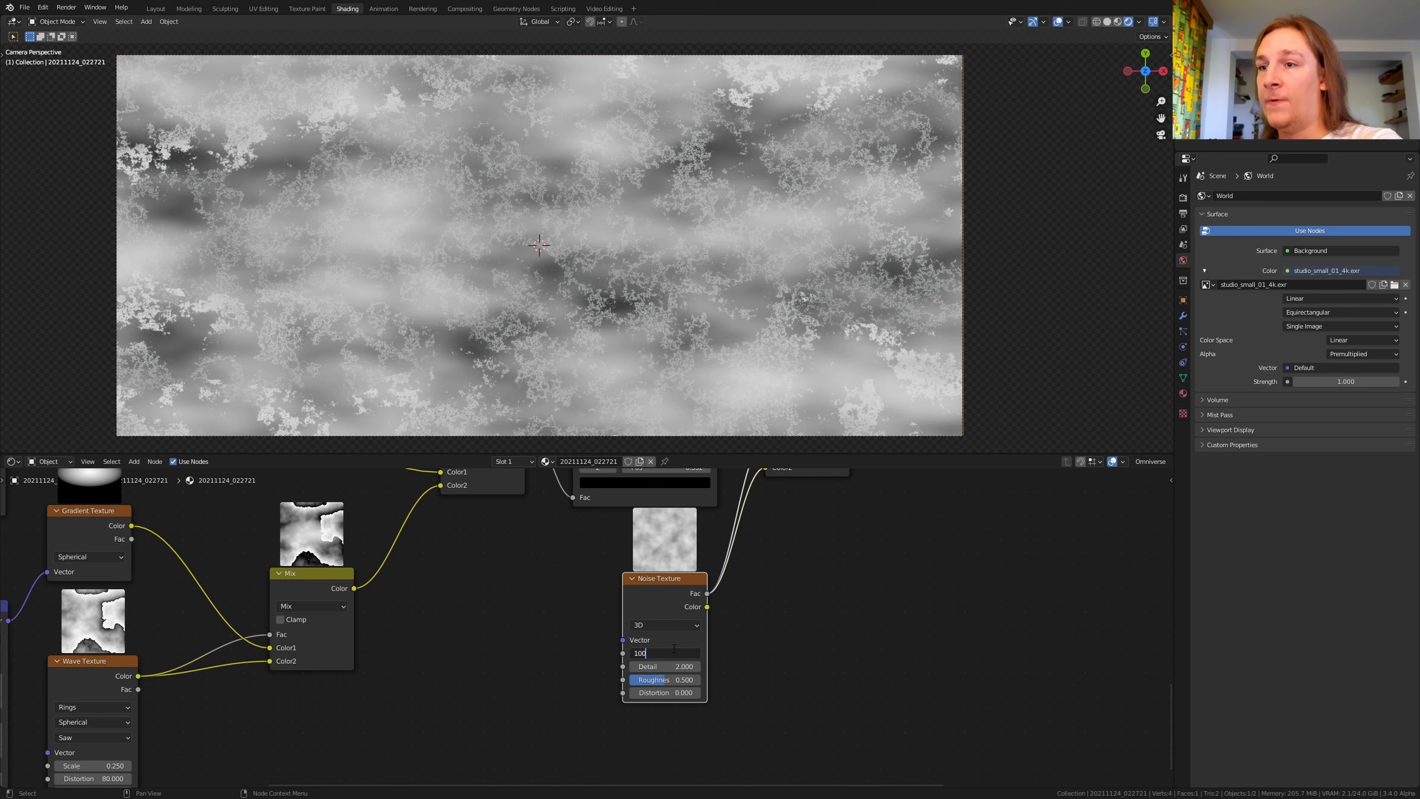
{"action": "type", "text": "0"}
{"action": "key", "text": "Return"}
{"action": "left_click_drag", "start_coordinate": [671, 666], "coordinate": [704, 666]}
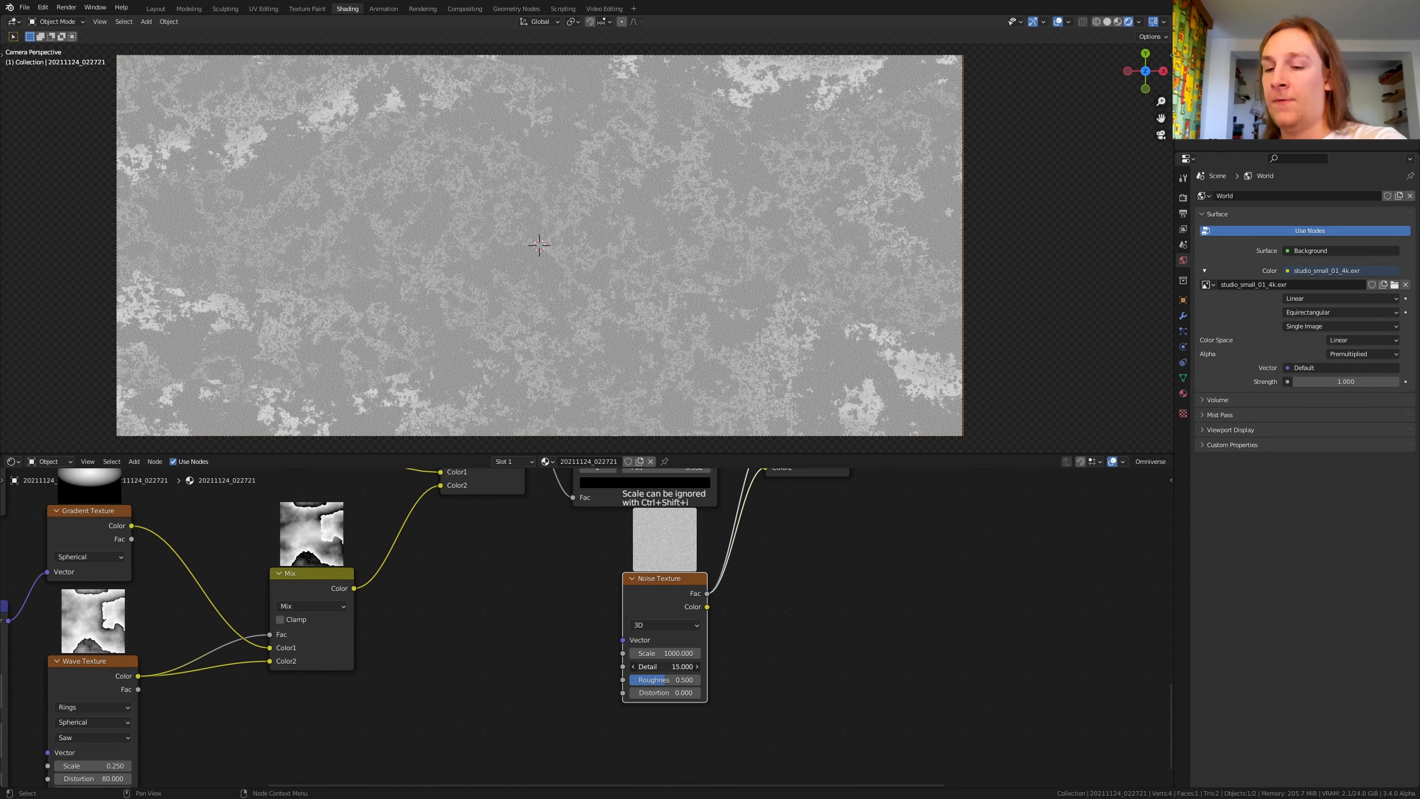
{"action": "key", "text": "Home"}
{"action": "left_click_drag", "start_coordinate": [335, 494], "coordinate": [699, 675]}
Insert a ColorRamp after the Mix node that blends in the noise, and set its black stop to position 0.305.
{"action": "middle_click_drag", "start_coordinate": [902, 515], "coordinate": [690, 612]}
{"action": "scroll", "coordinate": [690, 611], "scroll_direction": "up", "scroll_amount": 1}
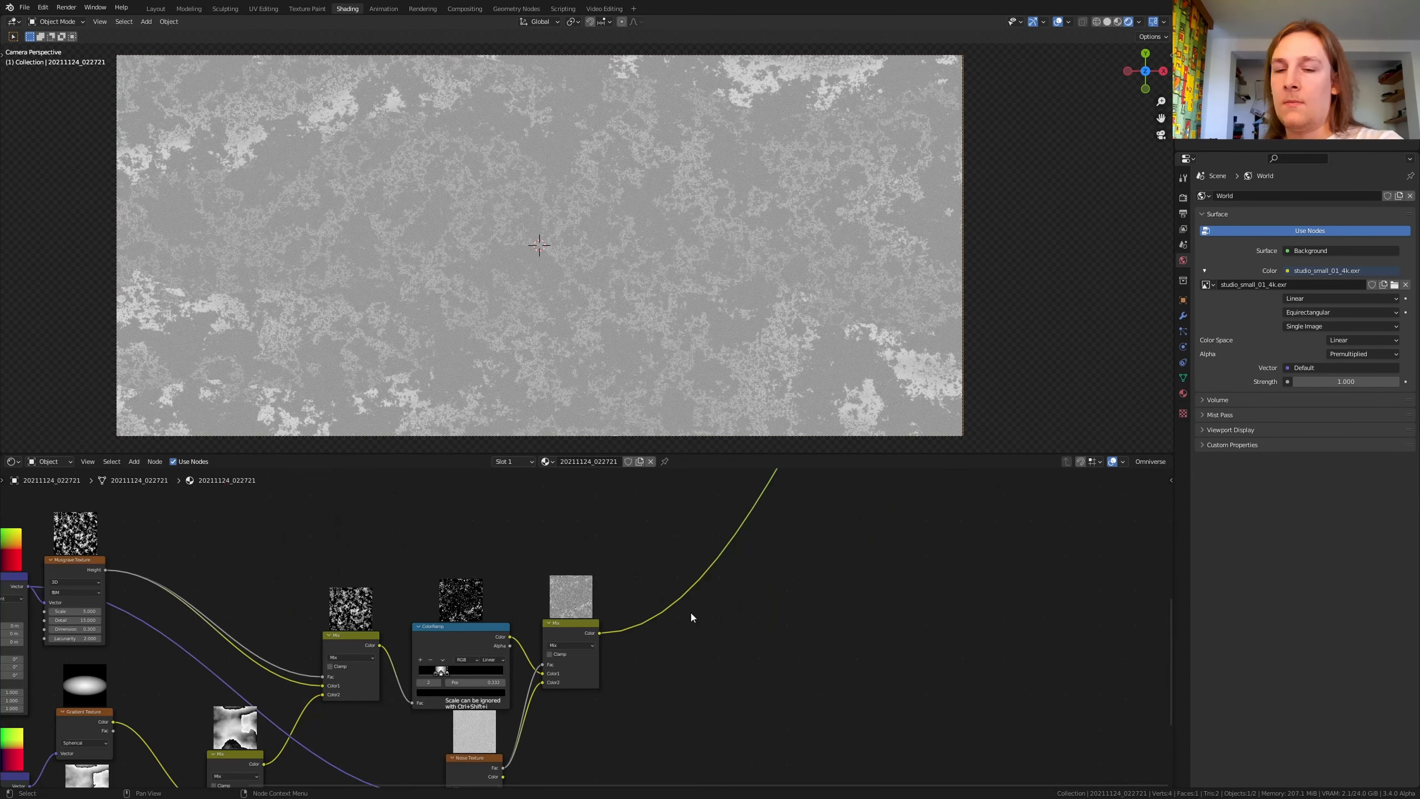
{"action": "key", "text": "shift+a"}
{"action": "left_click", "coordinate": [691, 612]}
{"action": "type", "text": "col"}
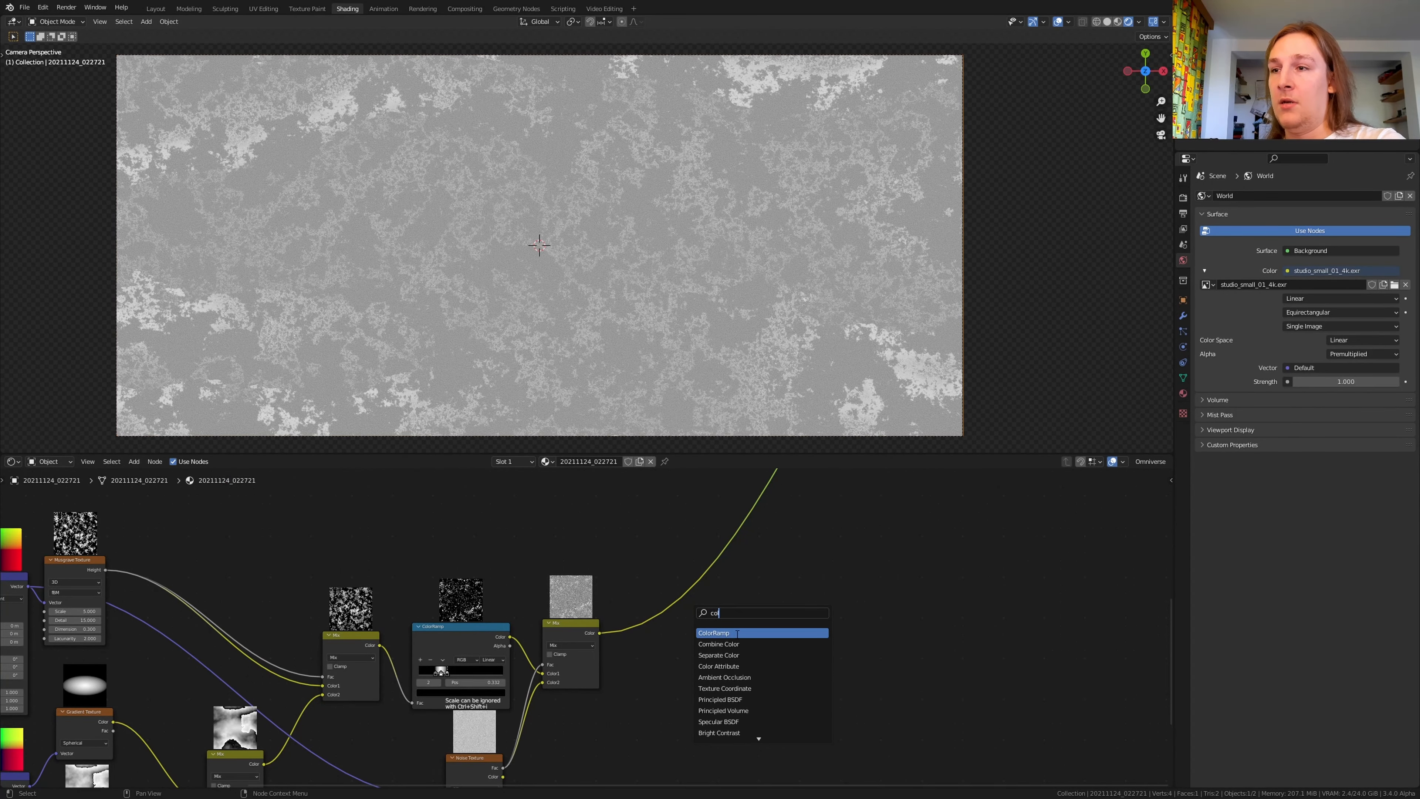
{"action": "left_click", "coordinate": [737, 633]}
{"action": "left_click", "coordinate": [706, 603]}
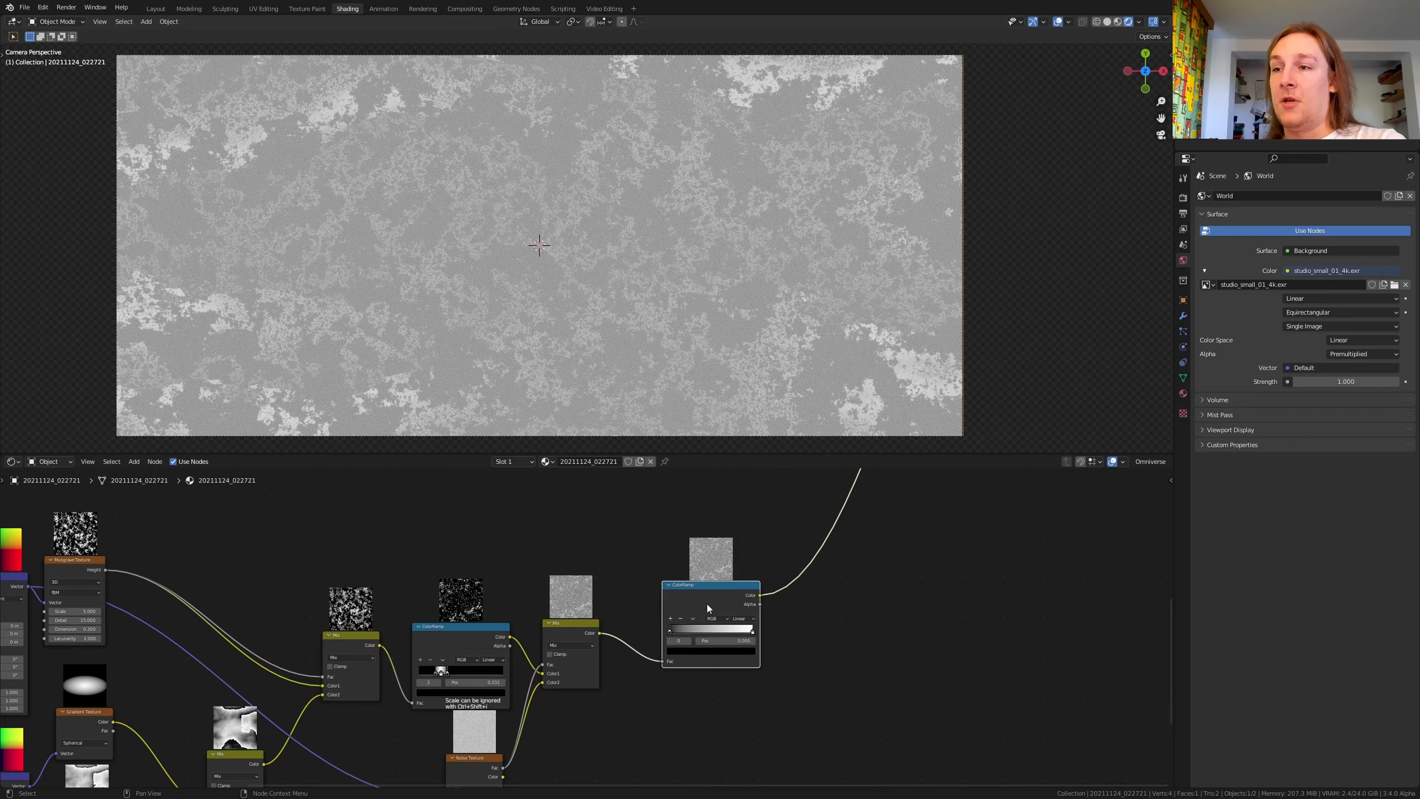
{"action": "scroll", "coordinate": [674, 630], "scroll_direction": "up", "scroll_amount": 2}
{"action": "left_click_drag", "start_coordinate": [674, 630], "coordinate": [714, 629]}
Insert another duplicate of the Mix node after the ColorRamp whose black stop is at 0.305.
{"action": "middle_click_drag", "start_coordinate": [554, 639], "coordinate": [608, 633]}
{"action": "left_click", "coordinate": [584, 629]}
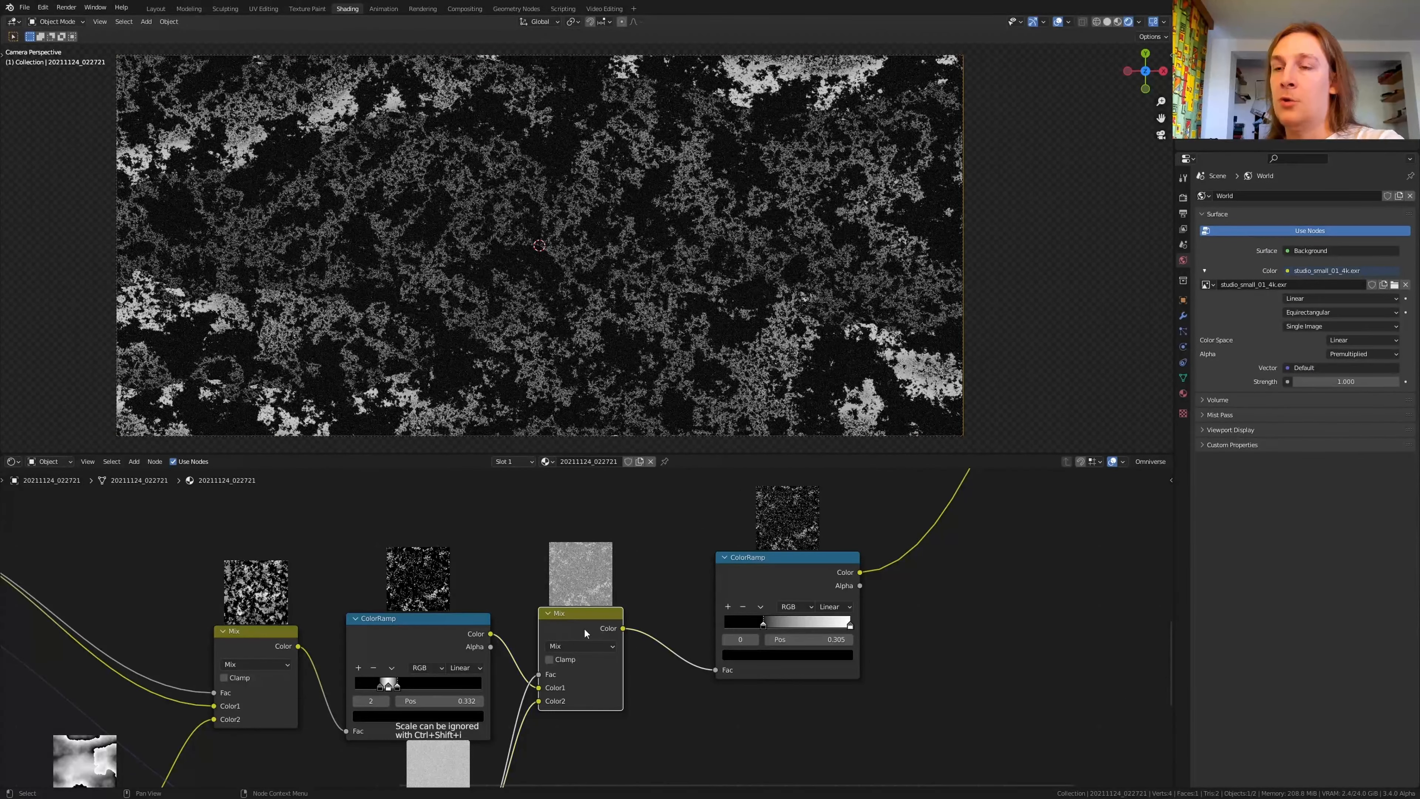
{"action": "key", "text": "shift+d"}
{"action": "left_click", "coordinate": [943, 568]}
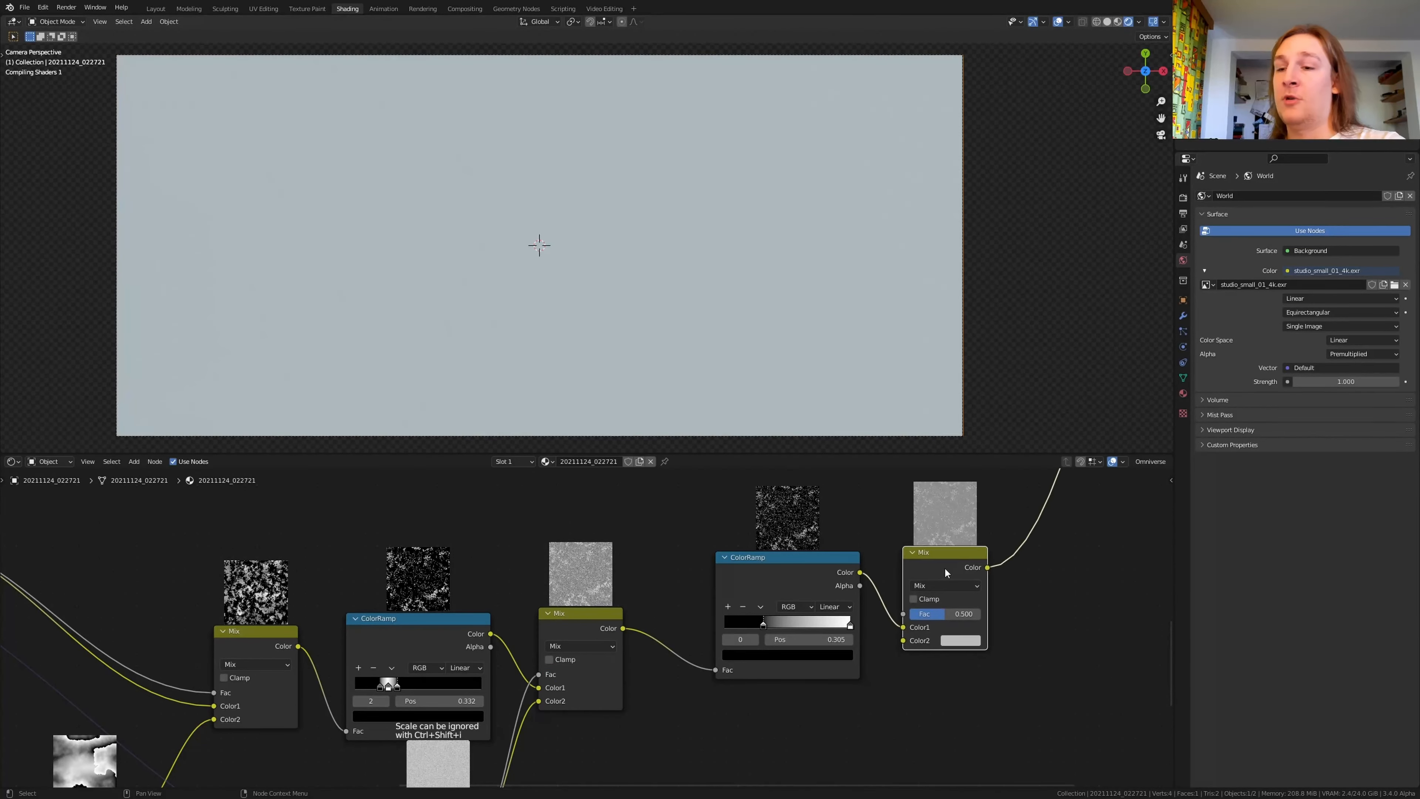
Add a Shader to RGB node above the last ColorRamp.
{"action": "key", "text": "shift+a"}
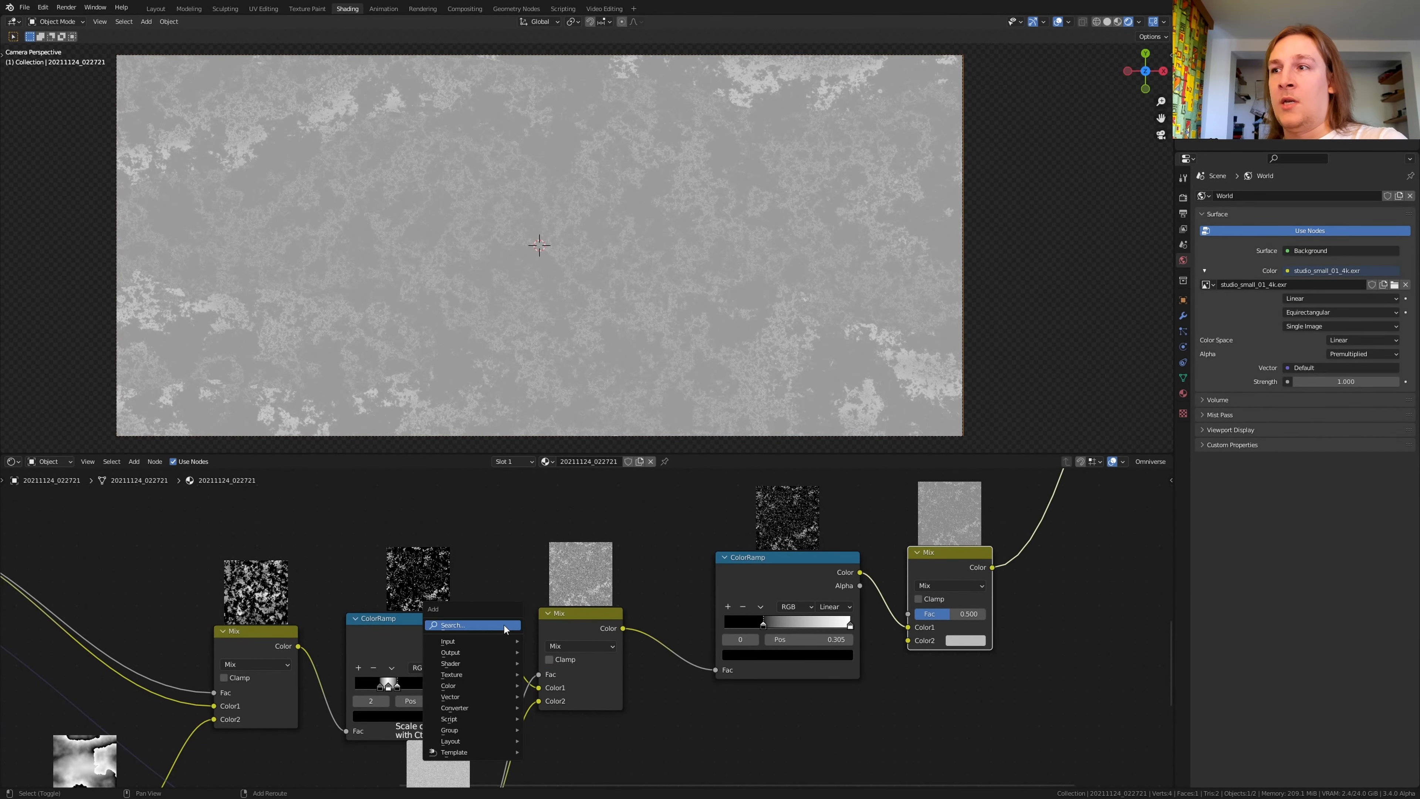
{"action": "left_click", "coordinate": [457, 624]}
{"action": "type", "text": "shader"}
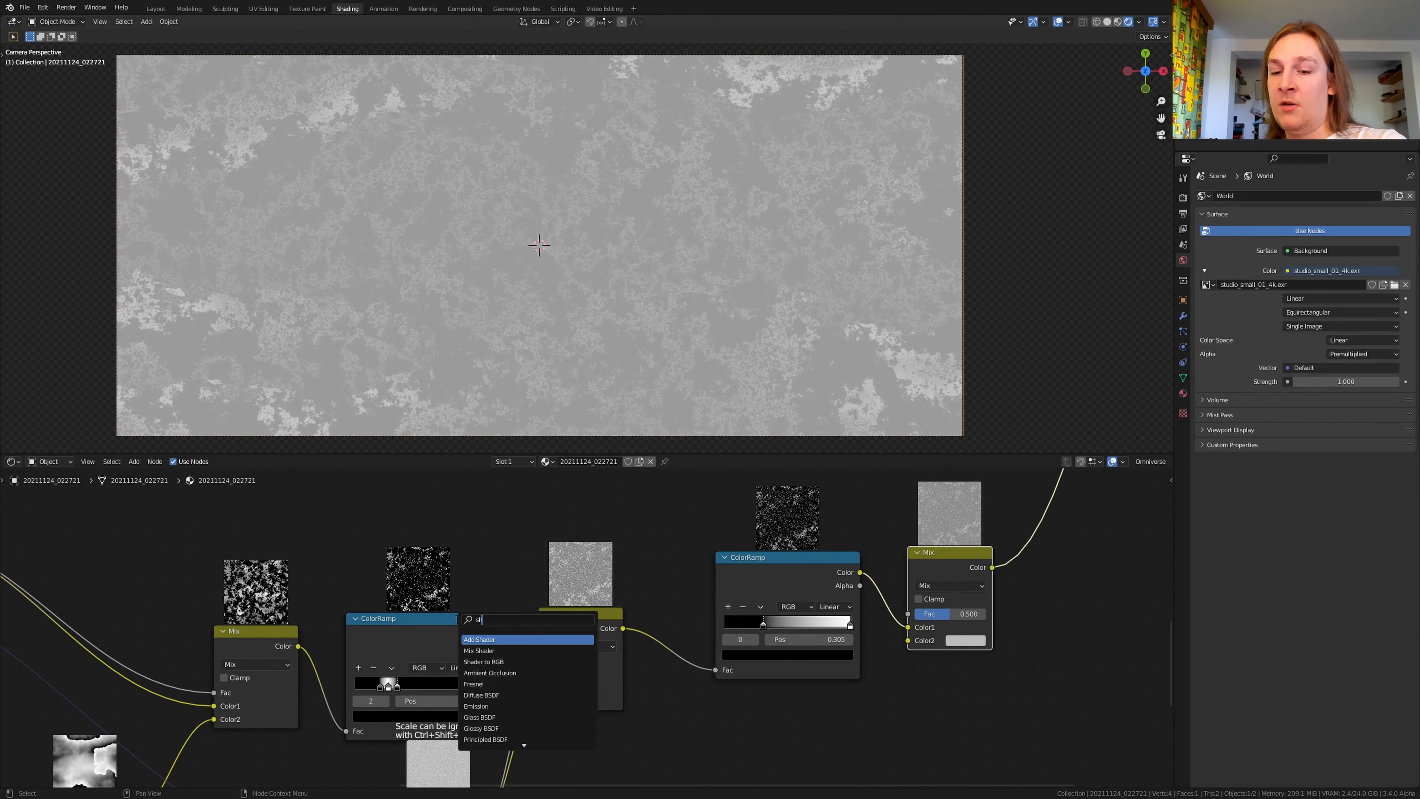
{"action": "left_click", "coordinate": [505, 662]}
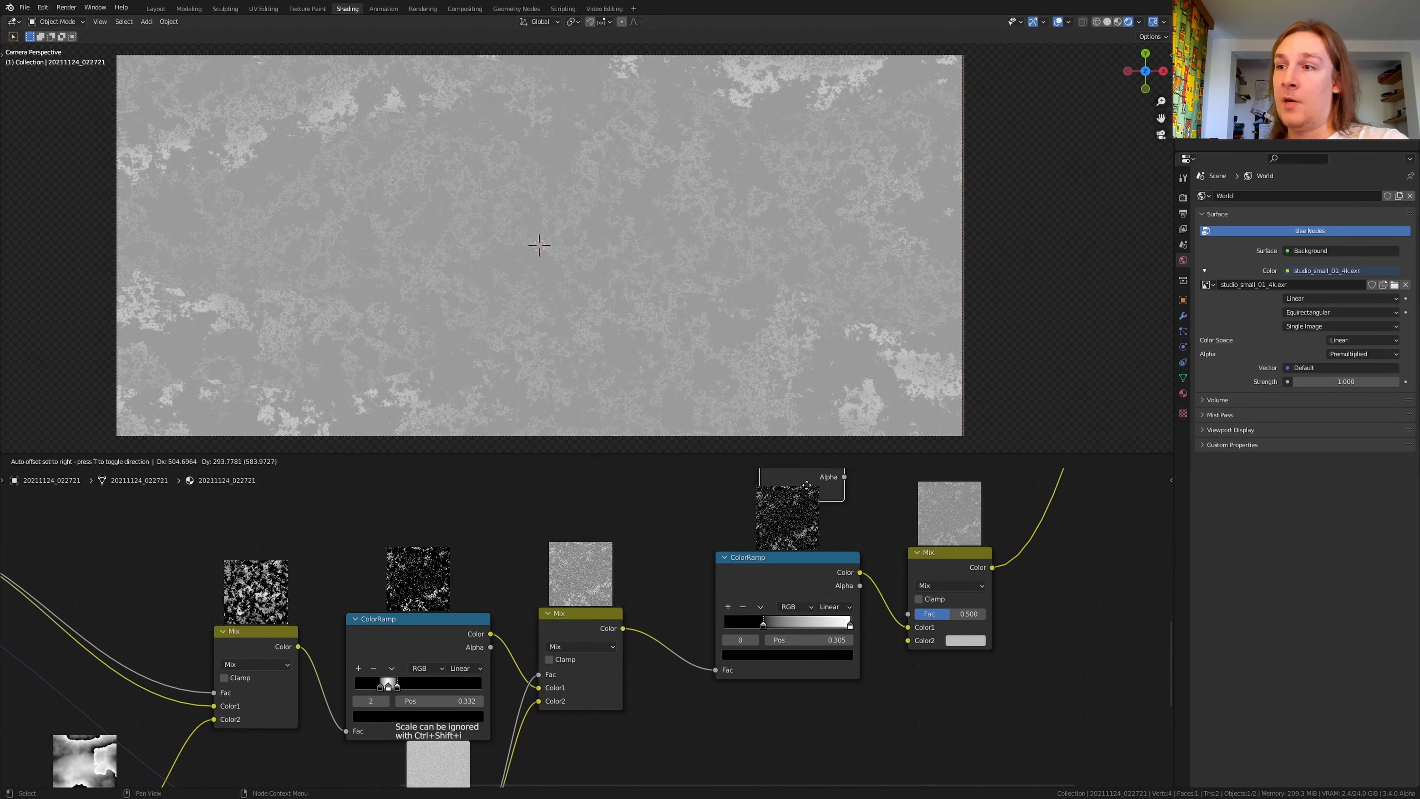
{"action": "left_click", "coordinate": [785, 516]}
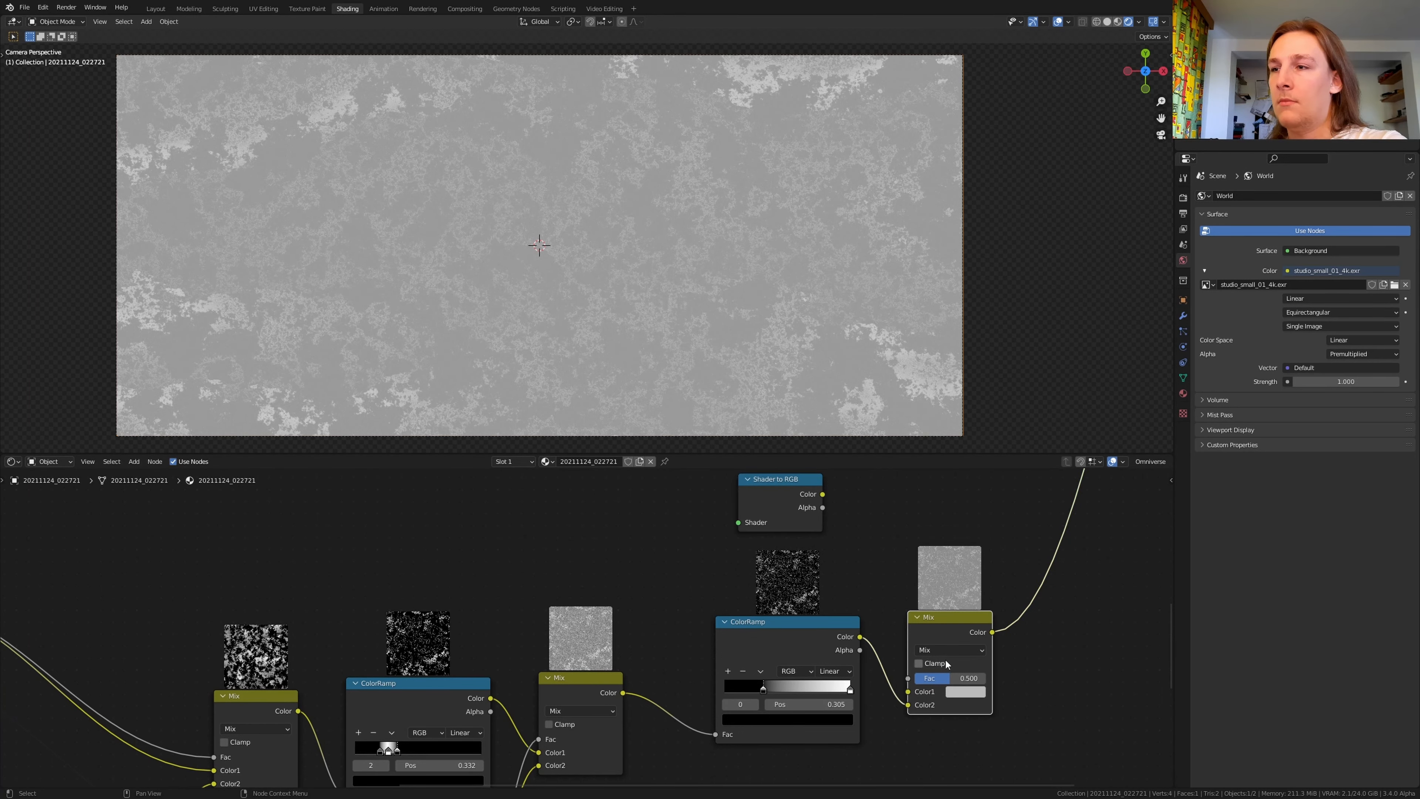
Wire the last Mix with the ColorRamp Color in Fac and Color2, and the Principled BSDF through Shader to RGB in Color1.
{"action": "left_click_drag", "start_coordinate": [902, 677], "coordinate": [904, 677]}
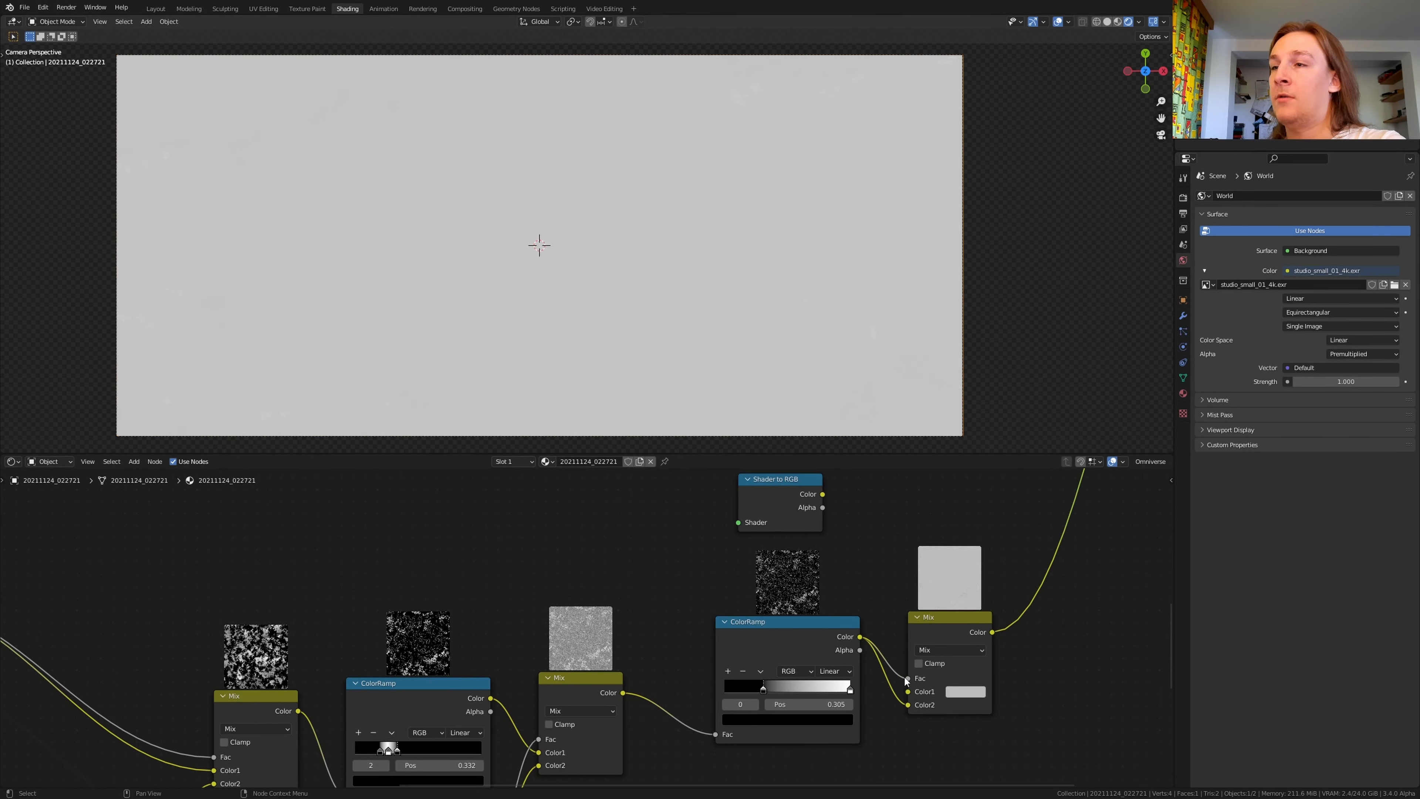
{"action": "left_click_drag", "start_coordinate": [822, 494], "coordinate": [908, 691]}
{"action": "key", "text": "Home"}
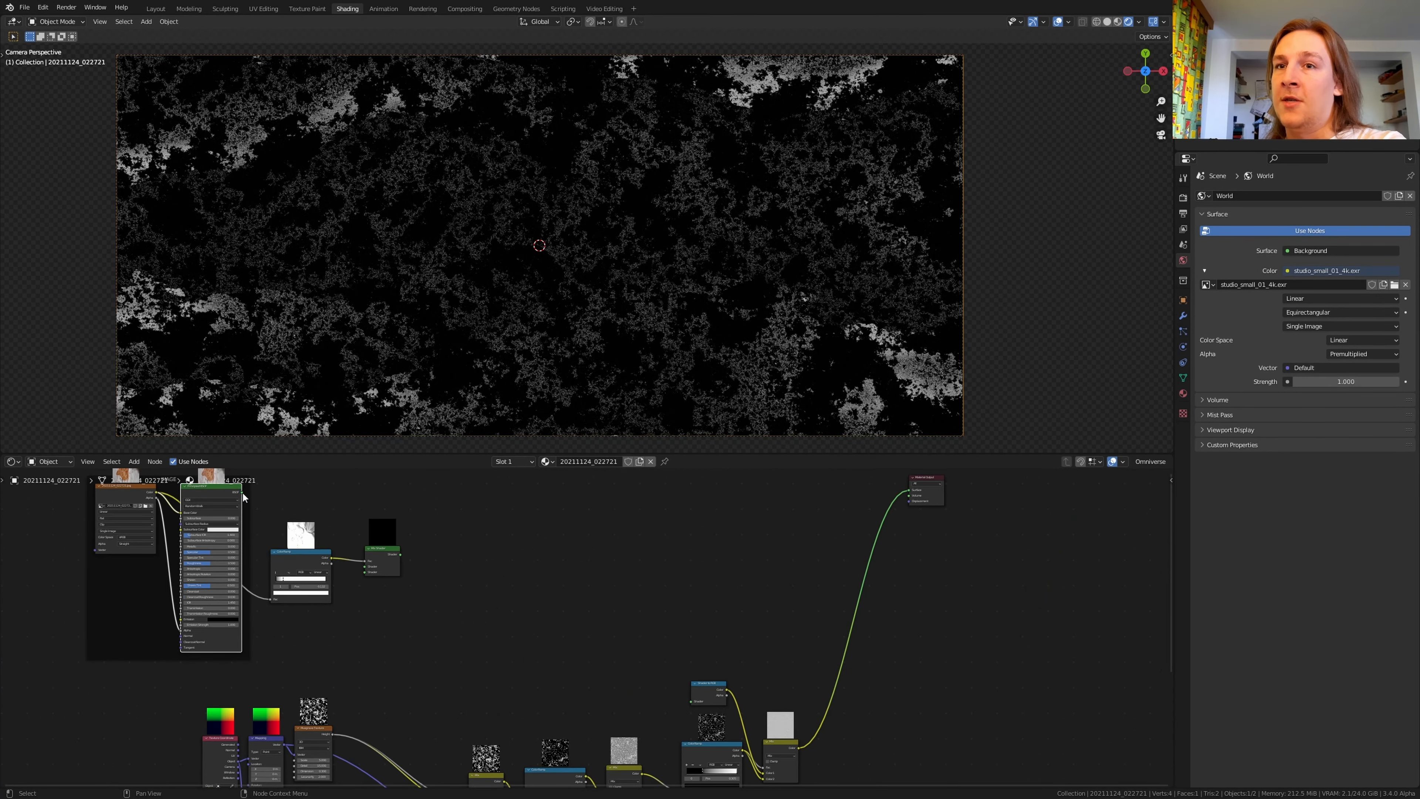
{"action": "left_click_drag", "start_coordinate": [242, 492], "coordinate": [700, 706]}
{"action": "scroll", "coordinate": [704, 705], "scroll_direction": "up", "scroll_amount": 2}
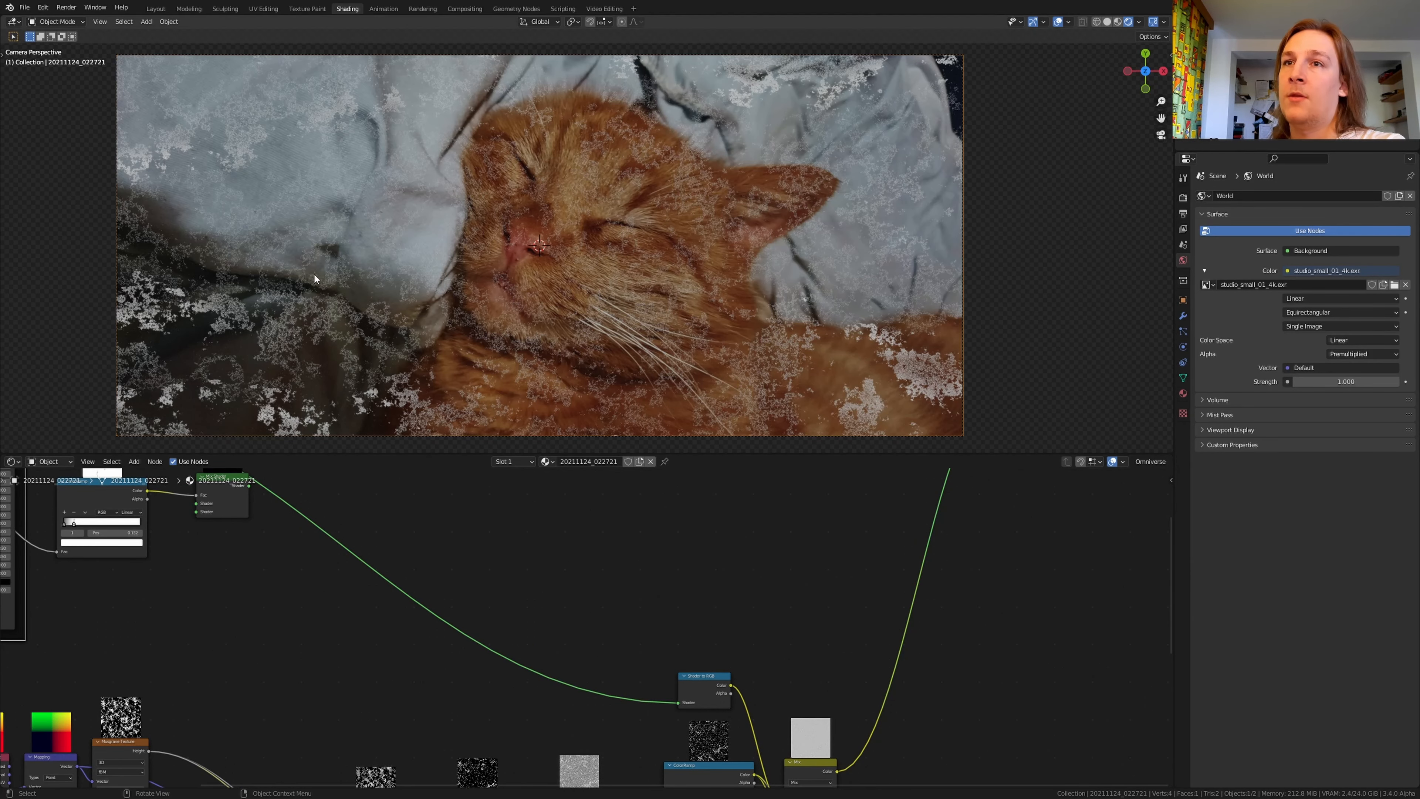
Append a duplicate Mix node to the end of the chain and connect the previous Mix's Color to its Color1 and Fac.
{"action": "middle_click_drag", "start_coordinate": [798, 653], "coordinate": [651, 470]}
{"action": "left_click", "coordinate": [669, 582]}
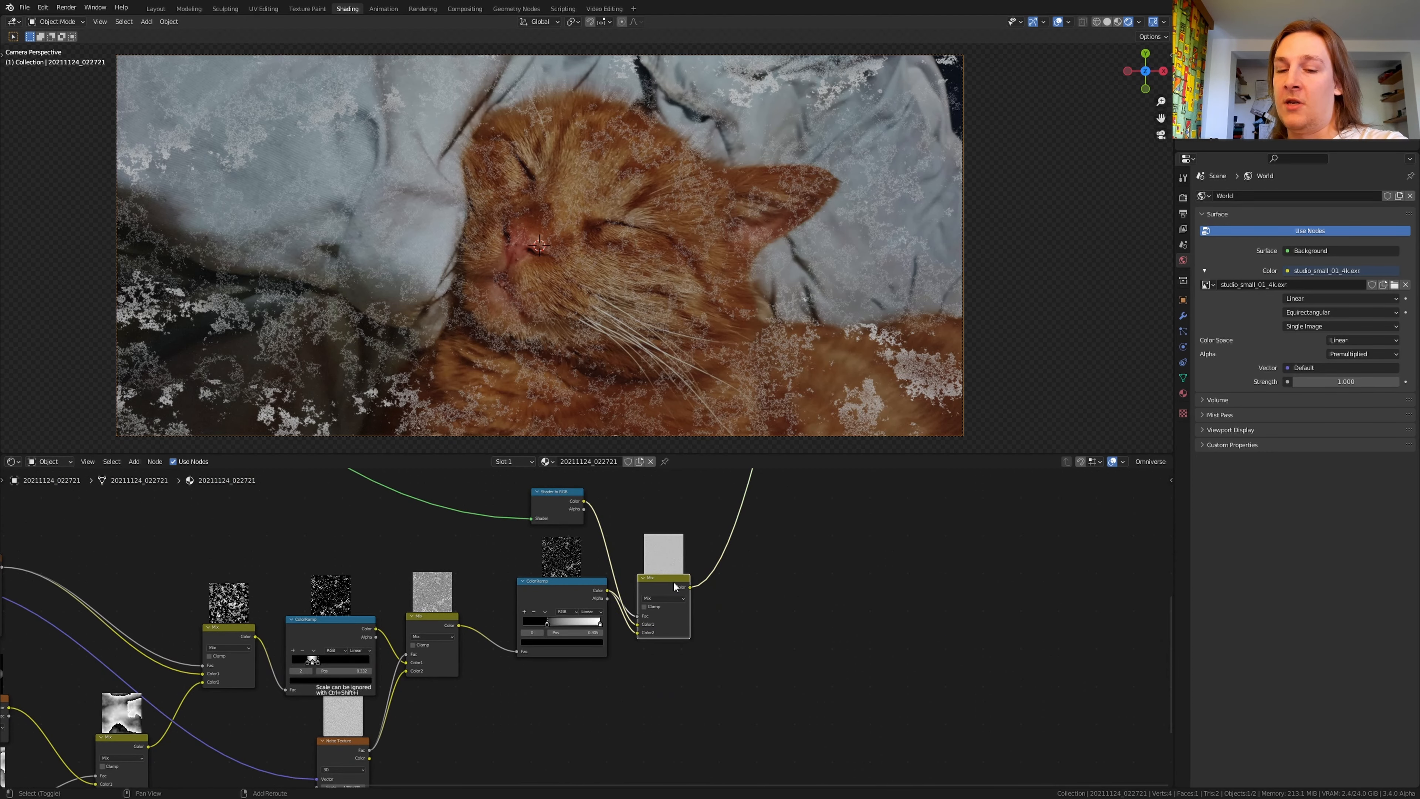
{"action": "key", "text": "shift+d"}
{"action": "left_click", "coordinate": [754, 574]}
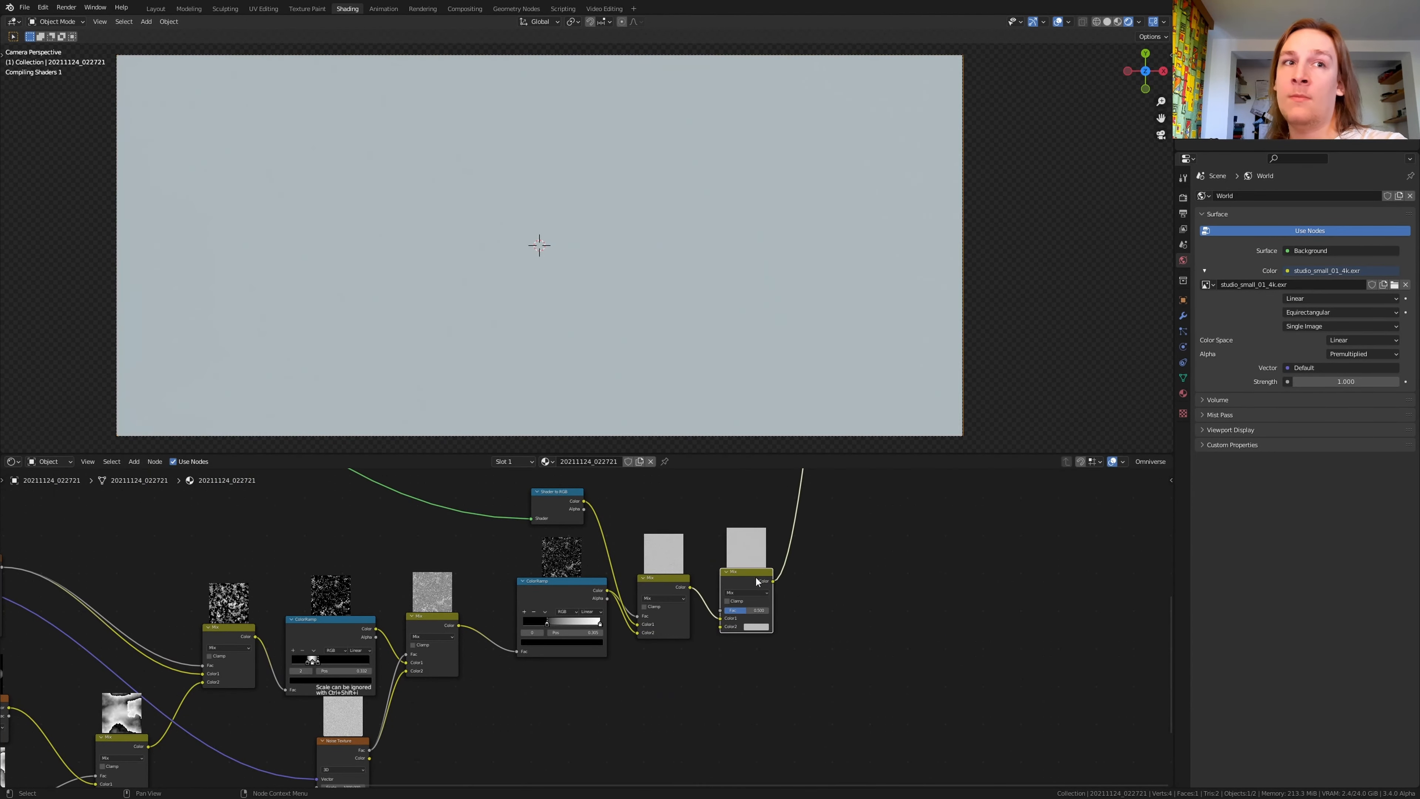
{"action": "scroll", "coordinate": [758, 596], "scroll_direction": "up", "scroll_amount": 2}
{"action": "left_click_drag", "start_coordinate": [656, 584], "coordinate": [702, 616]}
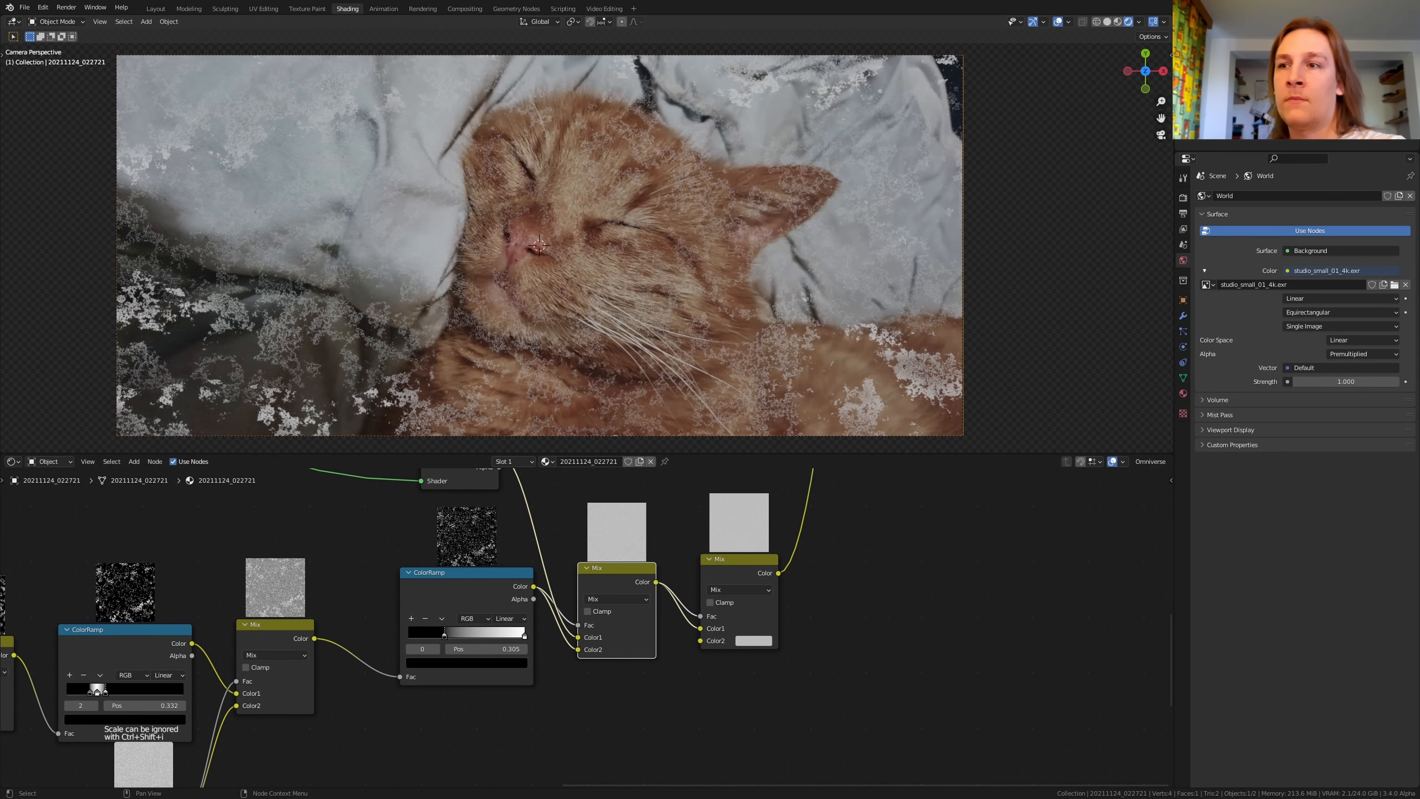
Place three unconnected duplicates of the last Mix node, two following it in the row and one below.
{"action": "left_click", "coordinate": [732, 561]}
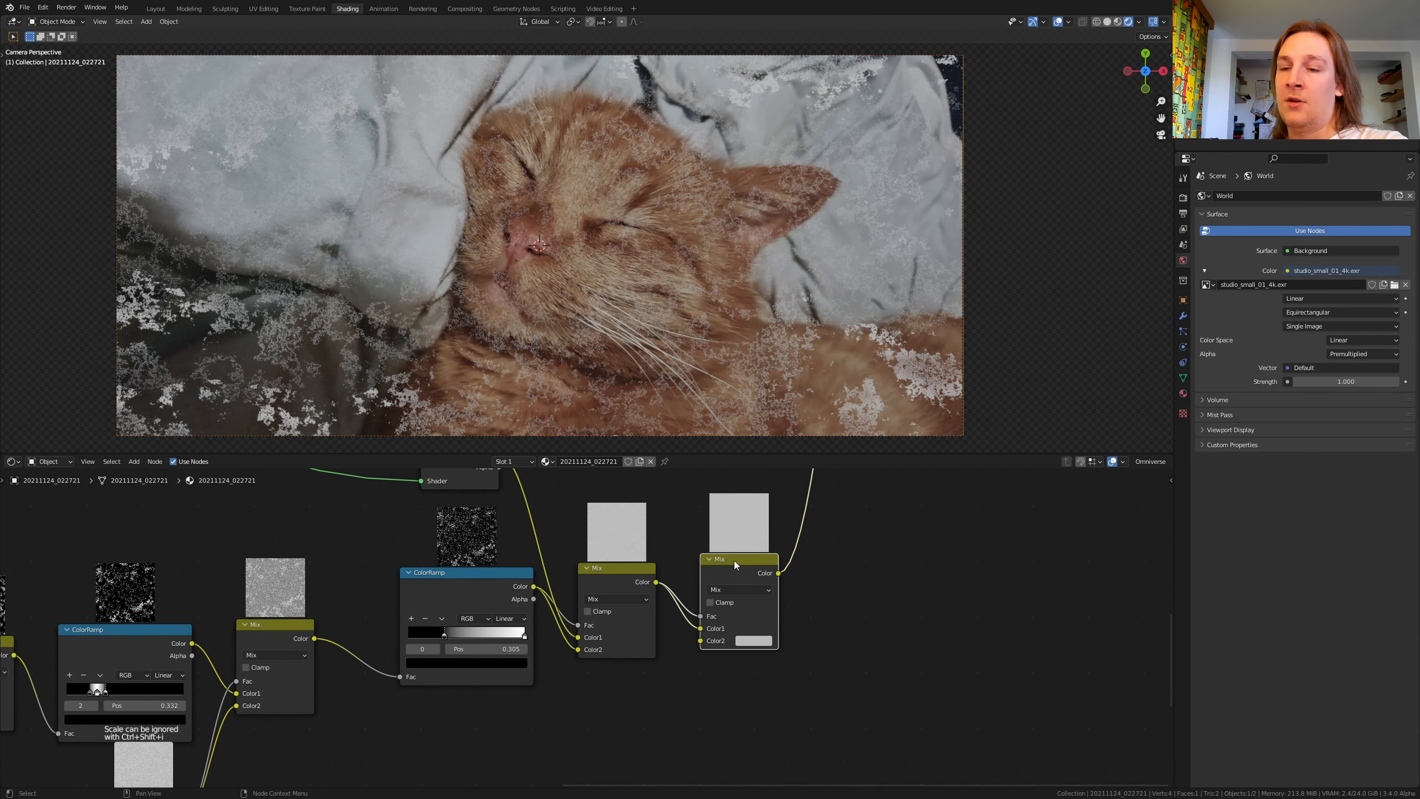
{"action": "key", "text": "shift+d"}
{"action": "left_click", "coordinate": [1031, 573]}
{"action": "key", "text": "shift+d"}
{"action": "left_click", "coordinate": [794, 739]}
Add a second Musgrave Texture node beside the Noise Texture.
{"action": "middle_click_drag", "start_coordinate": [524, 643], "coordinate": [693, 520]}
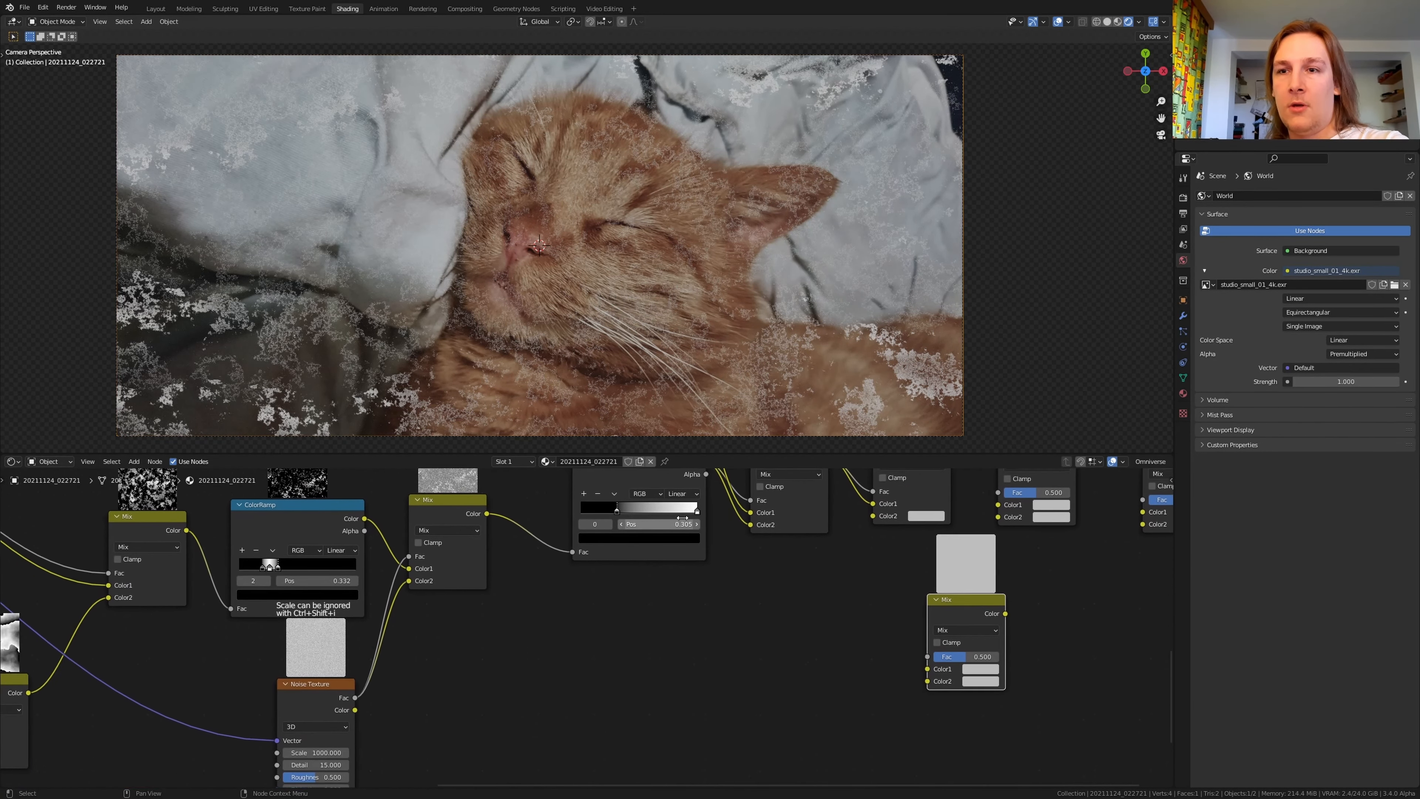
{"action": "scroll", "coordinate": [694, 517], "scroll_direction": "down", "scroll_amount": 4}
{"action": "key", "text": "shift+a"}
{"action": "left_click", "coordinate": [627, 562]}
{"action": "type", "text": "mu"}
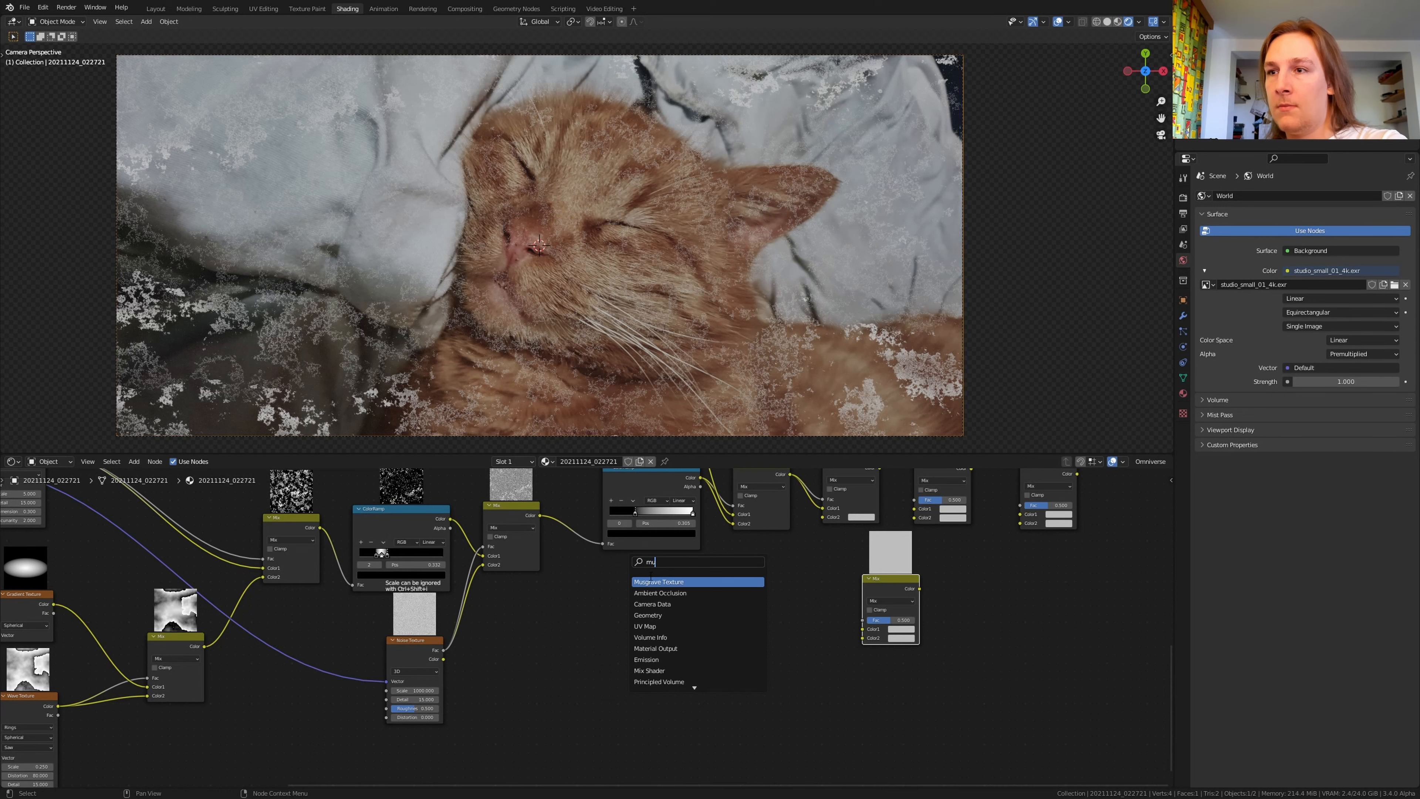
{"action": "key", "text": "Return"}
{"action": "left_click", "coordinate": [535, 635]}
{"action": "scroll", "coordinate": [535, 638], "scroll_direction": "up", "scroll_amount": 2}
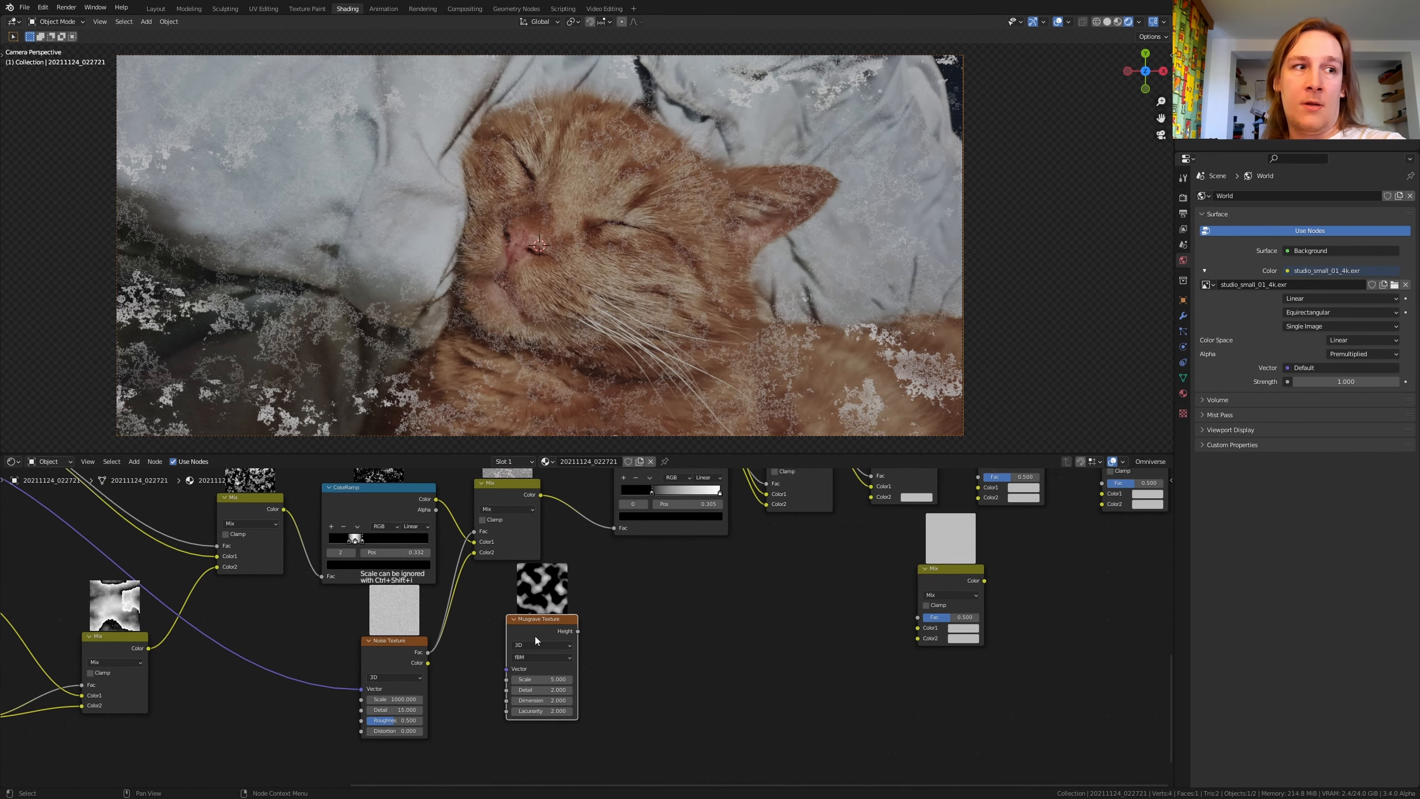
Set the new Musgrave Texture's Detail to 15 and connect its Height to Color2 of the separate lower Mix node.
{"action": "left_click", "coordinate": [539, 699]}
{"action": "type", "text": "15"}
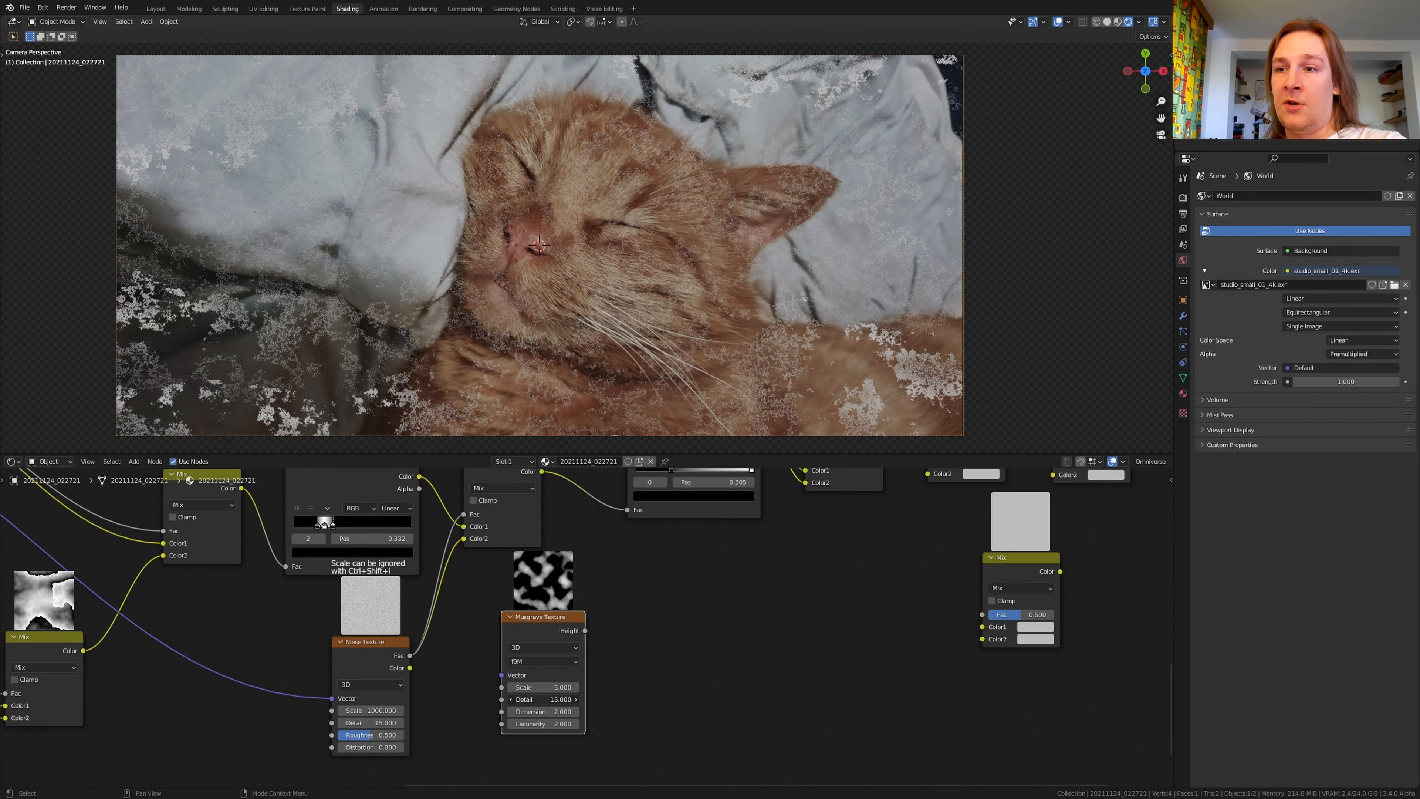
{"action": "key", "text": "Return"}
{"action": "left_click_drag", "start_coordinate": [585, 631], "coordinate": [982, 639]}
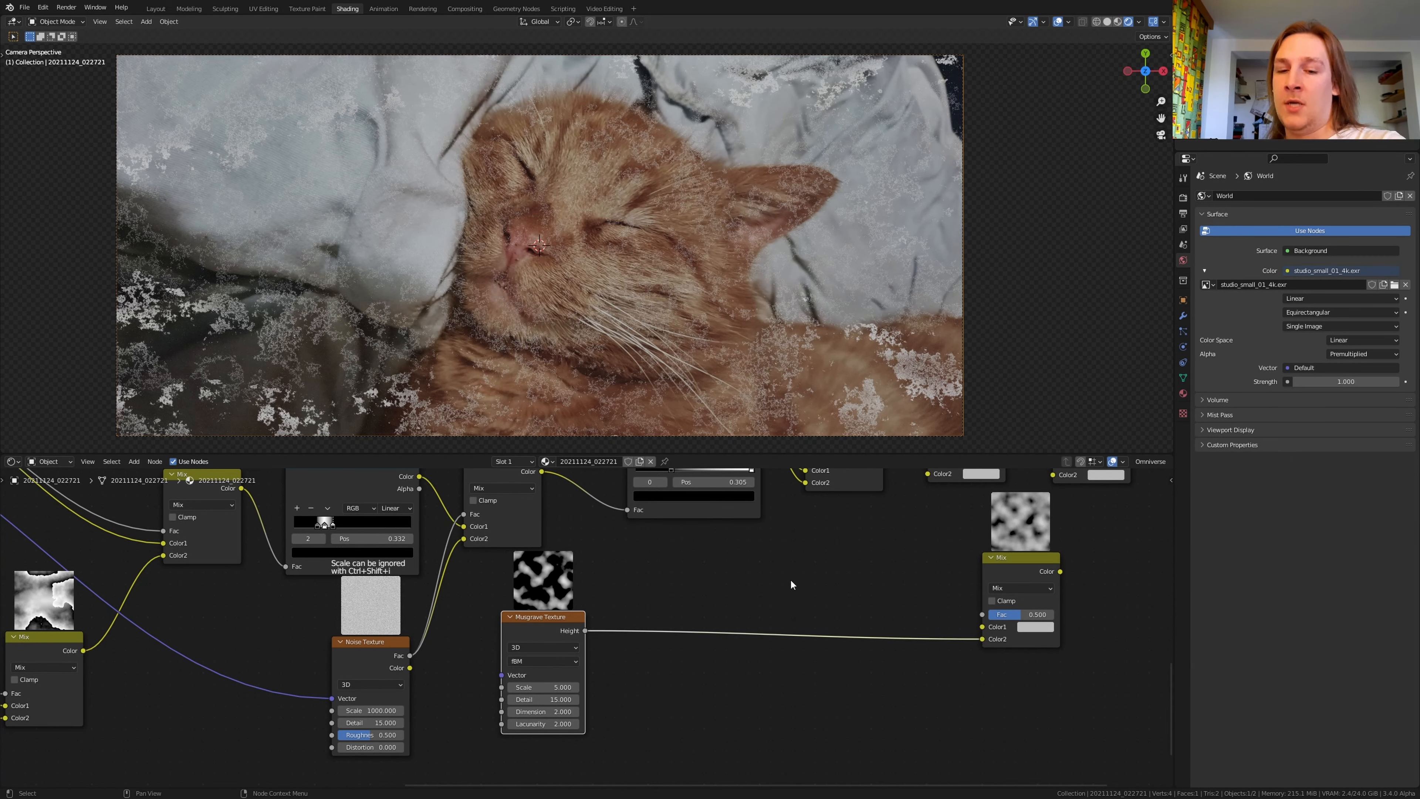
Insert a ColorRamp between the new Musgrave Texture and the lower Mix node.
{"action": "key", "text": "shift+a"}
{"action": "type", "text": "col"}
{"action": "key", "text": "Return"}
{"action": "left_click", "coordinate": [657, 585]}
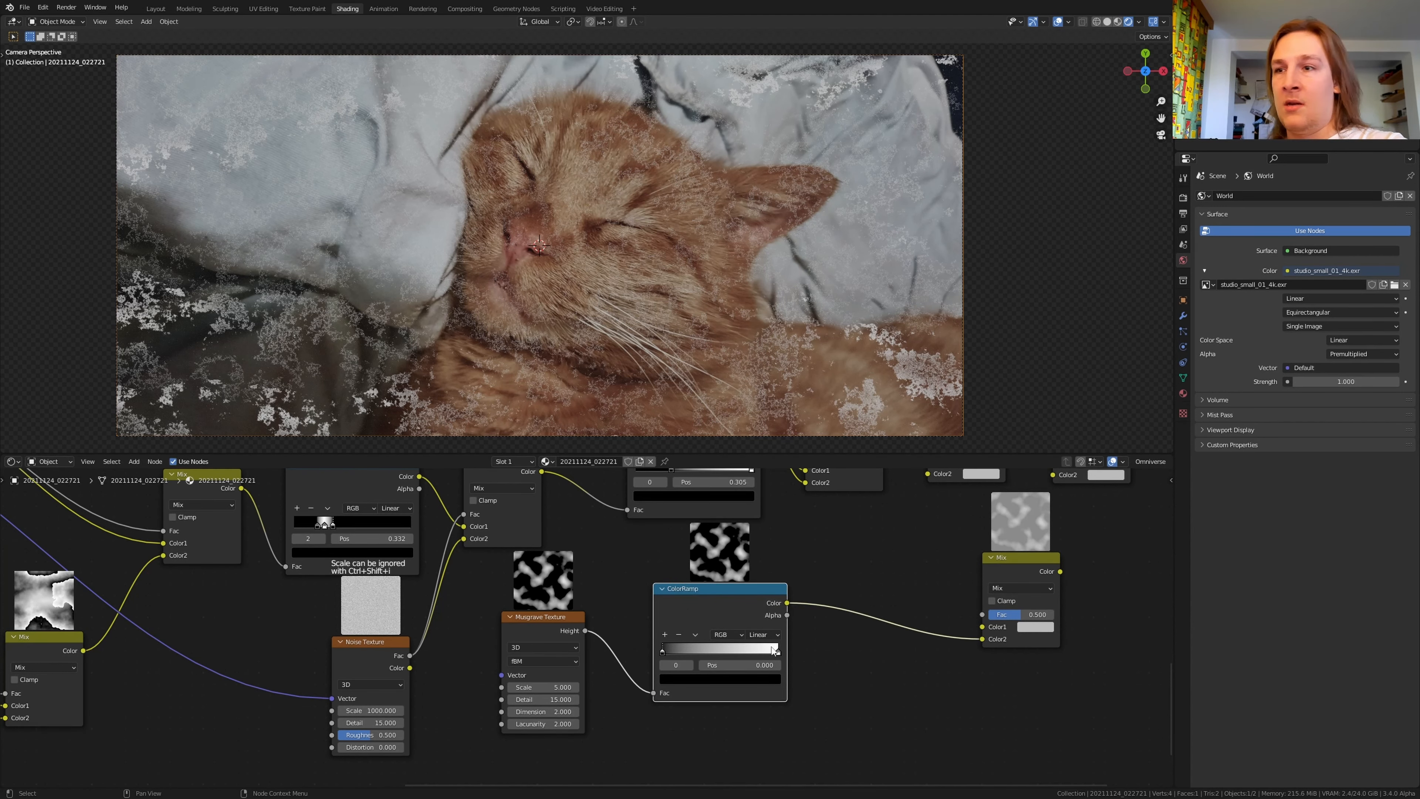
Move the new ColorRamp's white stop to 0.195 and connect its Color to the Scale of a duplicated Noise Texture.
{"action": "left_click_drag", "start_coordinate": [777, 652], "coordinate": [685, 651]}
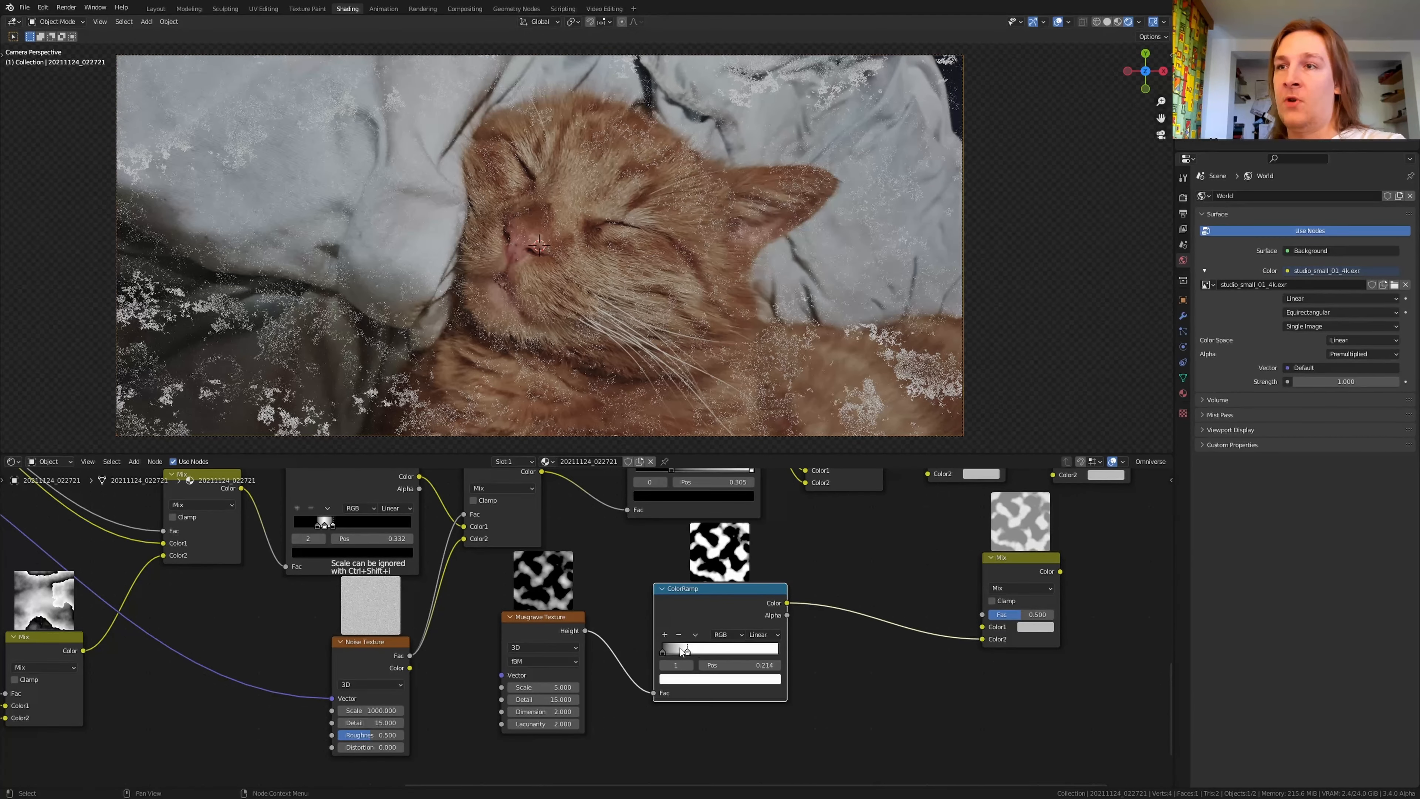
{"action": "middle_click_drag", "start_coordinate": [868, 649], "coordinate": [761, 633]}
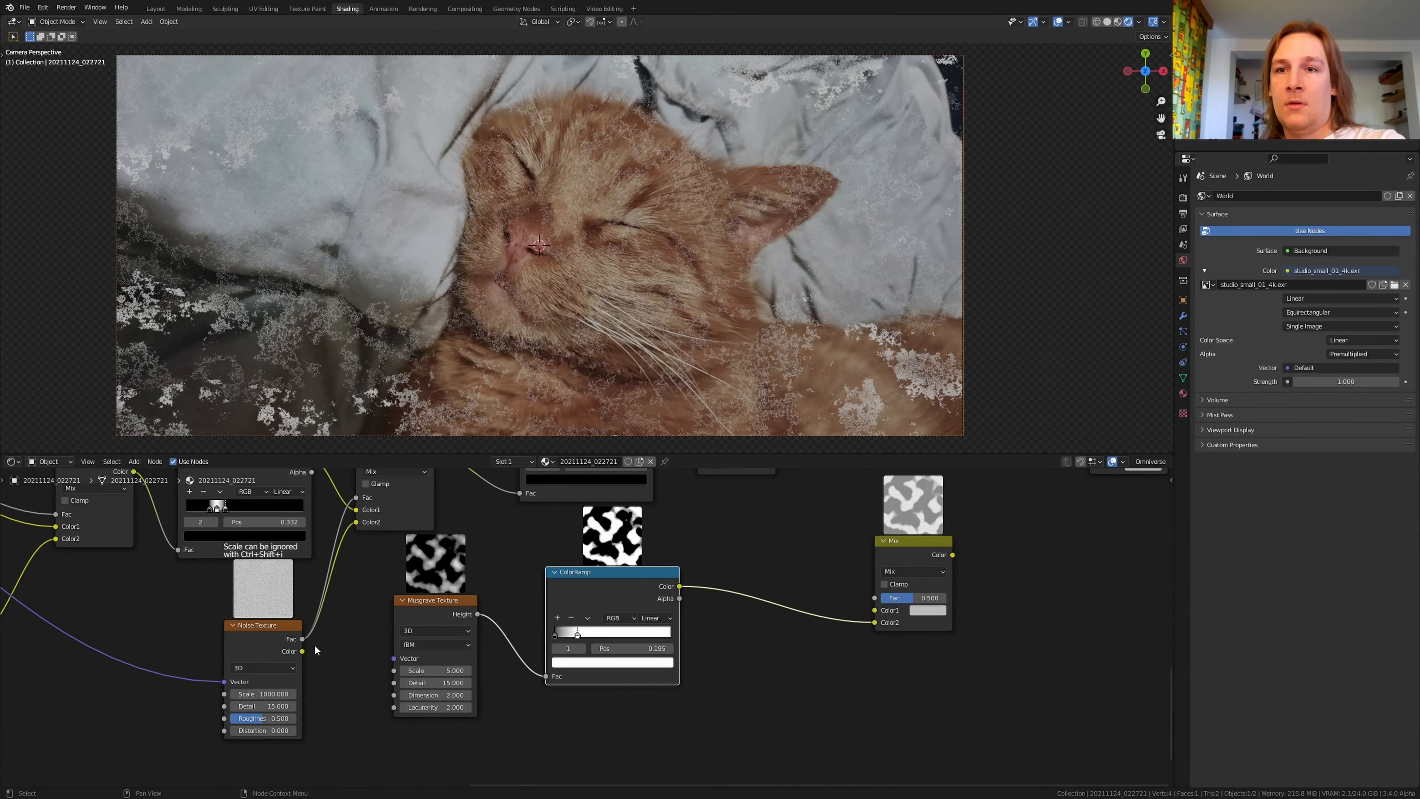
{"action": "key", "text": "shift+d"}
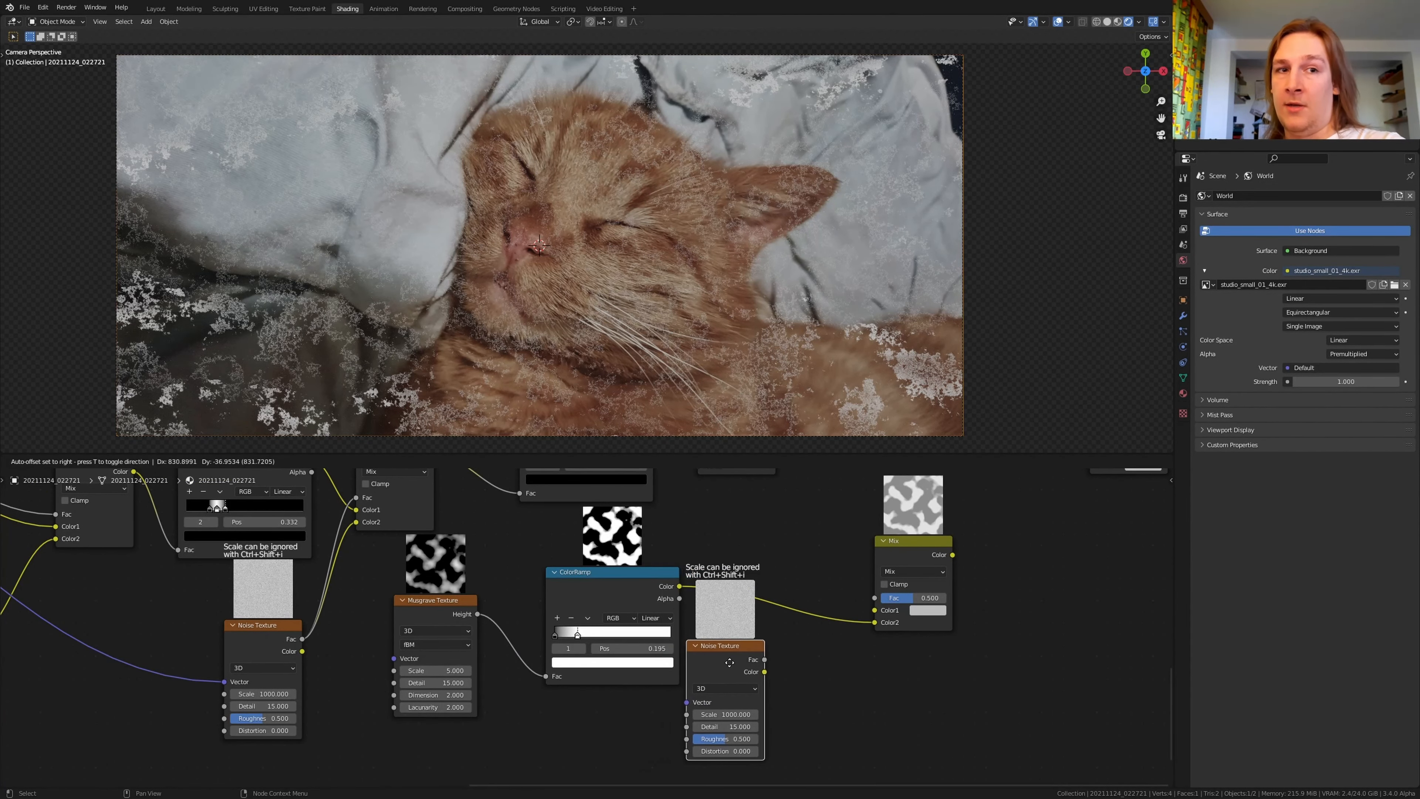
{"action": "left_click", "coordinate": [766, 648]}
{"action": "left_click_drag", "start_coordinate": [679, 586], "coordinate": [725, 691]}
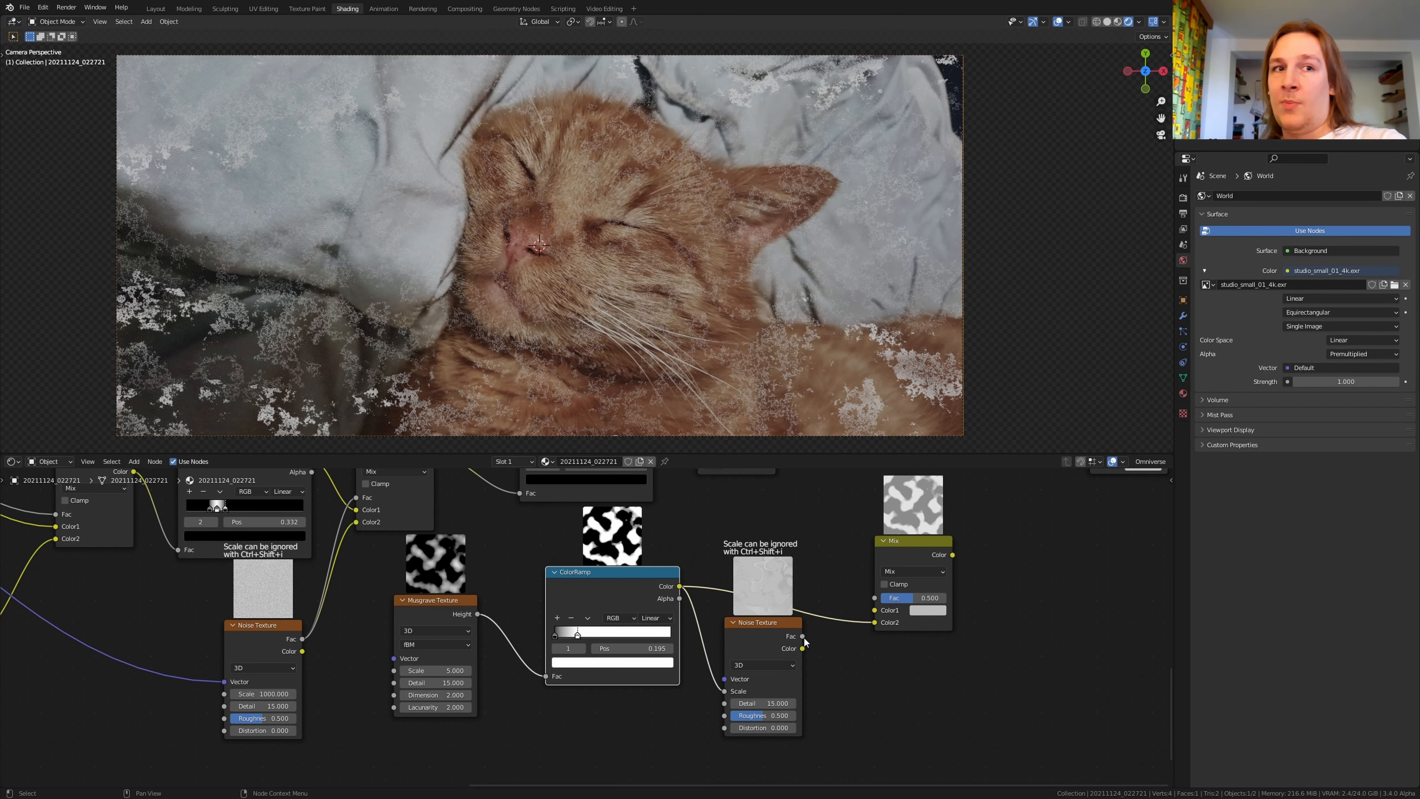
Connect the duplicated Noise Texture's Fac to the lower Mix's Fac and Color1, and that Mix's Color to Color2 of the next Mix above.
{"action": "mouse_move", "coordinate": [802, 636]}
{"action": "left_mouse_down"}
{"action": "mouse_move", "coordinate": [874, 599]}
{"action": "mouse_move", "coordinate": [803, 637]}
{"action": "left_mouse_up"}
{"action": "middle_click_drag", "start_coordinate": [955, 556], "coordinate": [735, 649]}
{"action": "left_click_drag", "start_coordinate": [732, 649], "coordinate": [599, 550]}
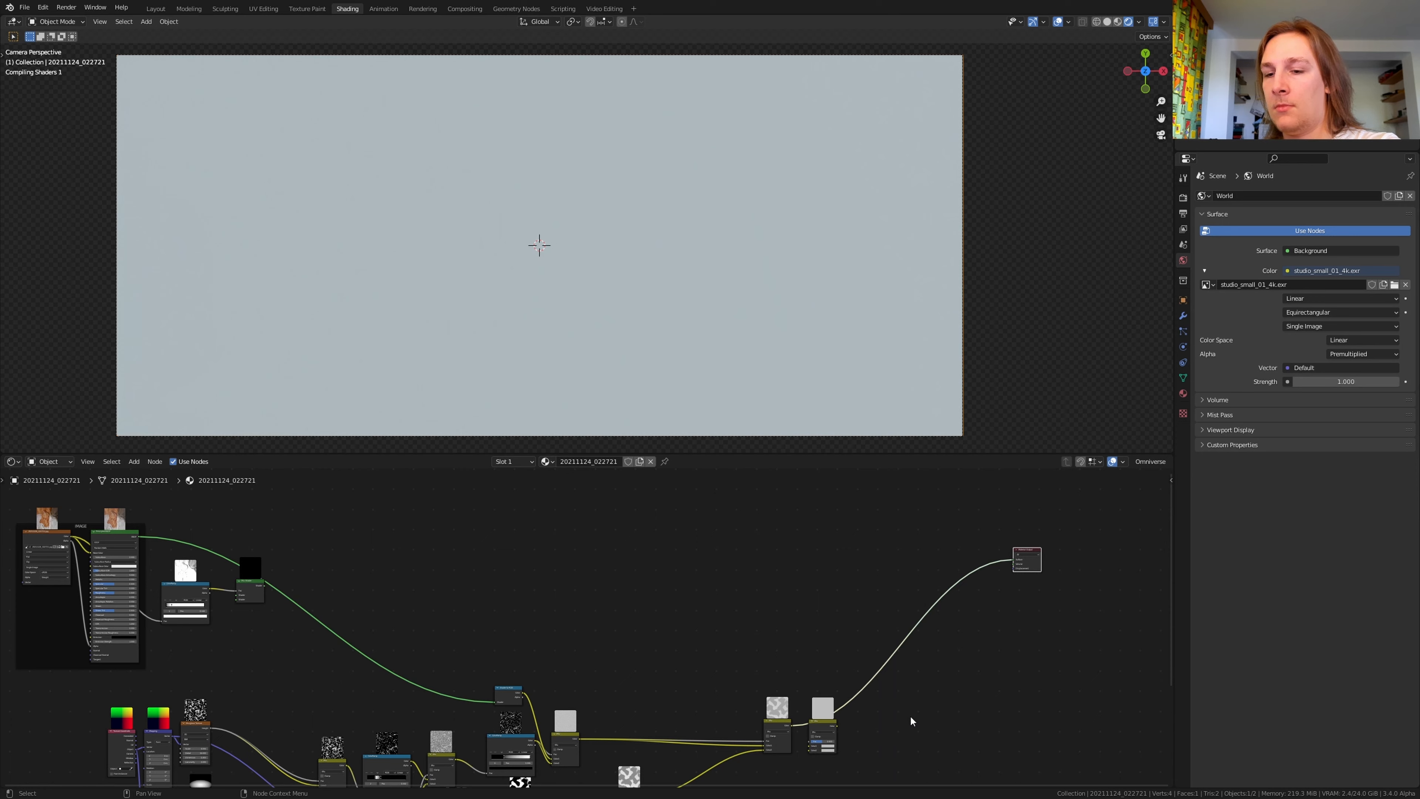
Connect the second-to-last Mix's Color to Color2 of the last Mix and move both nodes closer to the rest of the tree.
{"action": "middle_click_drag", "start_coordinate": [894, 692], "coordinate": [760, 546]}
{"action": "scroll", "coordinate": [665, 584], "scroll_direction": "up", "scroll_amount": 2}
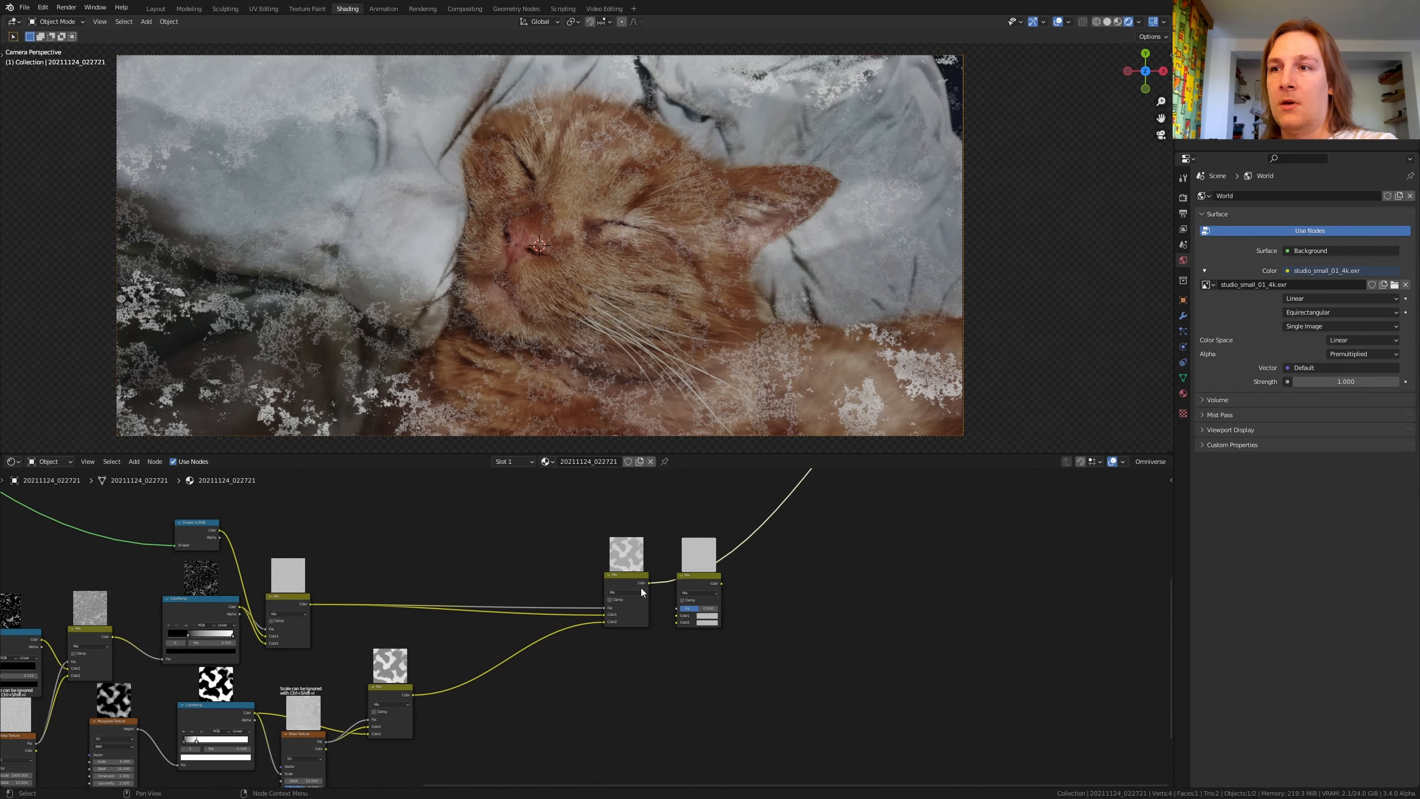
{"action": "left_click_drag", "start_coordinate": [647, 583], "coordinate": [676, 622]}
{"action": "middle_click_drag", "start_coordinate": [685, 594], "coordinate": [690, 592]}
{"action": "left_click_drag", "start_coordinate": [602, 532], "coordinate": [790, 615]}
{"action": "key", "text": "g"}
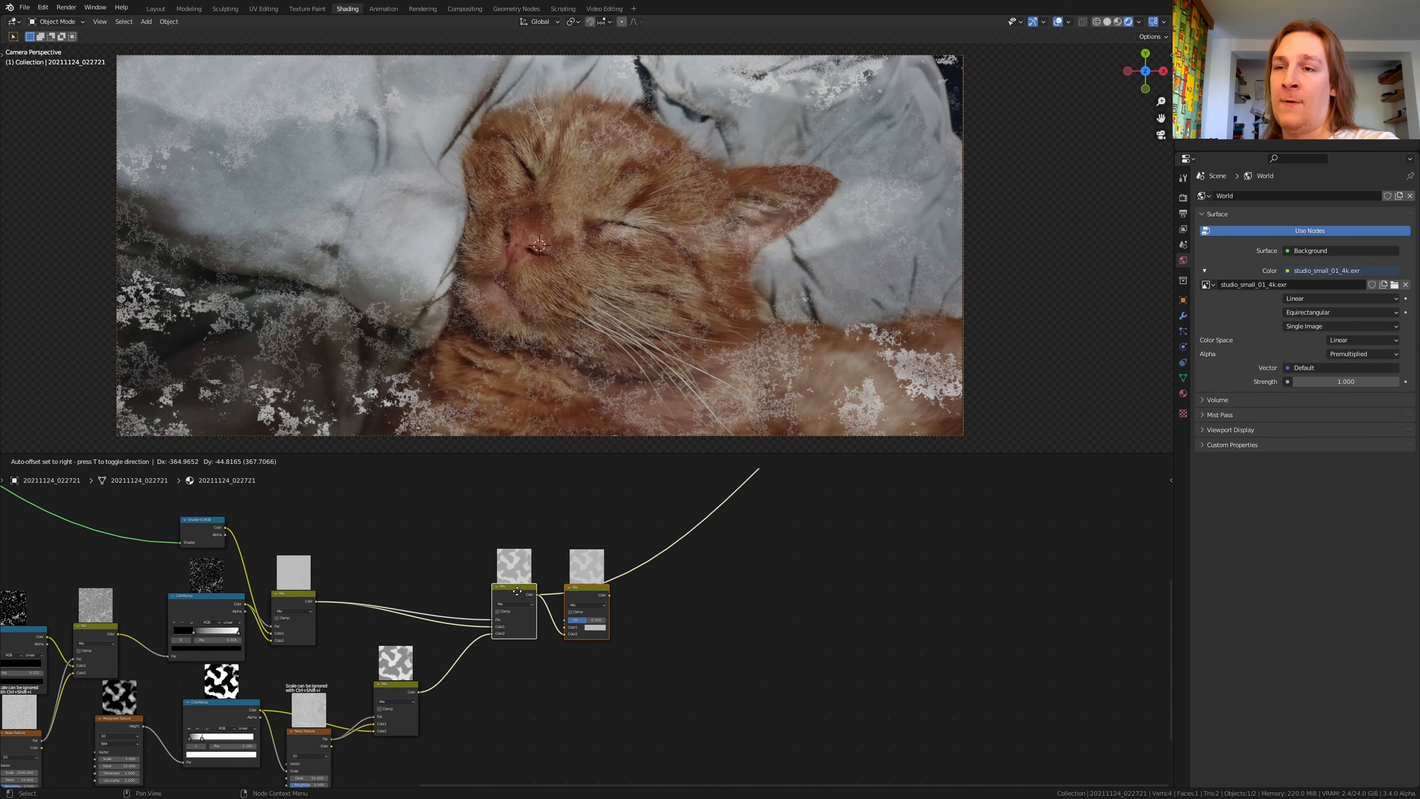
{"action": "left_click", "coordinate": [517, 590]}
Add a ColorRamp below the last Mix node and move its white stop to 0.036.
{"action": "middle_click_drag", "start_coordinate": [679, 675], "coordinate": [714, 659]}
{"action": "key", "text": "shift+a"}
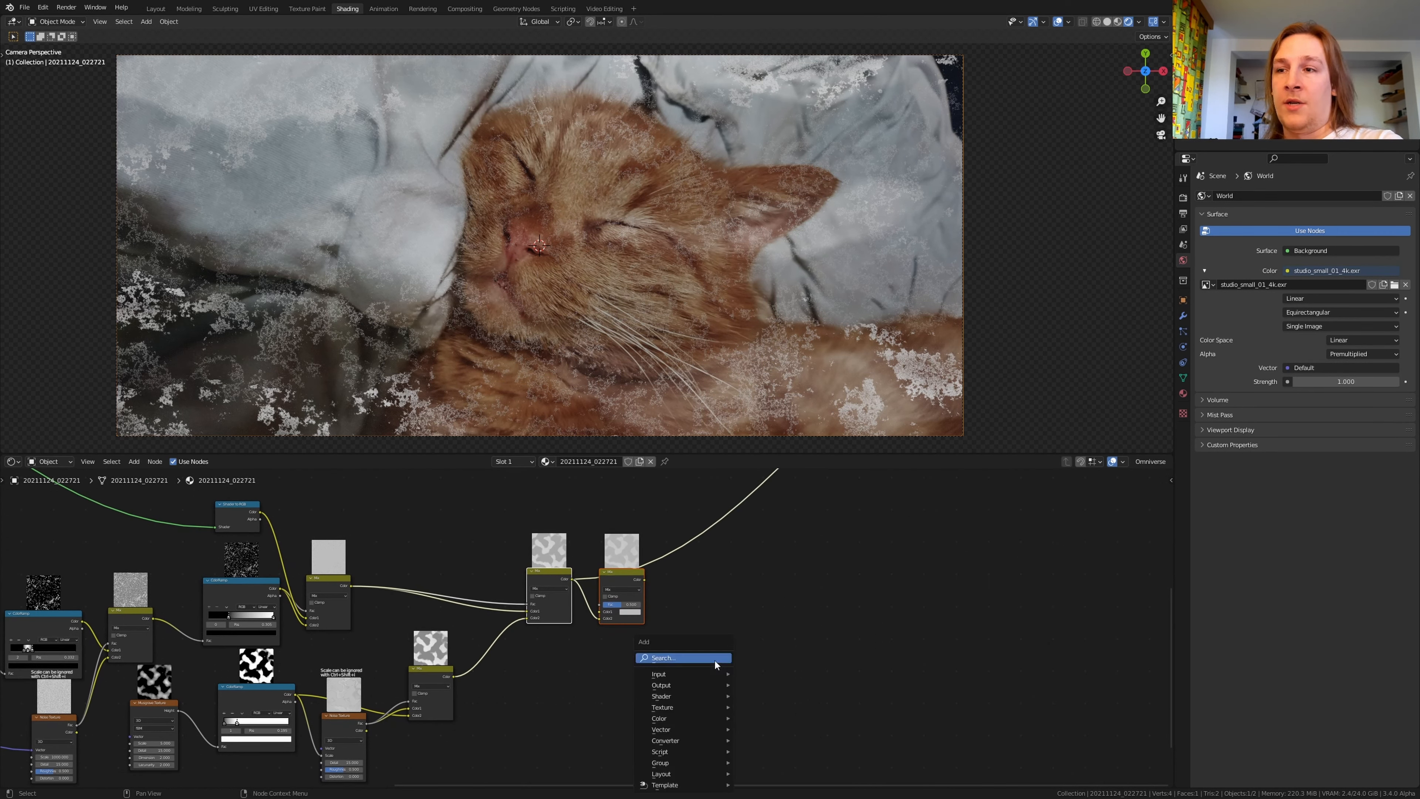
{"action": "type", "text": "col"}
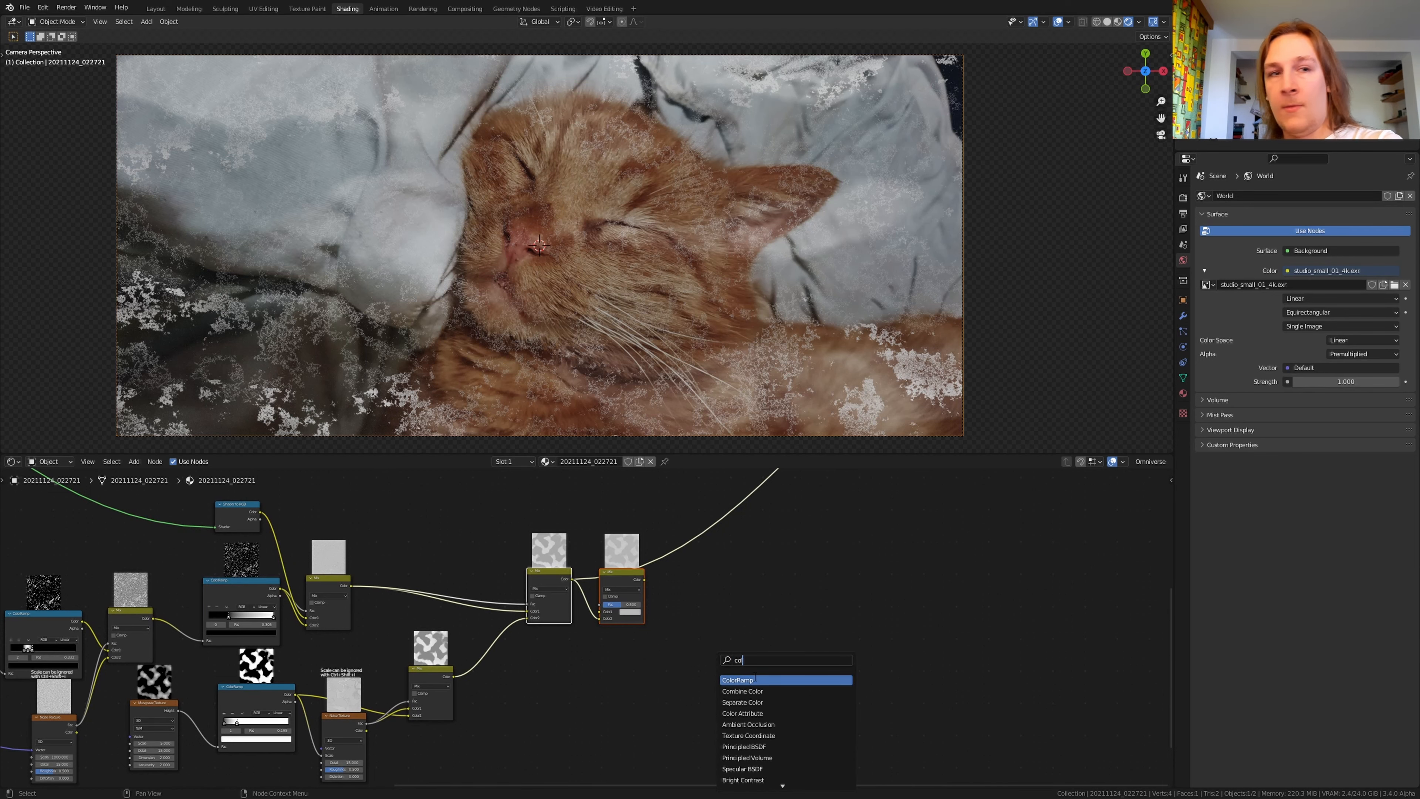
{"action": "left_click", "coordinate": [754, 679]}
{"action": "left_click", "coordinate": [601, 690]}
{"action": "scroll", "coordinate": [600, 690], "scroll_direction": "up", "scroll_amount": 4}
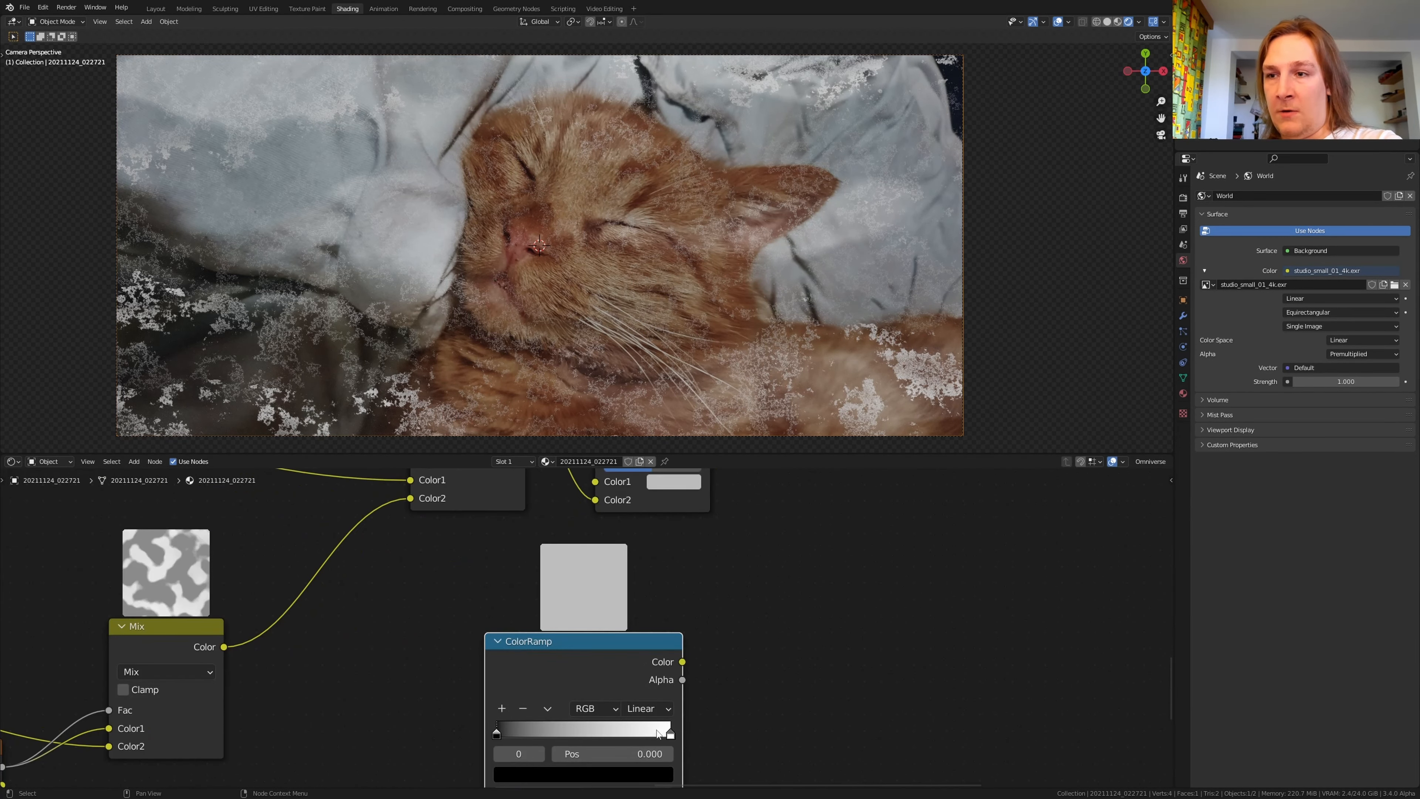
{"action": "scroll", "coordinate": [659, 734], "scroll_direction": "up", "scroll_amount": 2}
{"action": "left_click_drag", "start_coordinate": [674, 732], "coordinate": [440, 730]}
Connect the new ColorRamp's Color to both Fac and Color1 of the last Mix node.
{"action": "scroll", "coordinate": [570, 668], "scroll_direction": "down", "scroll_amount": 4}
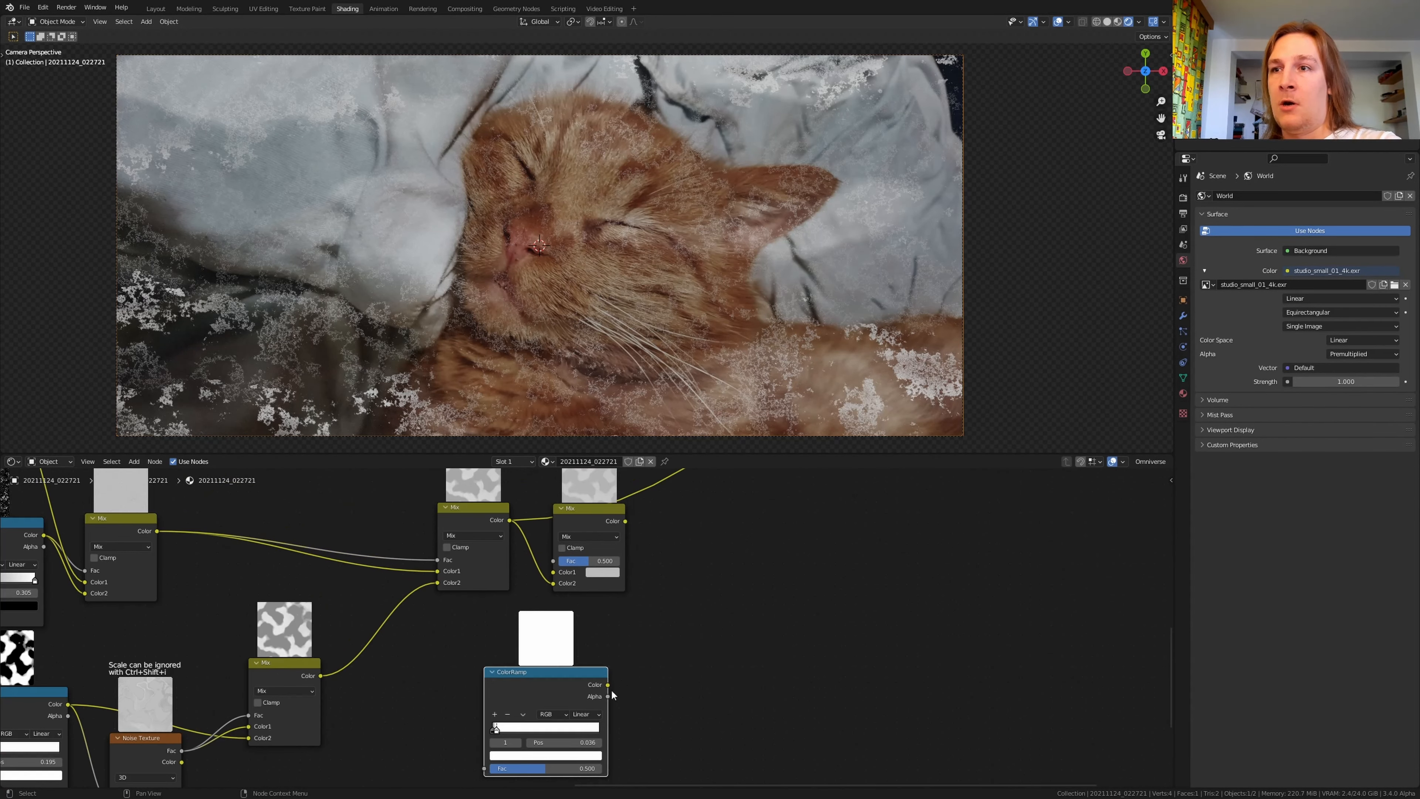
{"action": "left_click_drag", "start_coordinate": [608, 685], "coordinate": [553, 560]}
{"action": "left_click_drag", "start_coordinate": [607, 685], "coordinate": [554, 573]}
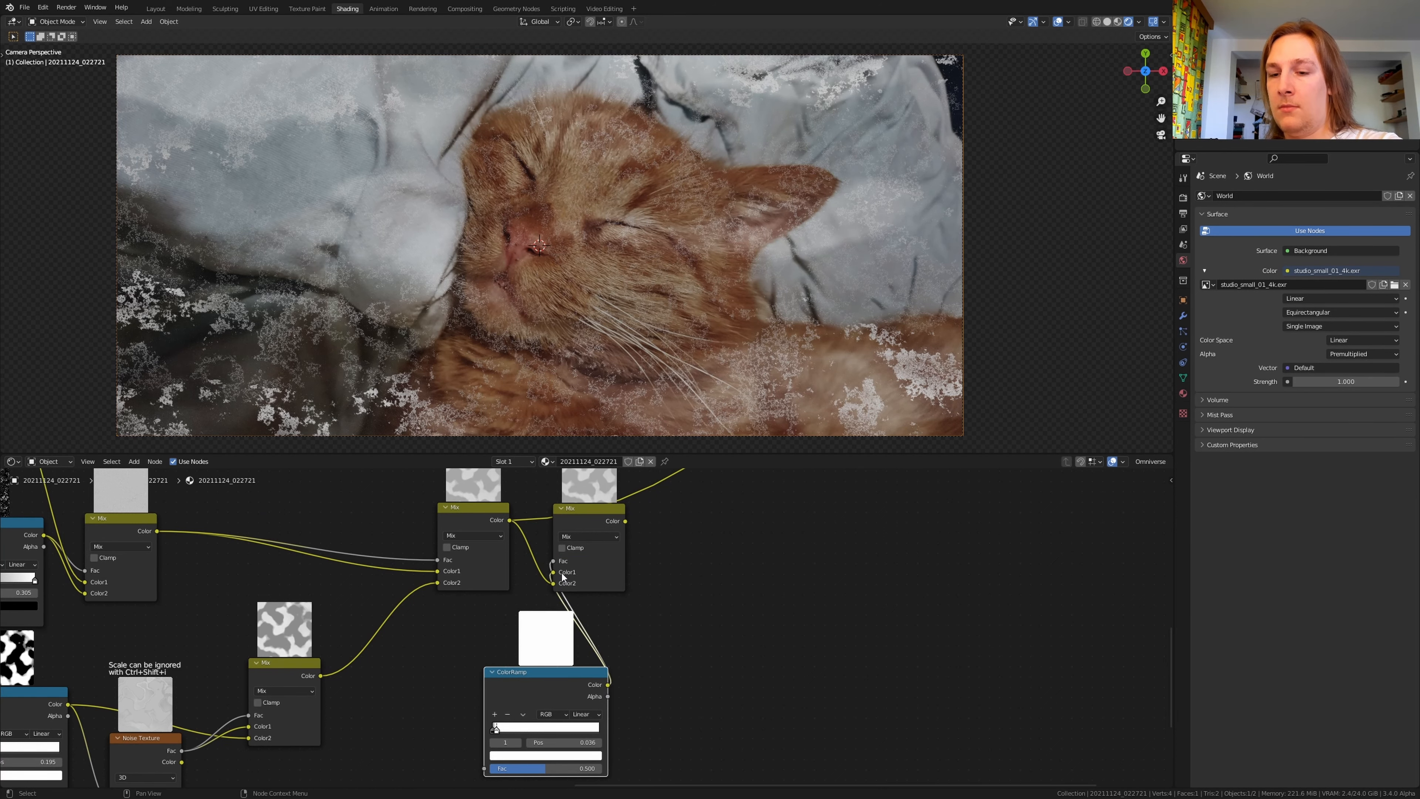
Connect the Color of the Mix combining the Gradient and Wave textures to the Fac of the new ColorRamp.
{"action": "scroll", "coordinate": [309, 681], "scroll_direction": "down", "scroll_amount": 1}
{"action": "middle_click_drag", "start_coordinate": [306, 683], "coordinate": [735, 538]}
{"action": "scroll", "coordinate": [734, 540], "scroll_direction": "down", "scroll_amount": 1}
{"action": "middle_click_drag", "start_coordinate": [120, 610], "coordinate": [171, 626]}
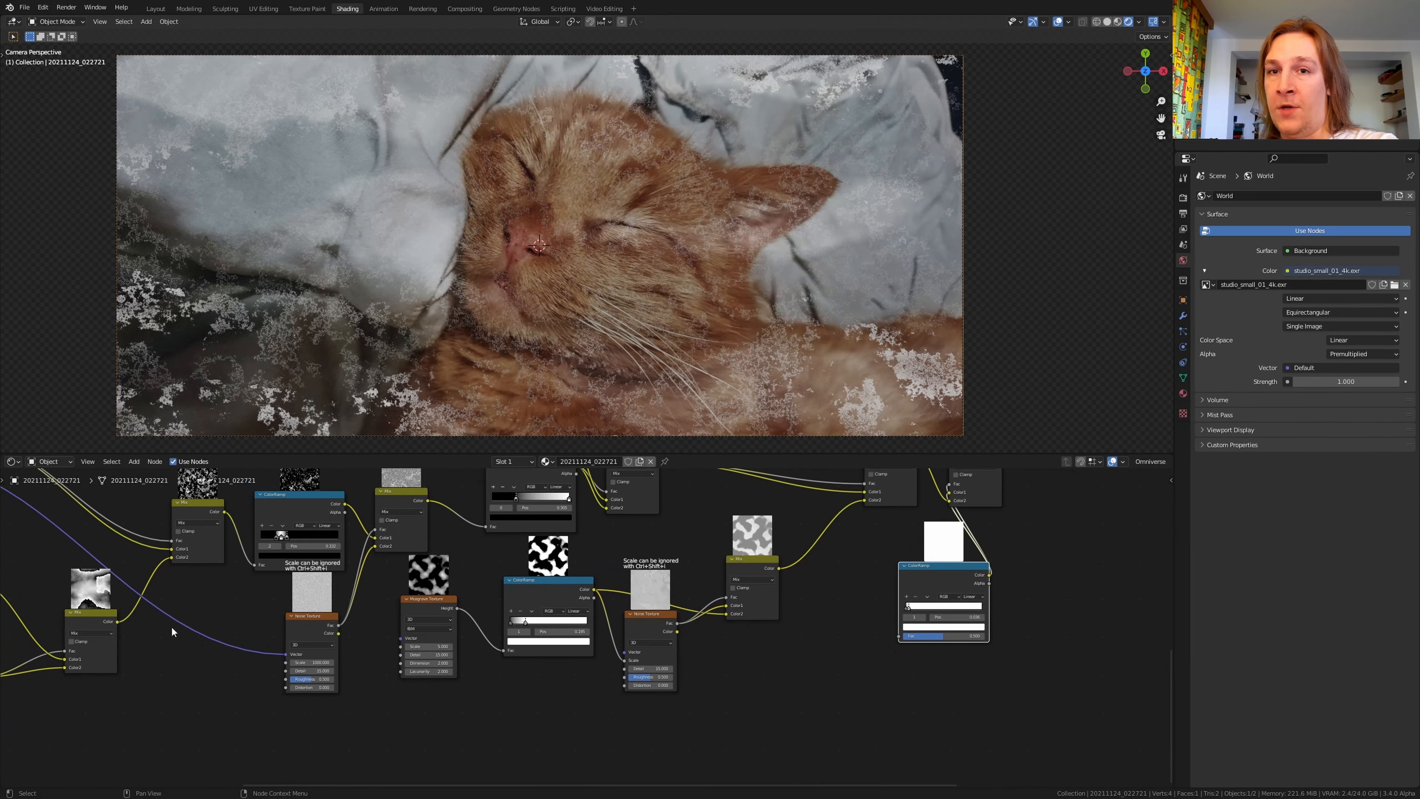
{"action": "left_click_drag", "start_coordinate": [118, 621], "coordinate": [904, 637]}
Join all the wear-effect nodes, from the texture coordinates to the last Mix, into a frame.
{"action": "middle_click_drag", "start_coordinate": [340, 484], "coordinate": [219, 573]}
{"action": "scroll", "coordinate": [219, 573], "scroll_direction": "down", "scroll_amount": 6}
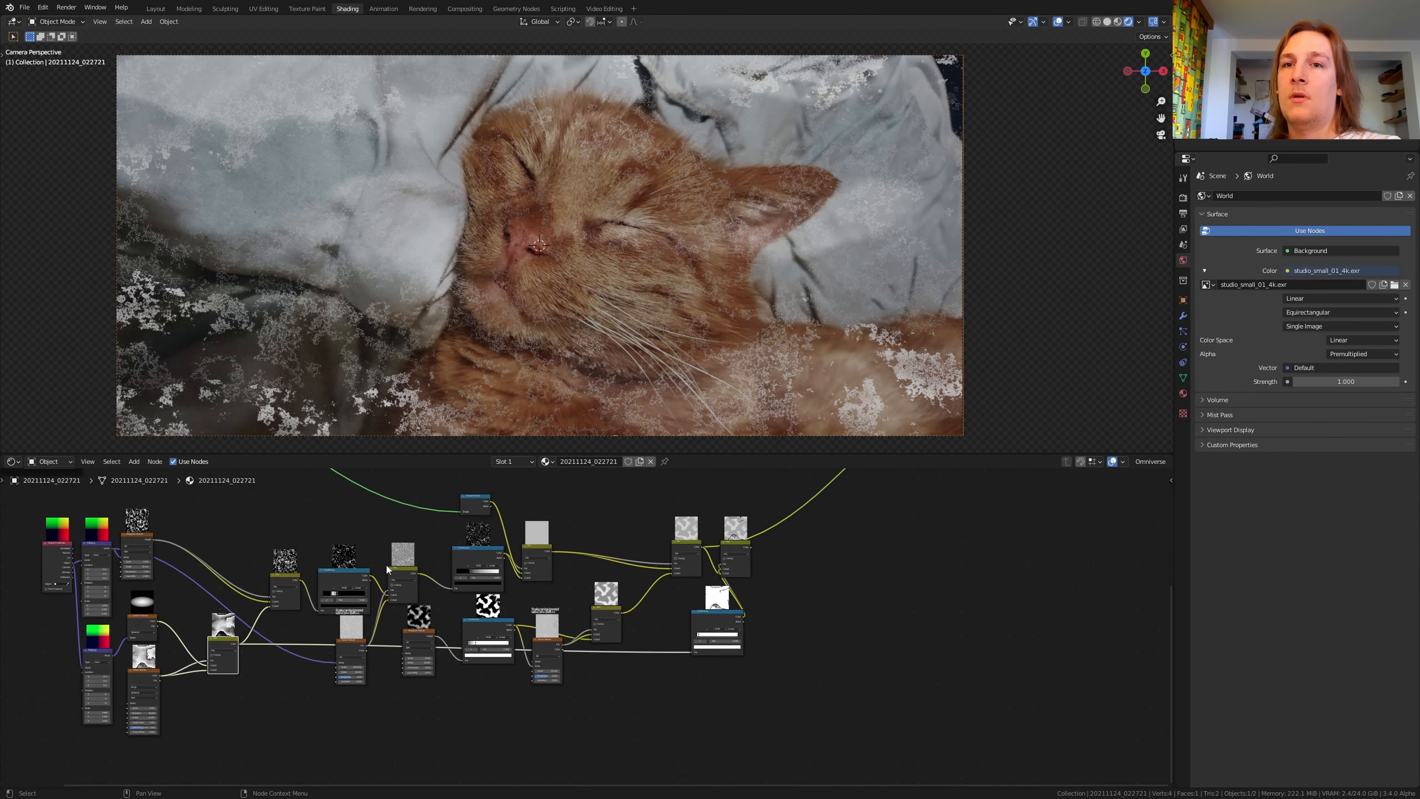
{"action": "left_click_drag", "start_coordinate": [135, 528], "coordinate": [661, 699]}
{"action": "key", "text": "ctrl+j"}
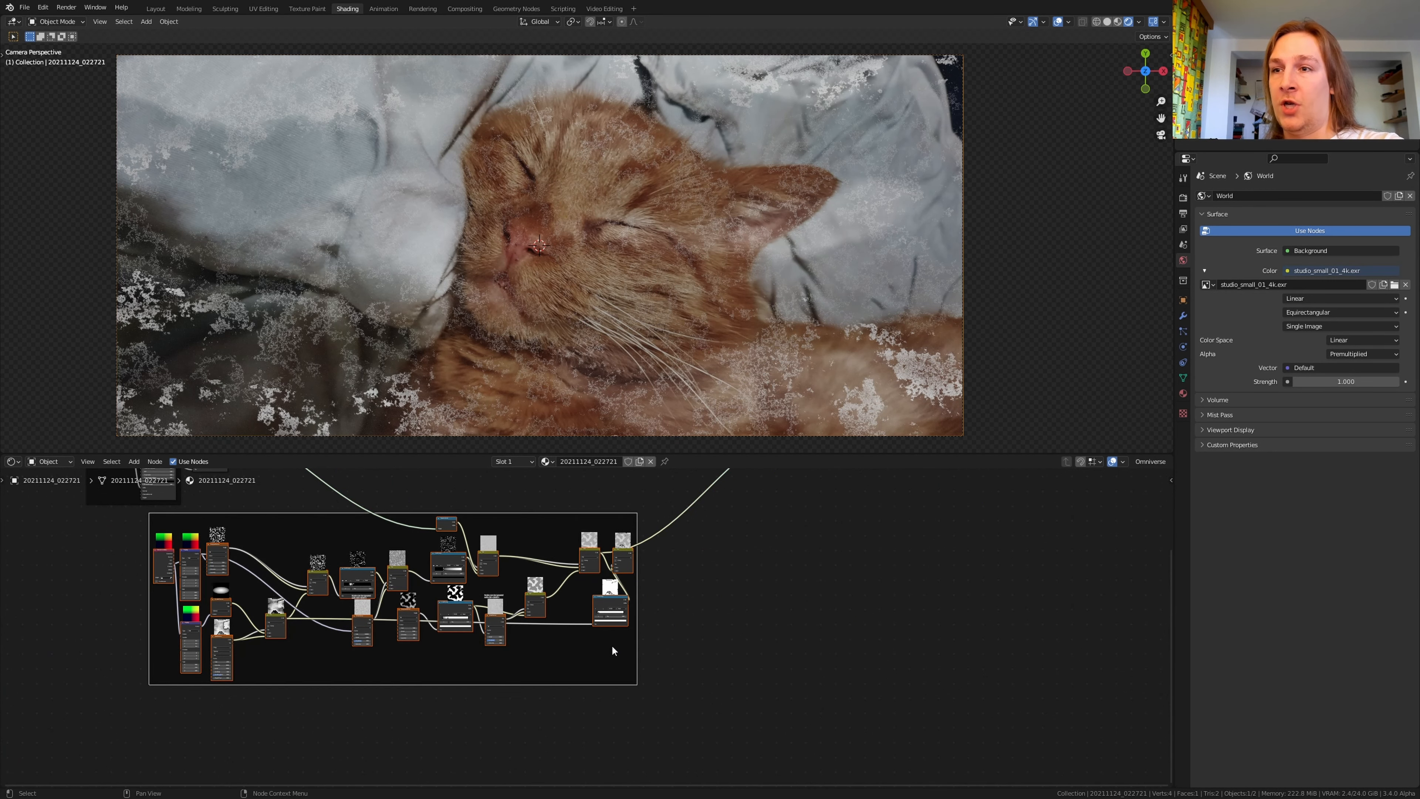
Label the new frame VIGNETTE.
{"action": "scroll", "coordinate": [905, 632], "scroll_direction": "up", "scroll_amount": 2}
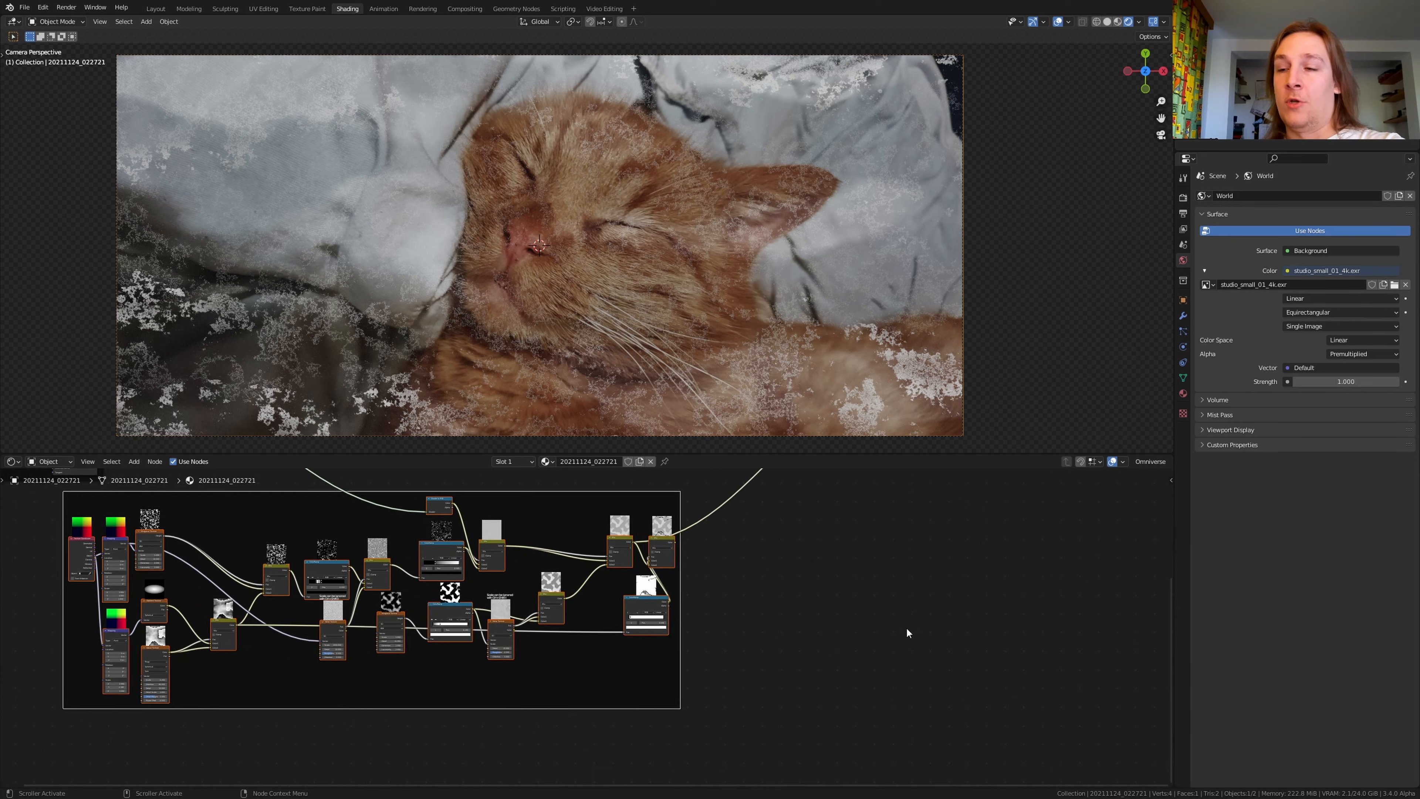
{"action": "key", "text": "n"}
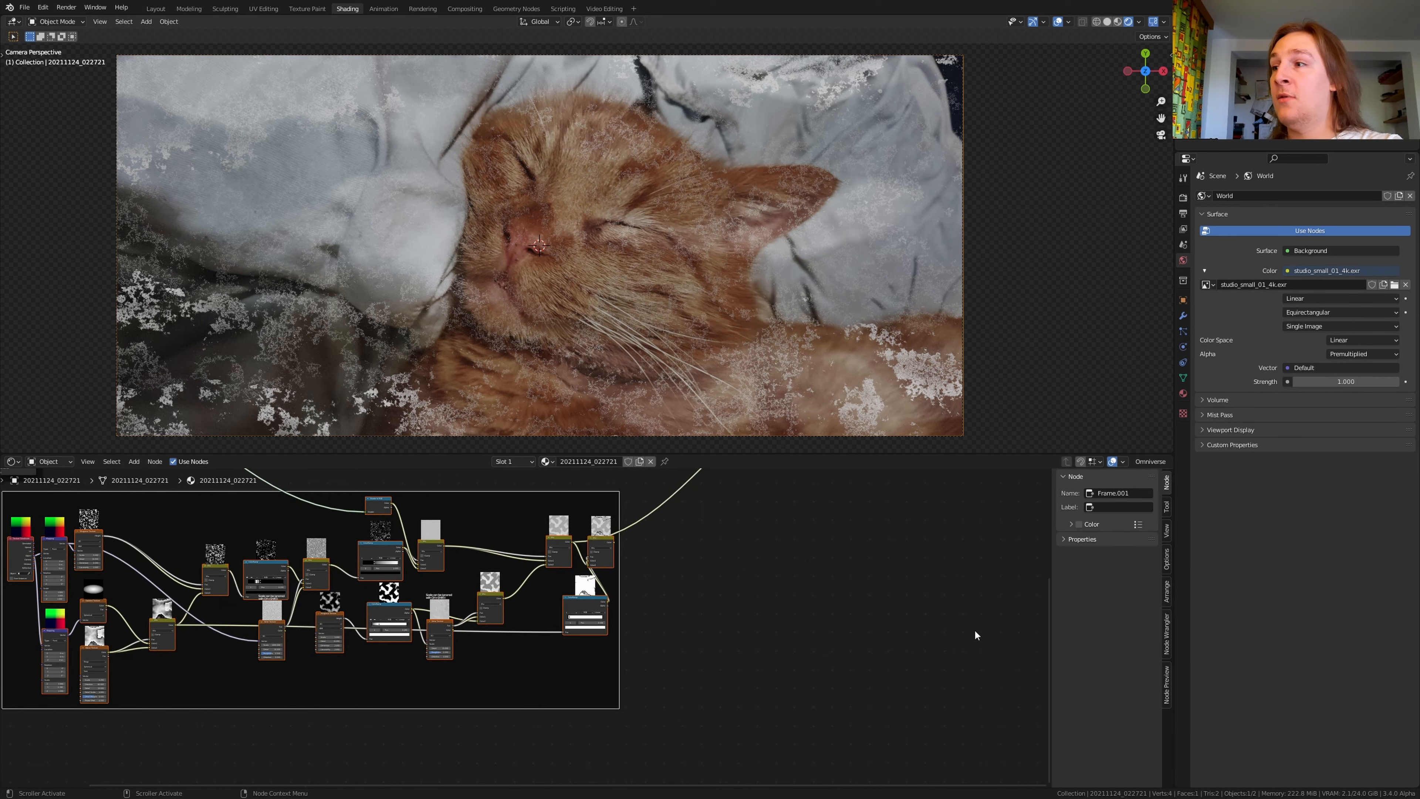
{"action": "left_click", "coordinate": [1111, 506]}
{"action": "type", "text": "VIGNETTE"}
{"action": "key", "text": "Return"}
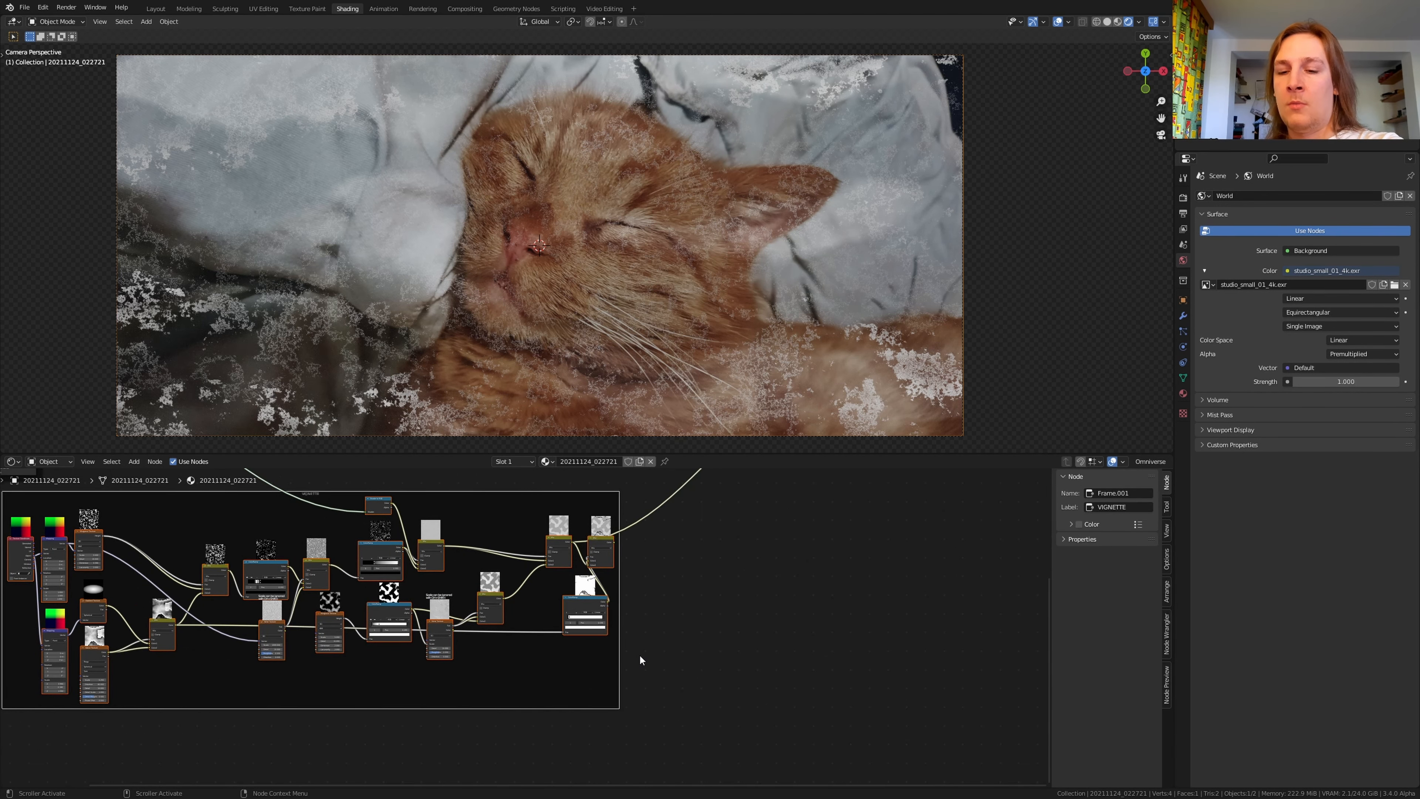
{"action": "middle_click_drag", "start_coordinate": [698, 669], "coordinate": [744, 627]}
{"action": "key", "text": "n"}
Add a Noise Texture node in the empty area below the VIGNETTE frame.
{"action": "middle_click_drag", "start_coordinate": [450, 622], "coordinate": [503, 544]}
{"action": "scroll", "coordinate": [504, 553], "scroll_direction": "down", "scroll_amount": 6}
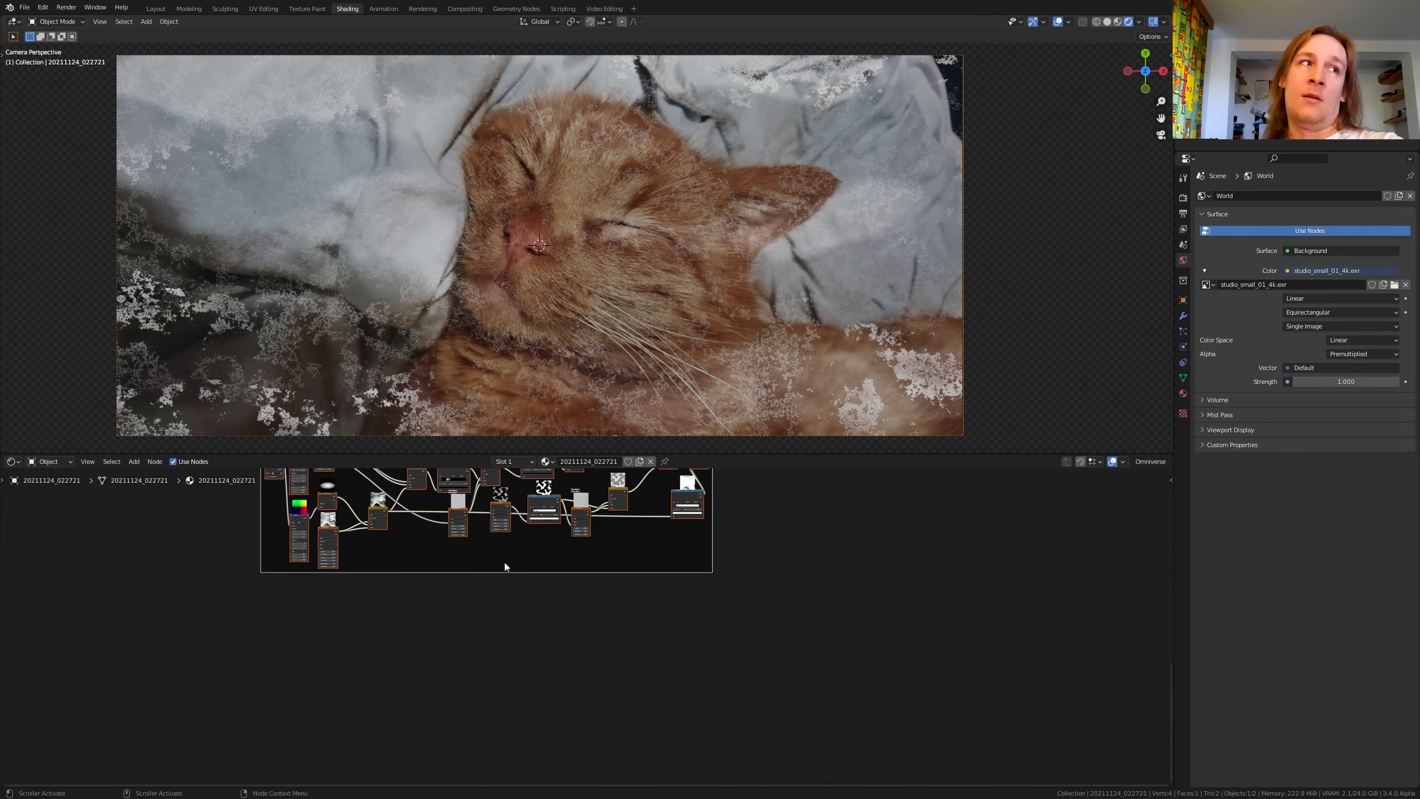
{"action": "scroll", "coordinate": [497, 586], "scroll_direction": "up", "scroll_amount": 4}
{"action": "scroll", "coordinate": [497, 586], "scroll_direction": "up", "scroll_amount": 1}
{"action": "key", "text": "shift+a"}
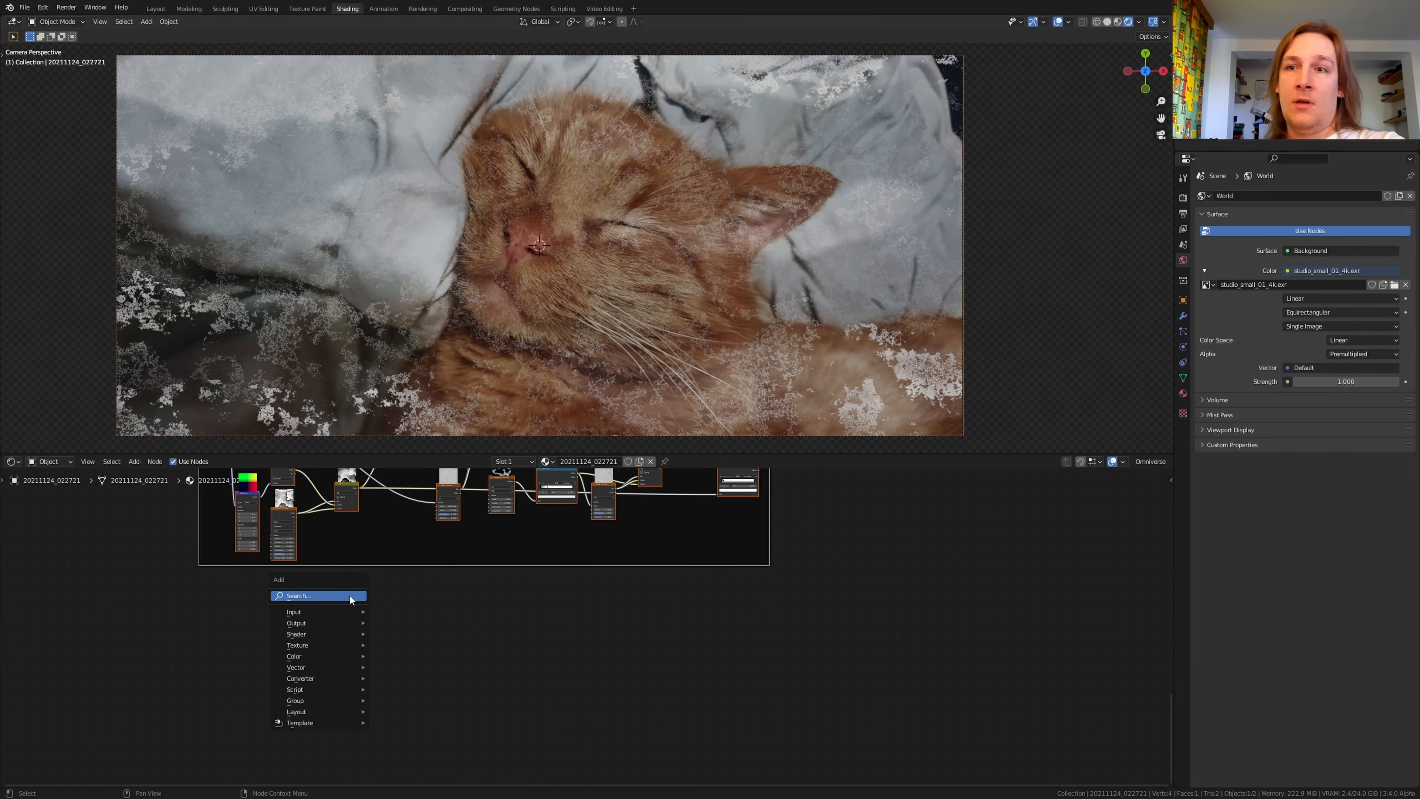
{"action": "type", "text": "noi"}
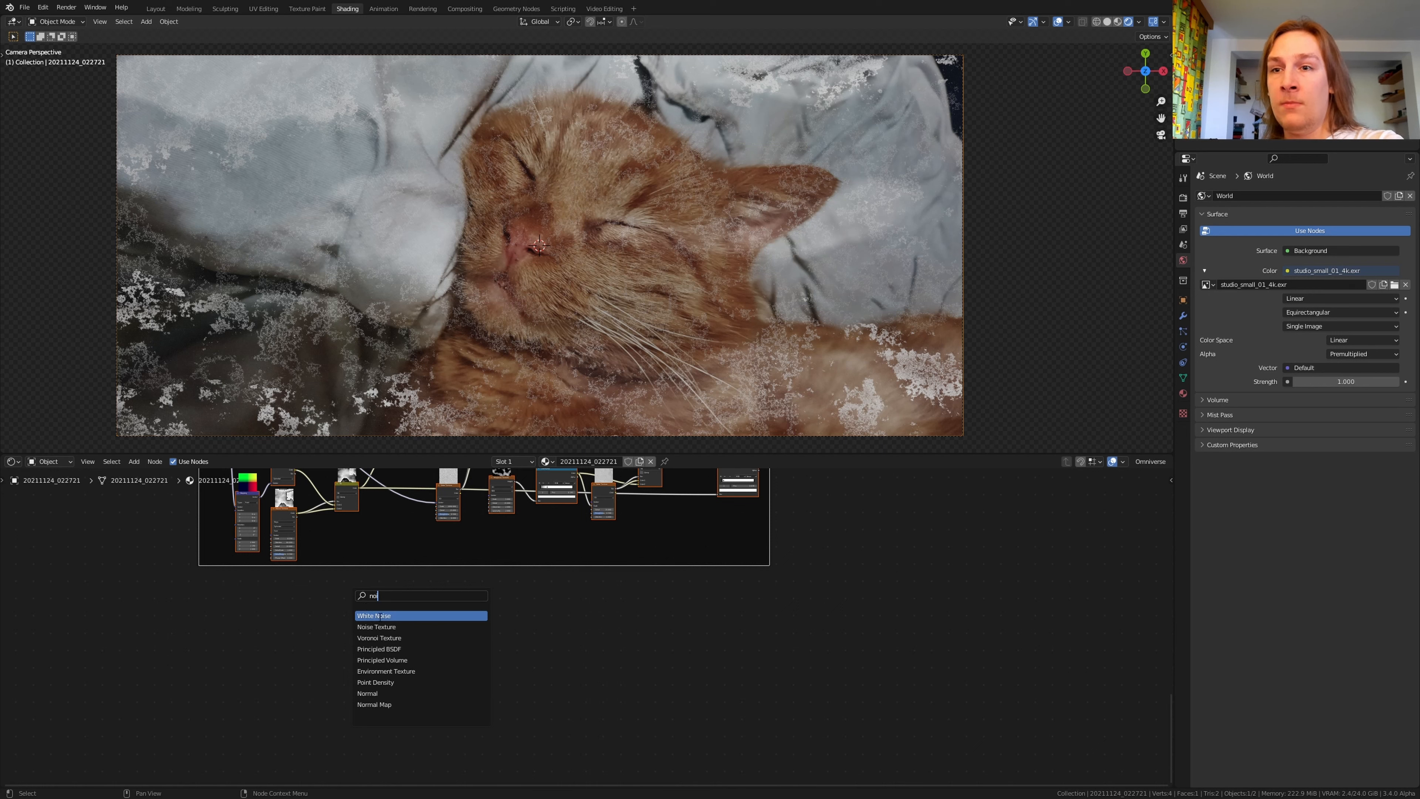
{"action": "left_click", "coordinate": [376, 626]}
{"action": "left_click", "coordinate": [393, 629]}
Set the new Noise Texture's Scale to 12 and Detail to 15.
{"action": "scroll", "coordinate": [390, 622], "scroll_direction": "up", "scroll_amount": 3}
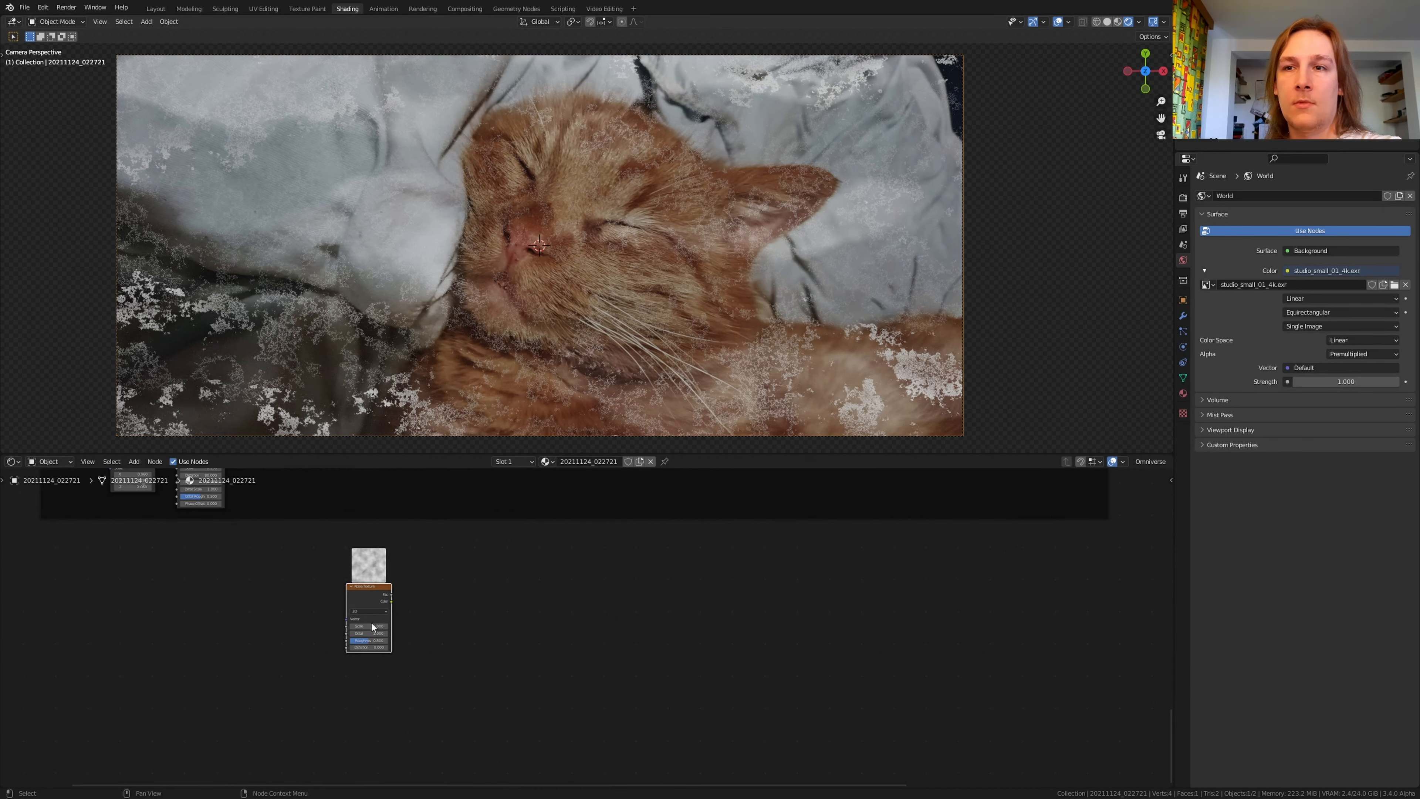
{"action": "scroll", "coordinate": [373, 626], "scroll_direction": "up", "scroll_amount": 1}
{"action": "key", "text": "Return"}
{"action": "double_click", "coordinate": [369, 636]}
{"action": "type", "text": "15"}
{"action": "key", "text": "Return"}
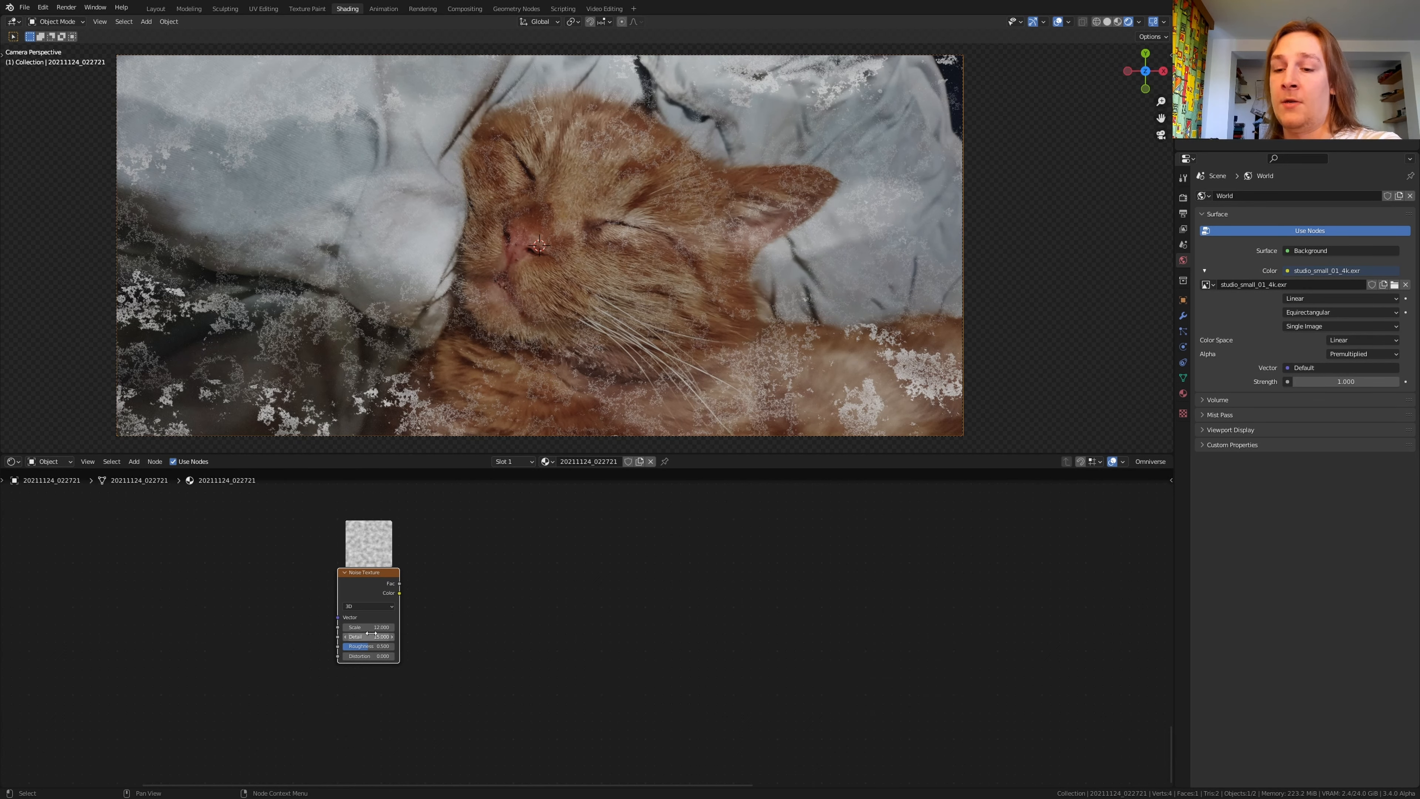
Attach Texture Coordinate and Mapping nodes to the Noise Texture and move them away to leave space before it.
{"action": "key", "text": "ctrl+t"}
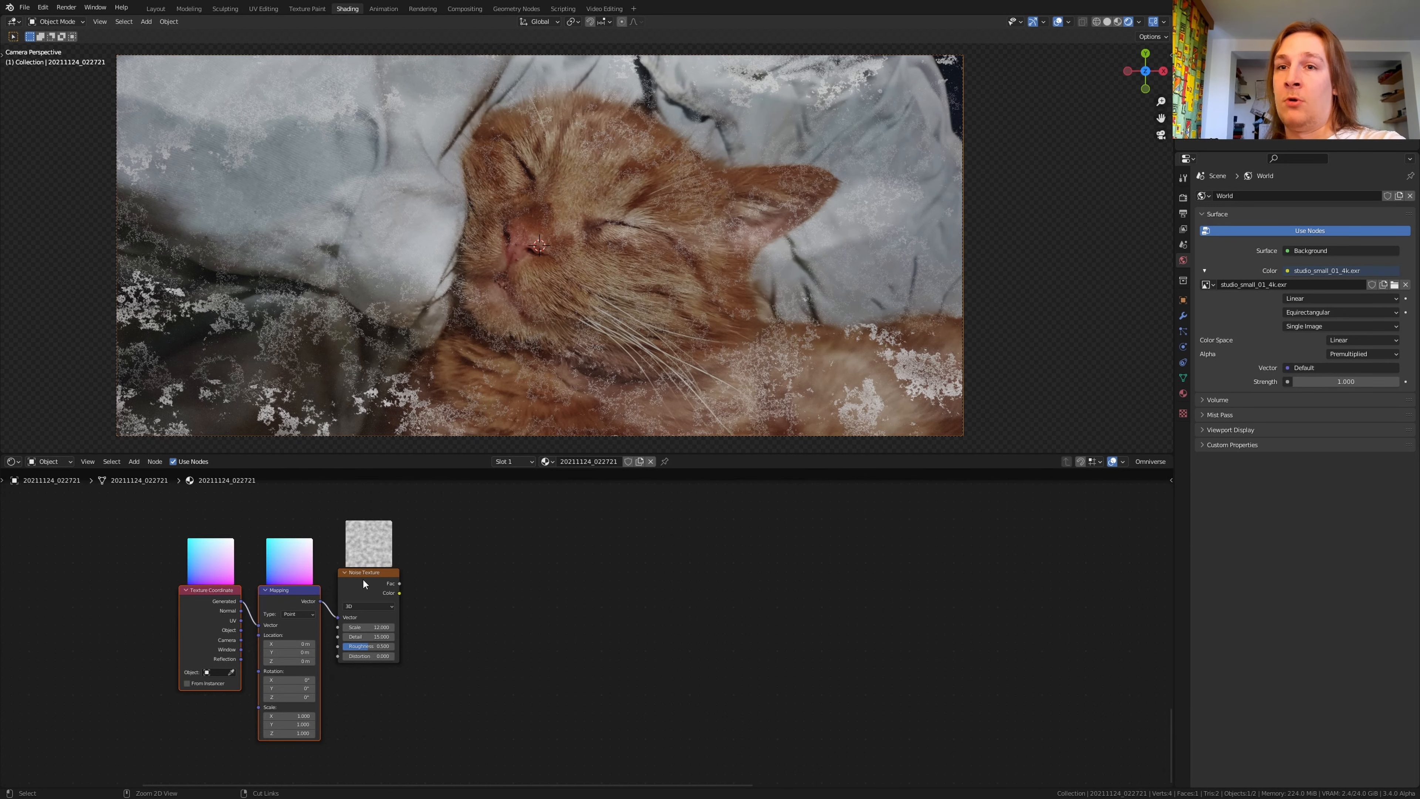
{"action": "left_click_drag", "start_coordinate": [342, 729], "coordinate": [161, 643]}
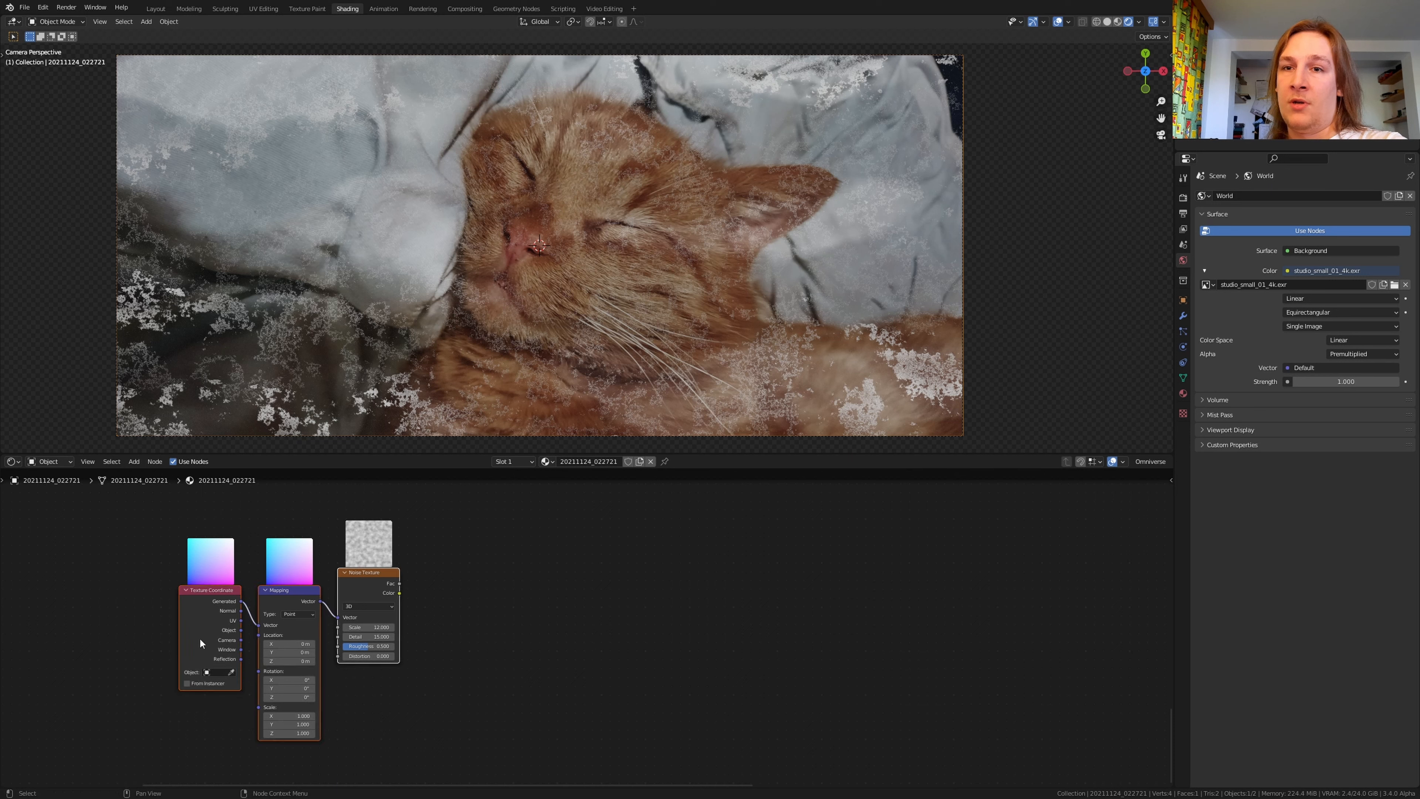
{"action": "key", "text": "g"}
{"action": "right_click", "coordinate": [225, 651]}
{"action": "left_click_drag", "start_coordinate": [329, 703], "coordinate": [191, 662]}
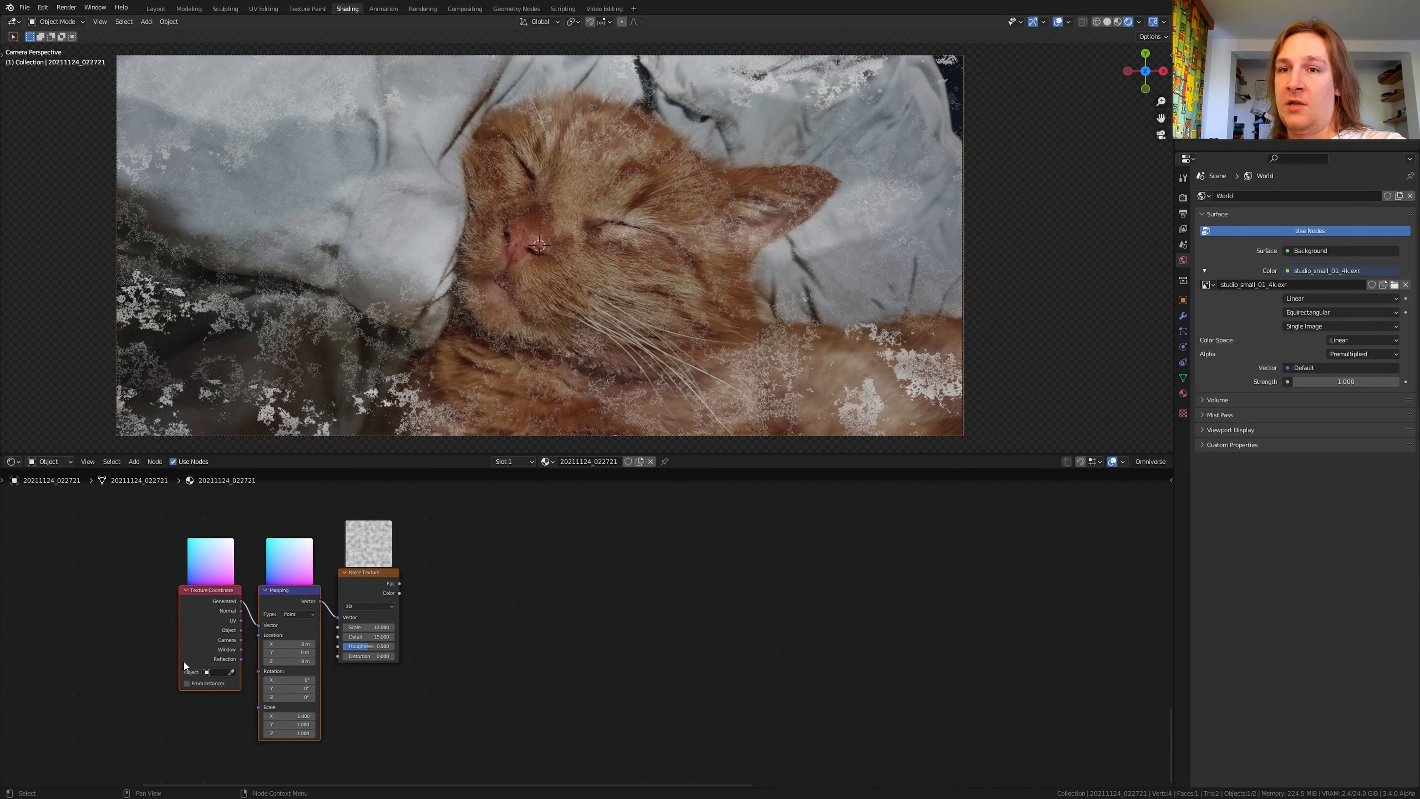
{"action": "key", "text": "g"}
{"action": "left_click", "coordinate": [26, 627]}
Insert a duplicate Mapping node between the first Mapping and the Noise Texture, and set its Y scale to 0.14.
{"action": "left_click", "coordinate": [120, 561]}
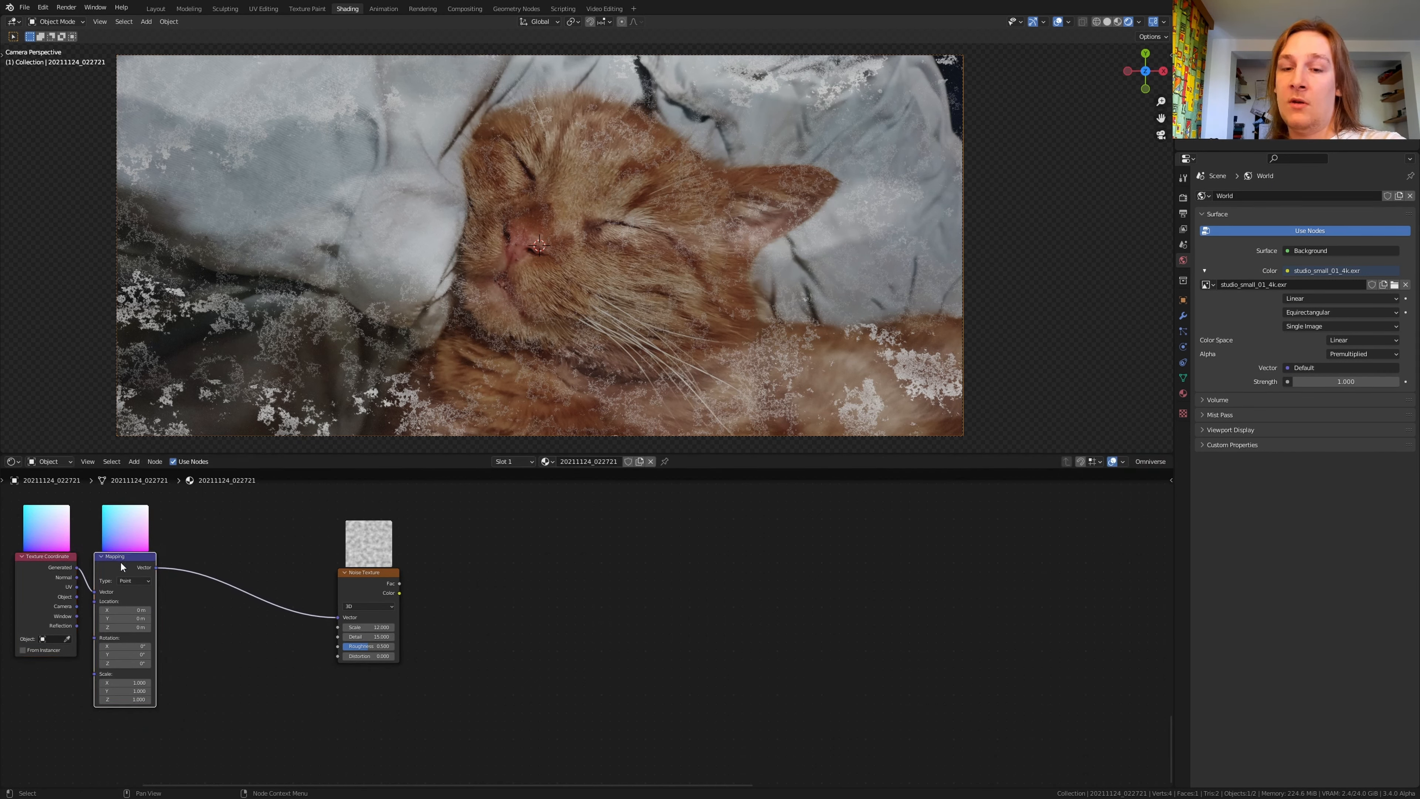
{"action": "key", "text": "shift+d"}
{"action": "left_click", "coordinate": [217, 557]}
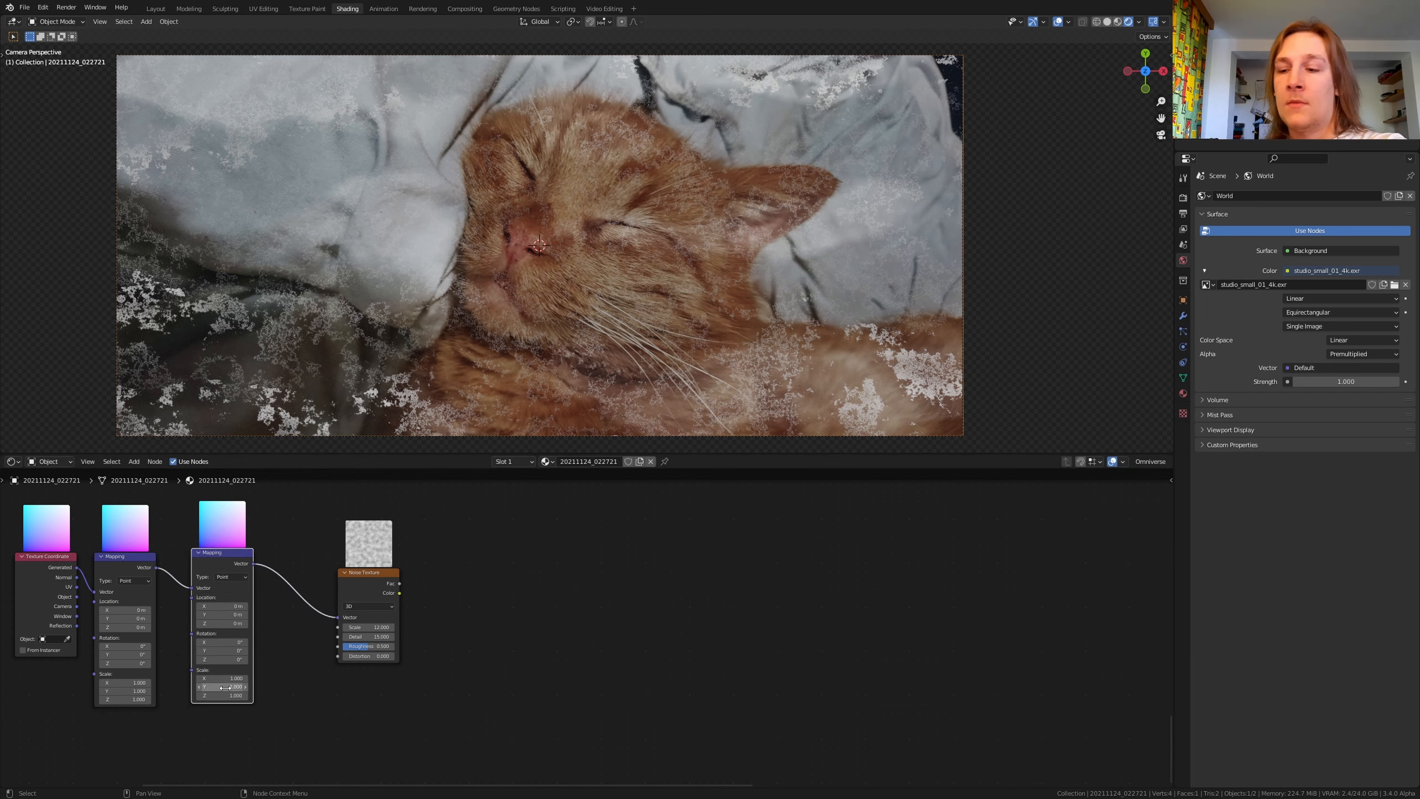
{"action": "type", "text": "0.14"}
{"action": "key", "text": "Return"}
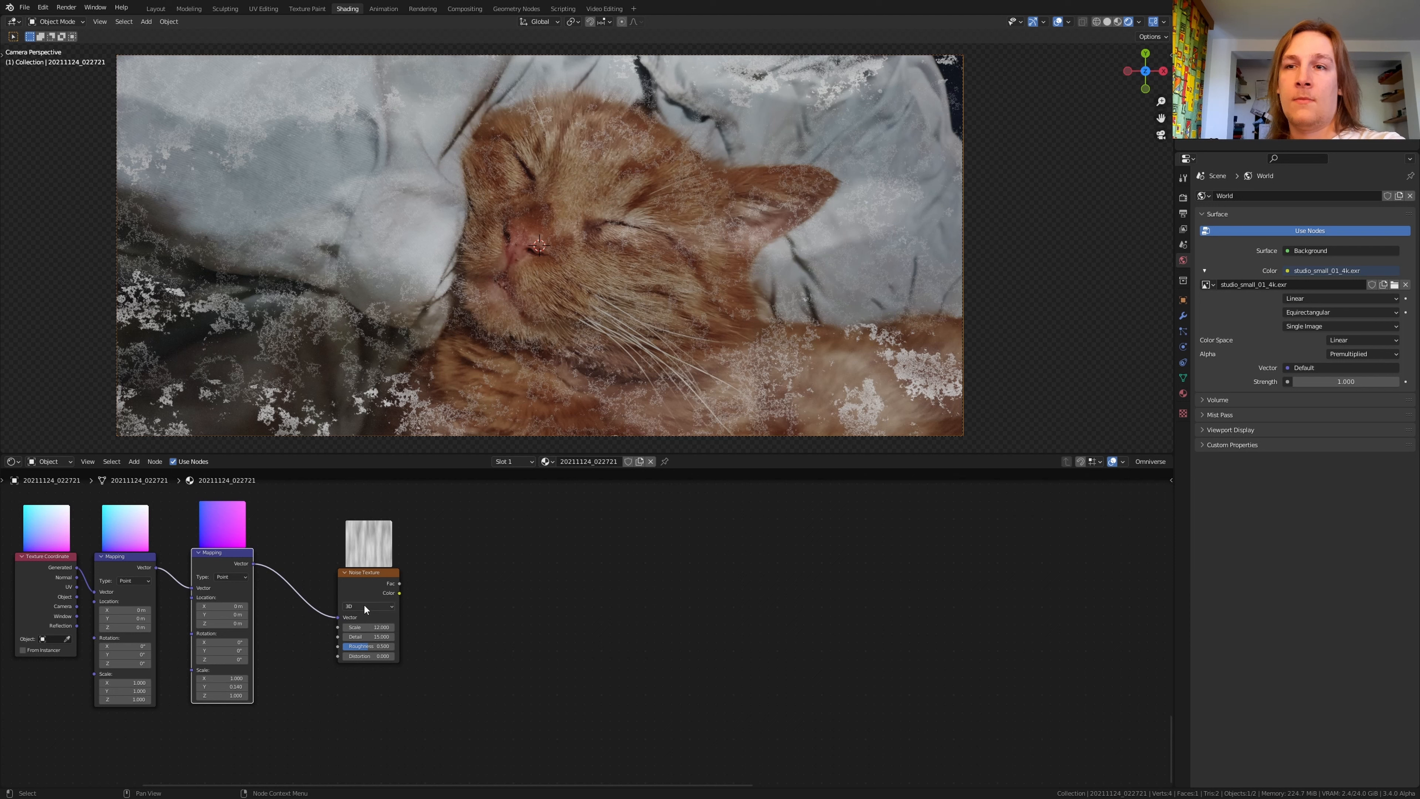
Preview the stretched Noise Texture on the plane and set the first Mapping node's Z rotation to 30°.
{"action": "left_click", "coordinate": [366, 579], "text": "ctrl+shift"}
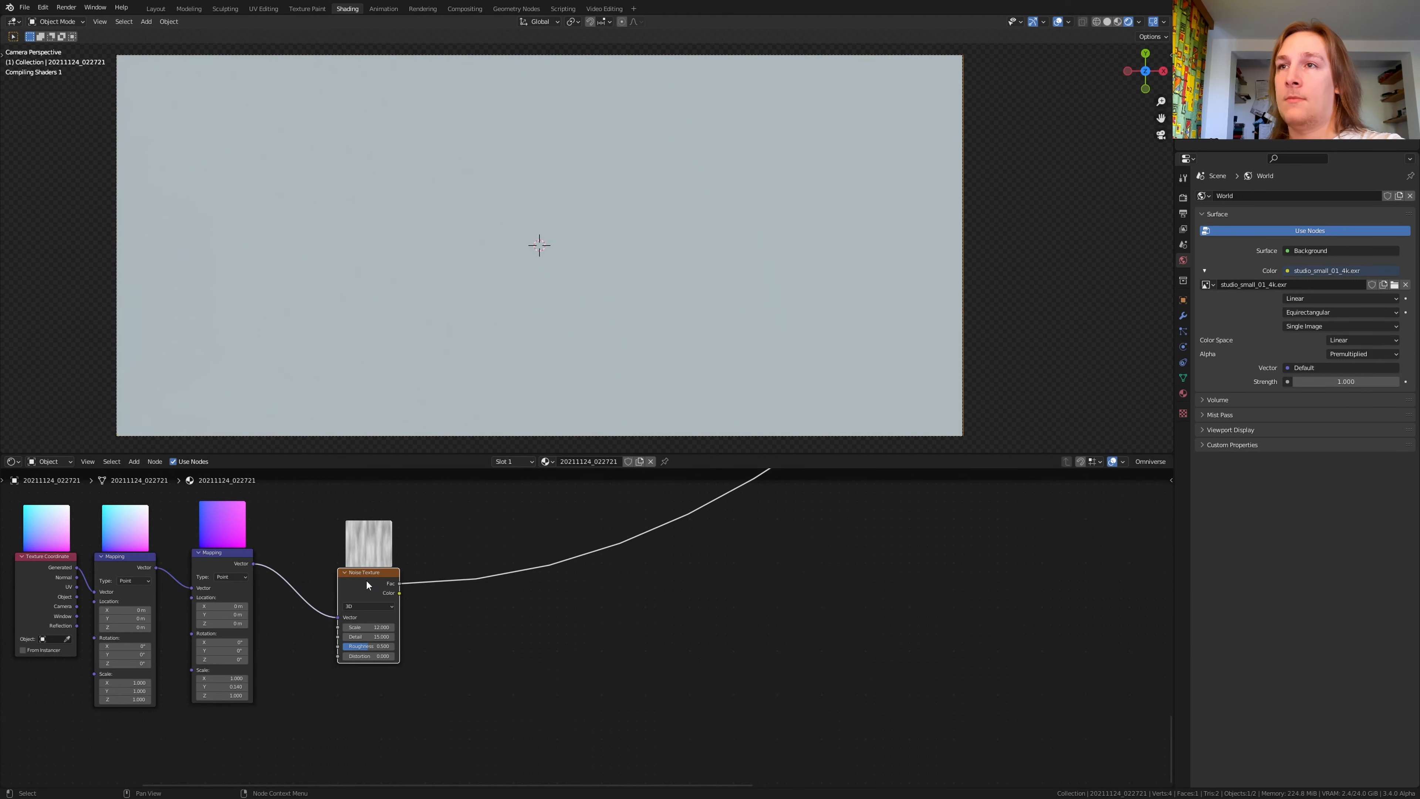
{"action": "scroll", "coordinate": [525, 629], "scroll_direction": "up", "scroll_amount": 2}
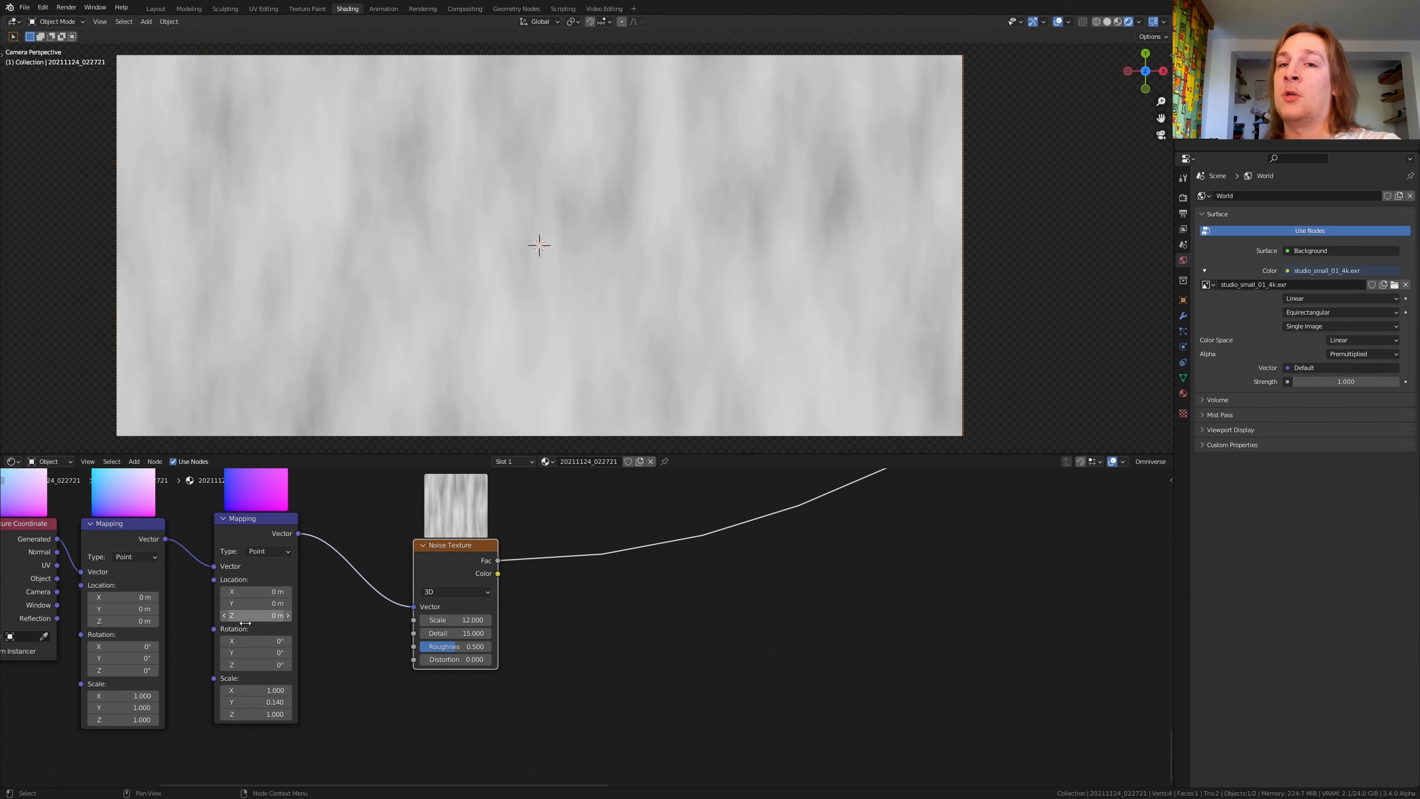
{"action": "middle_click_drag", "start_coordinate": [194, 672], "coordinate": [397, 684]}
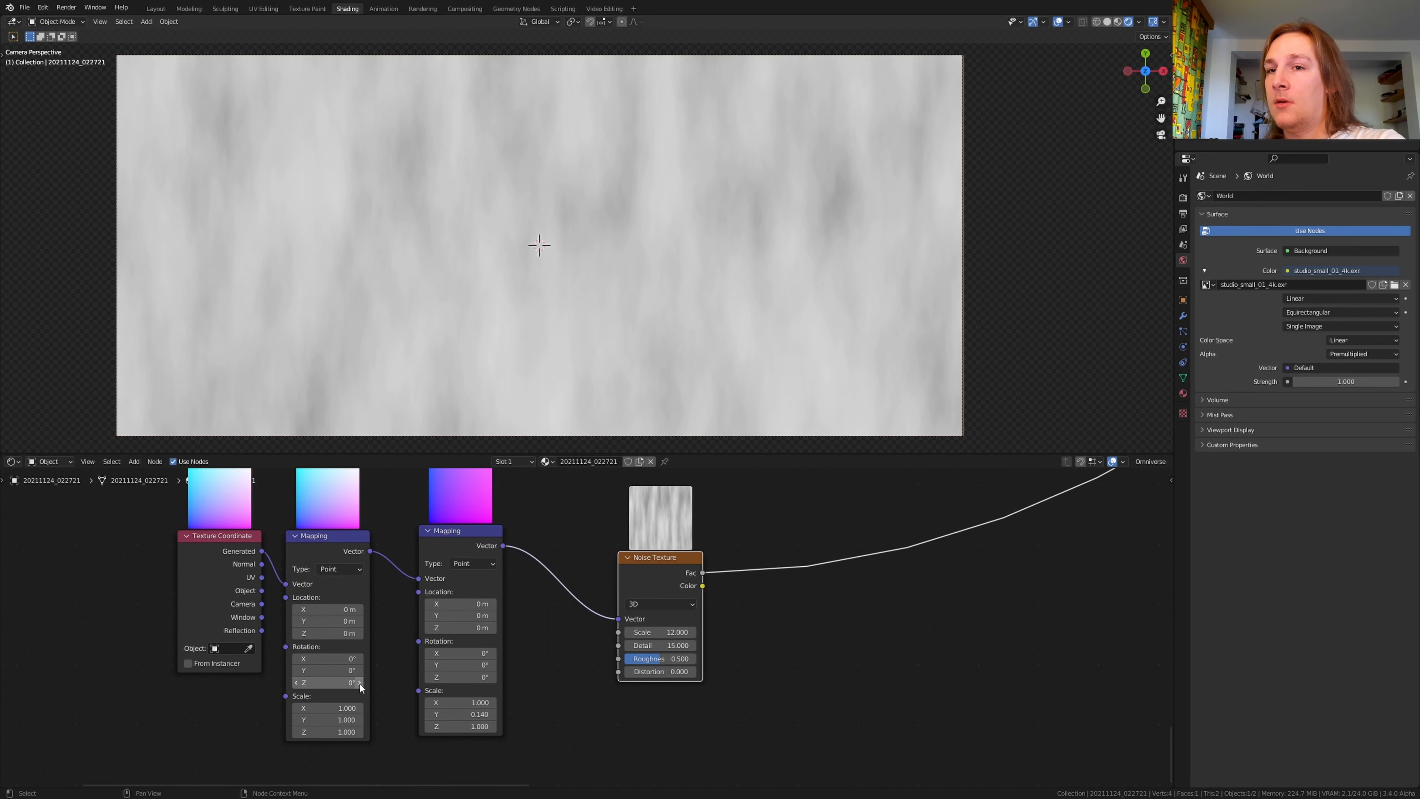
{"action": "left_click", "coordinate": [326, 679]}
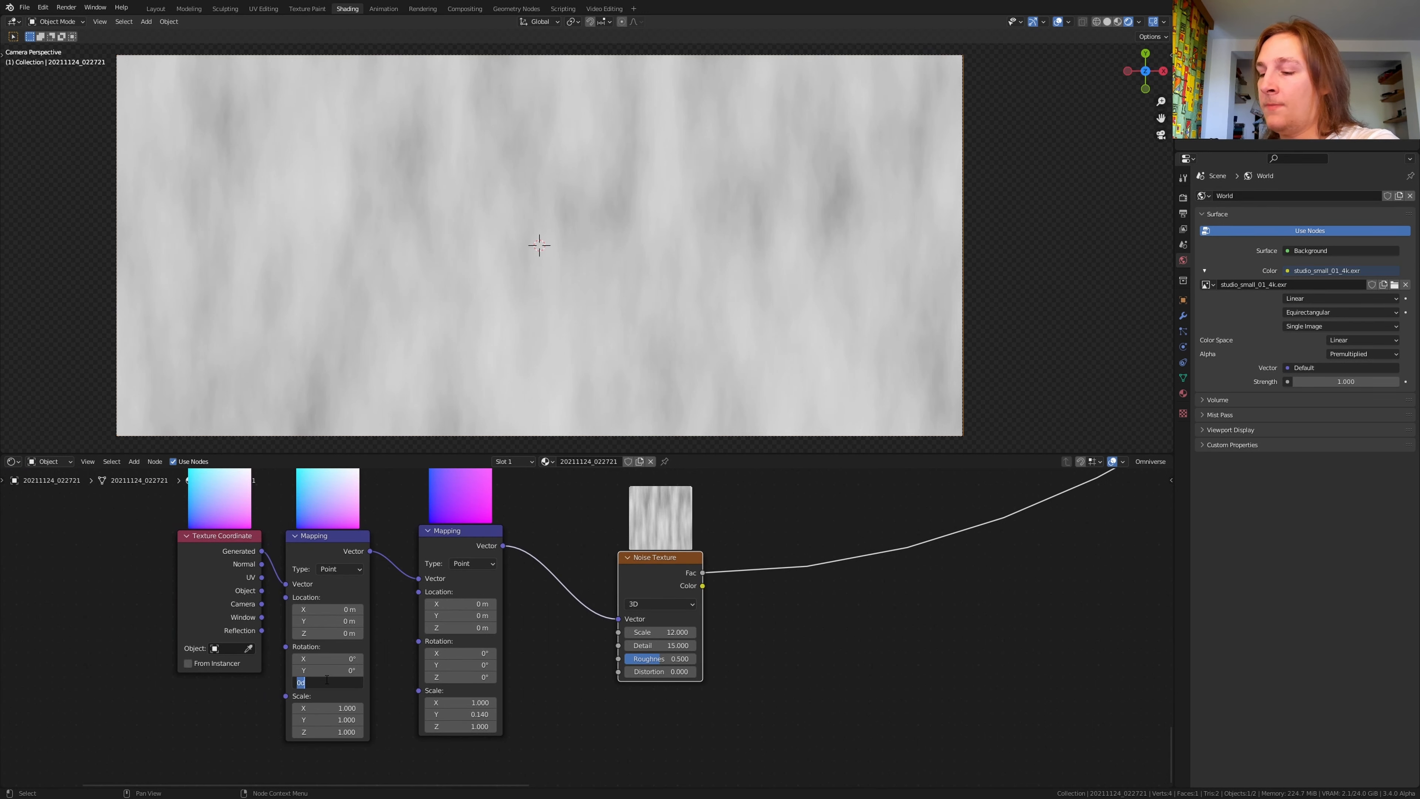
{"action": "key", "text": "Return"}
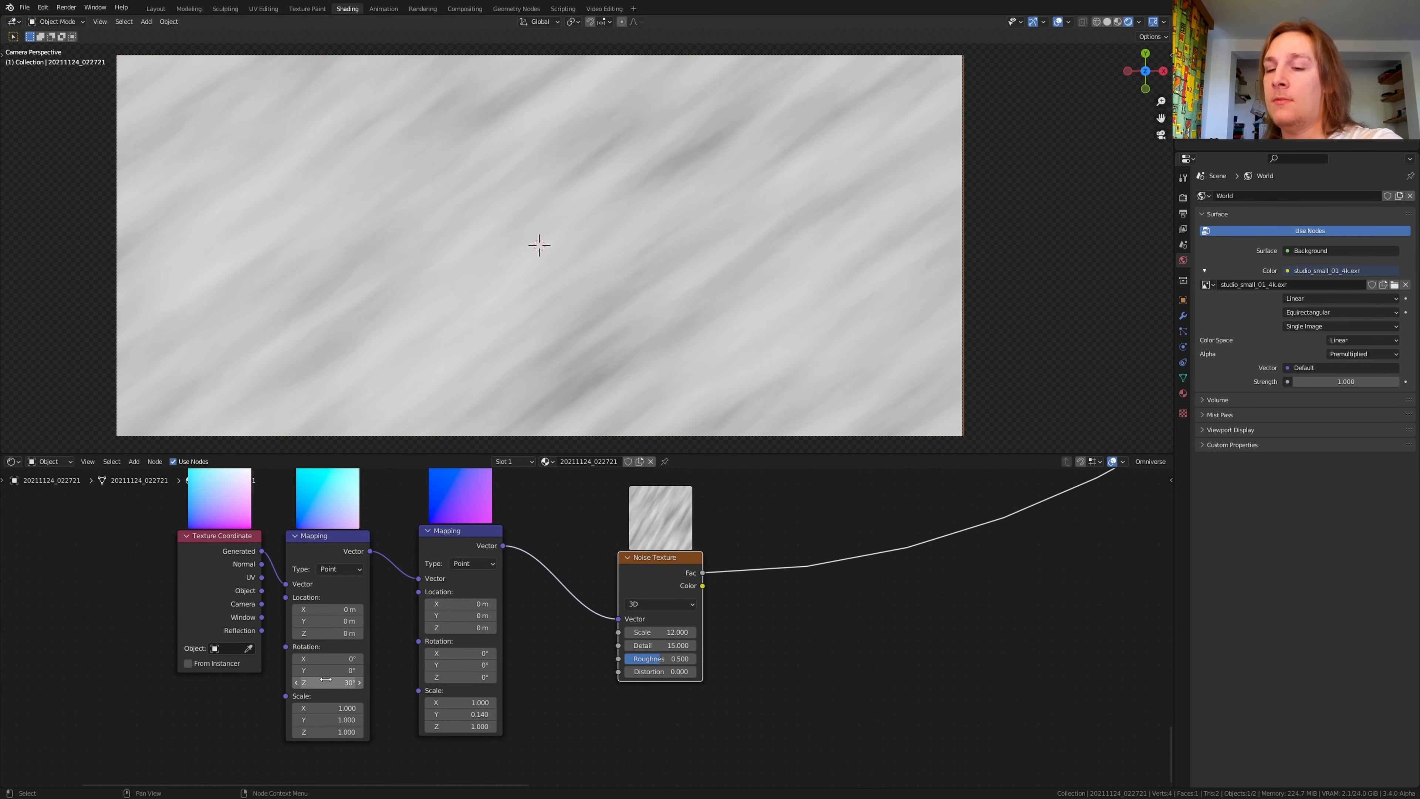
Duplicate the two Mapping nodes and the Noise Texture with the Texture Coordinate link kept, and place the copies below the originals.
{"action": "middle_click_drag", "start_coordinate": [326, 678], "coordinate": [329, 692]}
{"action": "left_click_drag", "start_coordinate": [845, 708], "coordinate": [309, 570]}
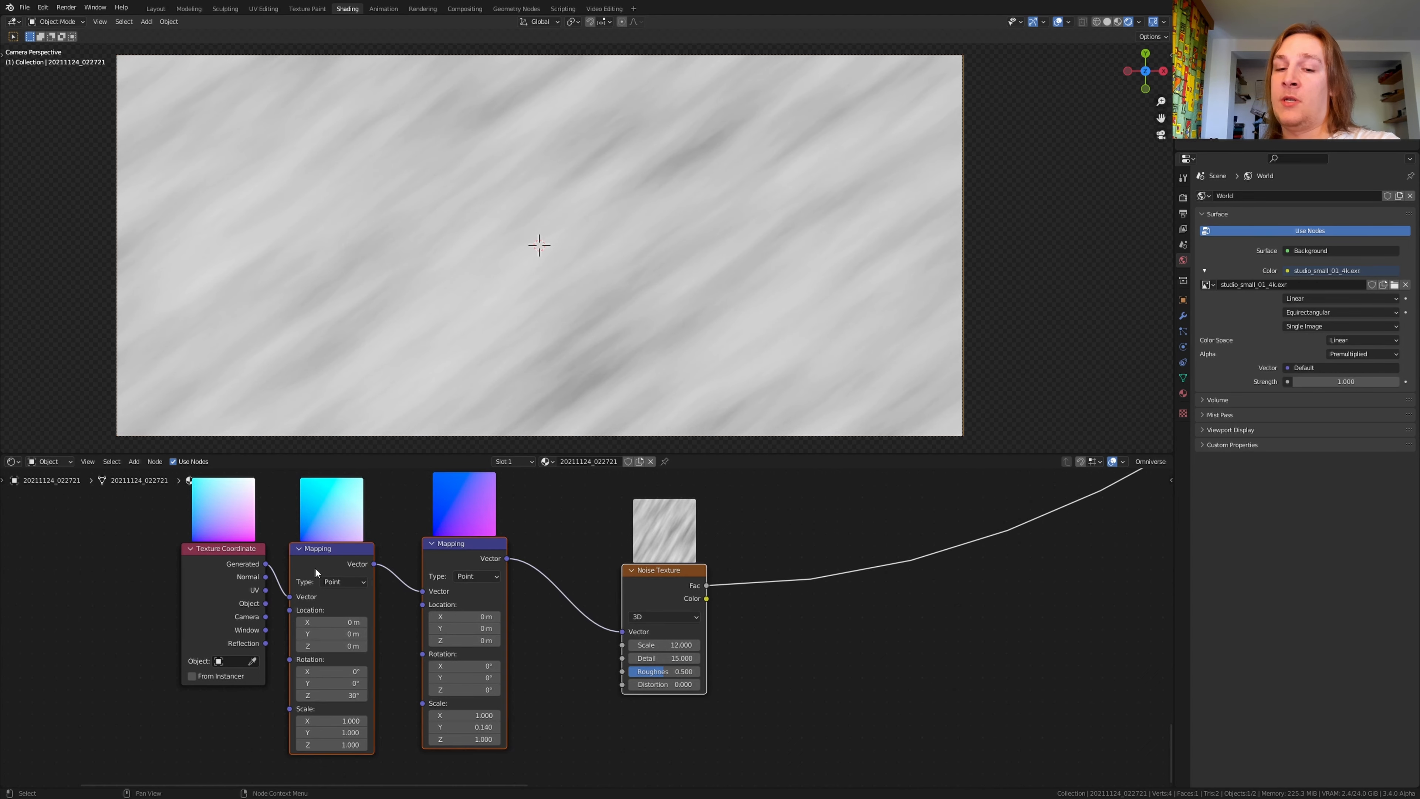
{"action": "key", "text": "shift+d"}
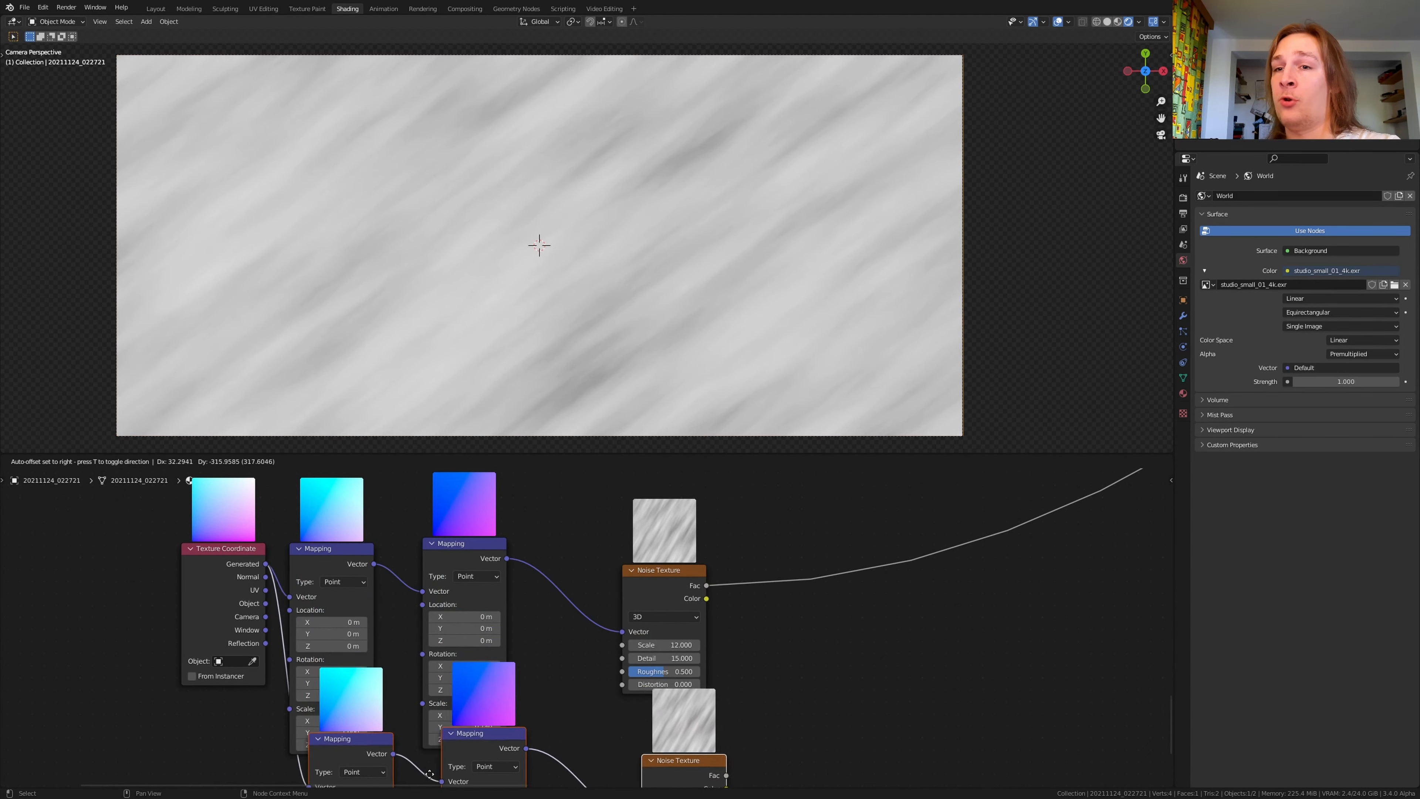
{"action": "left_click", "coordinate": [419, 756]}
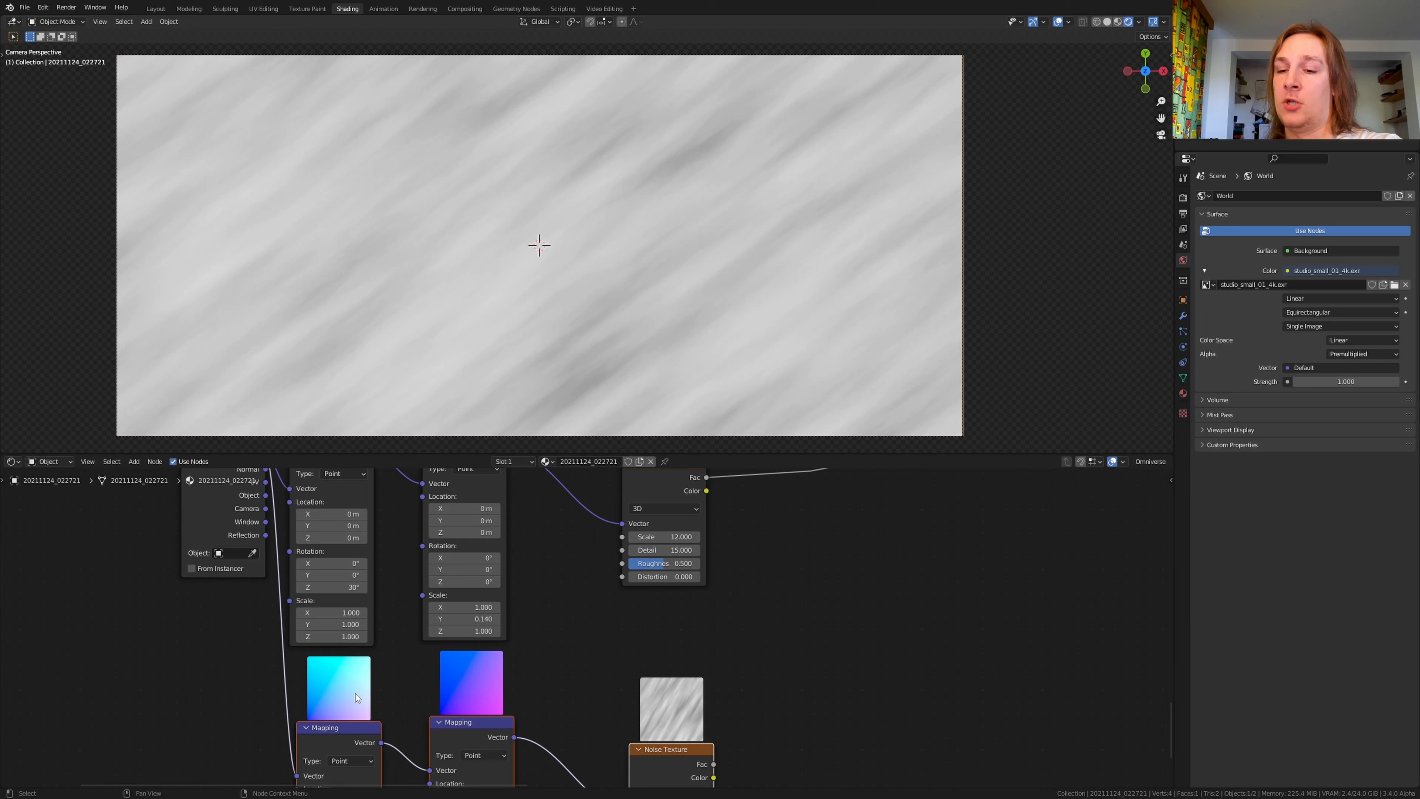
Insert a MixRGB node after the upper Noise Texture and connect the lower Noise Texture's Fac output to its Color2 input.
{"action": "scroll", "coordinate": [356, 693], "scroll_direction": "down", "scroll_amount": 2}
{"action": "key", "text": "shift+a"}
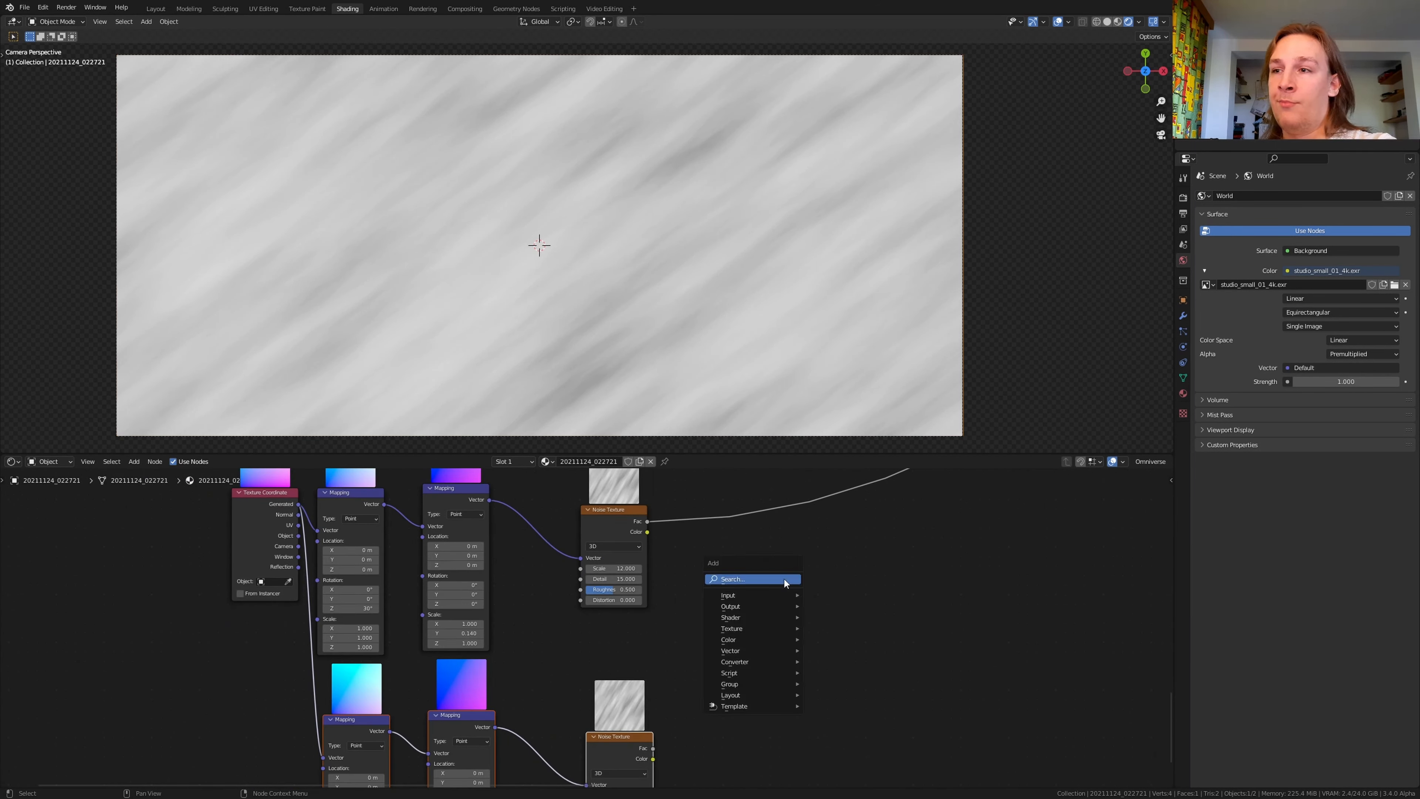
{"action": "left_click", "coordinate": [784, 579]}
{"action": "type", "text": "mi"}
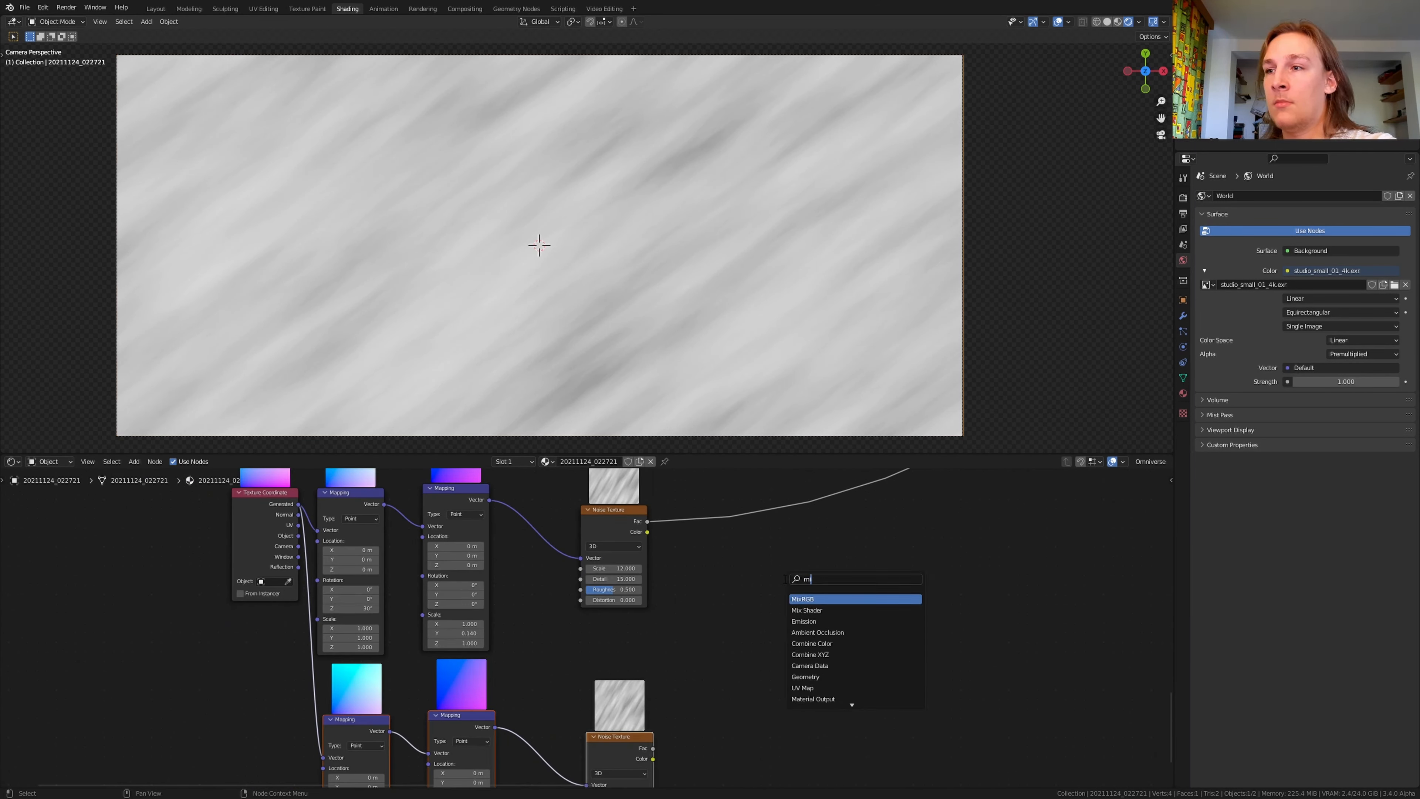
{"action": "left_click", "coordinate": [858, 599]}
{"action": "left_click", "coordinate": [846, 517]}
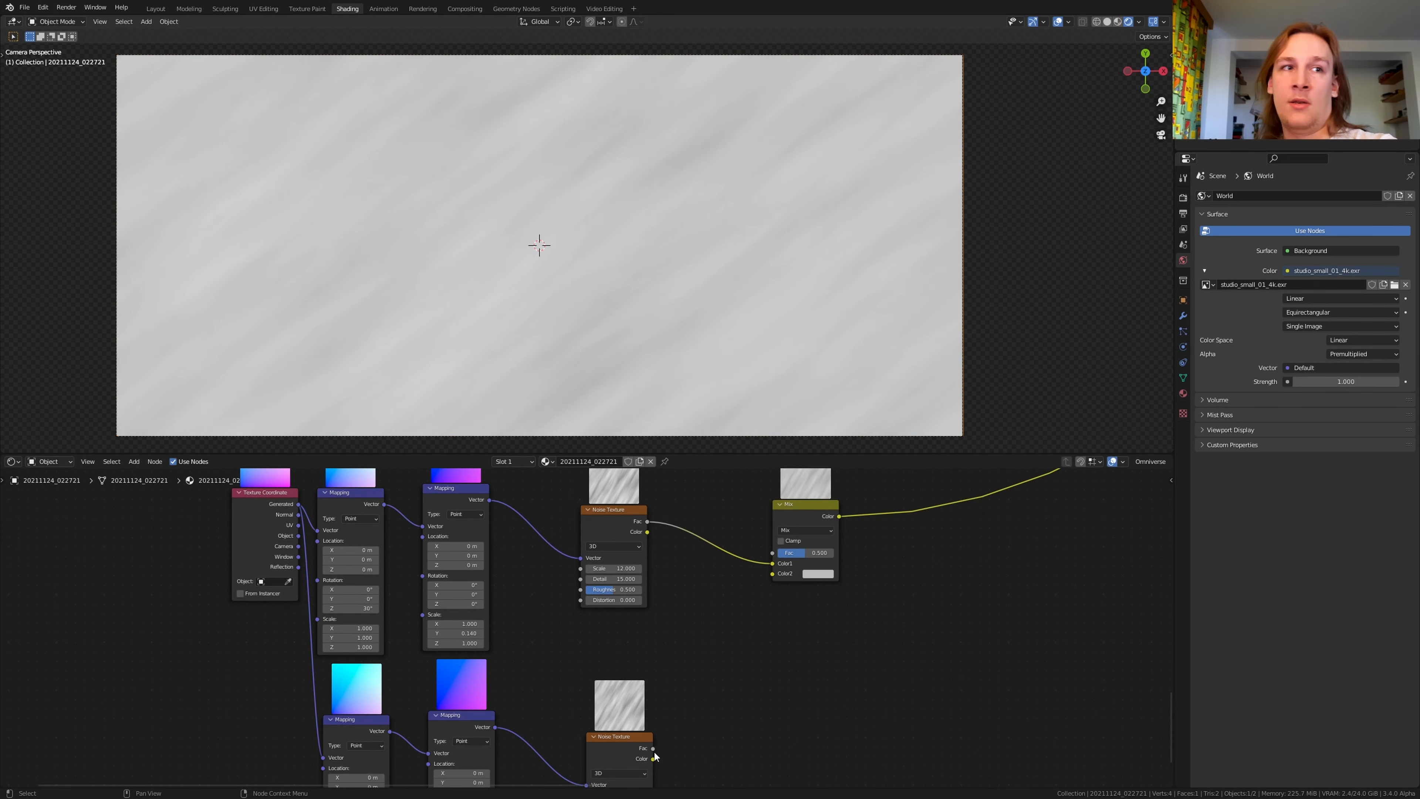
{"action": "left_click_drag", "start_coordinate": [652, 748], "coordinate": [773, 575]}
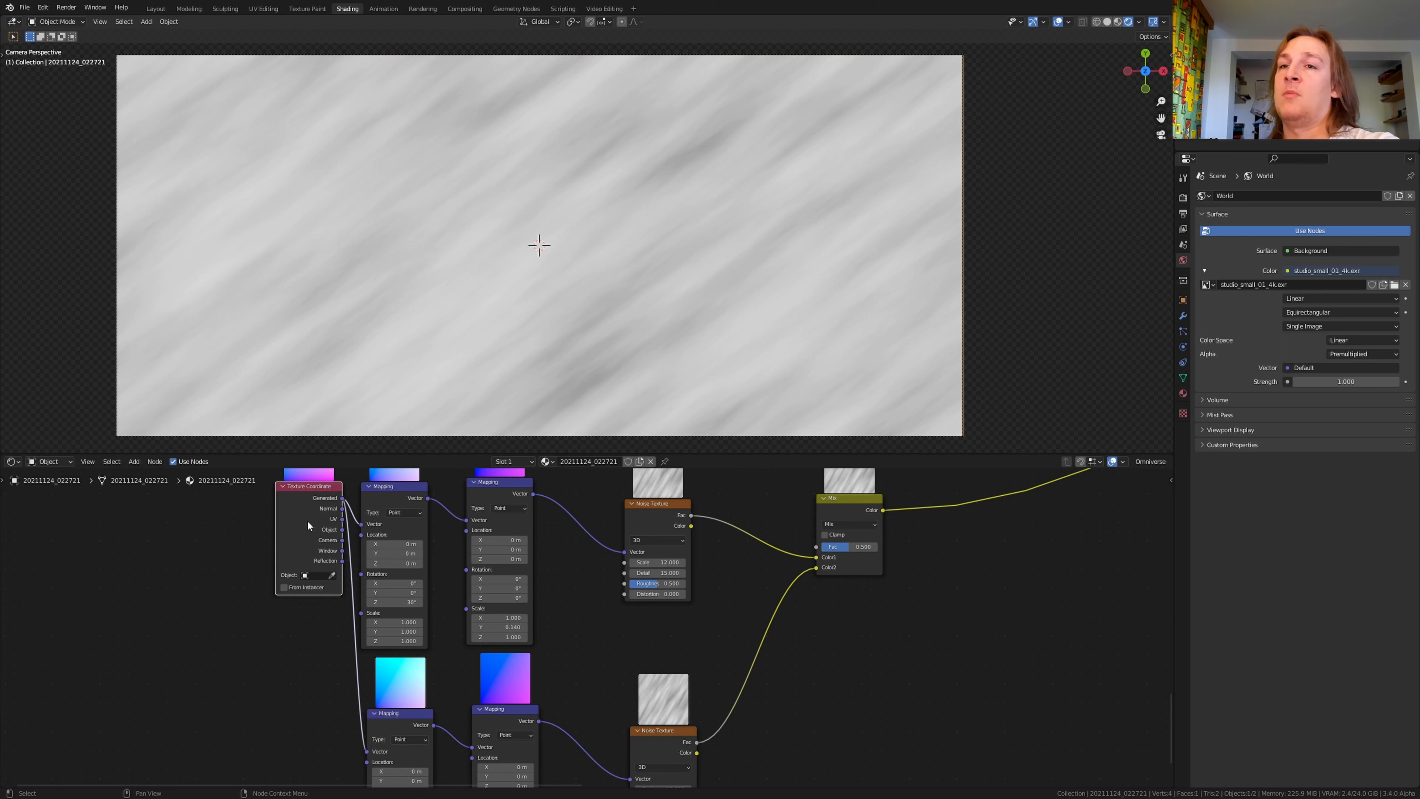
Move the Texture Coordinate node away from the Mapping nodes and connect its Object output to the first Mapping node of both branches.
{"action": "left_click_drag", "start_coordinate": [307, 525], "coordinate": [231, 626]}
{"action": "left_click_drag", "start_coordinate": [340, 517], "coordinate": [362, 524]}
{"action": "left_click_drag", "start_coordinate": [215, 632], "coordinate": [368, 751]}
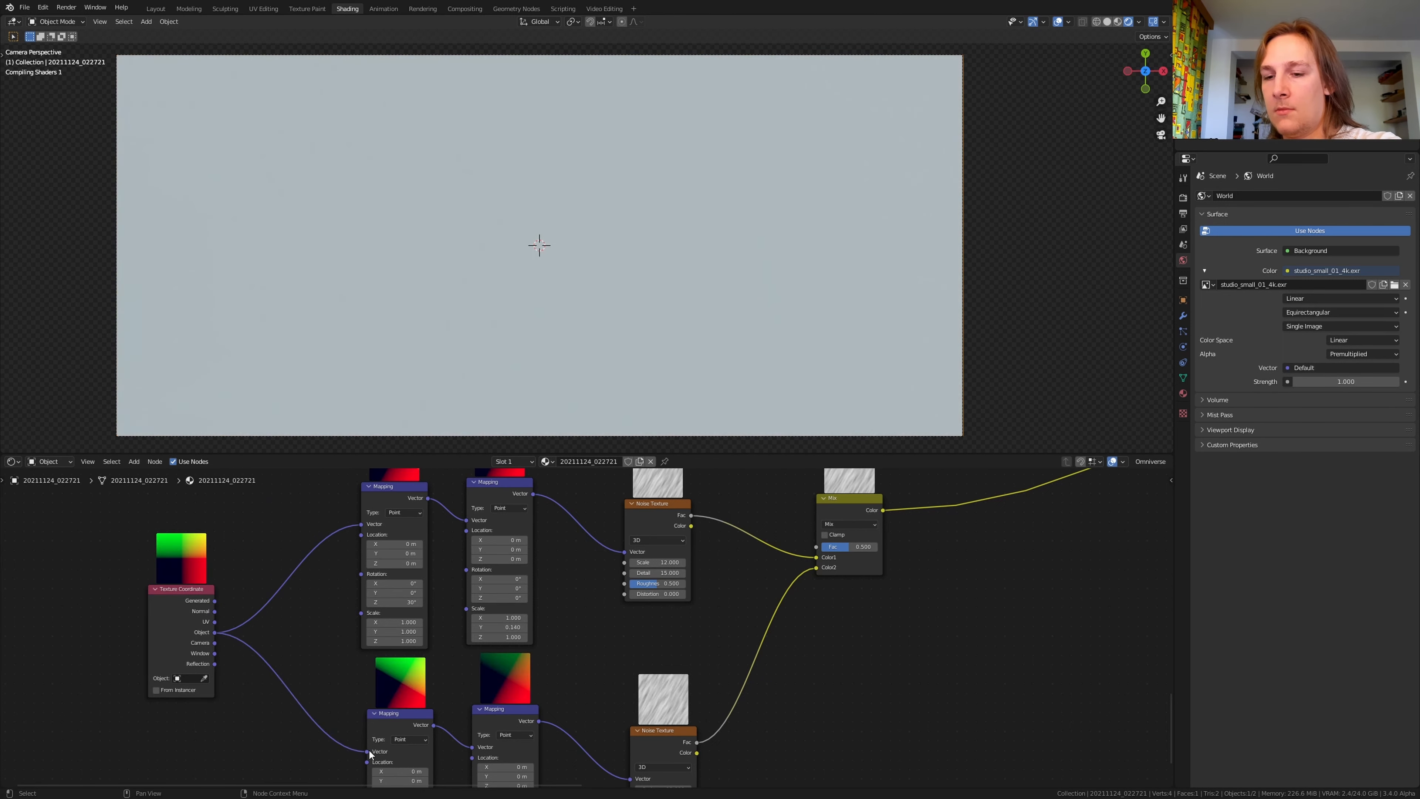
Set the Z rotation of the lower branch's first Mapping node to 90°.
{"action": "middle_click_drag", "start_coordinate": [394, 752], "coordinate": [462, 551]}
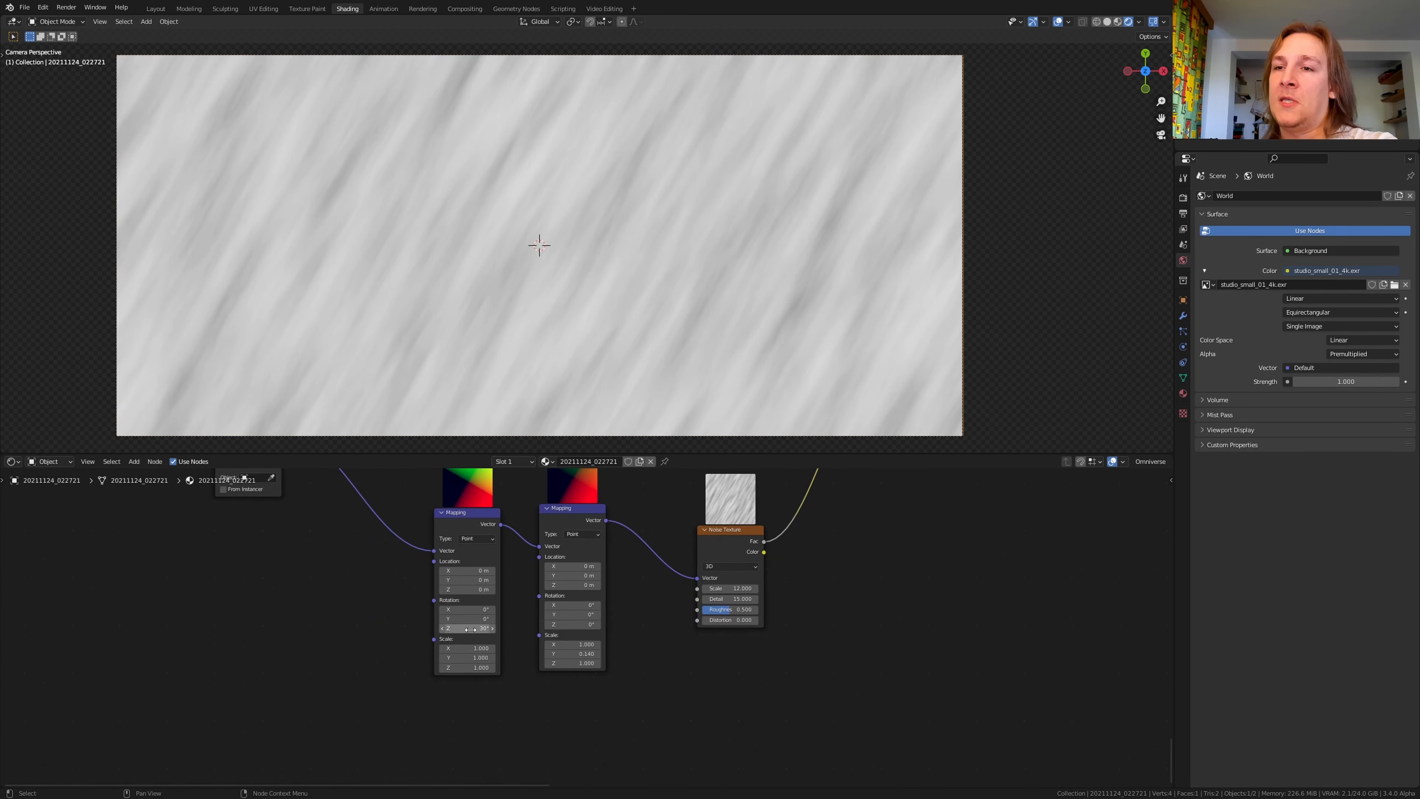
{"action": "left_click", "coordinate": [470, 629]}
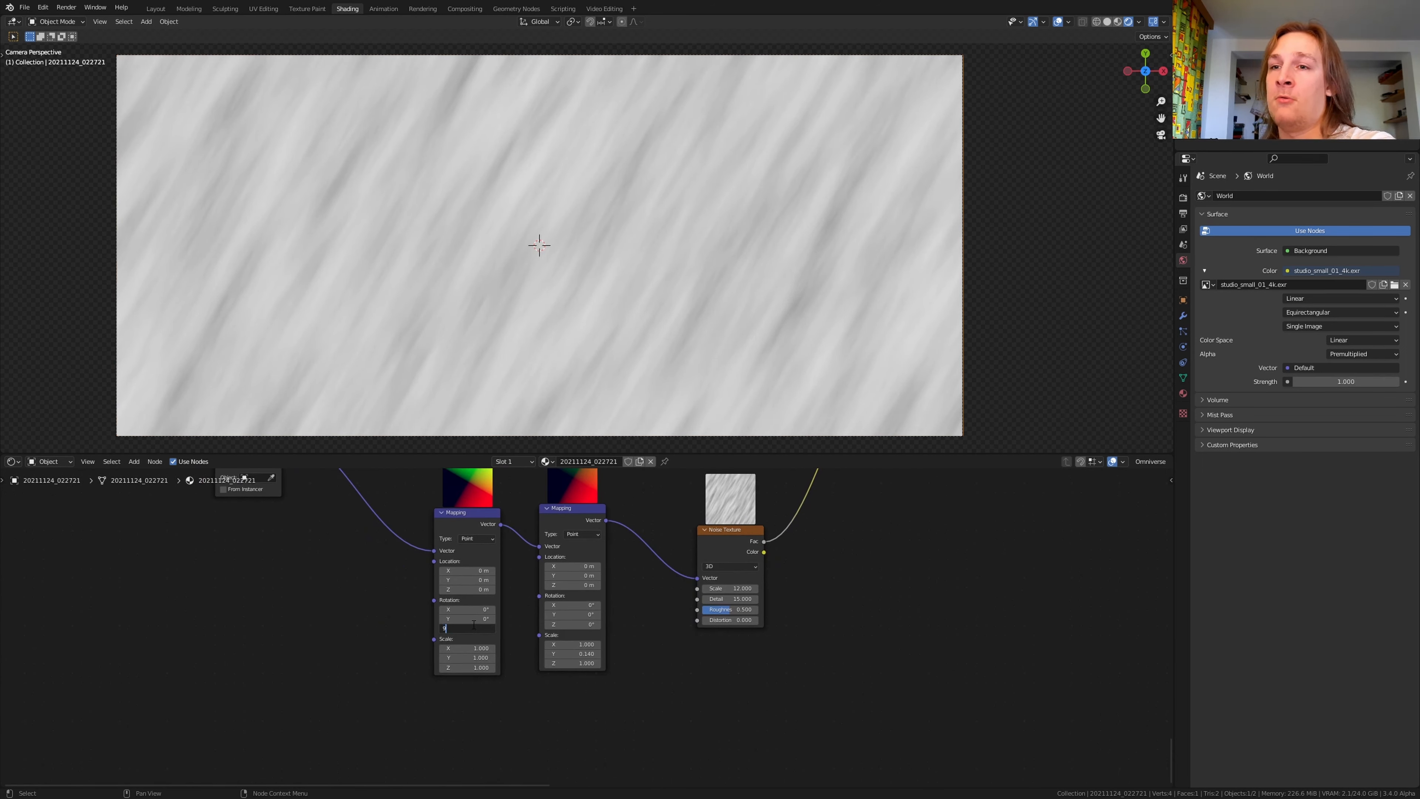
{"action": "key", "text": "Return"}
{"action": "middle_click_drag", "start_coordinate": [473, 621], "coordinate": [427, 656]}
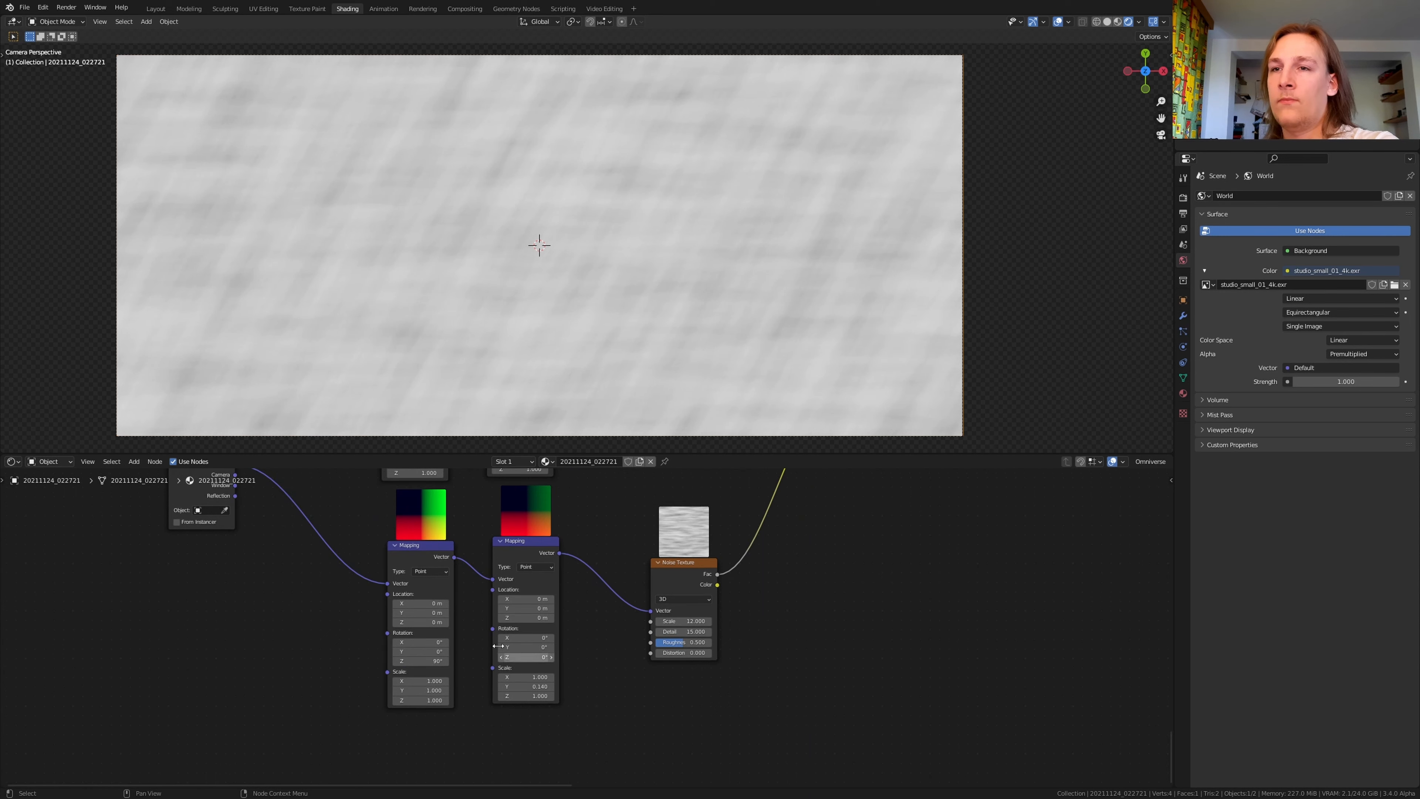
Duplicate the lower branch's first Mapping node with its input link, place it below the Noise Texture, and set its Z rotation to 0°.
{"action": "left_click", "coordinate": [415, 557]}
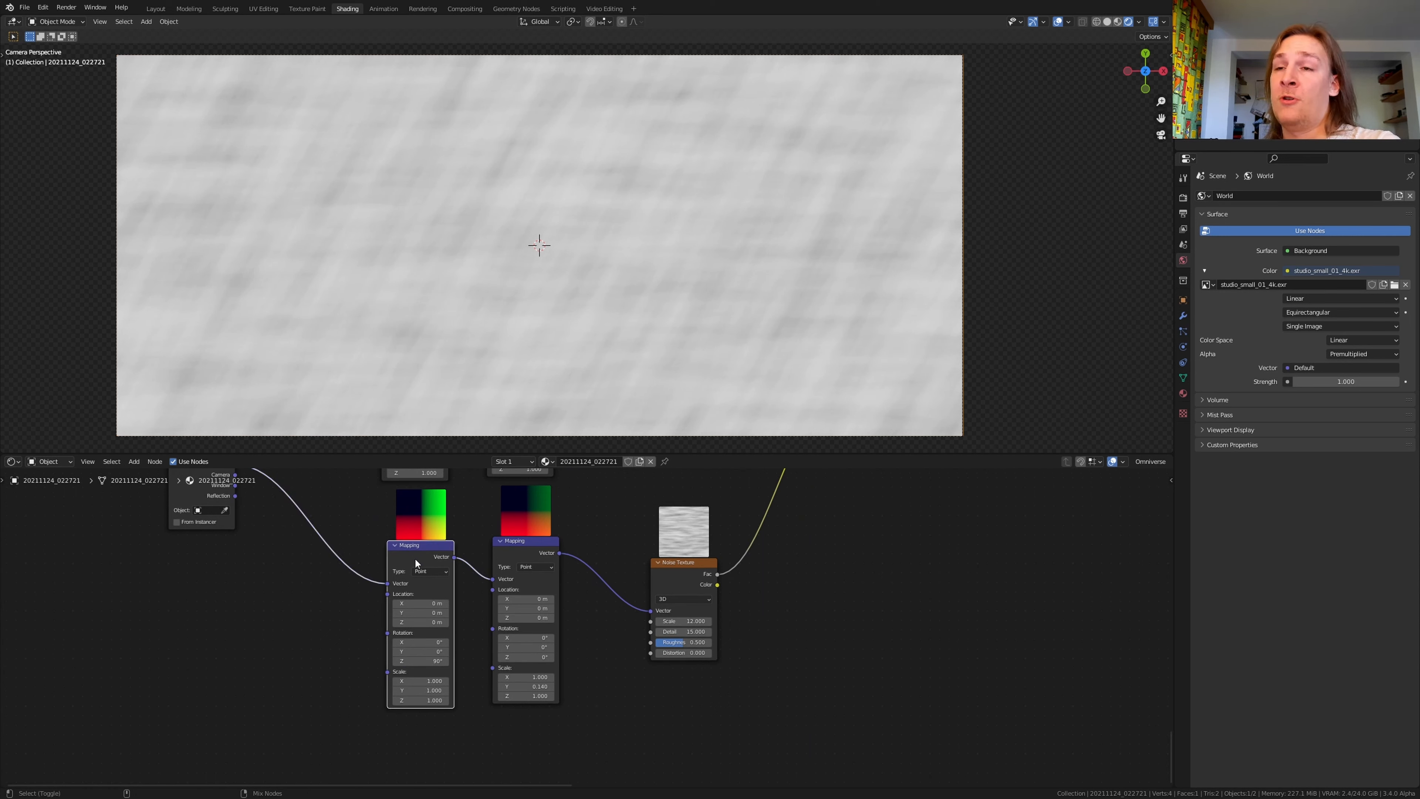
{"action": "key", "text": "shift+d"}
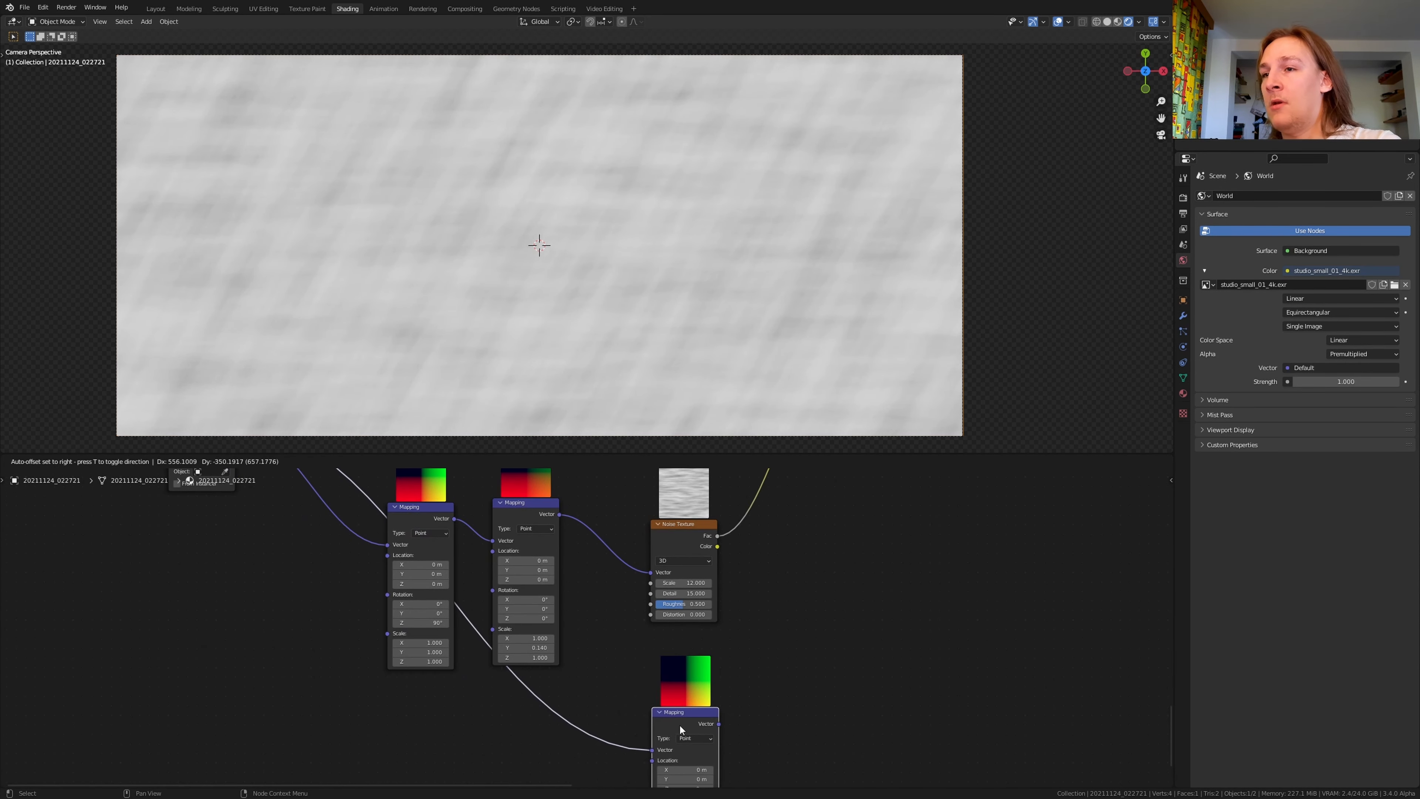
{"action": "left_click", "coordinate": [679, 730]}
{"action": "middle_click_drag", "start_coordinate": [680, 730], "coordinate": [617, 574]}
{"action": "scroll", "coordinate": [633, 675], "scroll_direction": "up", "scroll_amount": 4}
{"action": "double_click", "coordinate": [634, 676]}
{"action": "type", "text": "0"}
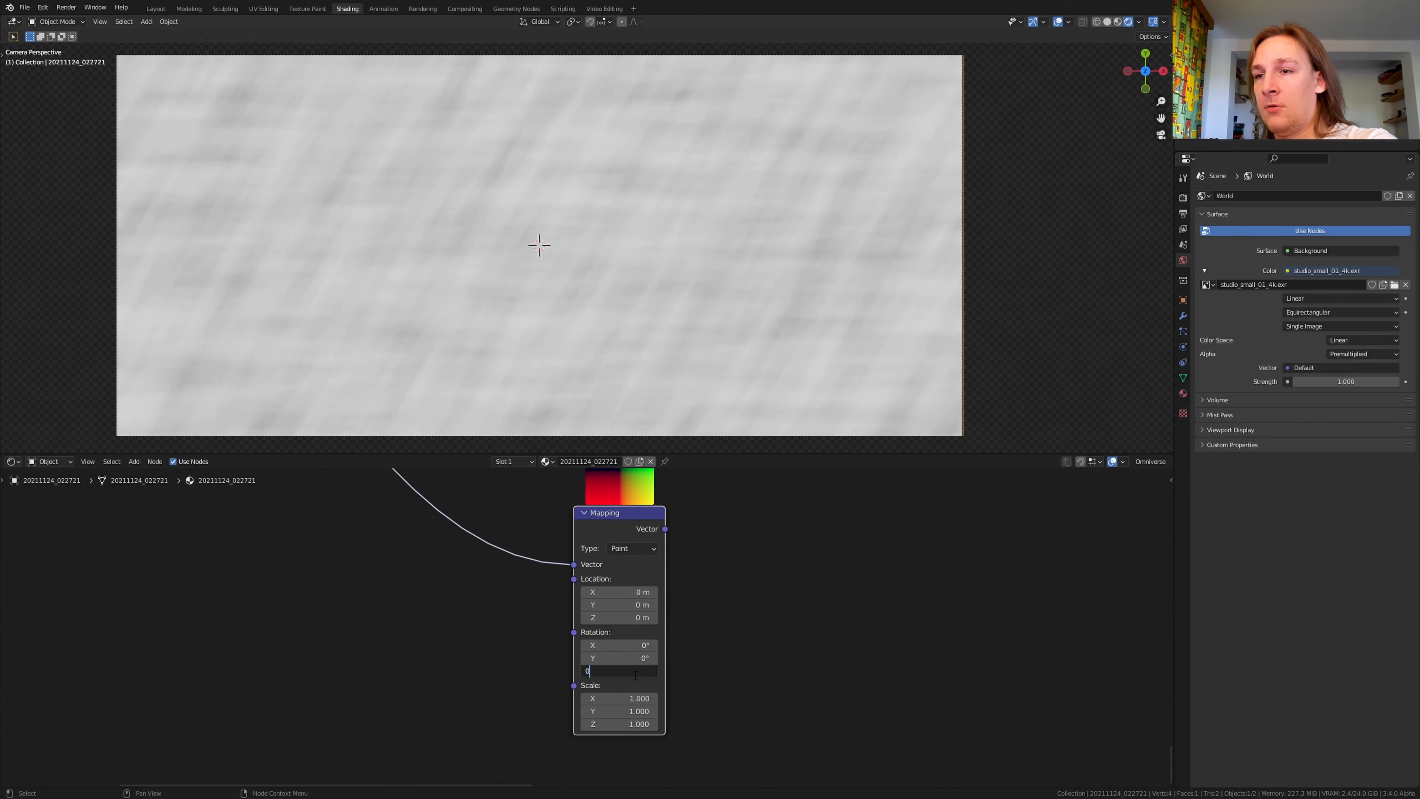
{"action": "key", "text": "Return"}
Insert a ColorRamp node after the Mix node that combines the two noise branches.
{"action": "middle_click_drag", "start_coordinate": [732, 612], "coordinate": [695, 736]}
{"action": "scroll", "coordinate": [727, 606], "scroll_direction": "down", "scroll_amount": 3}
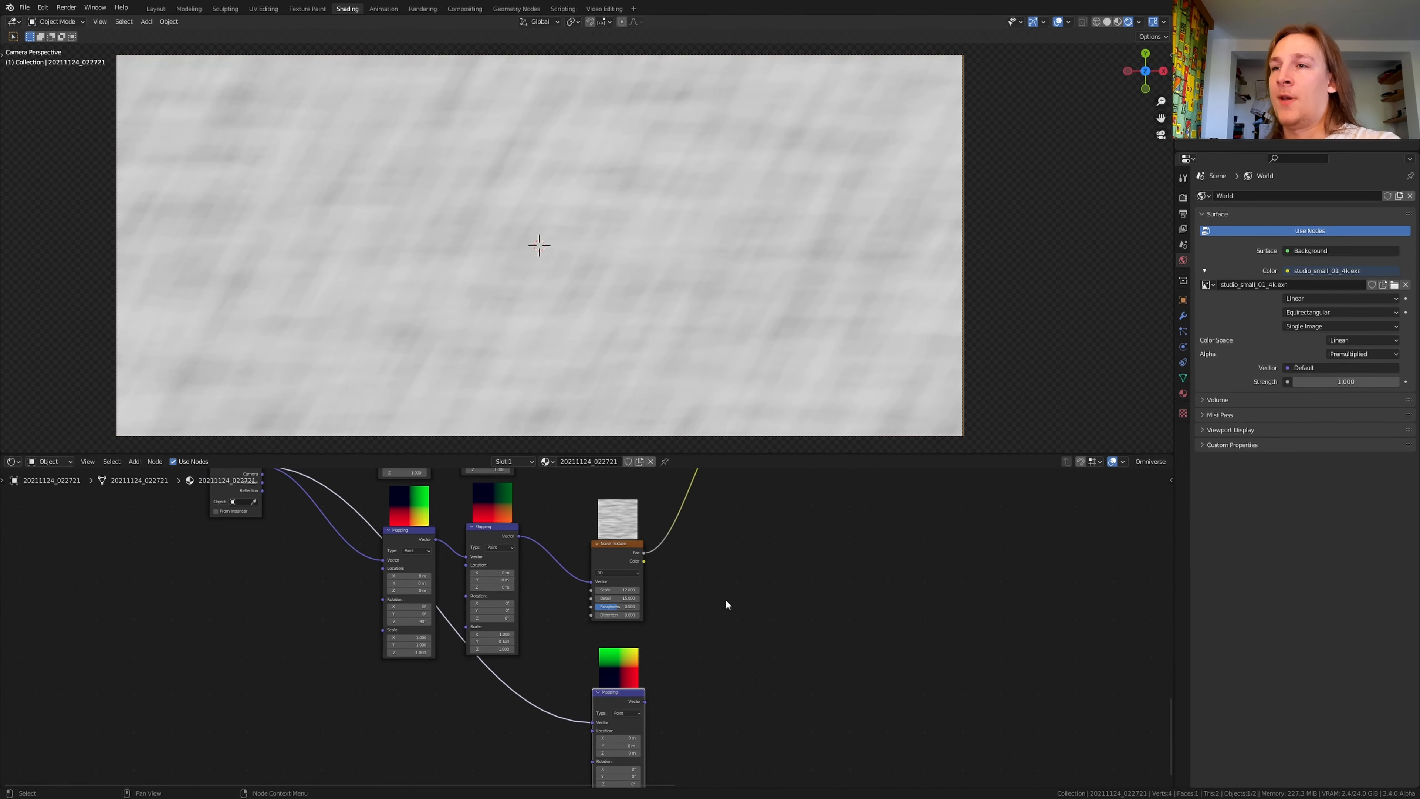
{"action": "middle_click_drag", "start_coordinate": [727, 579], "coordinate": [618, 767]}
{"action": "scroll", "coordinate": [715, 618], "scroll_direction": "up", "scroll_amount": 5}
{"action": "key", "text": "shift+a"}
{"action": "left_click", "coordinate": [714, 601]}
{"action": "type", "text": "col"}
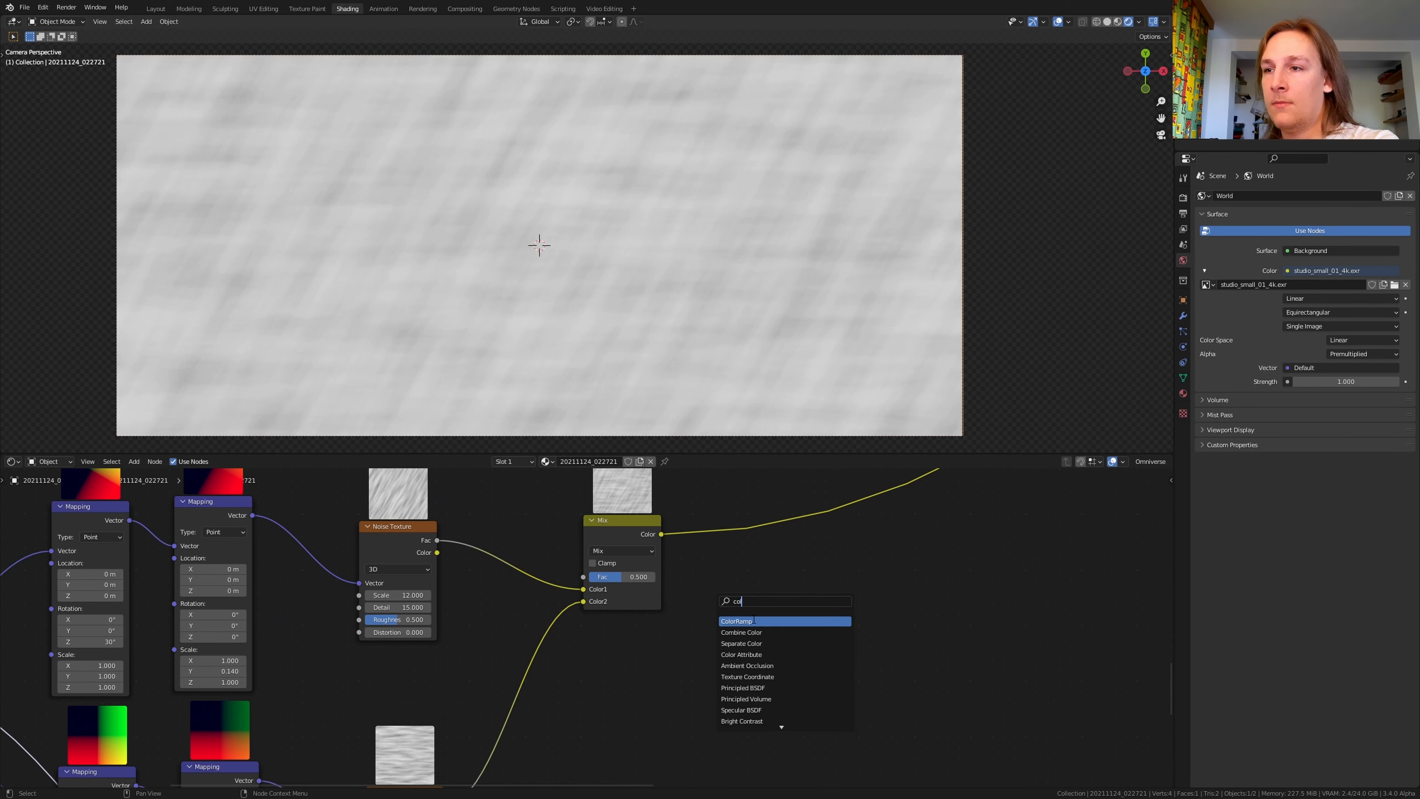
{"action": "left_click", "coordinate": [736, 632]}
{"action": "left_click", "coordinate": [736, 531]}
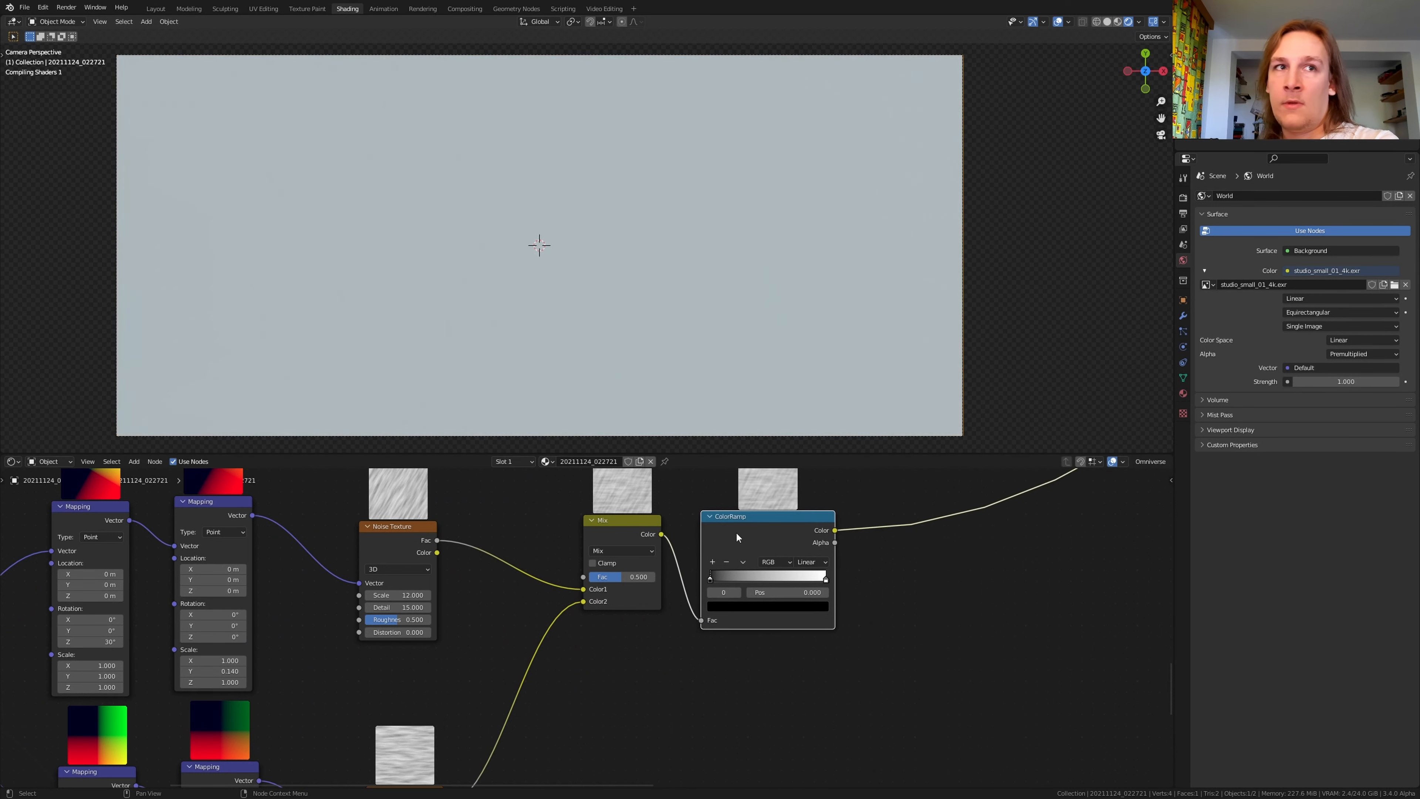
Set the ColorRamp's black stop to about 0.382 and its white stop to about 0.450.
{"action": "scroll", "coordinate": [746, 551], "scroll_direction": "up", "scroll_amount": 3}
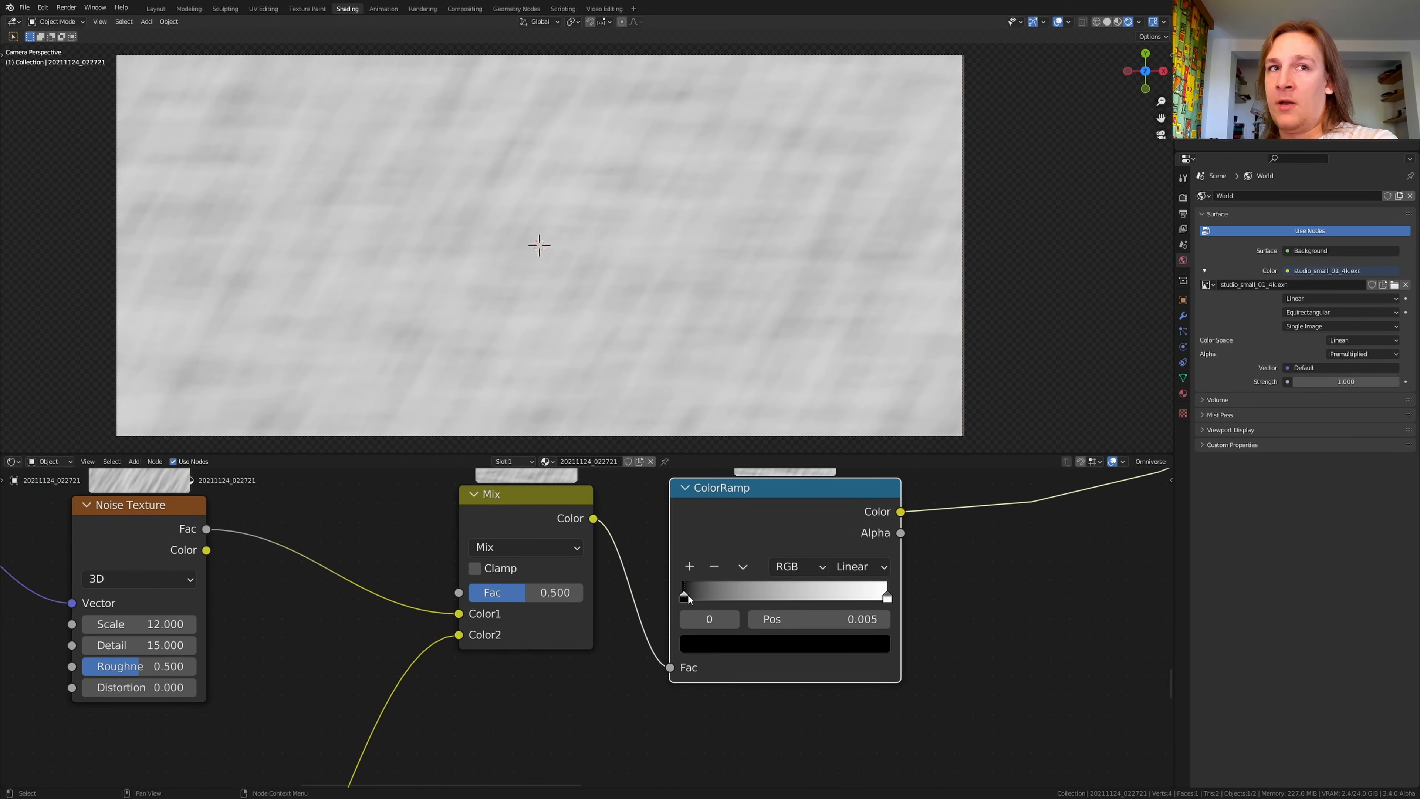
{"action": "left_click_drag", "start_coordinate": [689, 598], "coordinate": [767, 587]}
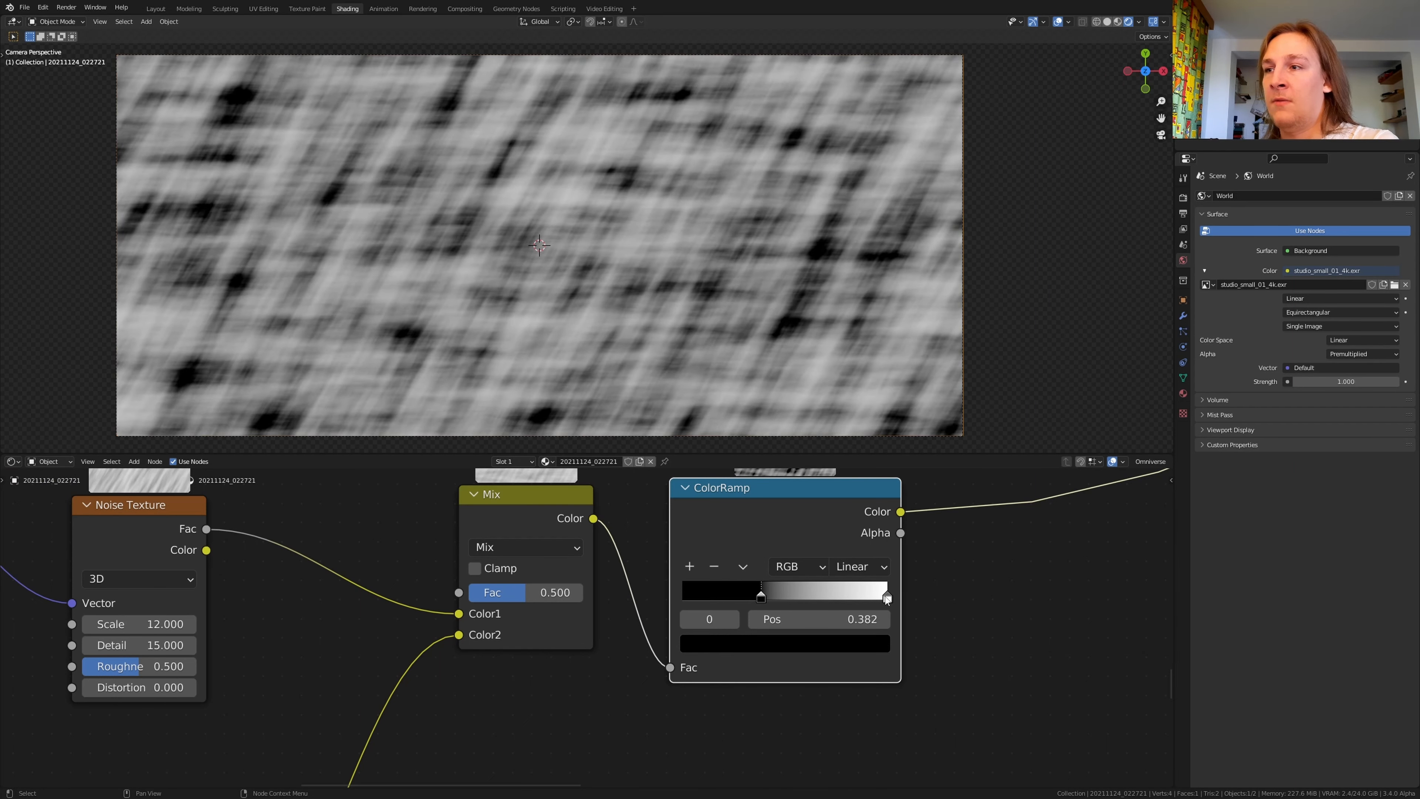
{"action": "left_click_drag", "start_coordinate": [886, 596], "coordinate": [761, 585]}
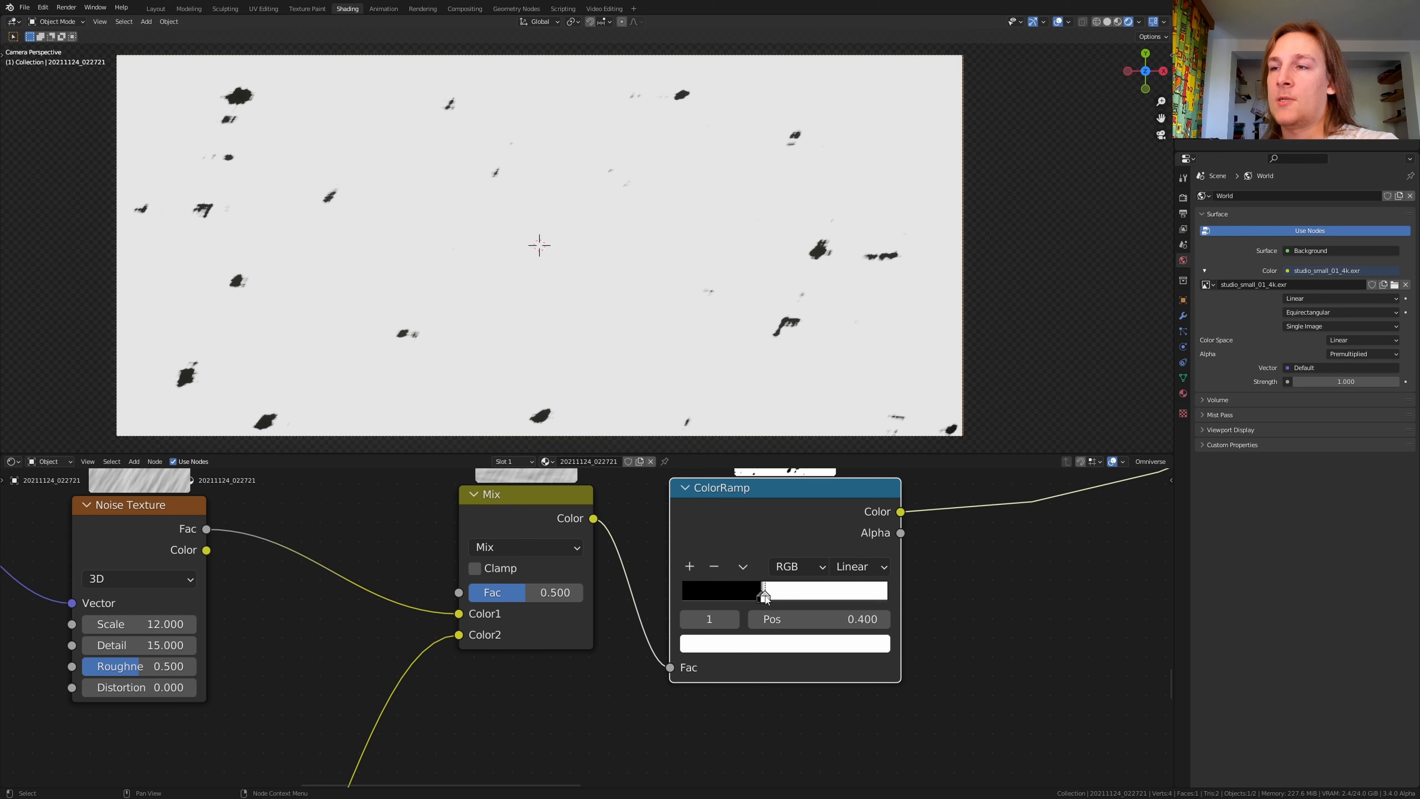
{"action": "left_click_drag", "start_coordinate": [766, 597], "coordinate": [777, 597]}
{"action": "scroll", "coordinate": [742, 622], "scroll_direction": "down", "scroll_amount": 3}
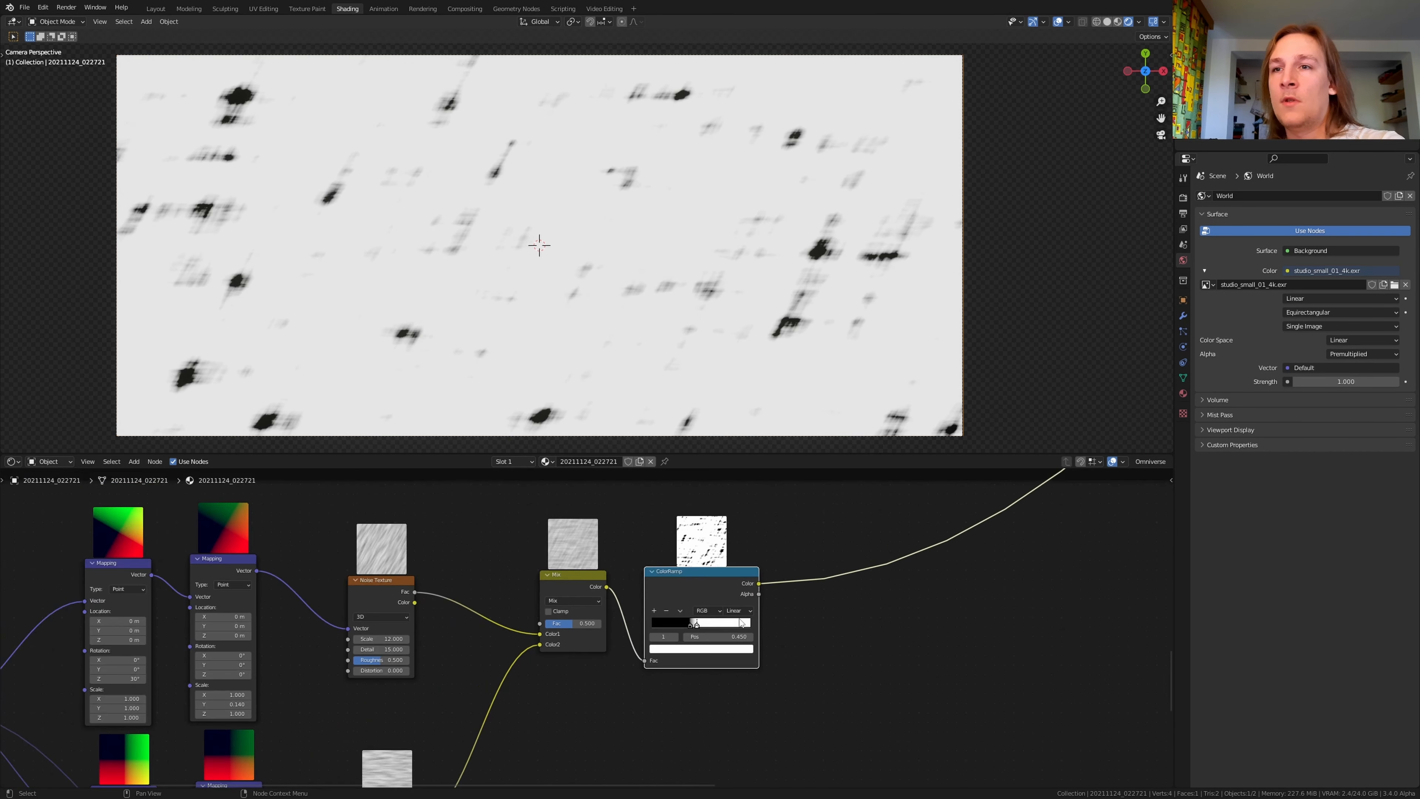
Insert a Mix node copy after the ColorRamp, place another copy below, and link the ColorRamp's Color to the inserted Mix's Fac.
{"action": "key", "text": "shift+d"}
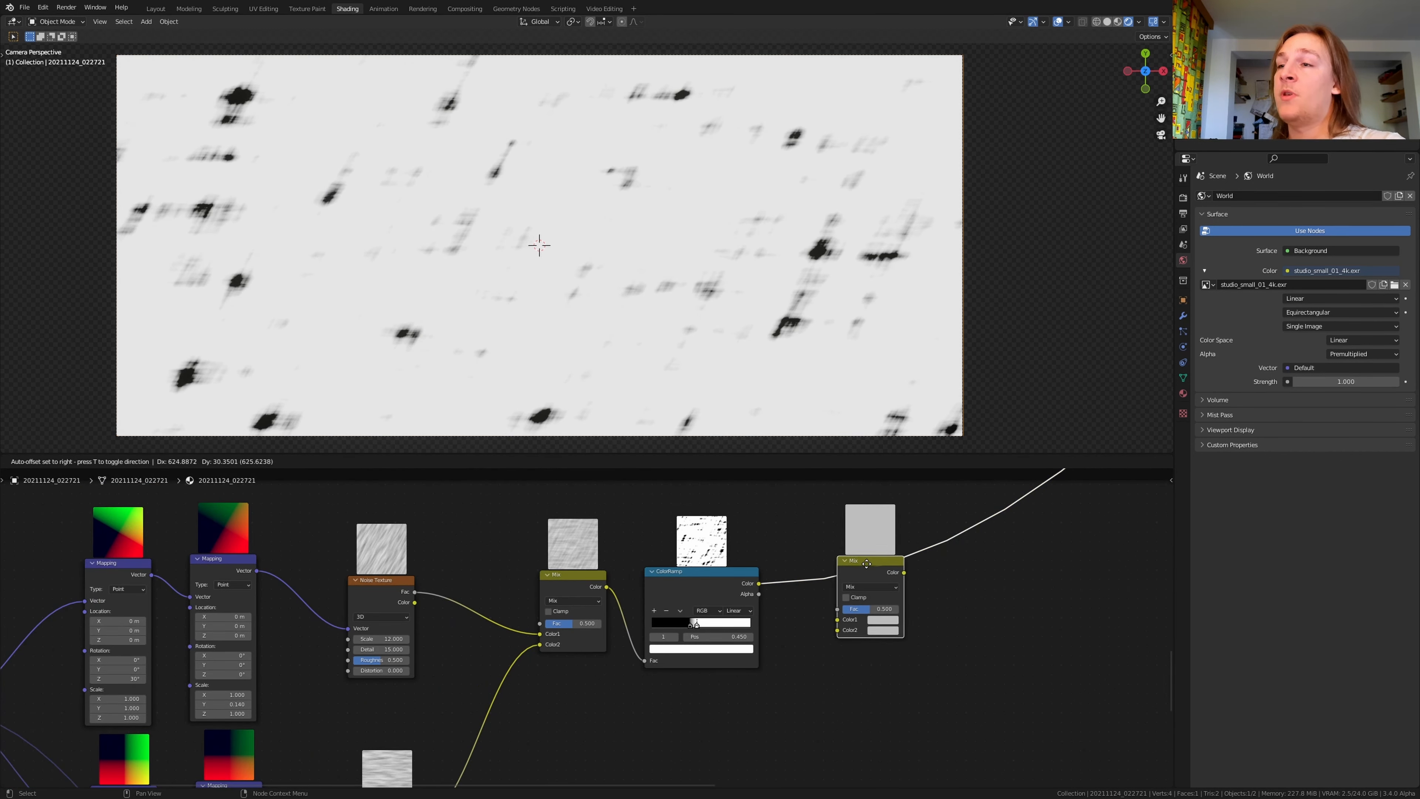
{"action": "left_click", "coordinate": [866, 563]}
{"action": "key", "text": "g"}
{"action": "left_click_drag", "start_coordinate": [824, 689], "coordinate": [758, 740]}
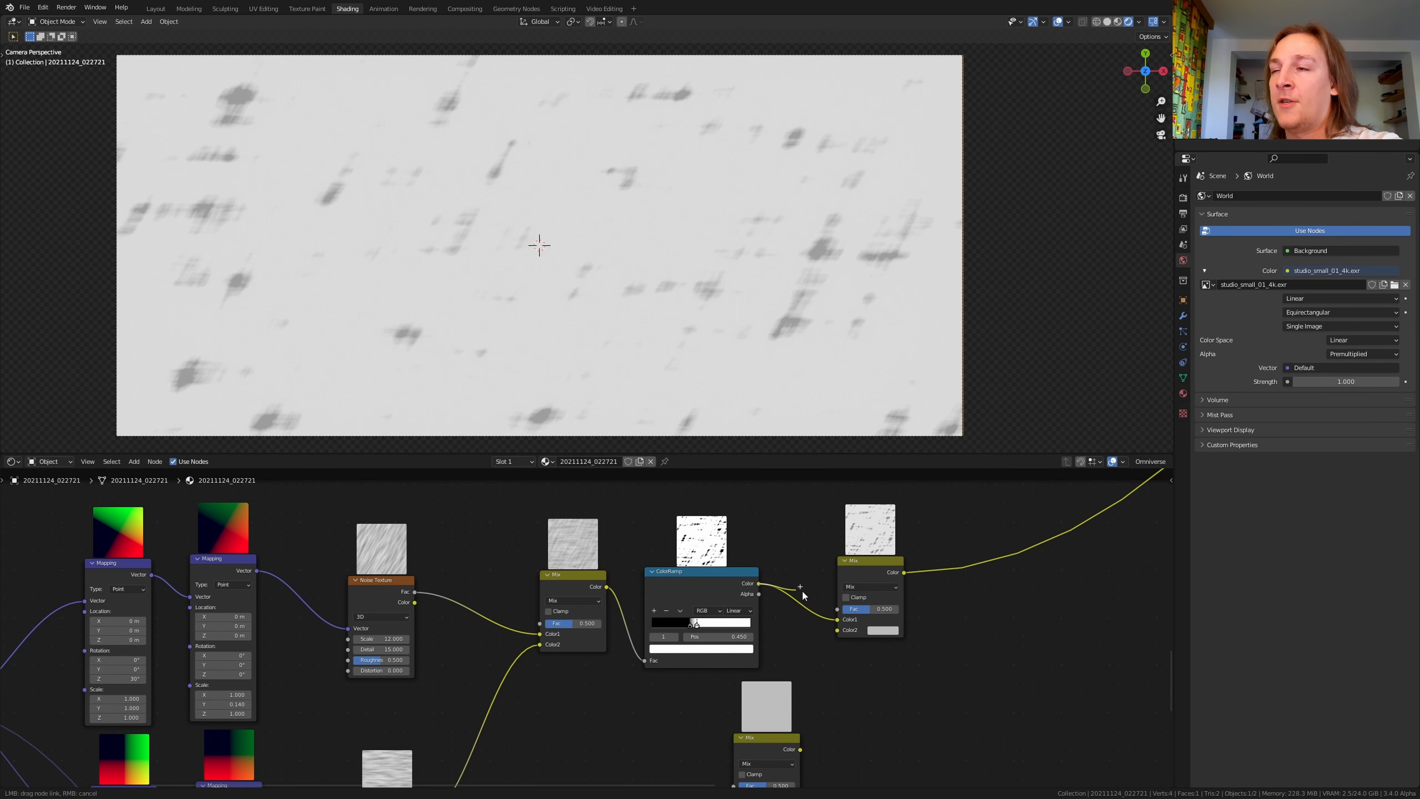
{"action": "left_click_drag", "start_coordinate": [758, 594], "coordinate": [836, 608]}
Insert an Invert node between the ColorRamp and the Mix's Fac, and connect the lower Mix copy's Color output to Color2.
{"action": "key", "text": "shift+a"}
{"action": "left_click", "coordinate": [798, 566]}
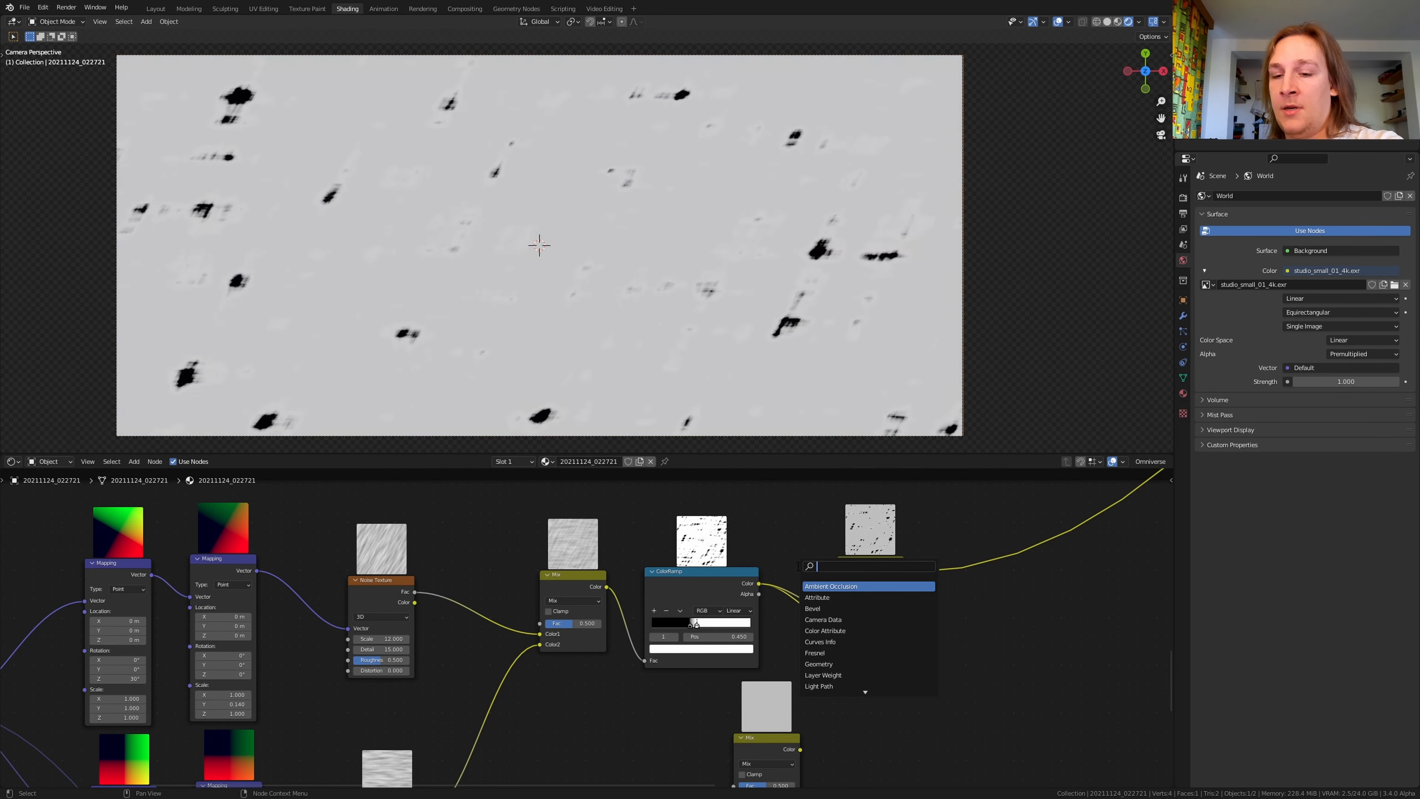
{"action": "type", "text": "inv"}
{"action": "left_click", "coordinate": [835, 586]}
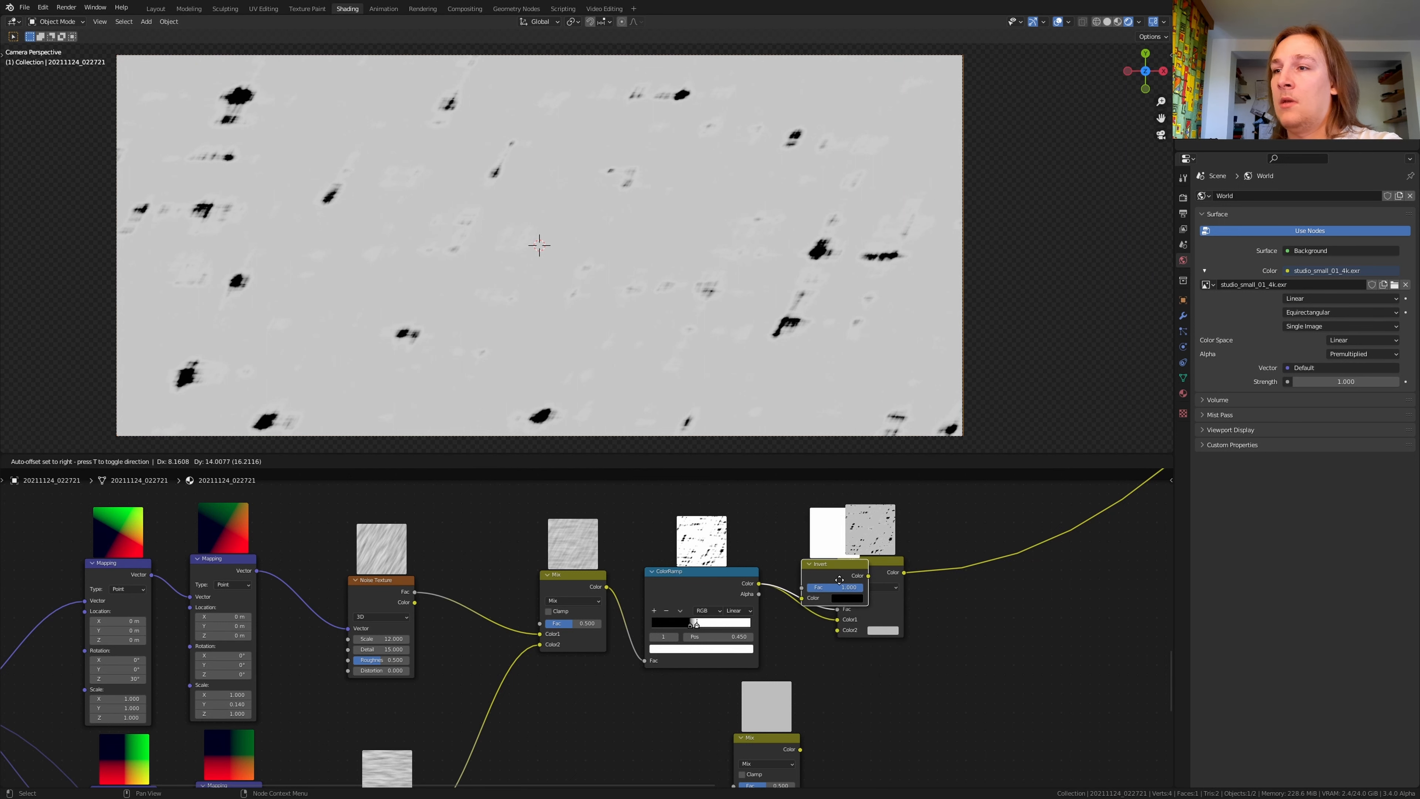
{"action": "left_click", "coordinate": [838, 580]}
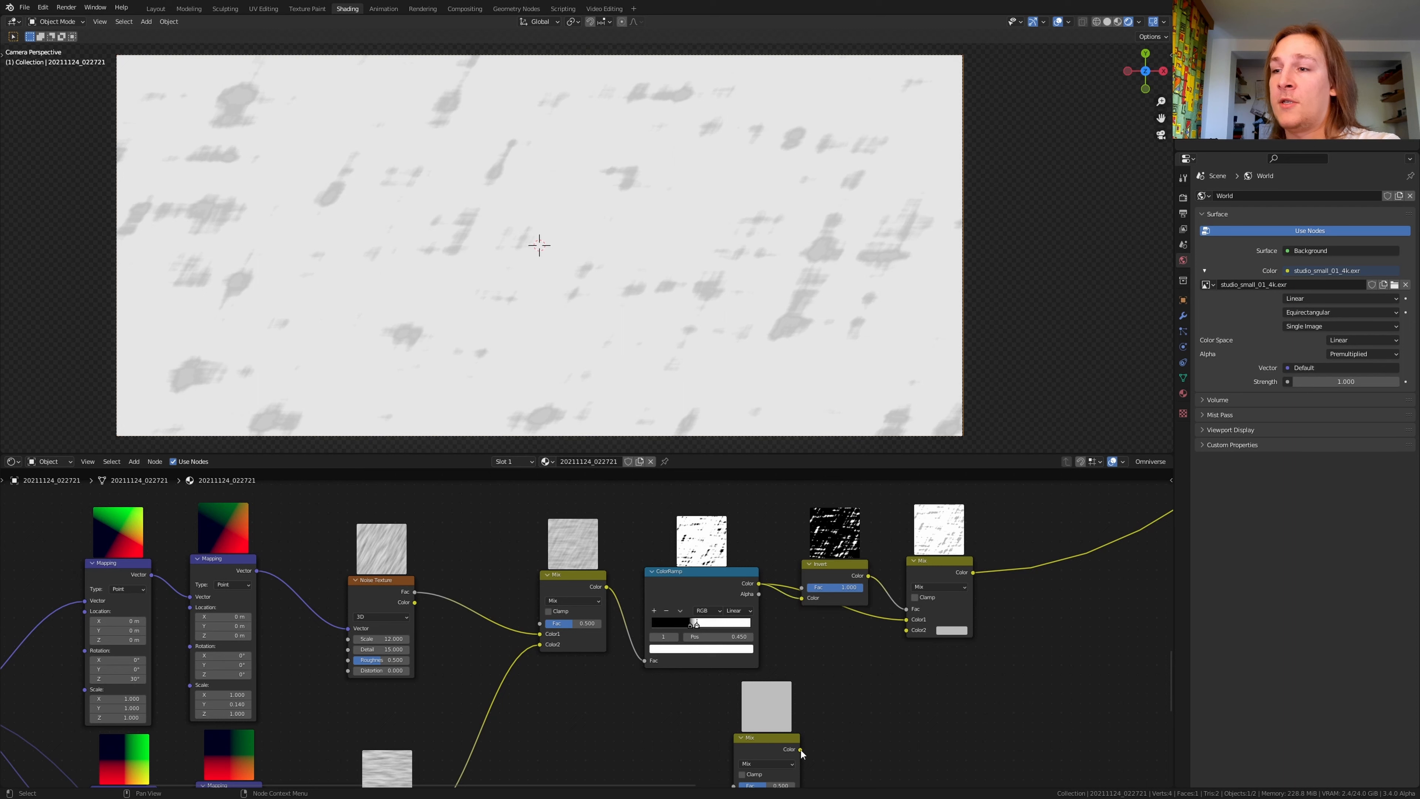
{"action": "left_click_drag", "start_coordinate": [800, 750], "coordinate": [906, 631]}
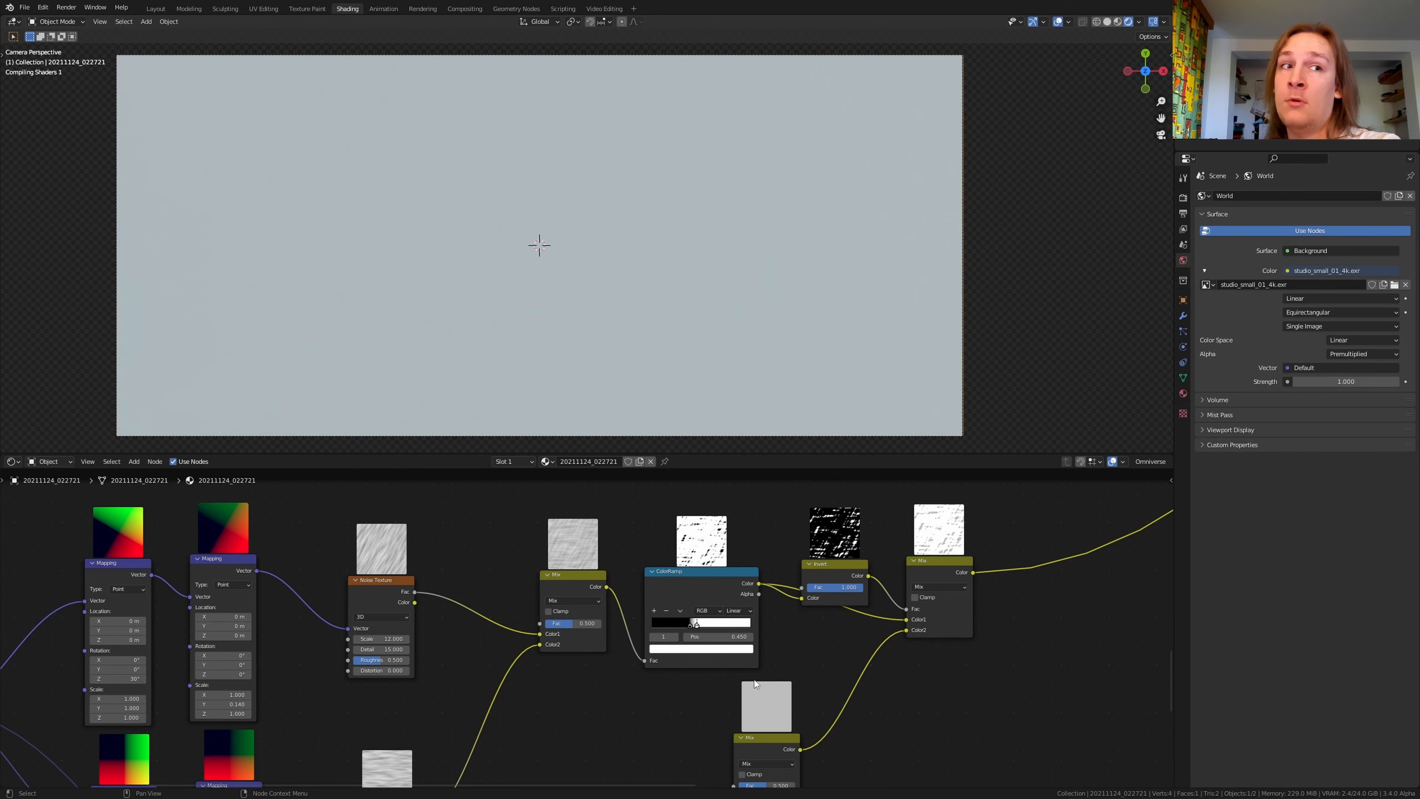
Add a new Noise Texture before the lower Mix copy and connect its Fac output to that Mix's Fac and Color1.
{"action": "mouse_move", "coordinate": [754, 679]}
{"action": "middle_mouse_down"}
{"action": "mouse_move", "coordinate": [766, 603]}
{"action": "mouse_move", "coordinate": [511, 611]}
{"action": "middle_mouse_up"}
{"action": "middle_click_drag", "start_coordinate": [503, 728], "coordinate": [637, 587]}
{"action": "key", "text": "shift+a"}
{"action": "type", "text": "noise"}
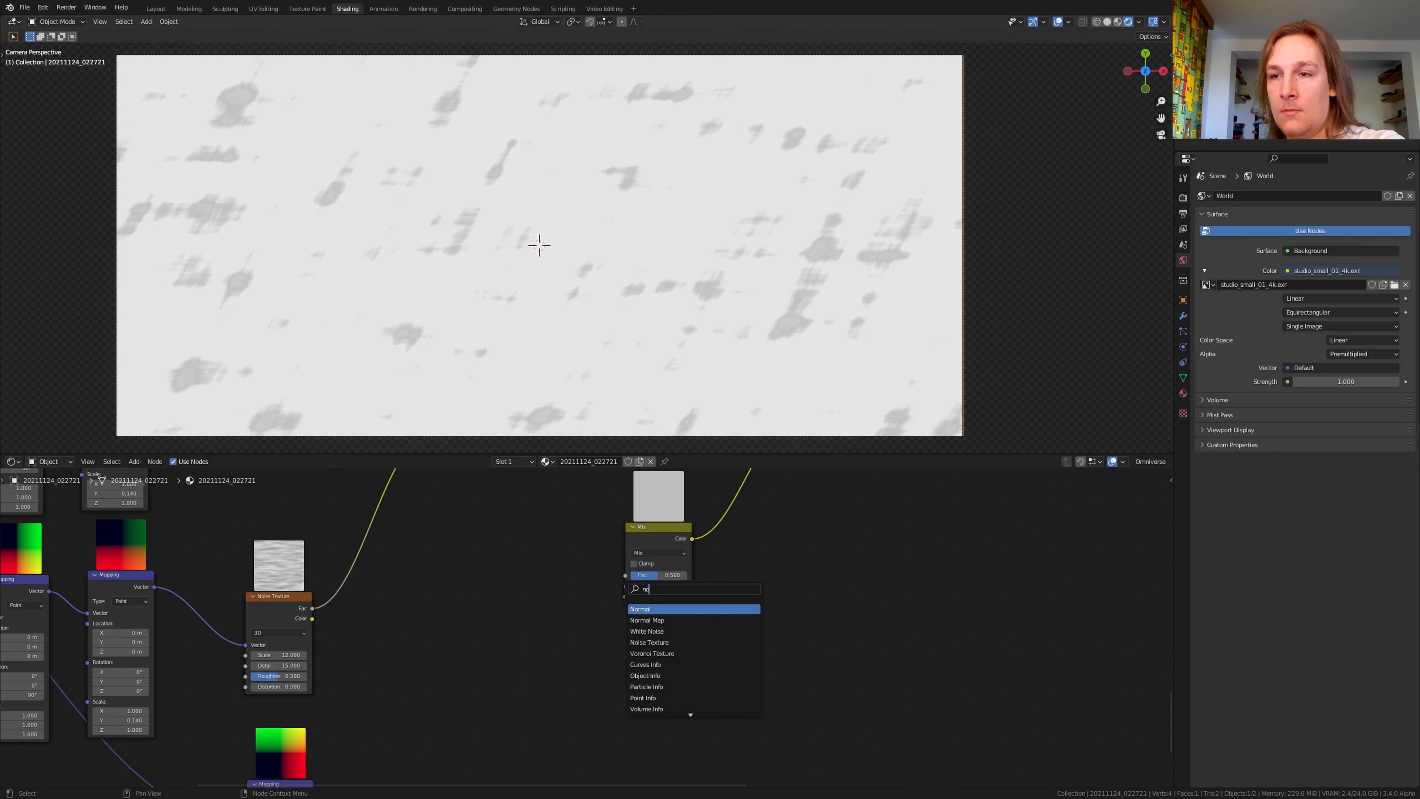
{"action": "key", "text": "Return"}
{"action": "left_click", "coordinate": [524, 626]}
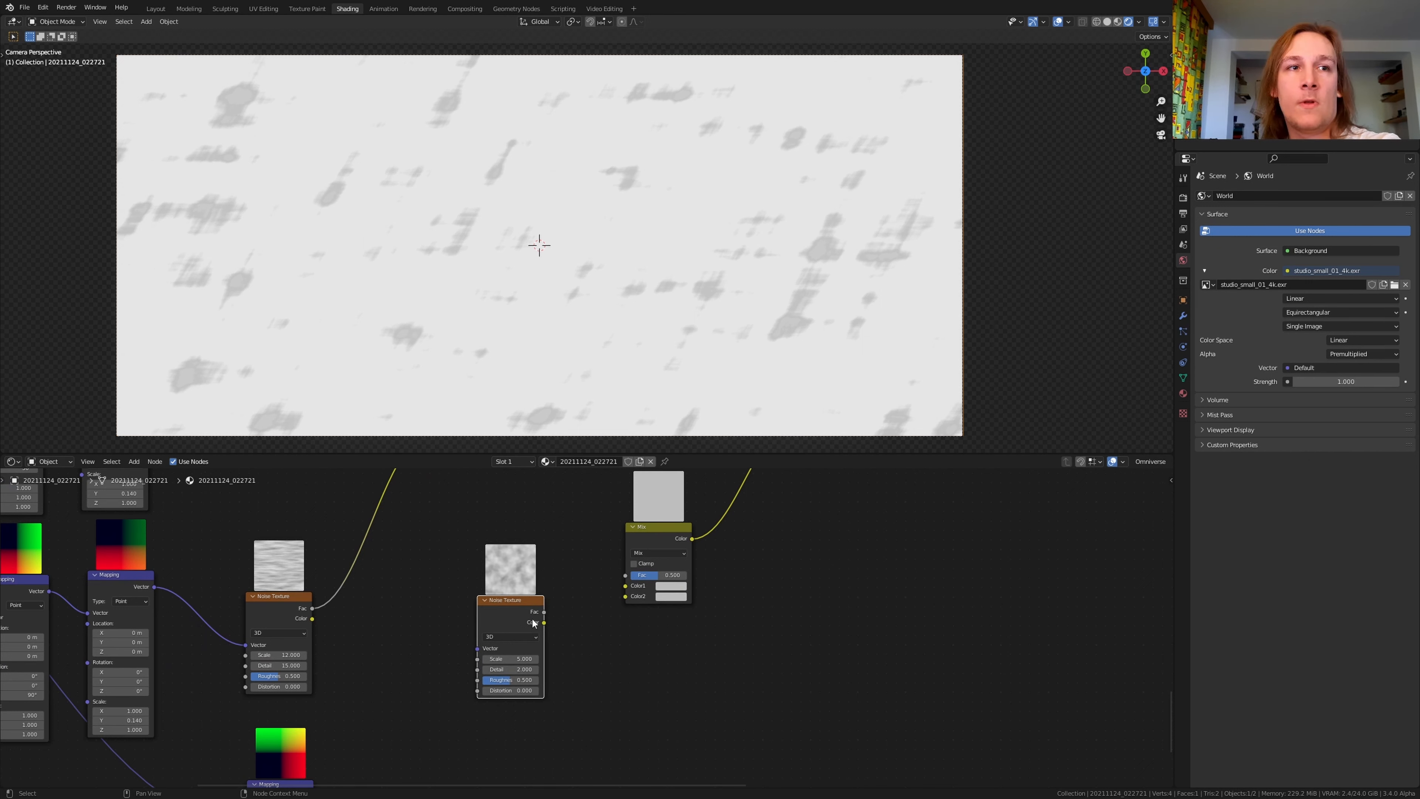
{"action": "scroll", "coordinate": [534, 618], "scroll_direction": "up", "scroll_amount": 2}
{"action": "mouse_move", "coordinate": [548, 611]}
{"action": "left_mouse_down"}
{"action": "mouse_move", "coordinate": [666, 558]}
{"action": "mouse_move", "coordinate": [548, 625]}
{"action": "left_mouse_up"}
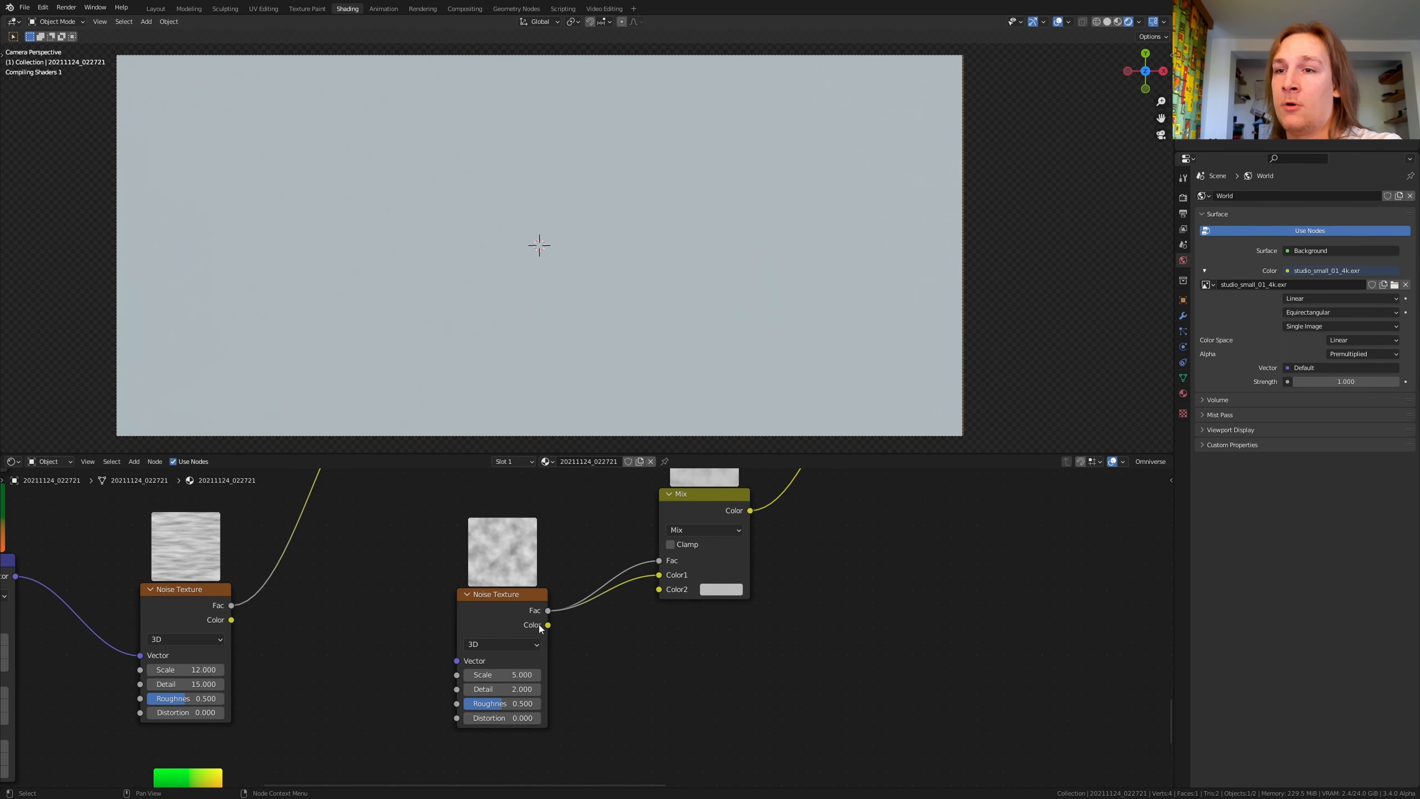
Set the new Noise Texture's Scale to 10000 and Detail to 15.
{"action": "left_click", "coordinate": [517, 674]}
{"action": "type", "text": "10000"}
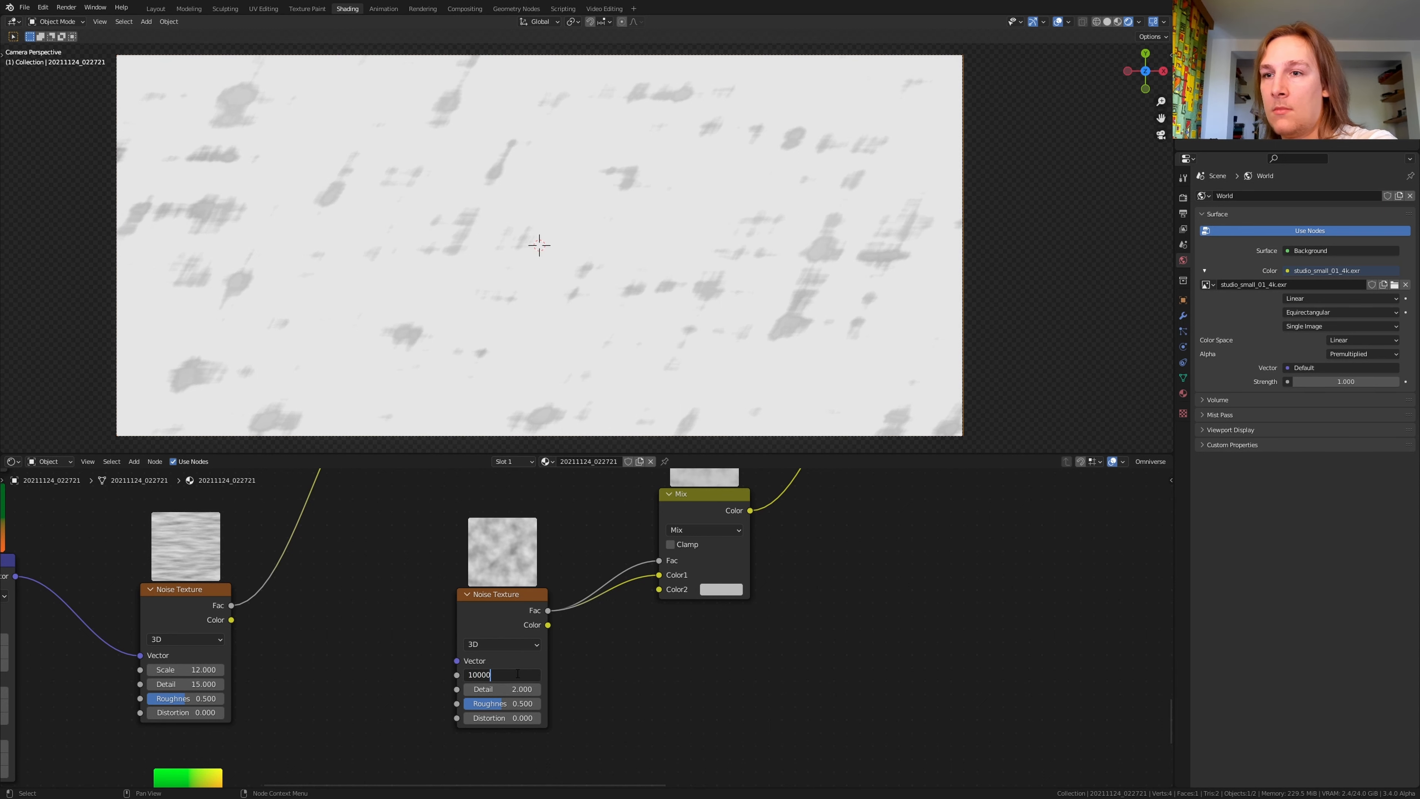
{"action": "key", "text": "Return"}
{"action": "scroll", "coordinate": [518, 673], "scroll_direction": "down", "scroll_amount": 1}
{"action": "middle_click_drag", "start_coordinate": [517, 673], "coordinate": [617, 685]}
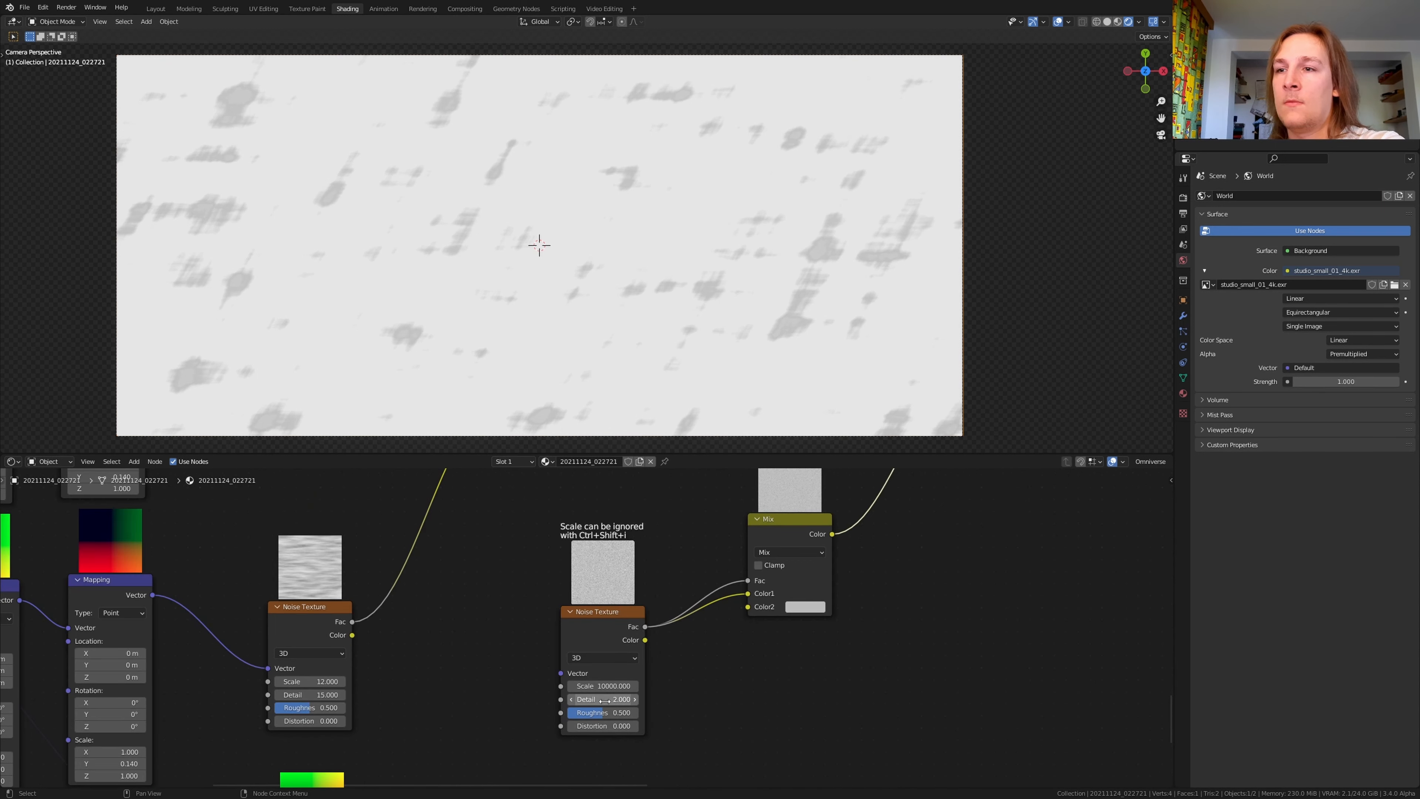
{"action": "left_click", "coordinate": [606, 704]}
{"action": "type", "text": "1"}
{"action": "key", "text": "Escape"}
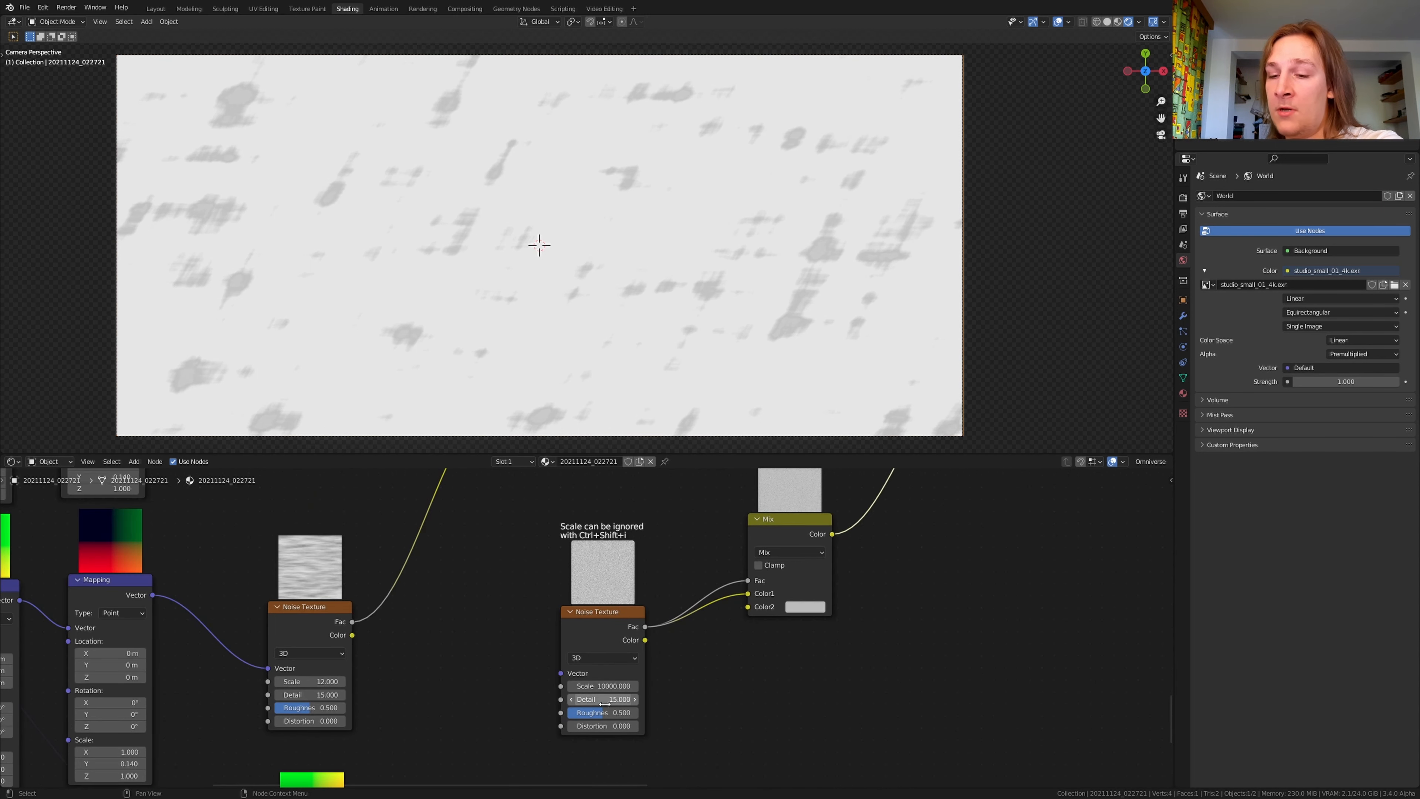
Add a Musgrave Texture node below the fine-grain Noise Texture.
{"action": "middle_click_drag", "start_coordinate": [625, 637], "coordinate": [620, 478]}
{"action": "scroll", "coordinate": [593, 682], "scroll_direction": "down", "scroll_amount": 3}
{"action": "key", "text": "shift+a"}
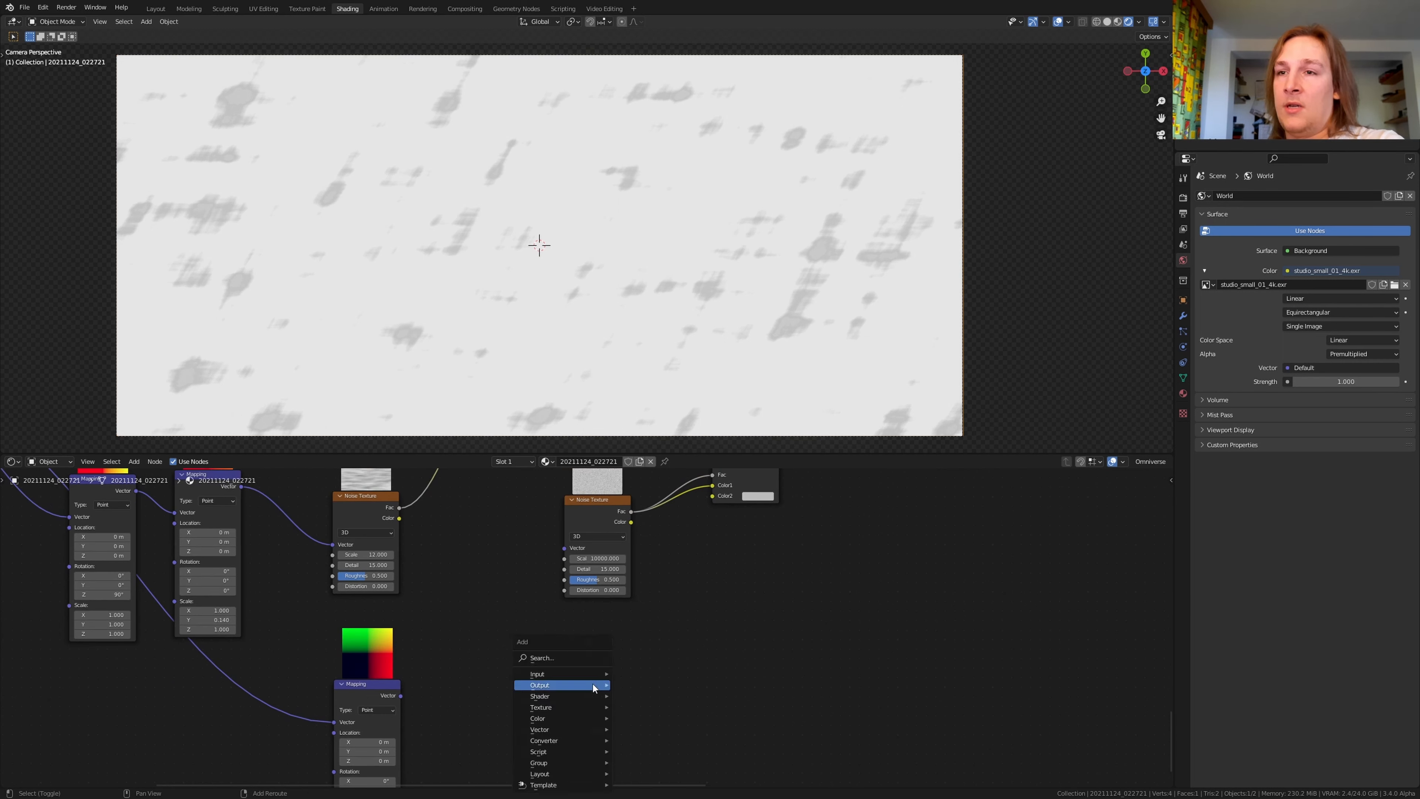
{"action": "type", "text": "m"}
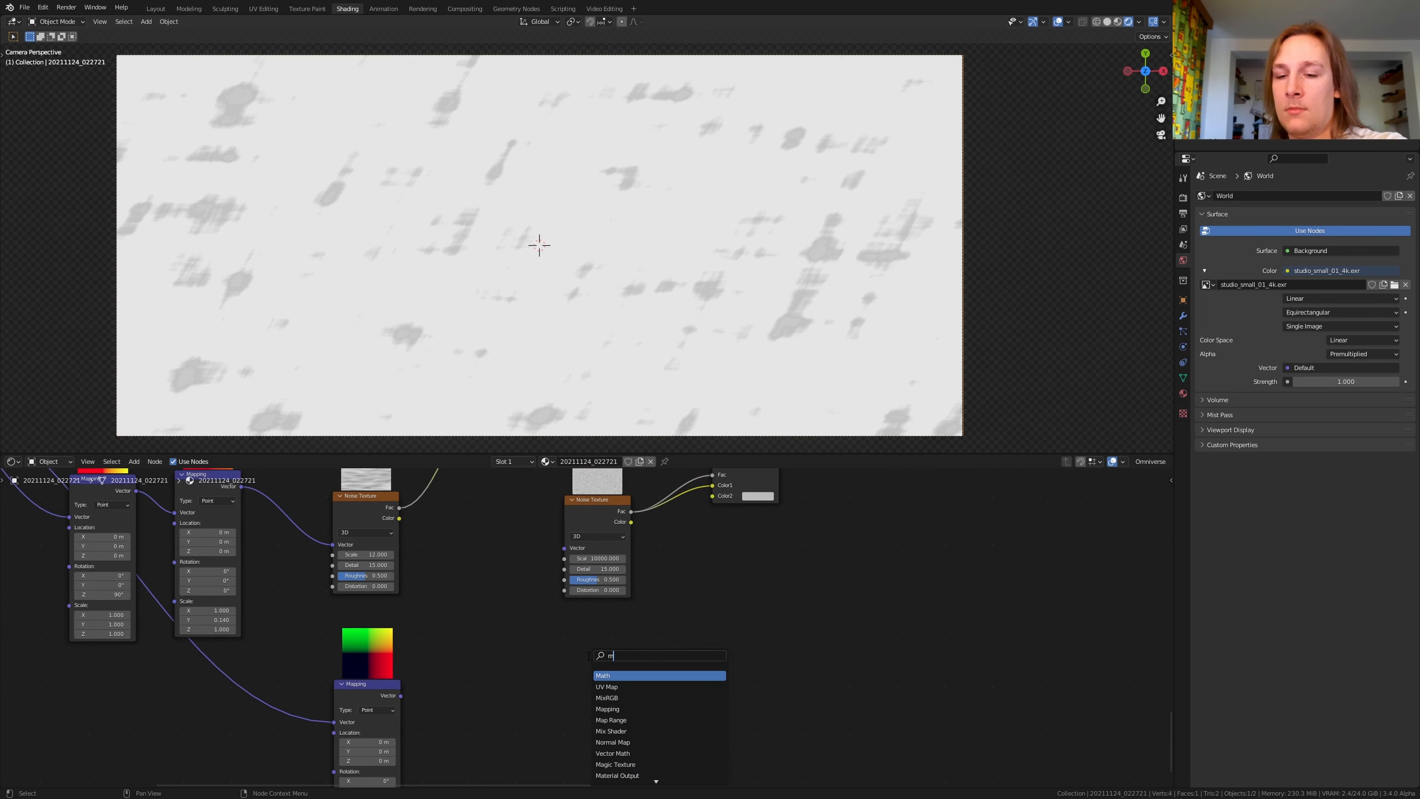
{"action": "type", "text": "usgrave"}
{"action": "key", "text": "Return"}
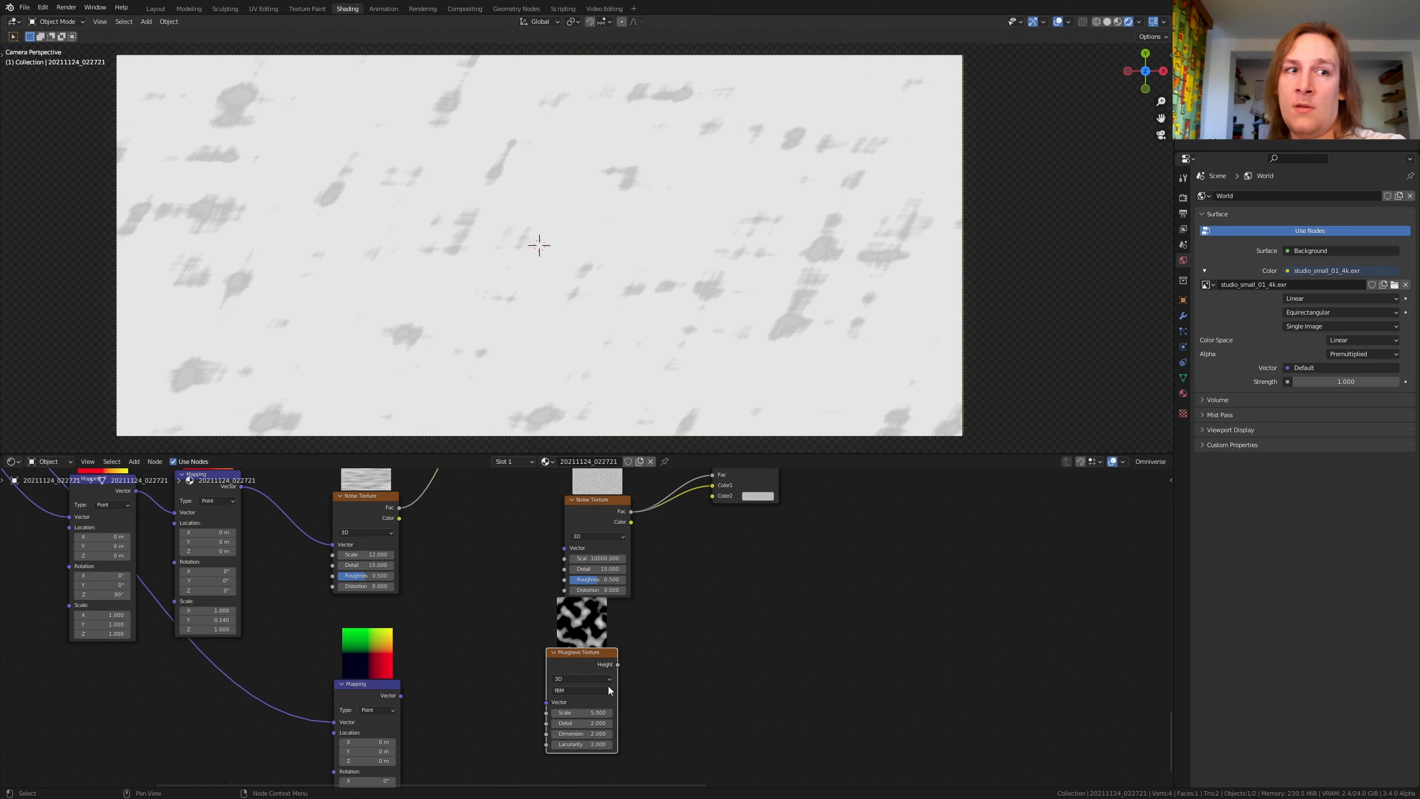
Set the Musgrave Texture's Scale to 90.
{"action": "scroll", "coordinate": [608, 688], "scroll_direction": "up", "scroll_amount": 5}
{"action": "middle_click_drag", "start_coordinate": [605, 688], "coordinate": [567, 646]}
{"action": "left_click", "coordinate": [556, 681]}
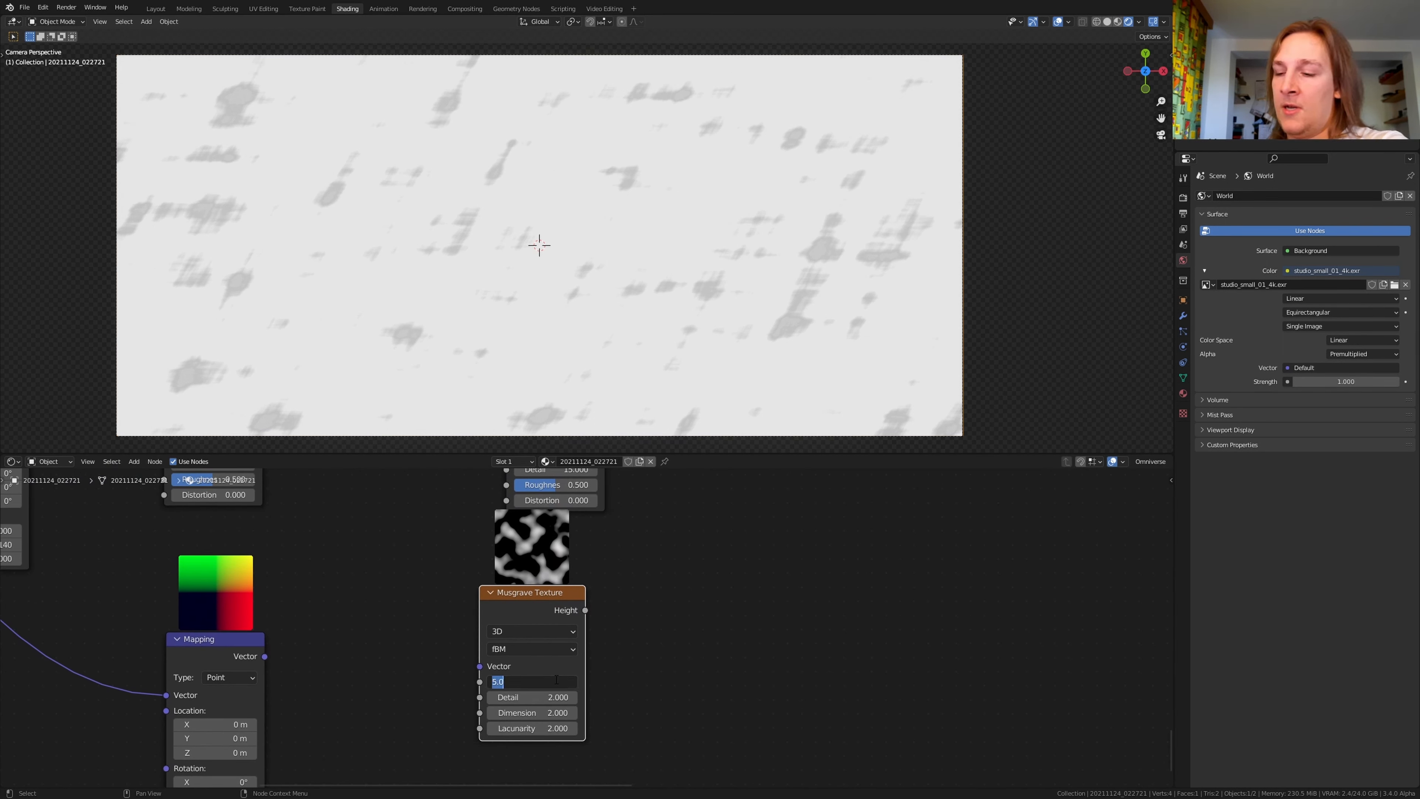
{"action": "type", "text": "90"}
{"action": "key", "text": "Return"}
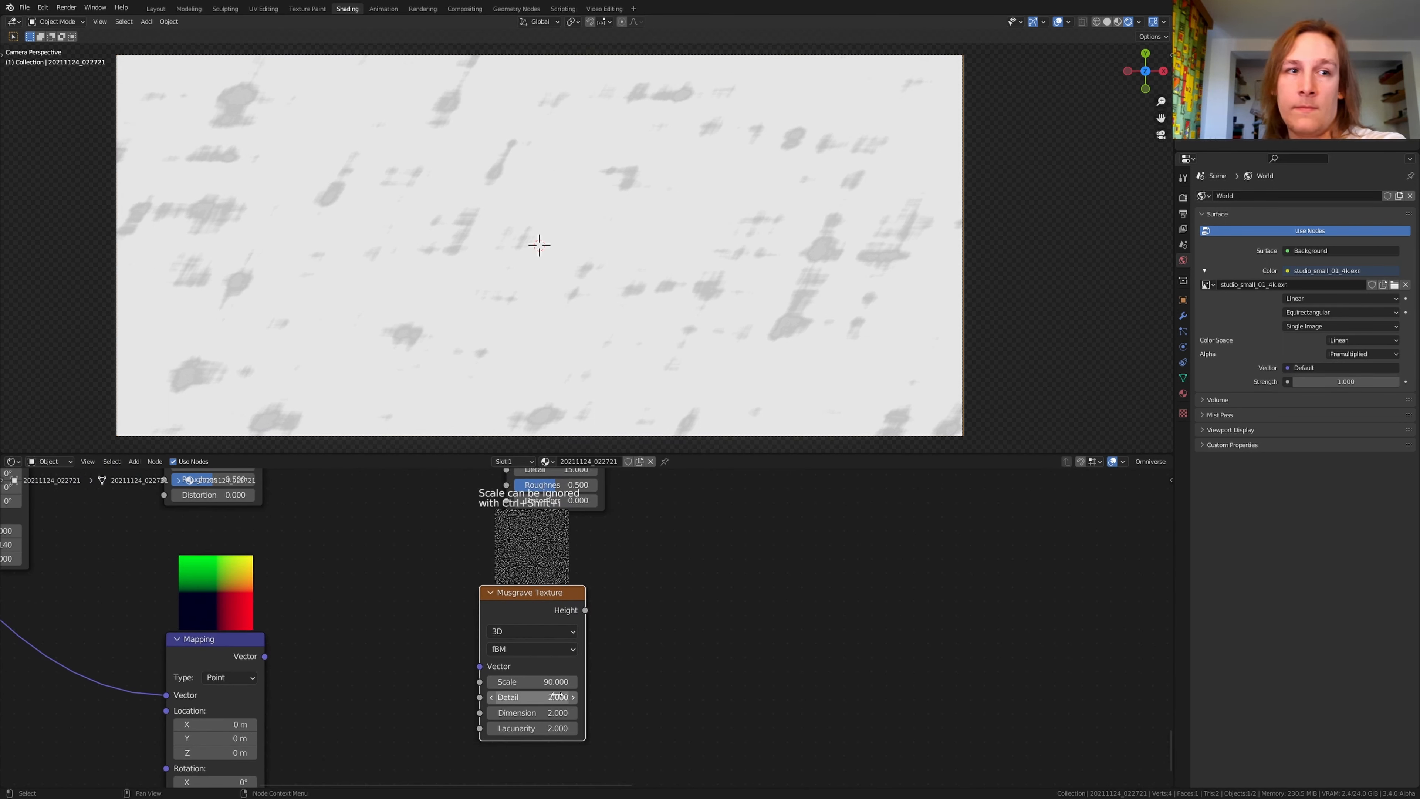
Connect the Musgrave Texture's Height to the lower Mix's Color2, and the lowest Mapping's Vector to the Musgrave's Vector input.
{"action": "scroll", "coordinate": [566, 692], "scroll_direction": "down", "scroll_amount": 3}
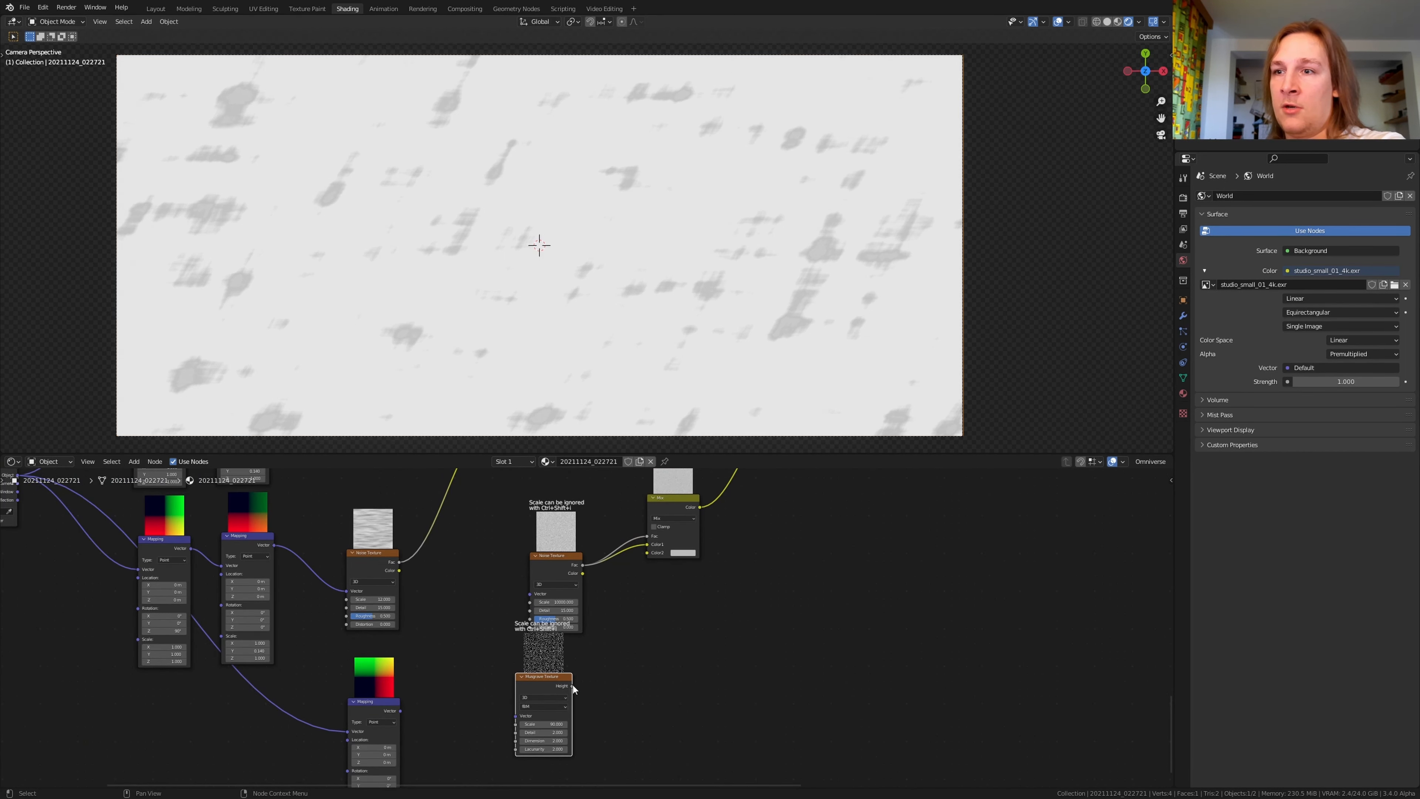
{"action": "left_click_drag", "start_coordinate": [572, 685], "coordinate": [652, 553]}
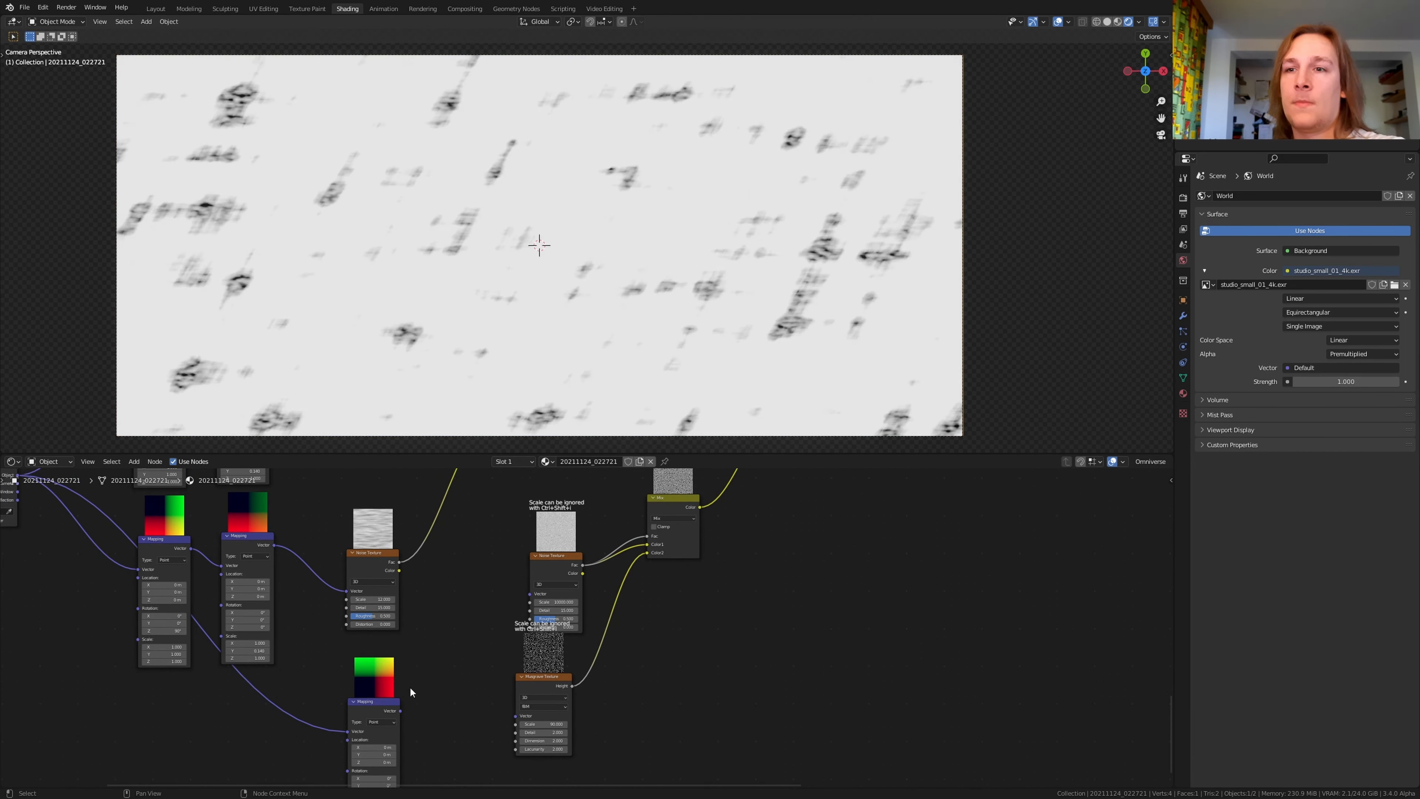
{"action": "left_click_drag", "start_coordinate": [400, 710], "coordinate": [516, 716]}
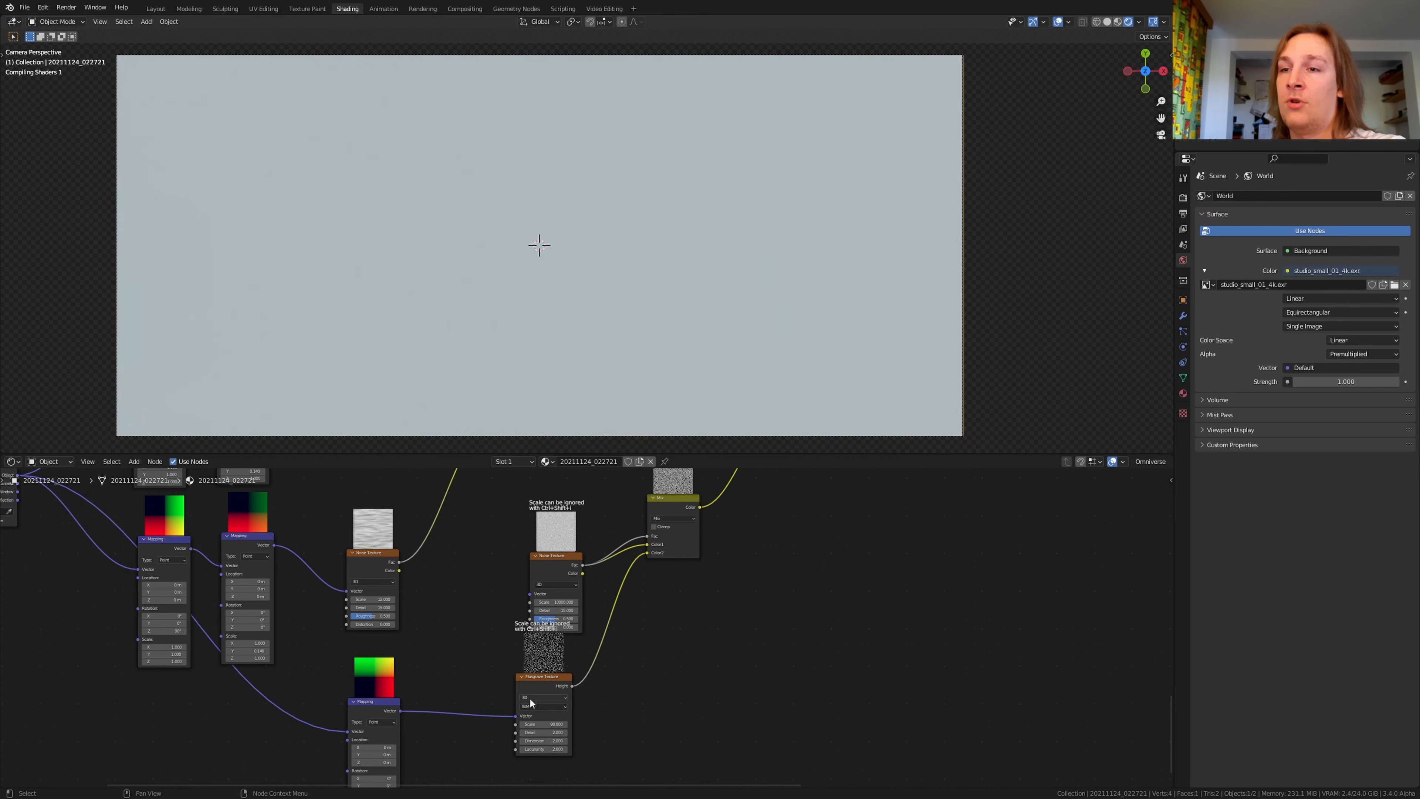
Frame all nodes of the stretched noise setup together and label the frame SCRATCHES.
{"action": "scroll", "coordinate": [611, 632], "scroll_direction": "down", "scroll_amount": 6}
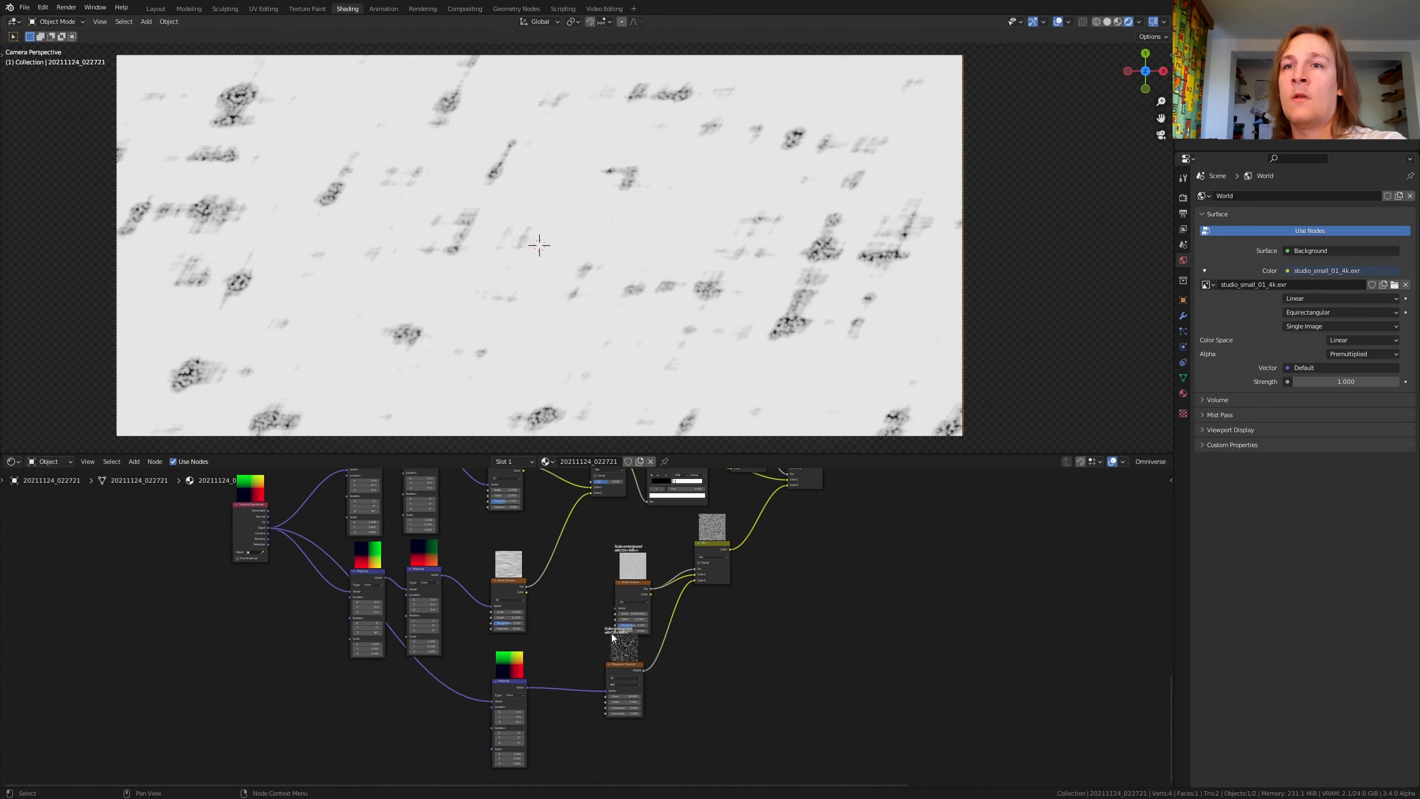
{"action": "left_click_drag", "start_coordinate": [784, 736], "coordinate": [383, 525]}
{"action": "key", "text": "ctrl+j"}
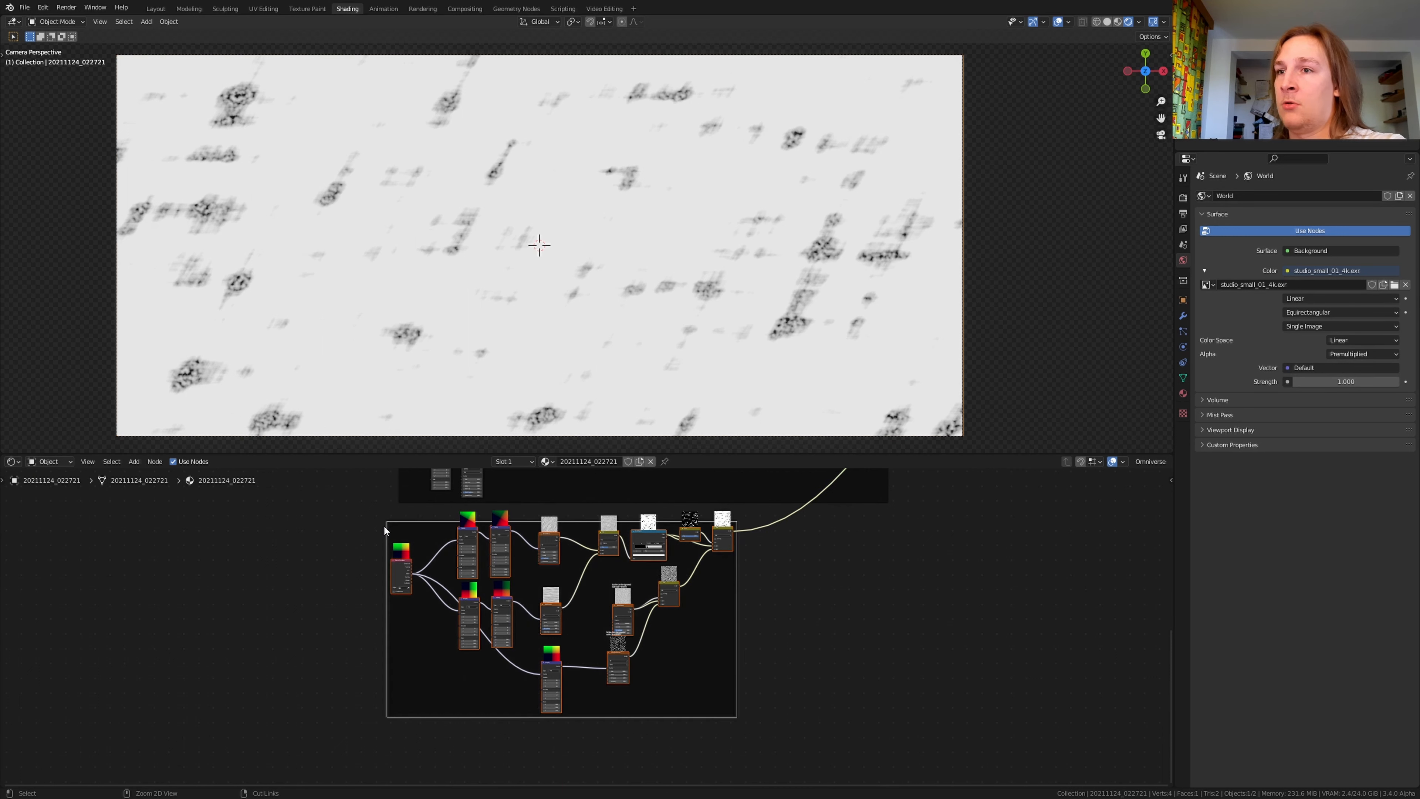
{"action": "key", "text": "n"}
{"action": "left_click", "coordinate": [1112, 508]}
{"action": "type", "text": "S"}
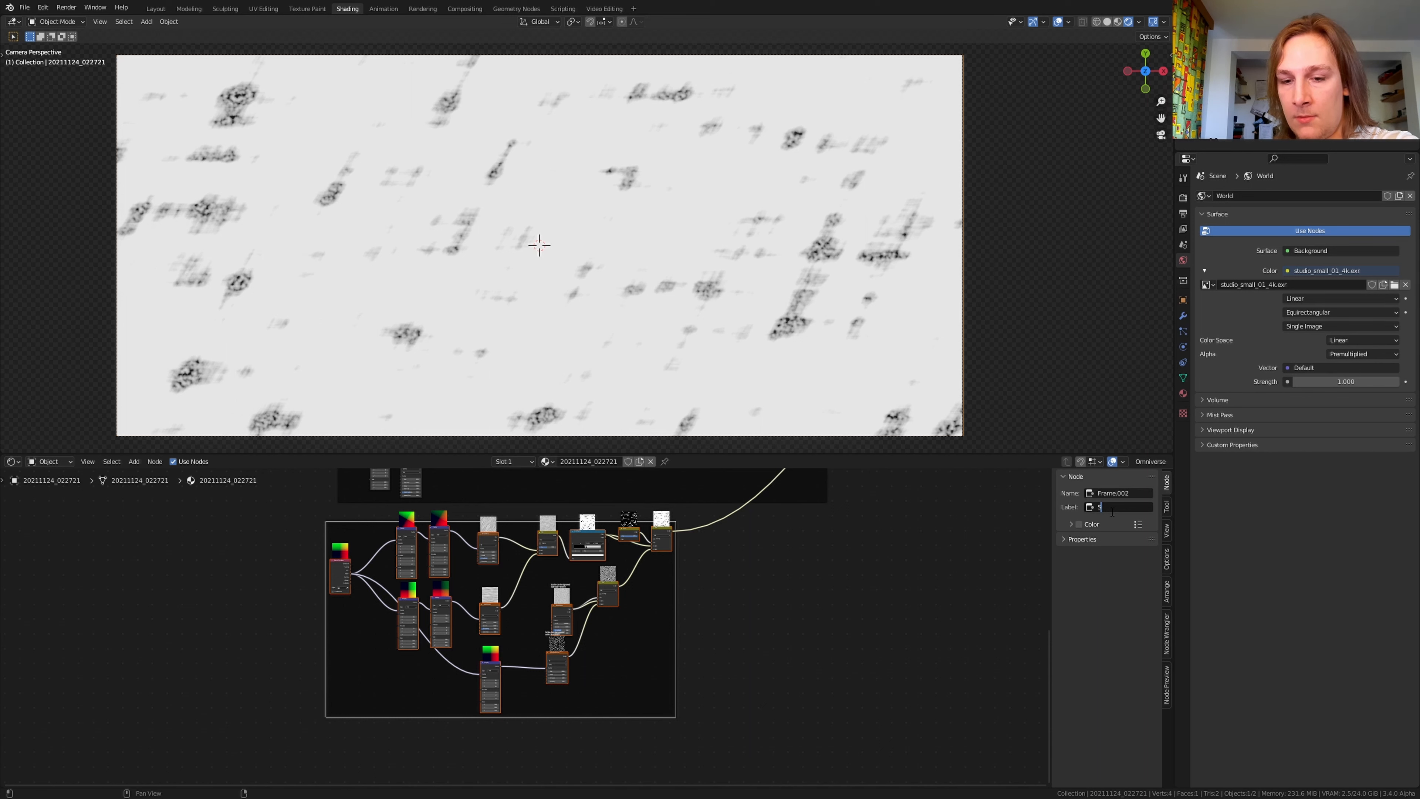
{"action": "type", "text": "CRATCHES"}
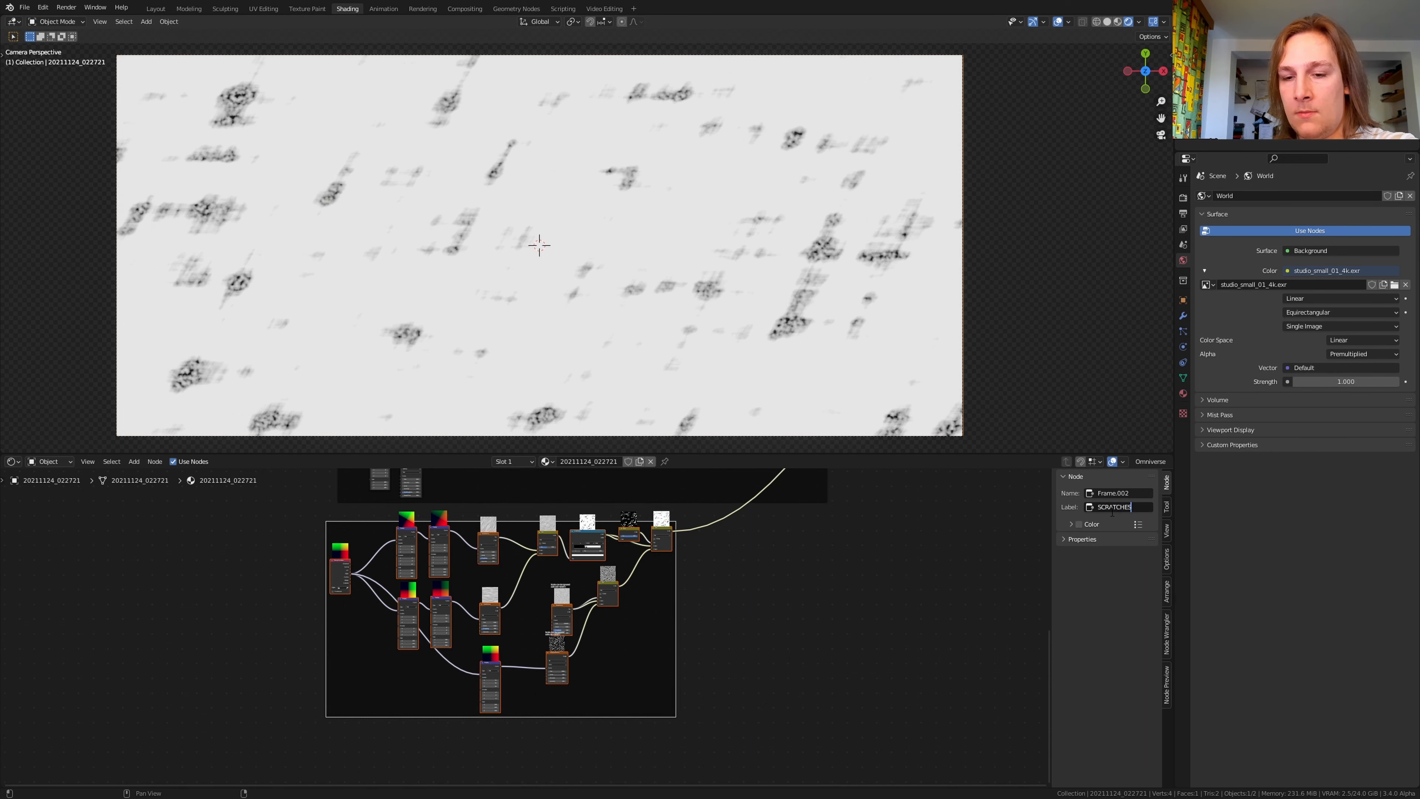
{"action": "key", "text": "Return"}
{"action": "key", "text": "n"}
Connect the Color output of the last Mix in the scratches frame to Color2 of the first upper-row Mix in the VIGNETTE frame.
{"action": "scroll", "coordinate": [660, 615], "scroll_direction": "up", "scroll_amount": 5}
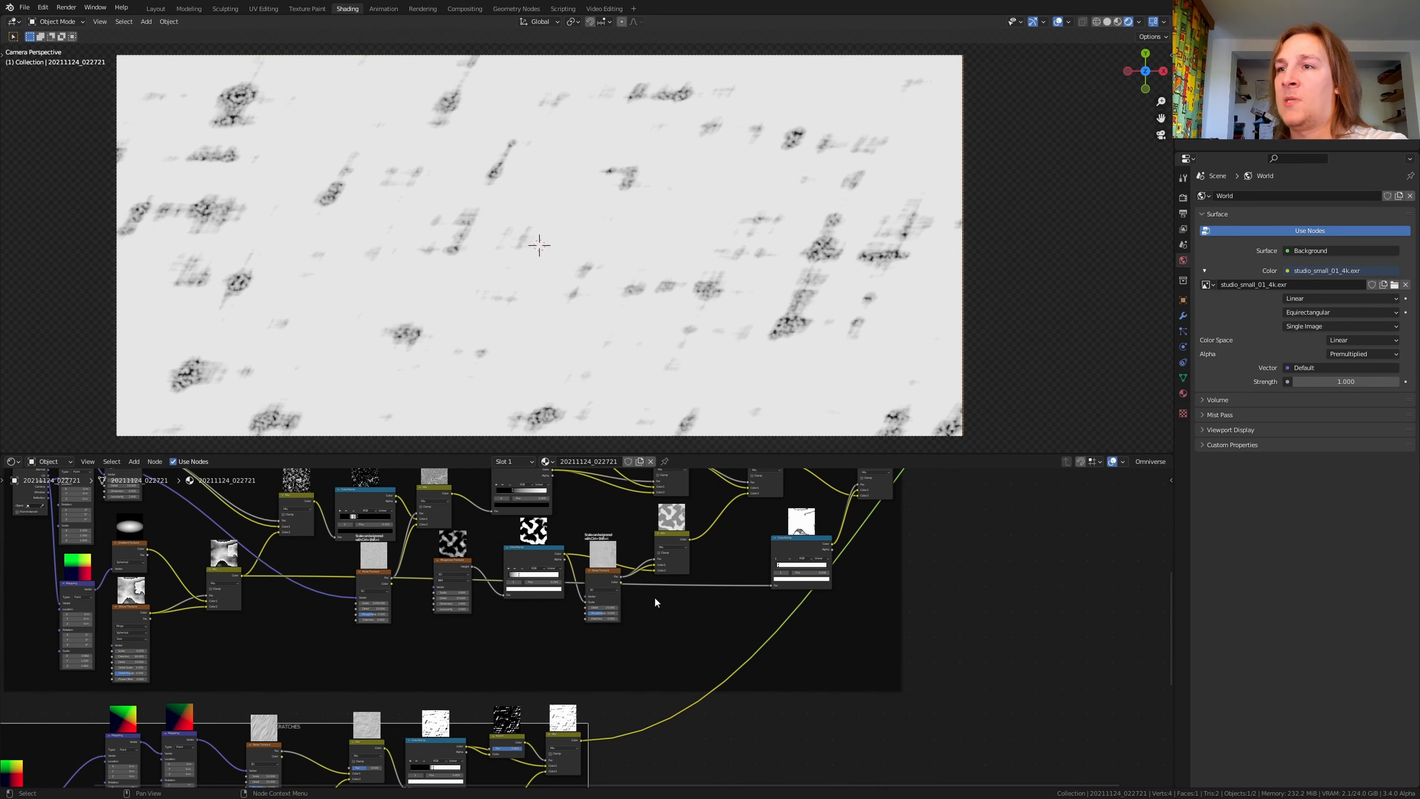
{"action": "middle_click_drag", "start_coordinate": [643, 632], "coordinate": [643, 645]}
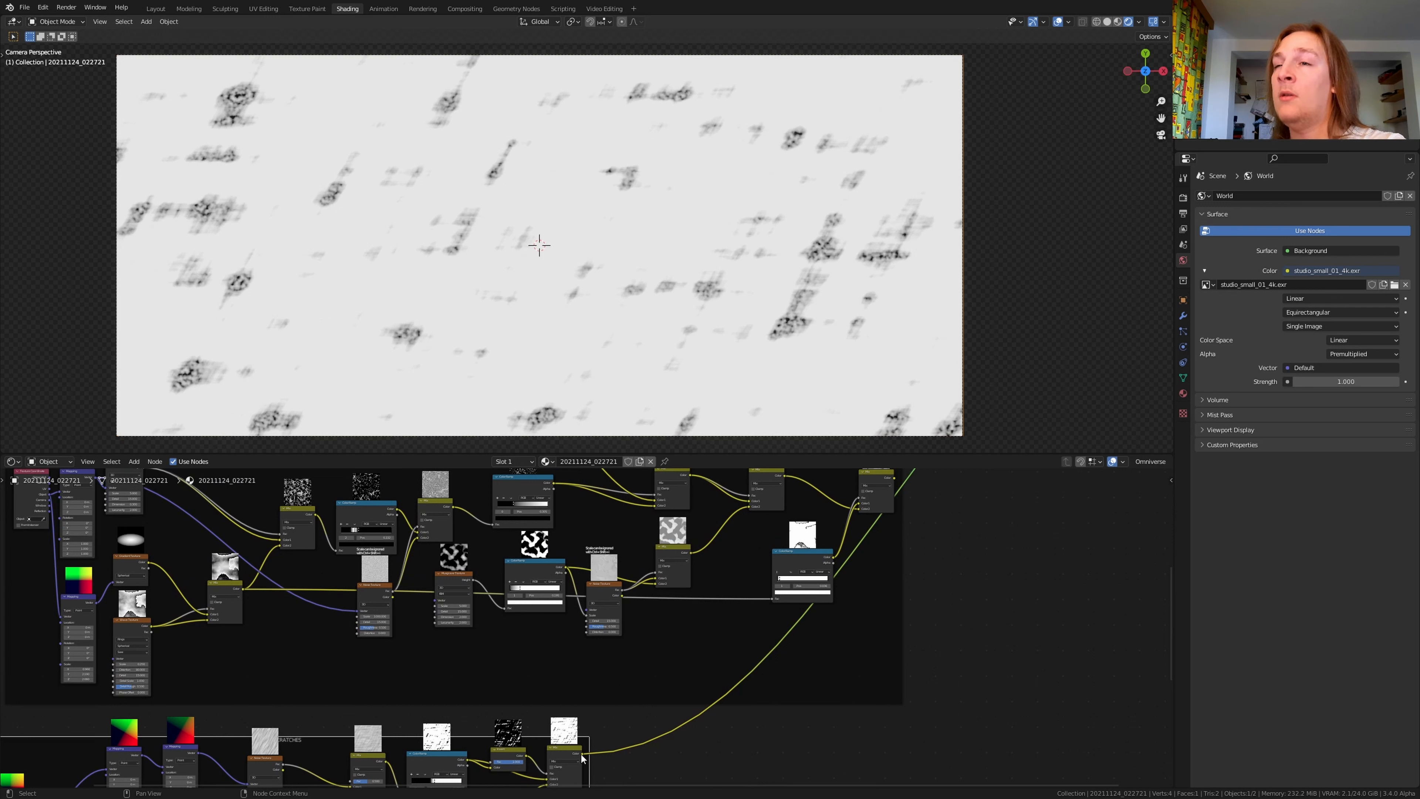
{"action": "left_click_drag", "start_coordinate": [582, 755], "coordinate": [655, 506]}
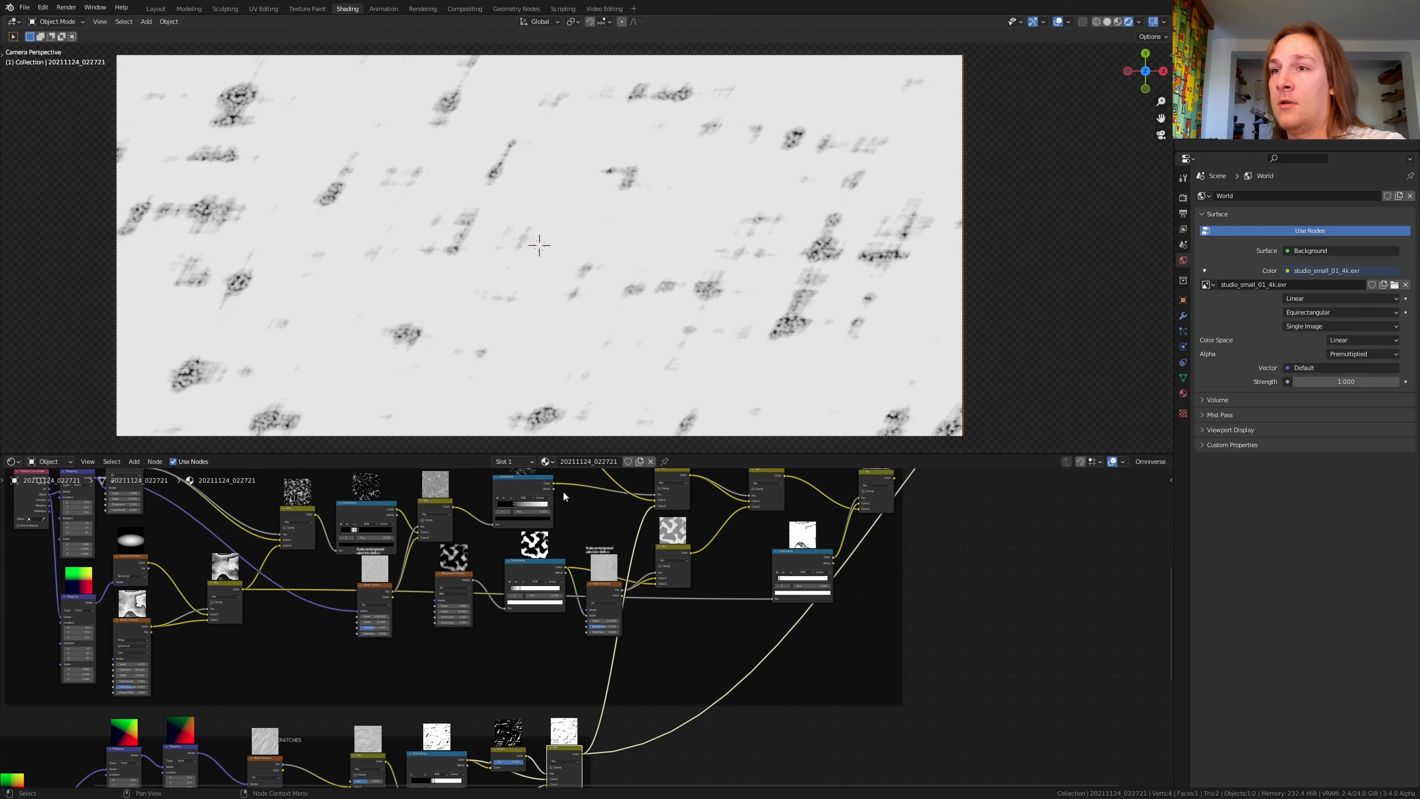
Move the Mix Shader close to the Material Output and connect its output to the Surface input.
{"action": "key", "text": "Home"}
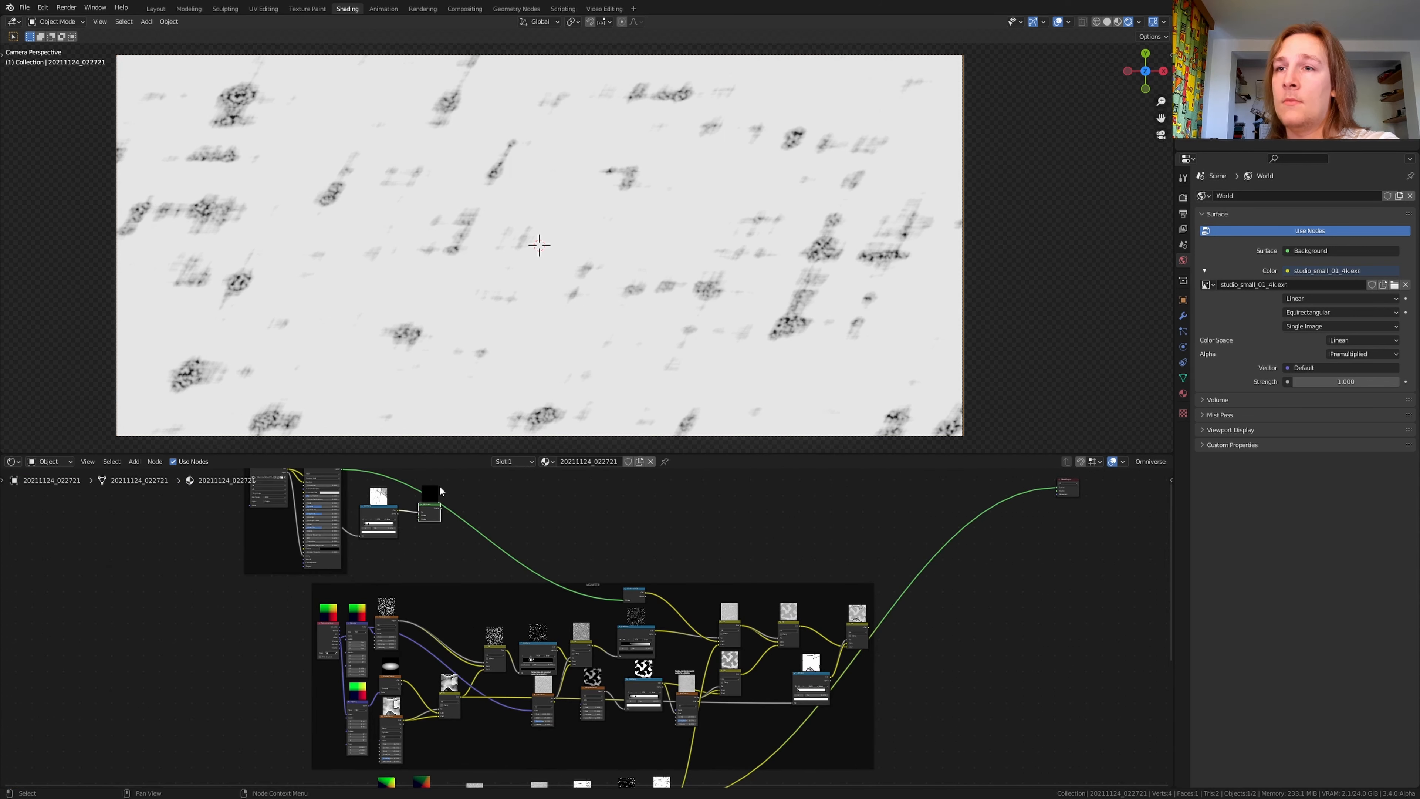
{"action": "key", "text": "g"}
{"action": "left_click", "coordinate": [957, 513]}
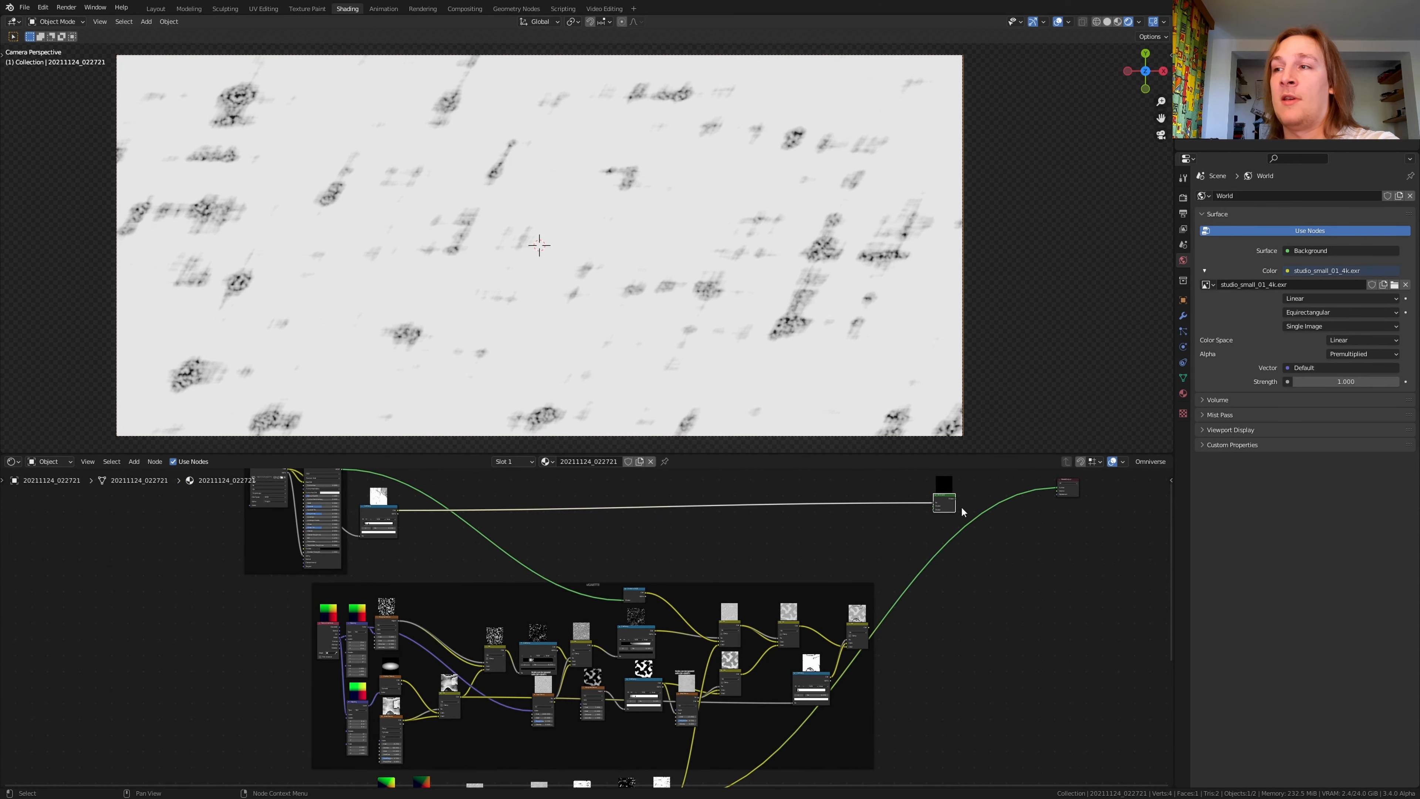
{"action": "scroll", "coordinate": [1019, 495], "scroll_direction": "up", "scroll_amount": 1}
{"action": "middle_click_drag", "start_coordinate": [988, 507], "coordinate": [789, 571]}
{"action": "scroll", "coordinate": [751, 584], "scroll_direction": "up", "scroll_amount": 4}
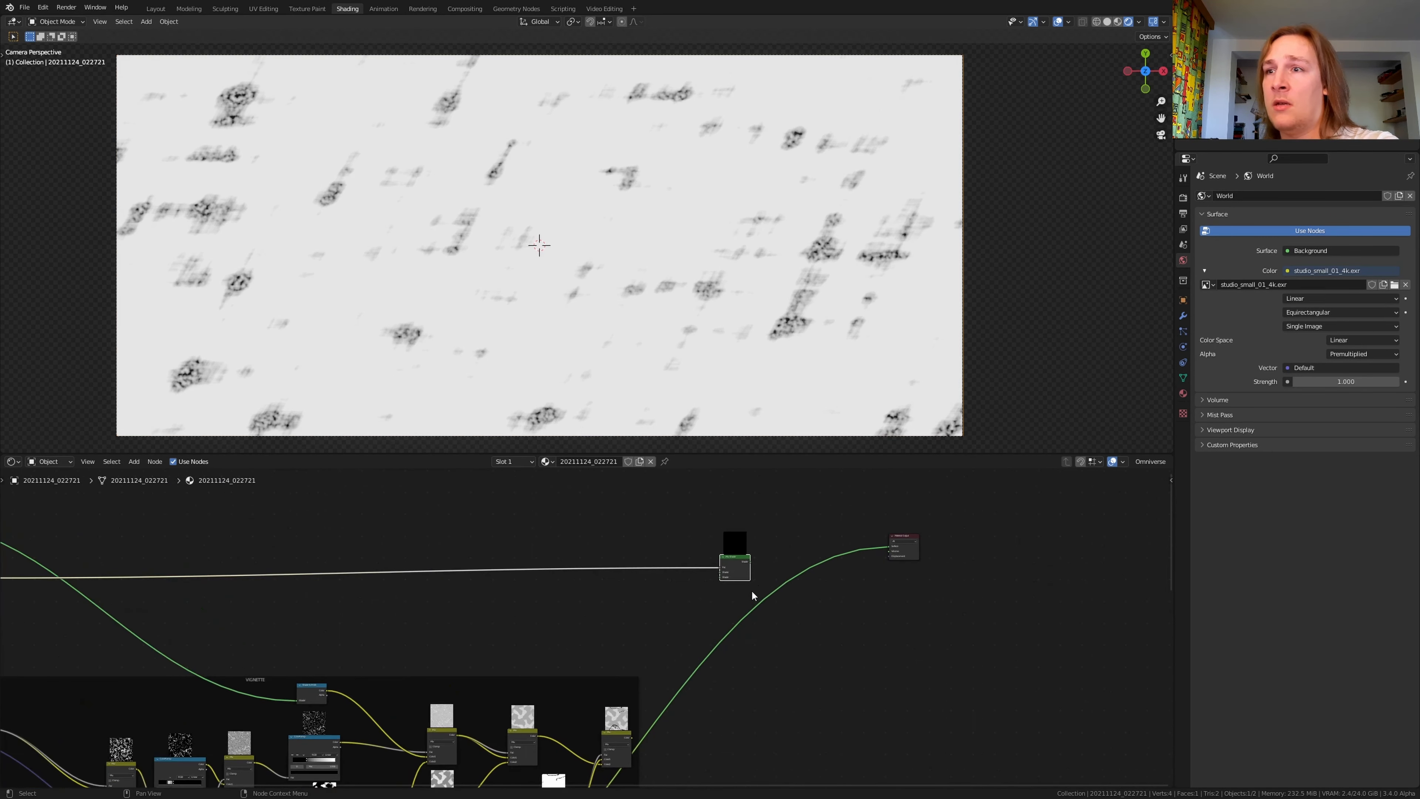
{"action": "left_click", "coordinate": [742, 572], "text": "ctrl+shift"}
Add a reroute on the link entering the Shader to RGB node and connect it to the Mix Shader's second Shader input.
{"action": "middle_click_drag", "start_coordinate": [303, 694], "coordinate": [381, 670]}
{"action": "scroll", "coordinate": [273, 679], "scroll_direction": "up", "scroll_amount": 8}
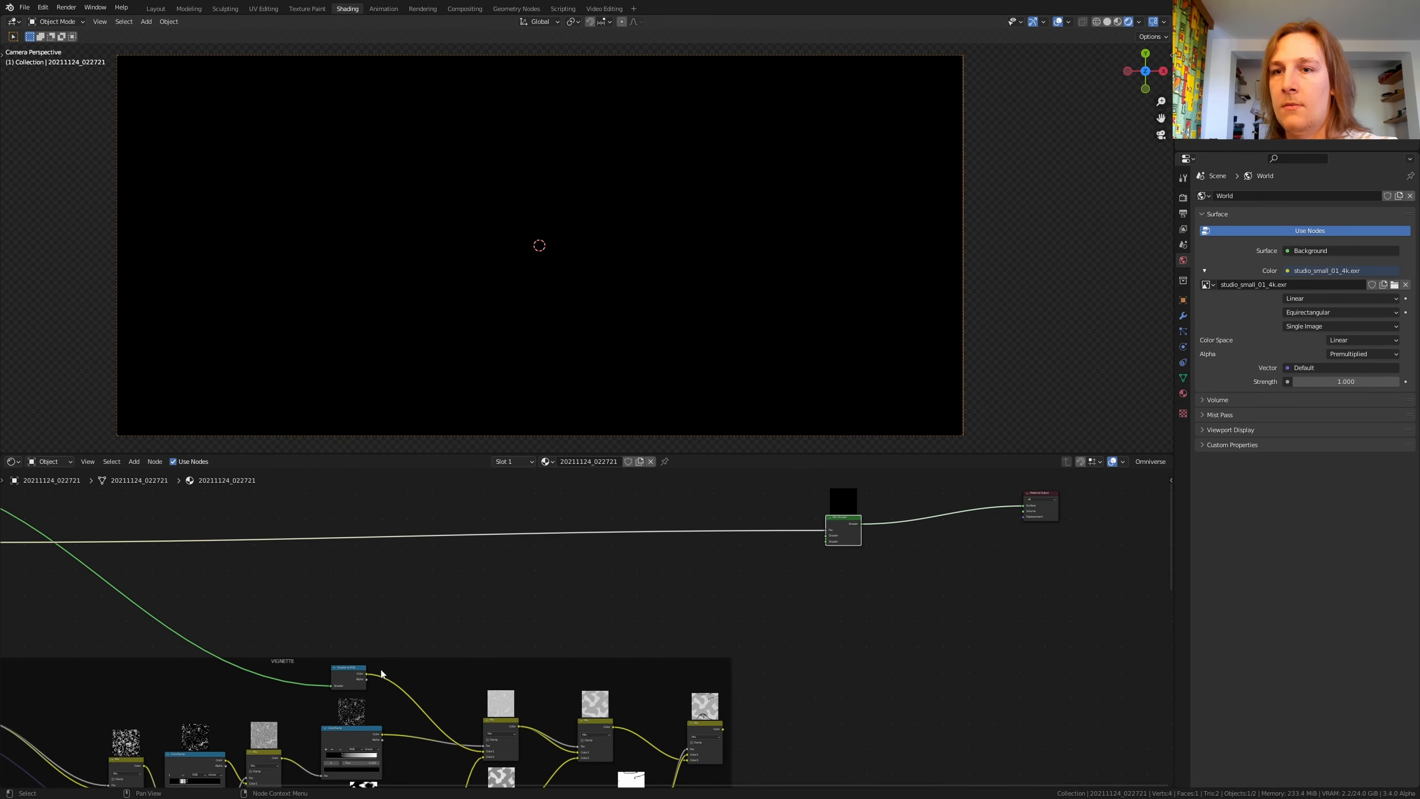
{"action": "scroll", "coordinate": [273, 679], "scroll_direction": "up", "scroll_amount": 1}
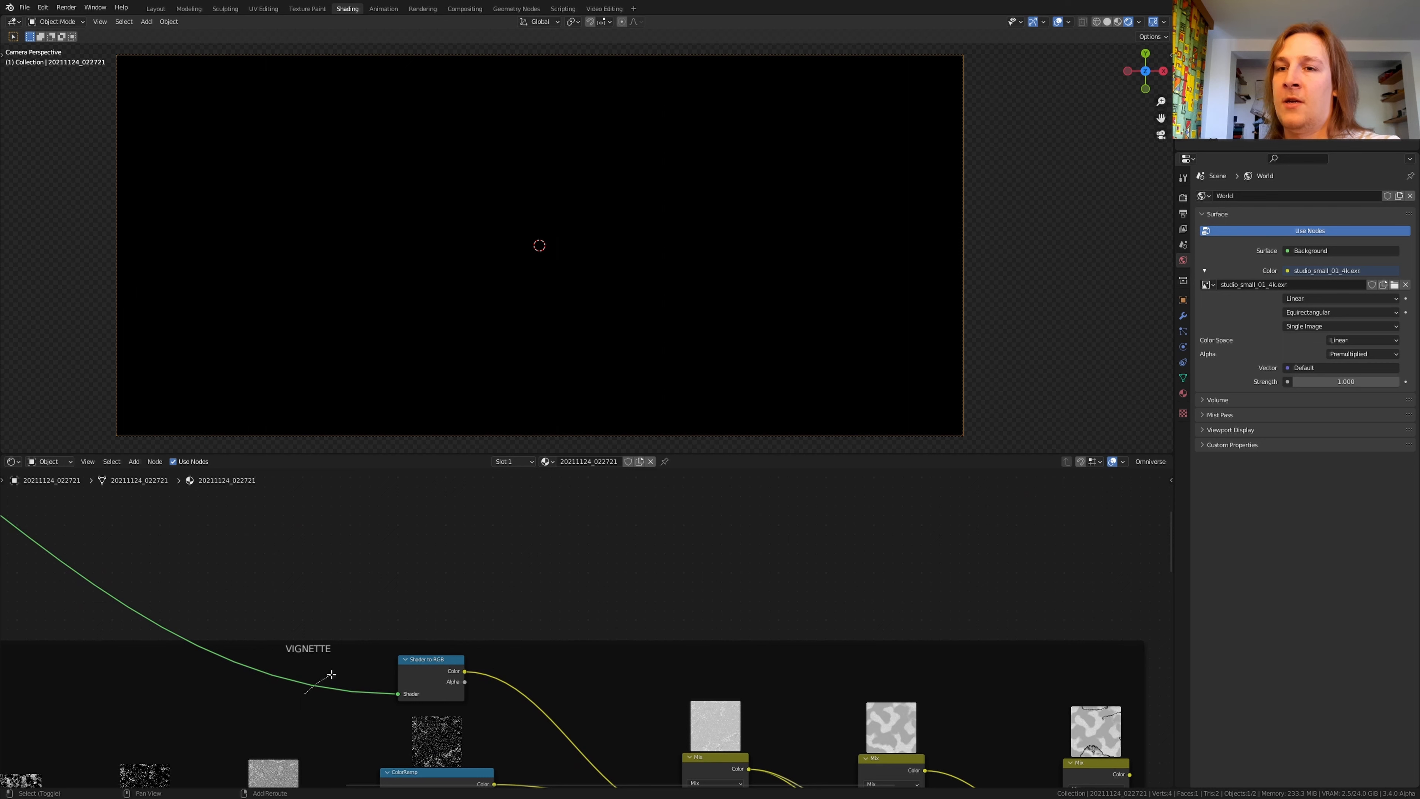
{"action": "right_click_drag", "start_coordinate": [332, 674], "coordinate": [317, 686], "text": "shift"}
{"action": "left_click_drag", "start_coordinate": [314, 685], "coordinate": [1015, 656]}
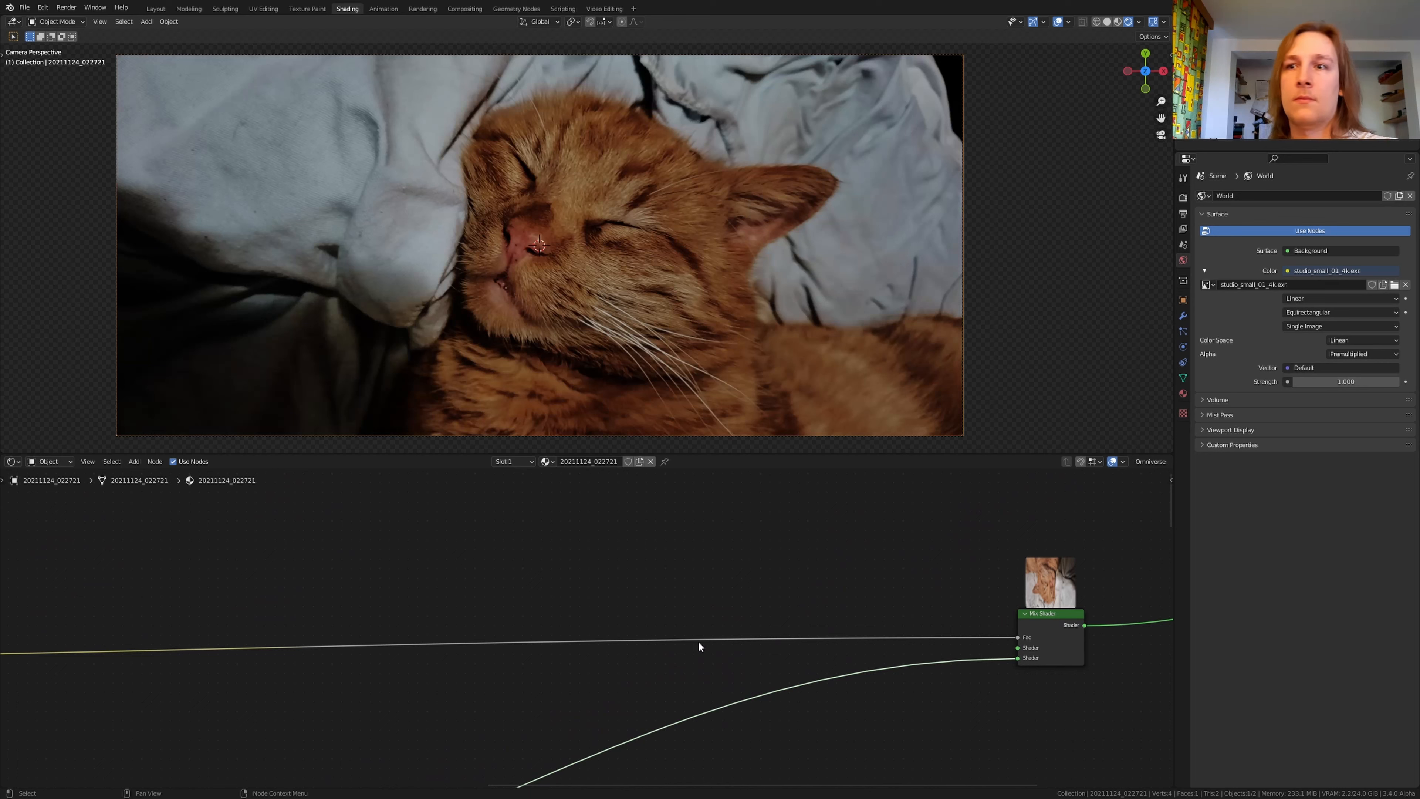
Connect the Color of the last Mix in the VIGNETTE frame to the Mix Shader's first Shader input.
{"action": "scroll", "coordinate": [699, 642], "scroll_direction": "down", "scroll_amount": 10}
{"action": "middle_click_drag", "start_coordinate": [618, 699], "coordinate": [516, 563]}
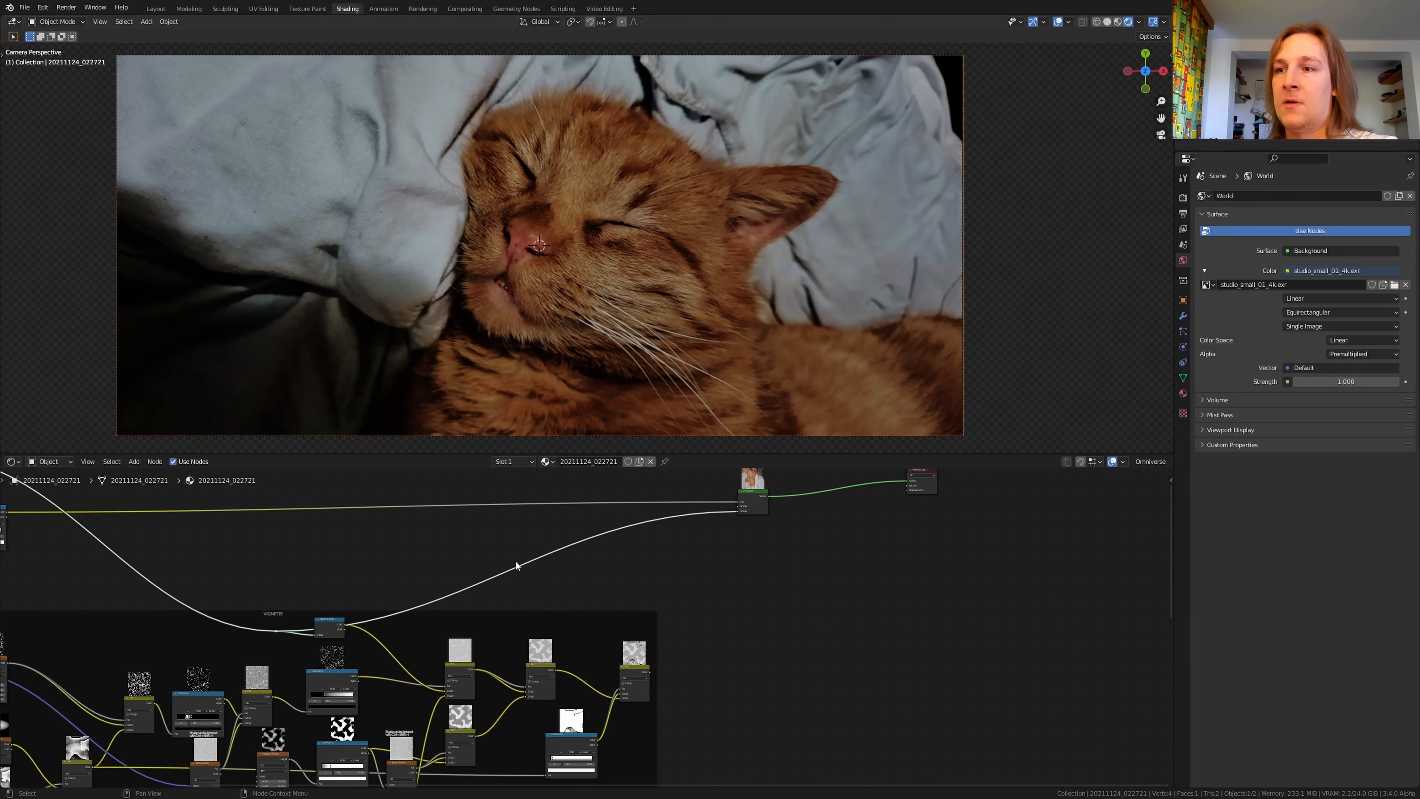
{"action": "scroll", "coordinate": [646, 667], "scroll_direction": "up", "scroll_amount": 5}
{"action": "left_click_drag", "start_coordinate": [651, 673], "coordinate": [777, 552]}
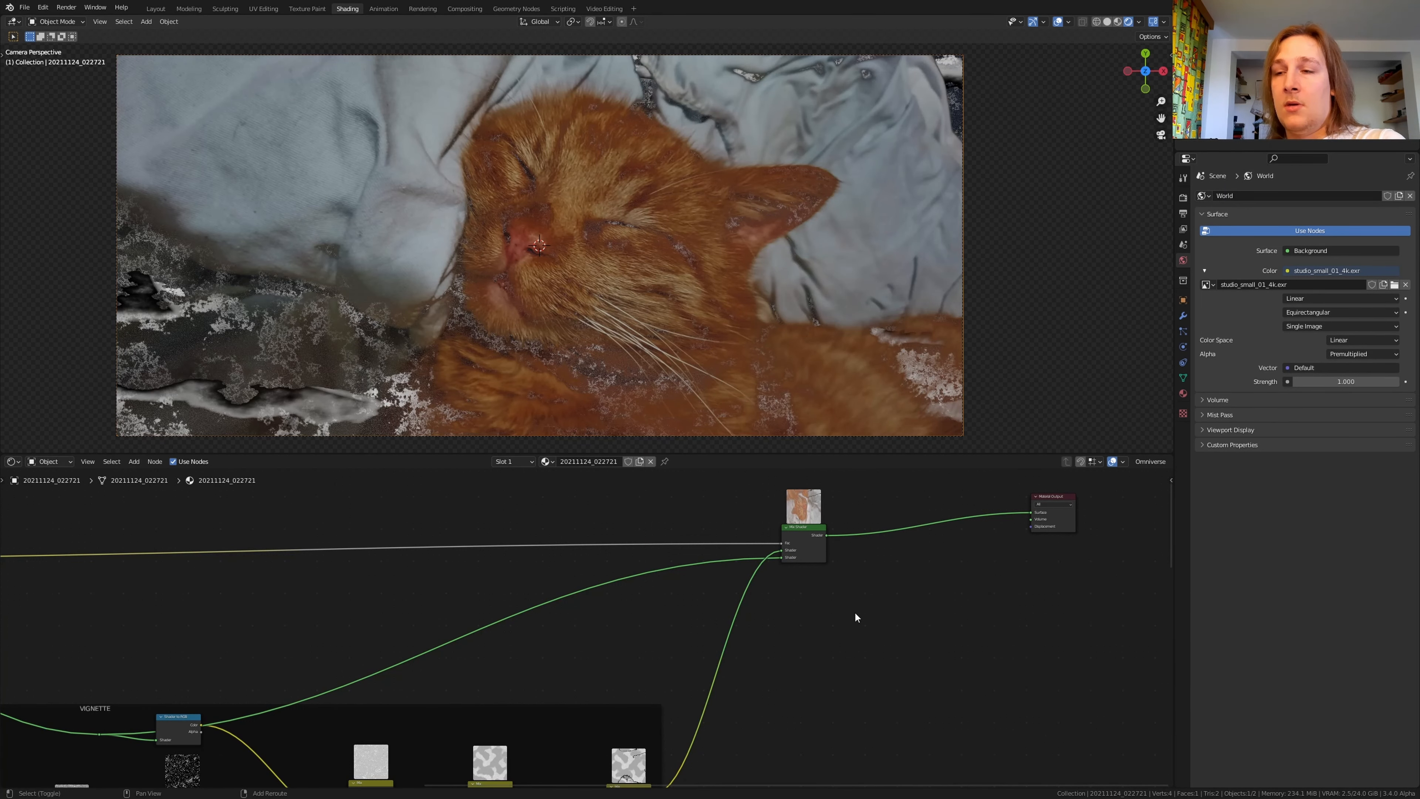
Insert a Shader to RGB node between the Mix Shader and the Material Output.
{"action": "key", "text": "shift+a"}
{"action": "type", "text": "shader"}
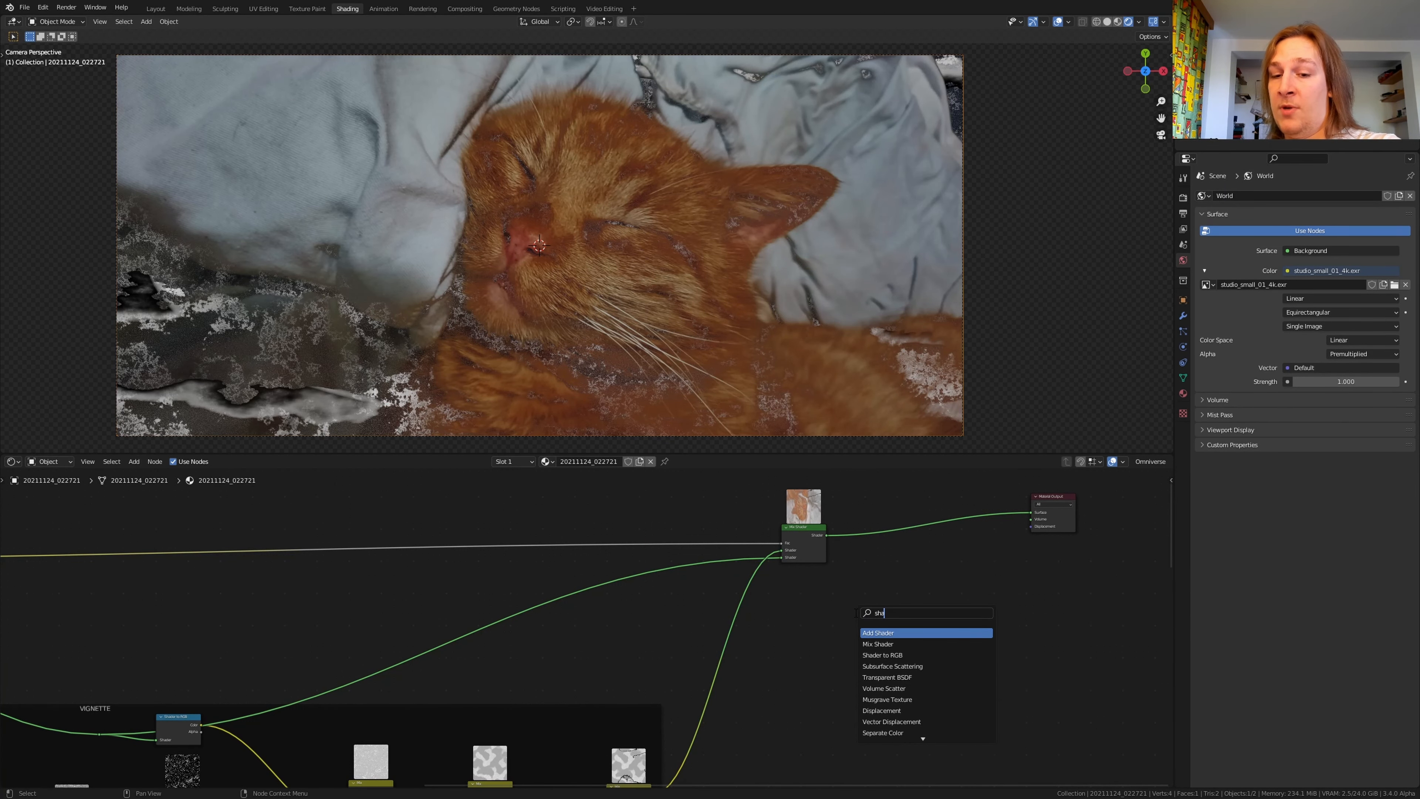
{"action": "left_click", "coordinate": [892, 655]}
{"action": "left_click", "coordinate": [726, 596]}
Insert a ColorRamp after the new Shader to RGB node and move its white stop to about 0.568.
{"action": "scroll", "coordinate": [727, 596], "scroll_direction": "up", "scroll_amount": 3}
{"action": "key", "text": "shift+a"}
{"action": "type", "text": "color ramp"}
{"action": "key", "text": "Return"}
{"action": "left_click", "coordinate": [805, 587]}
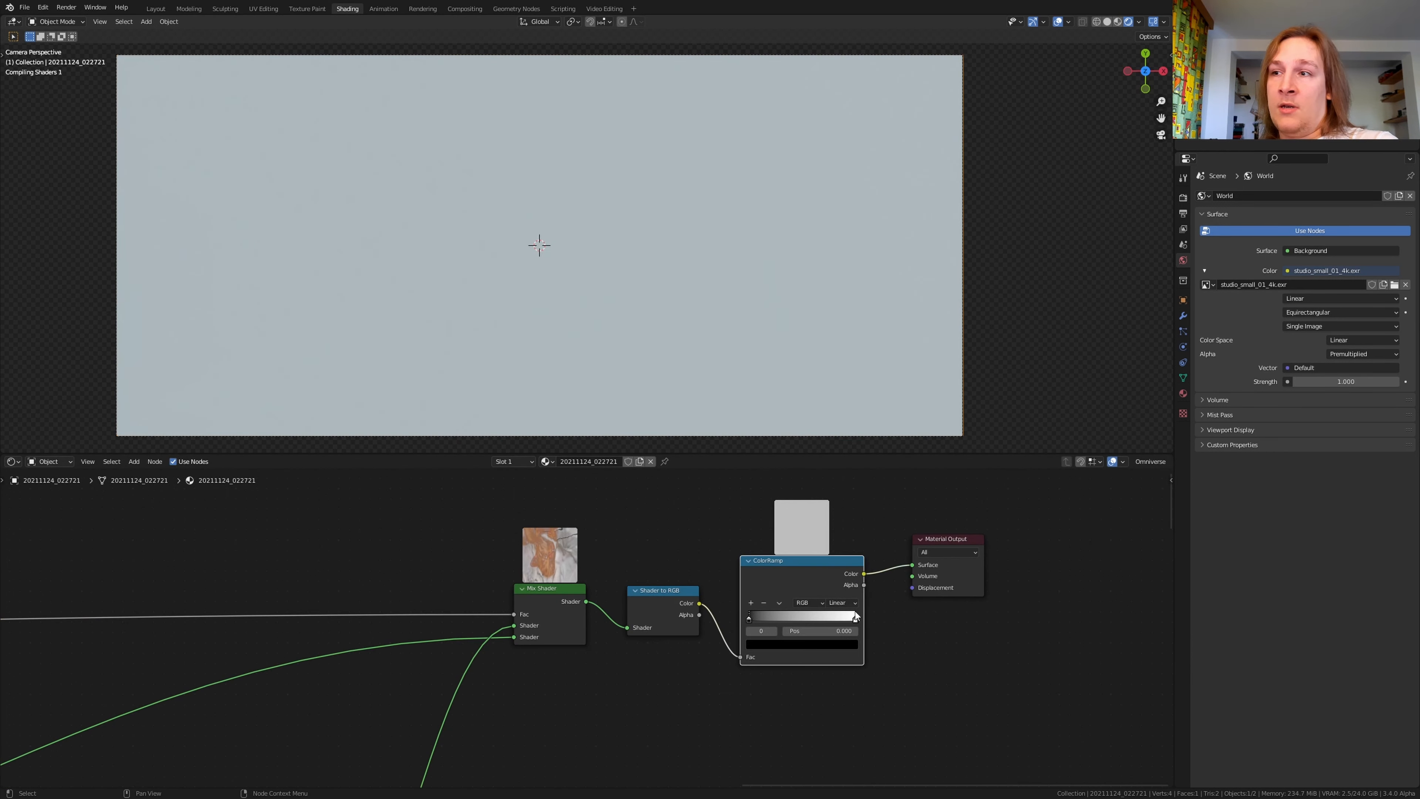
{"action": "left_click_drag", "start_coordinate": [856, 616], "coordinate": [811, 619]}
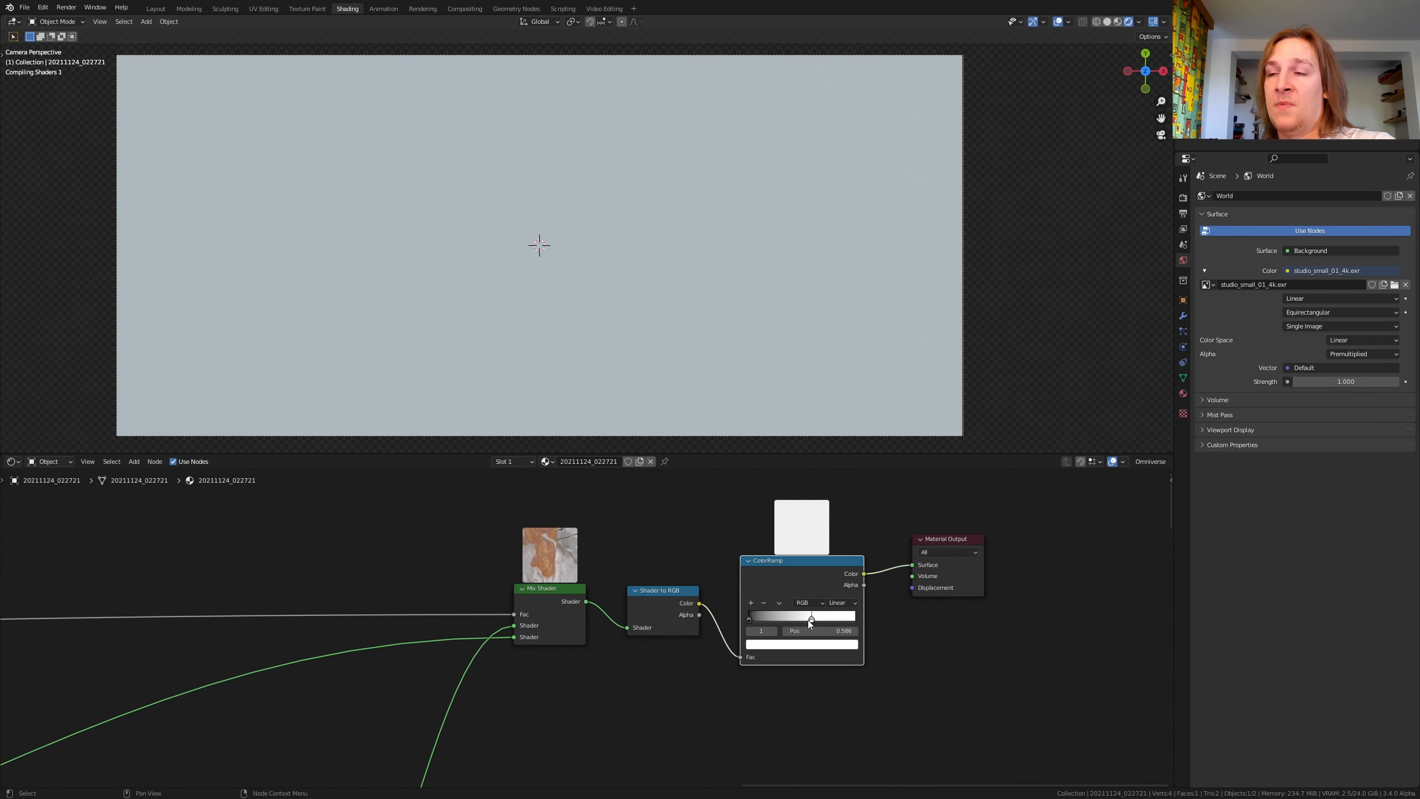
Insert a MixRGB node between the ColorRamp and the Material Output, and space it well away from the ColorRamp.
{"action": "middle_click_drag", "start_coordinate": [806, 619], "coordinate": [584, 615]}
{"action": "key", "text": "shift+a"}
{"action": "type", "text": "mi"}
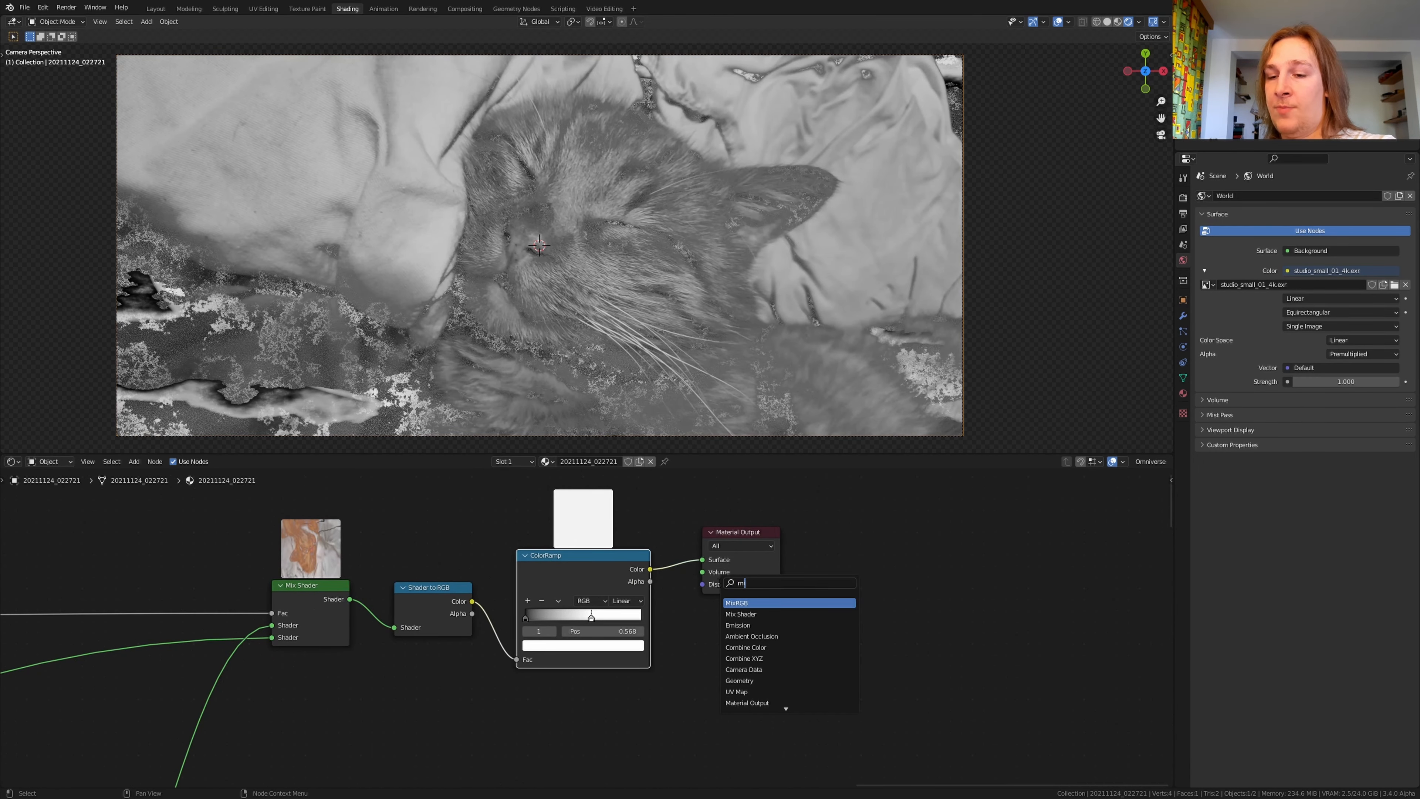
{"action": "left_click", "coordinate": [743, 602]}
{"action": "left_click", "coordinate": [714, 569]}
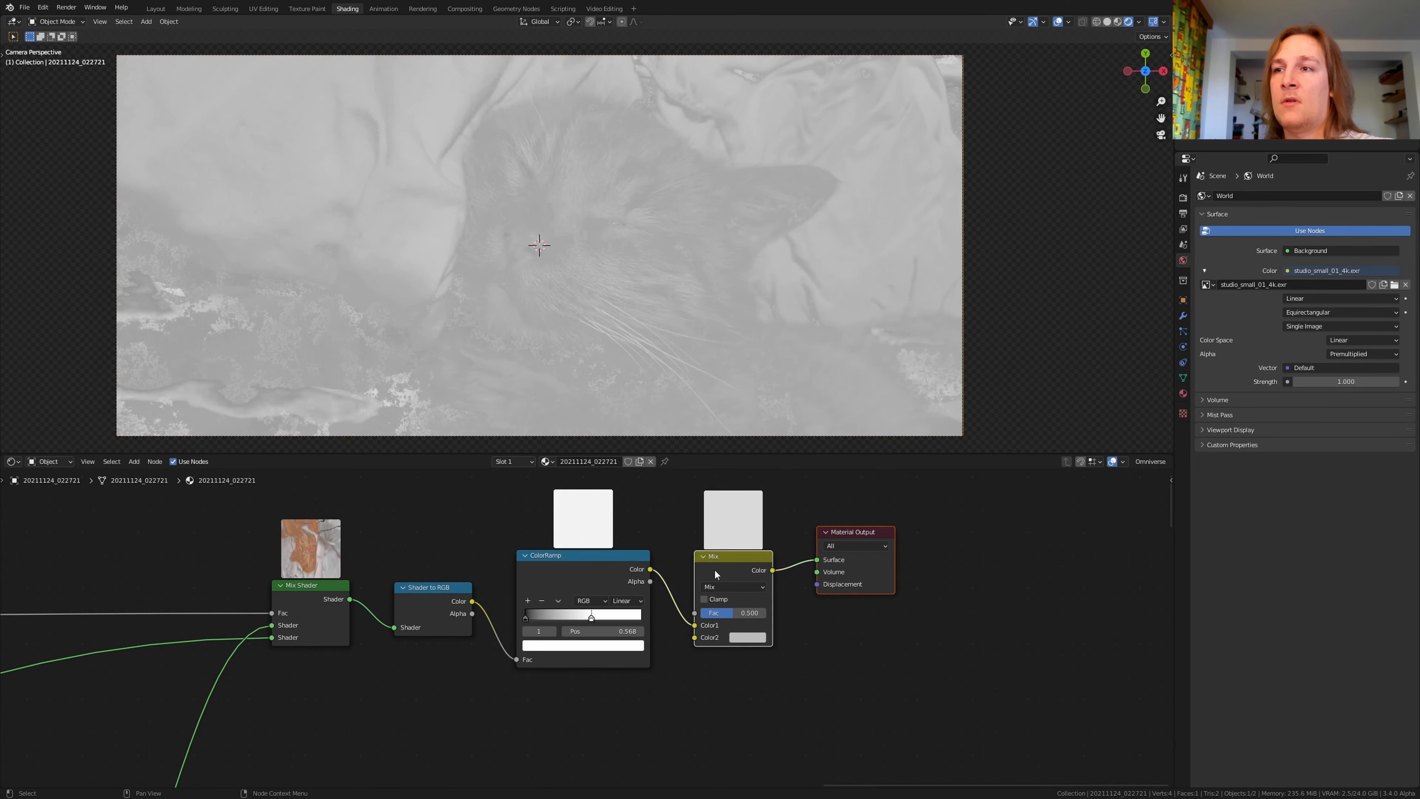
{"action": "left_click_drag", "start_coordinate": [752, 568], "coordinate": [1102, 551]}
{"action": "middle_click_drag", "start_coordinate": [929, 559], "coordinate": [822, 547]}
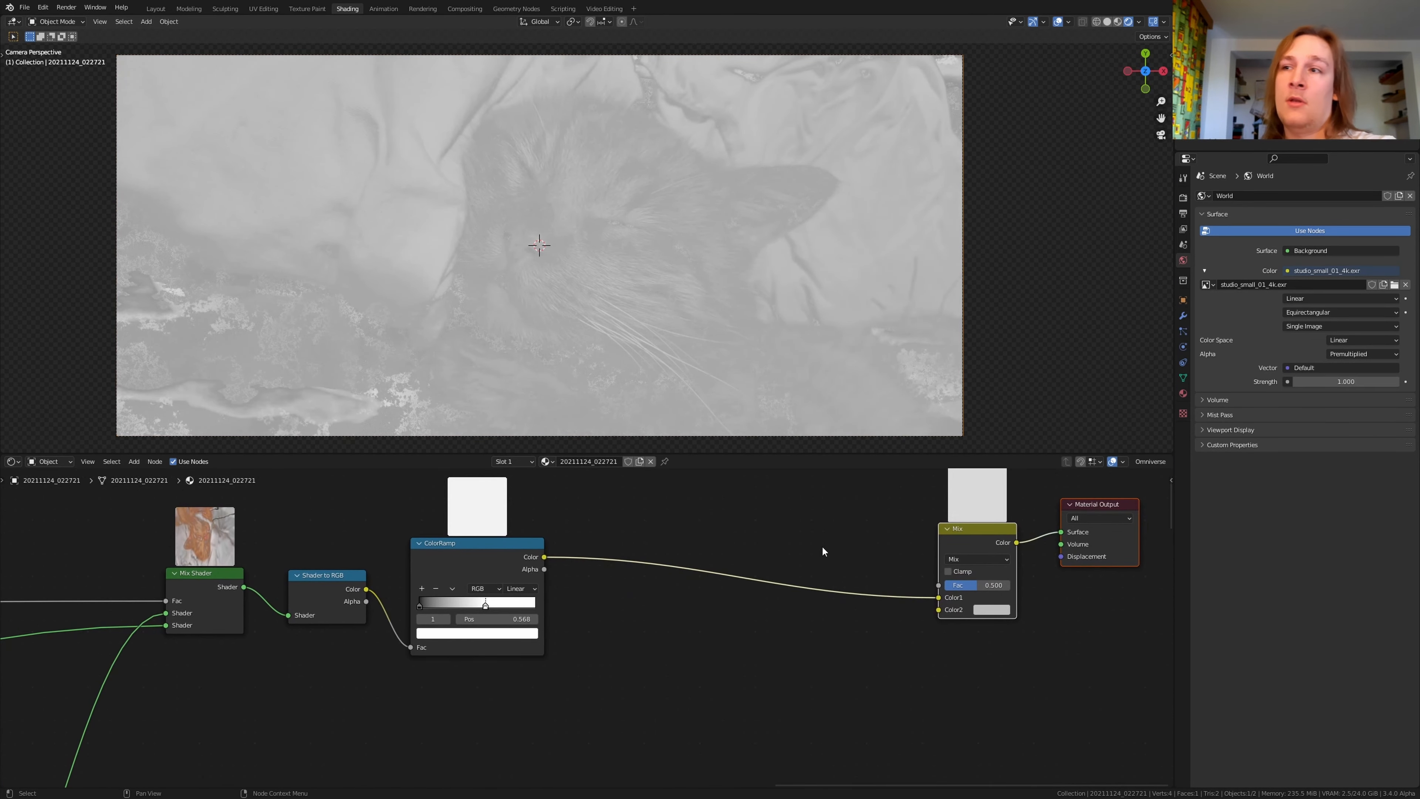
Duplicate the Mix node three times, placing two copies side by side below it and another beneath them.
{"action": "left_click", "coordinate": [986, 542]}
{"action": "key", "text": "shift+d"}
{"action": "left_click", "coordinate": [861, 675]}
{"action": "key", "text": "shift+d"}
{"action": "left_click", "coordinate": [697, 674]}
{"action": "key", "text": "shift+d"}
{"action": "left_click", "coordinate": [700, 744]}
{"action": "left_click_drag", "start_coordinate": [728, 569], "coordinate": [940, 505]}
{"action": "middle_click_drag", "start_coordinate": [911, 501], "coordinate": [870, 585]}
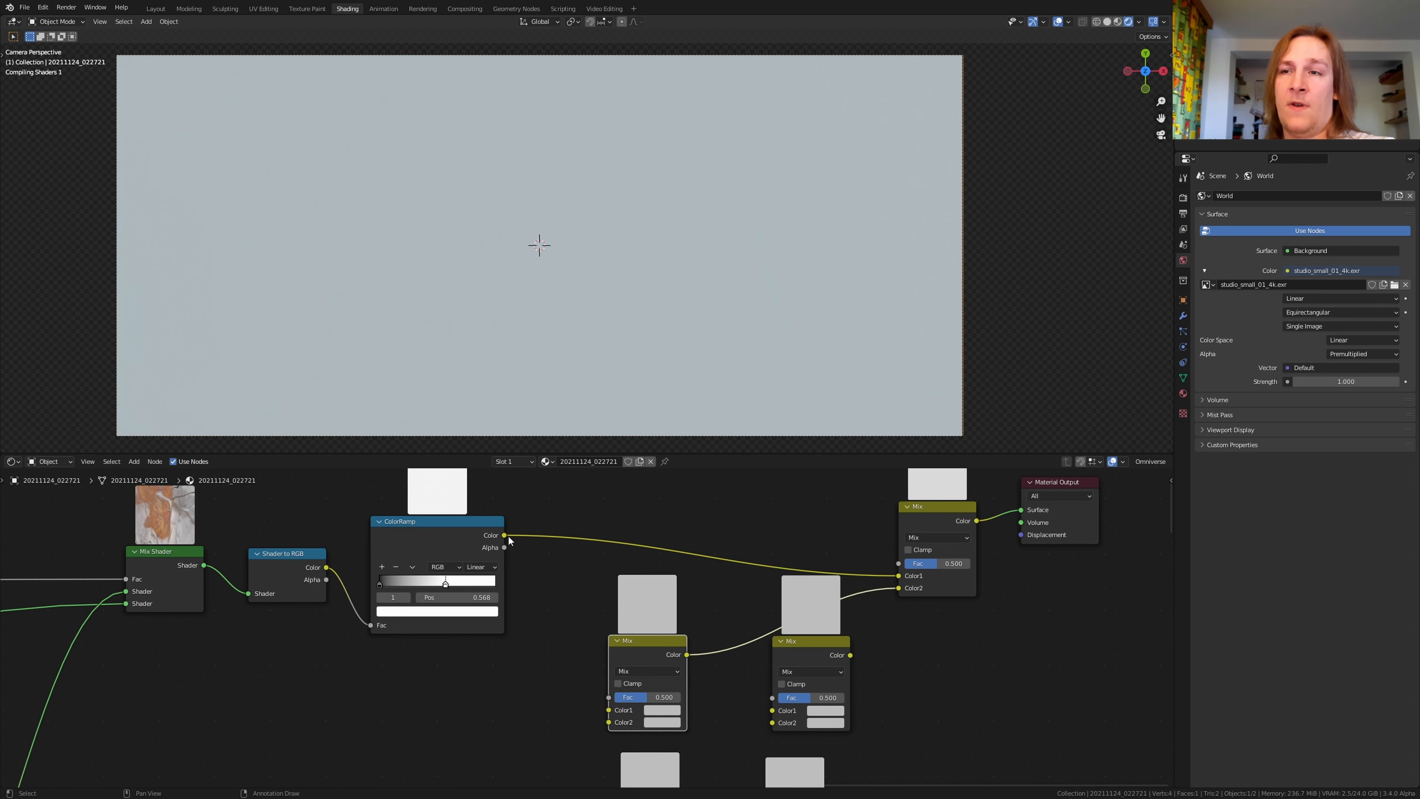
{"action": "left_click_drag", "start_coordinate": [508, 535], "coordinate": [909, 565]}
{"action": "key", "text": "ctrl+z"}
{"action": "key", "text": "ctrl+z"}
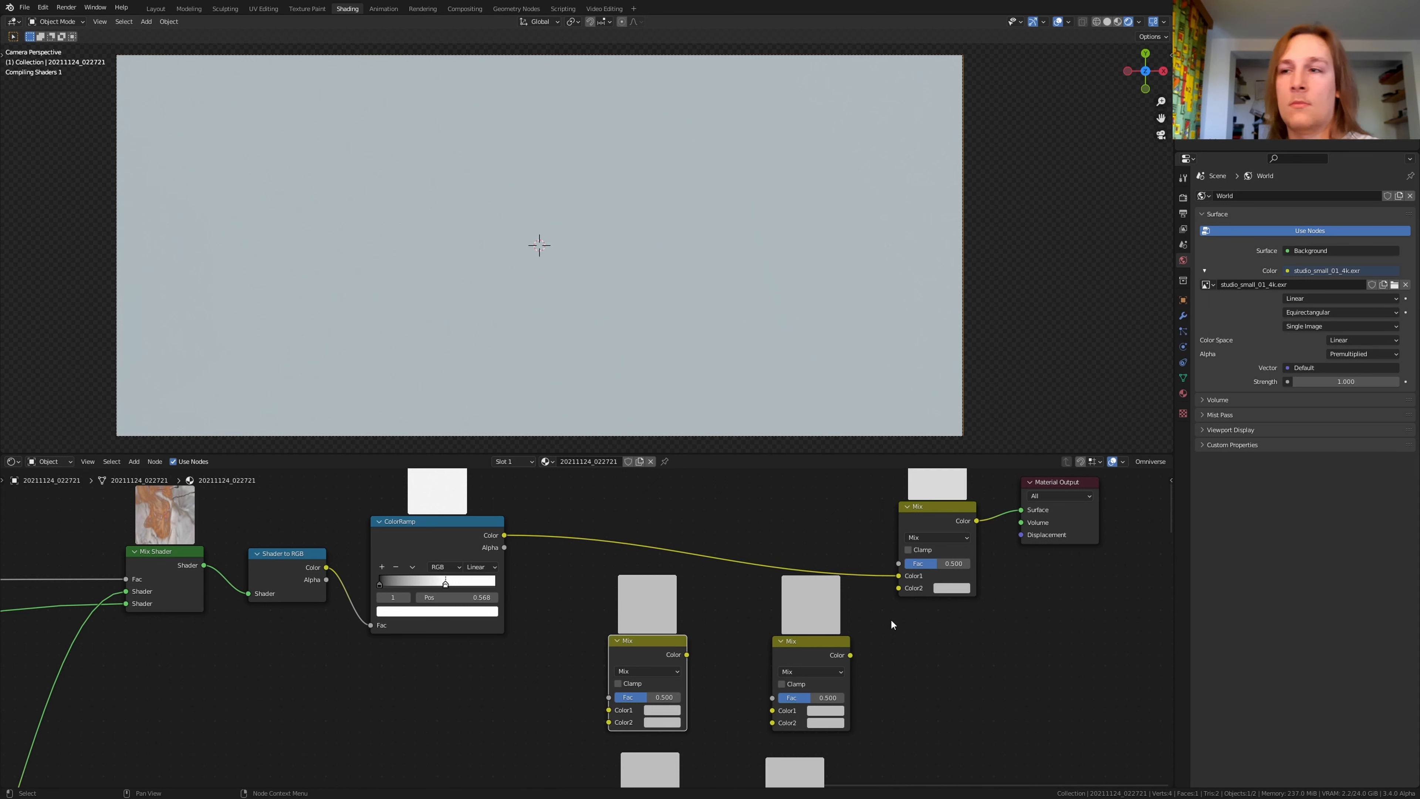
Connect the side-by-side Mix copies to the final Mix's Color1 and Color2, and the ColorRamp's Color to the Fac of the final and left Mix.
{"action": "left_click_drag", "start_coordinate": [849, 655], "coordinate": [898, 588]}
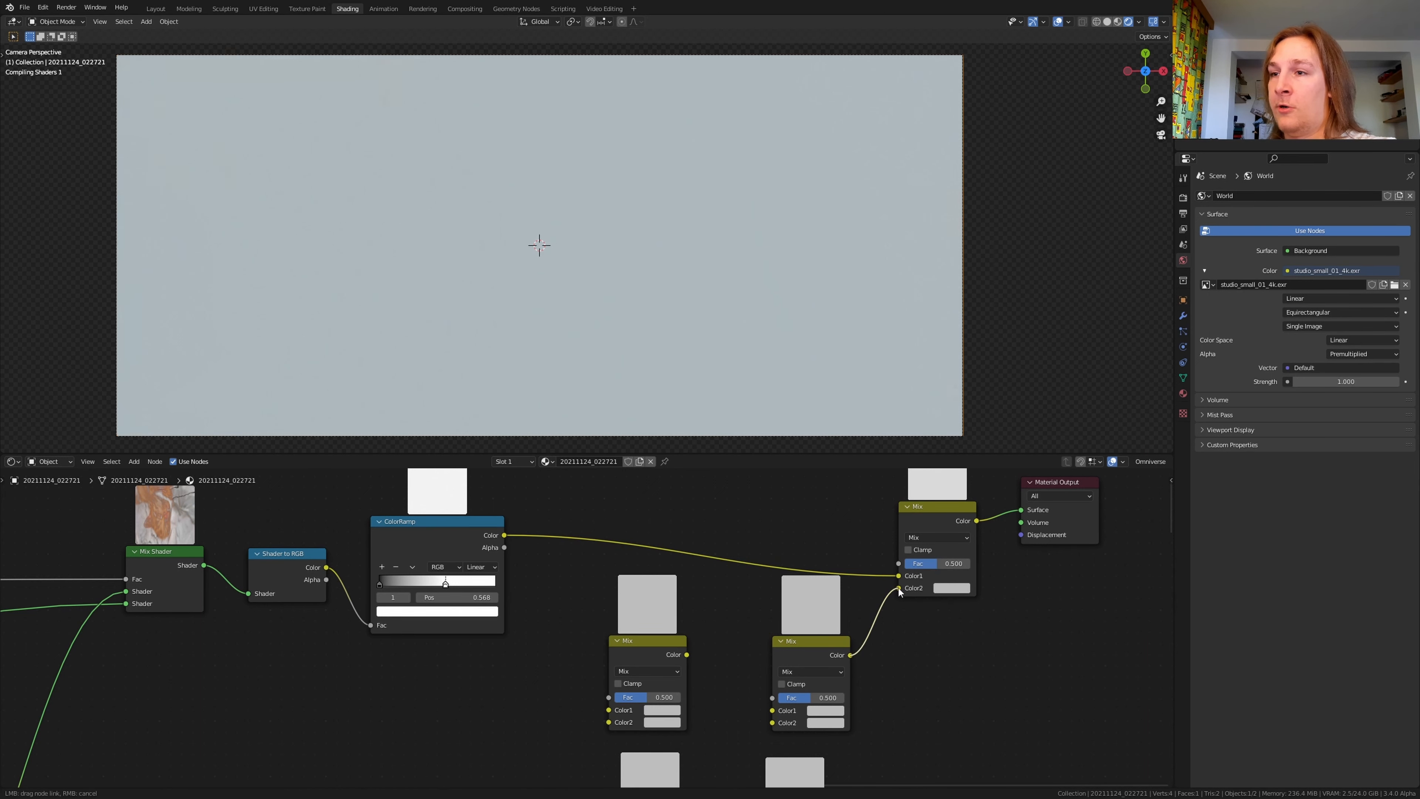
{"action": "left_click_drag", "start_coordinate": [687, 655], "coordinate": [899, 574]}
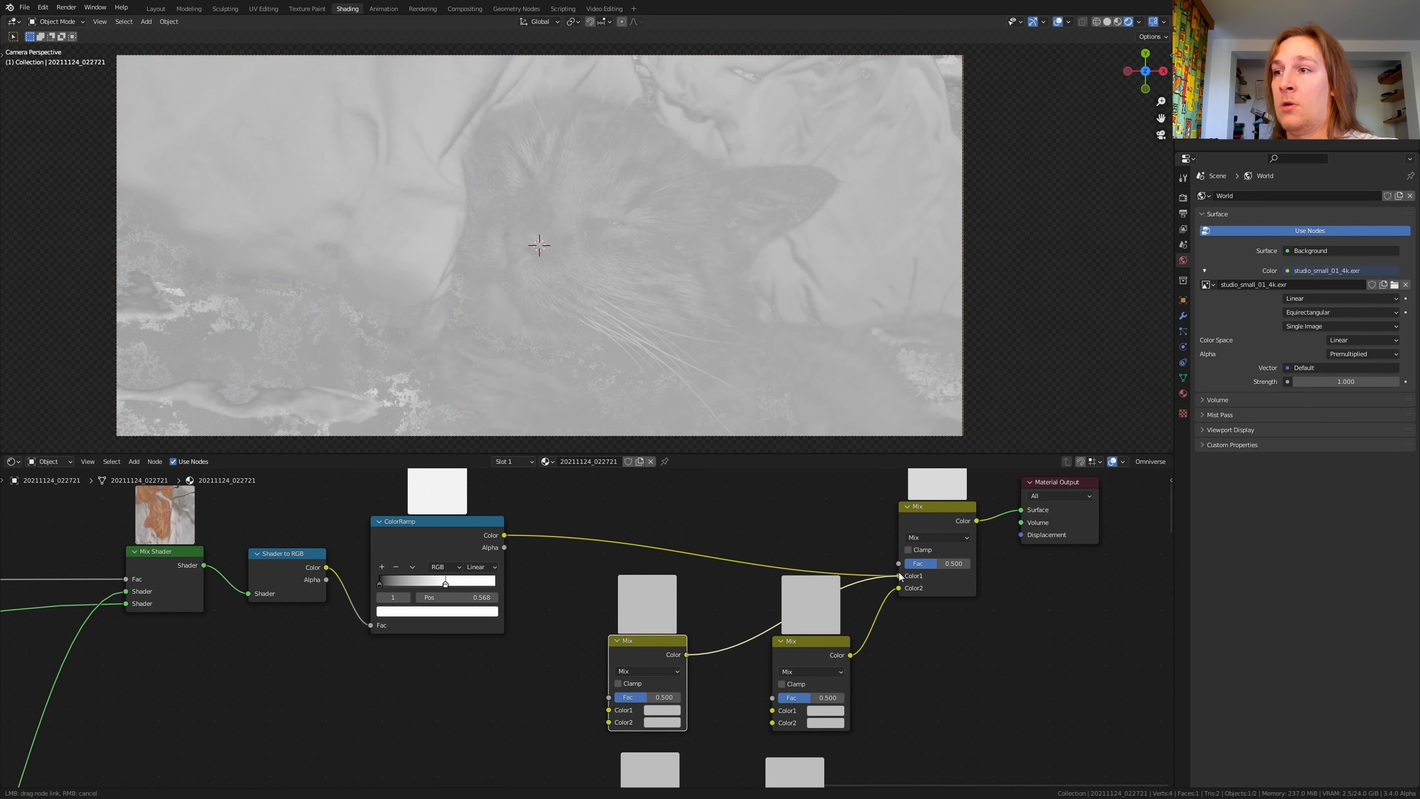
{"action": "left_click_drag", "start_coordinate": [504, 535], "coordinate": [899, 564]}
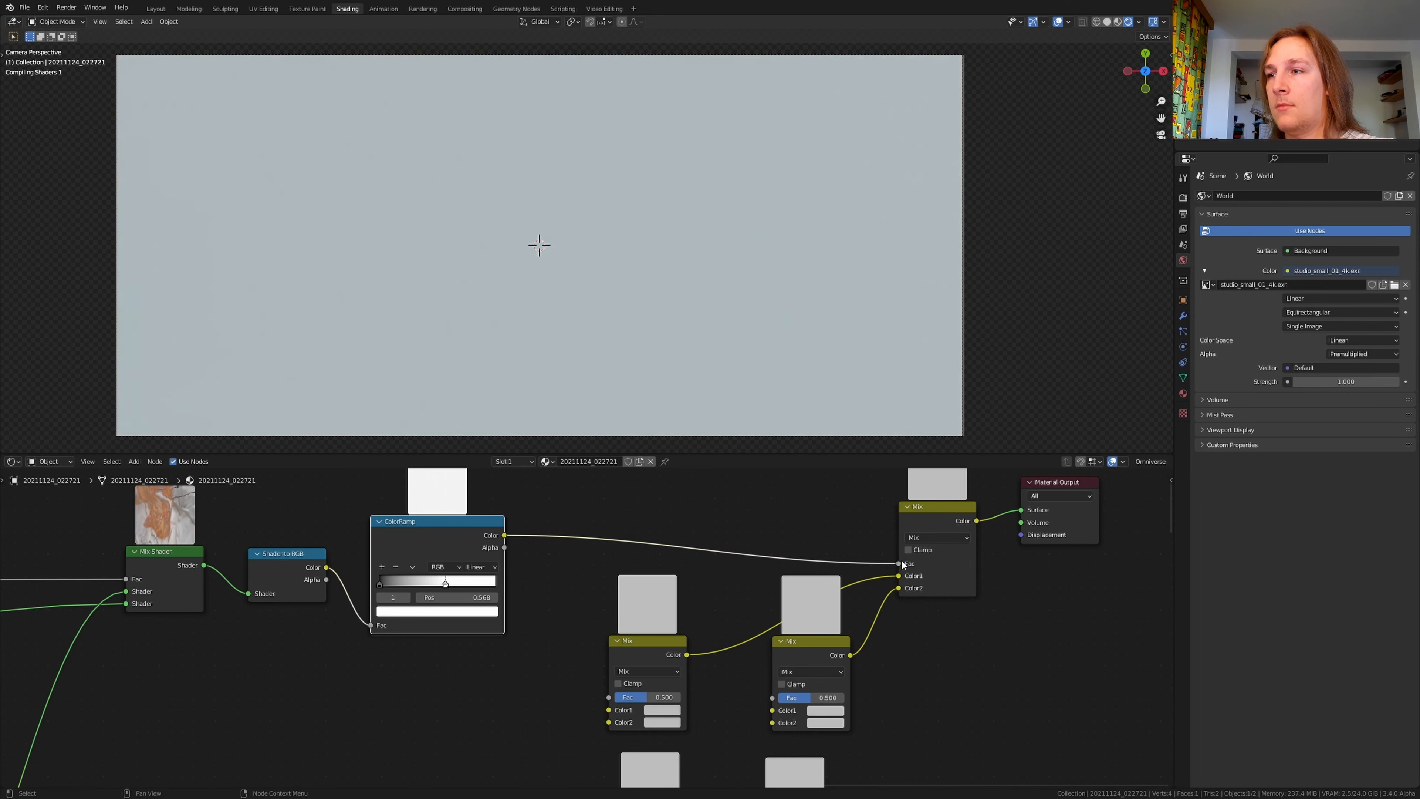
{"action": "left_click_drag", "start_coordinate": [609, 697], "coordinate": [503, 536]}
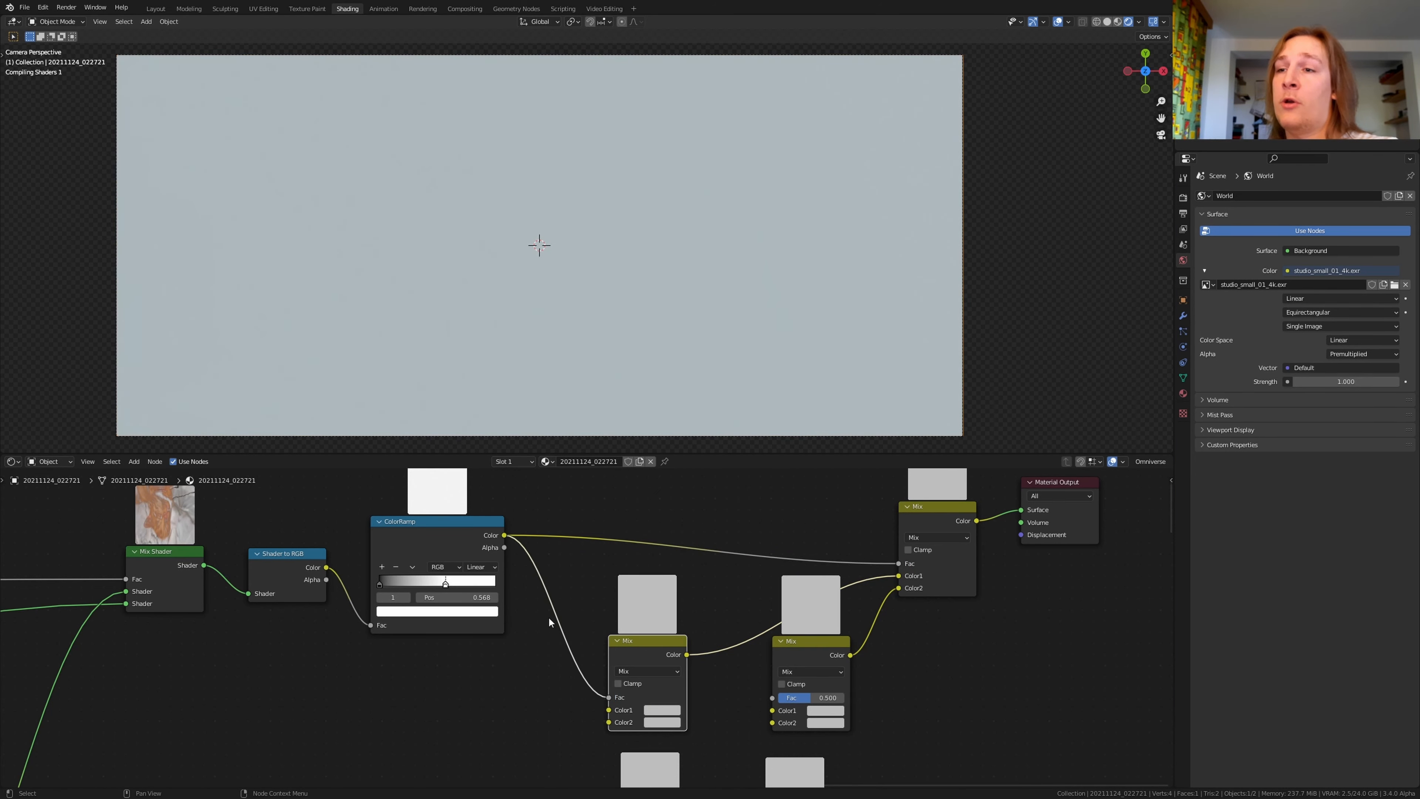
Set the upper-left Mix's Color1 to a dark reddish brown (hex 694036) and its Color2 to a light peach.
{"action": "left_click", "coordinate": [669, 712]}
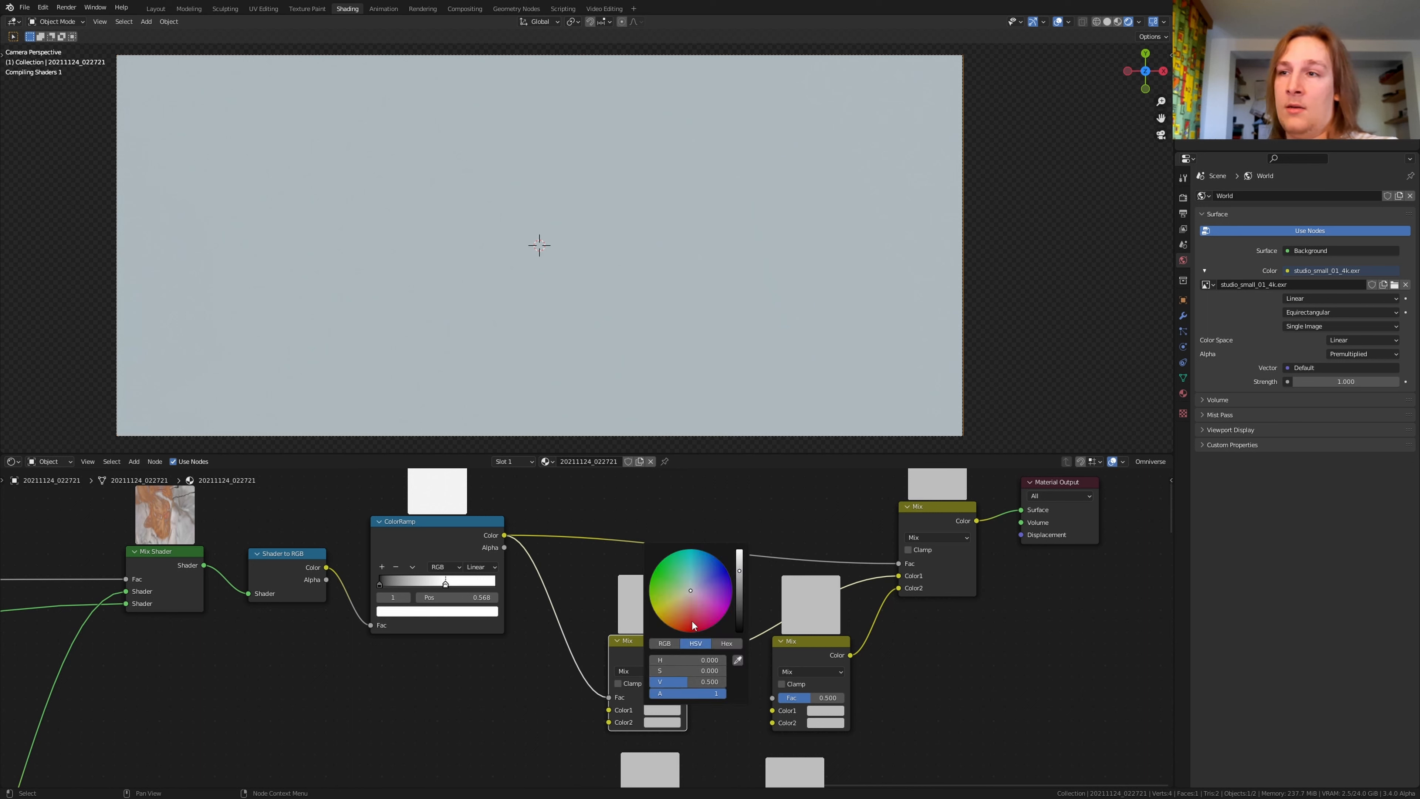
{"action": "left_click_drag", "start_coordinate": [681, 607], "coordinate": [739, 598]}
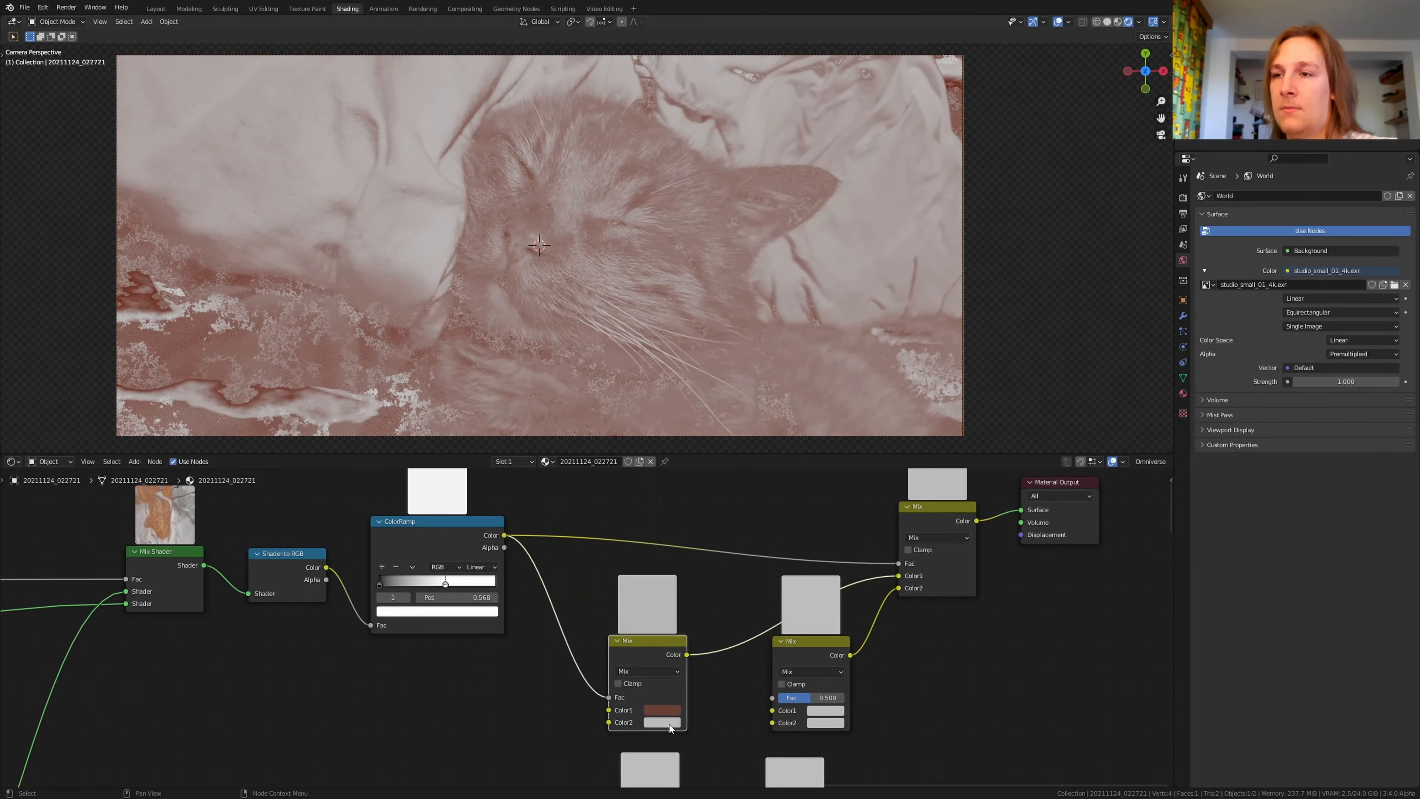
{"action": "left_click", "coordinate": [661, 721]}
{"action": "left_click", "coordinate": [685, 623]}
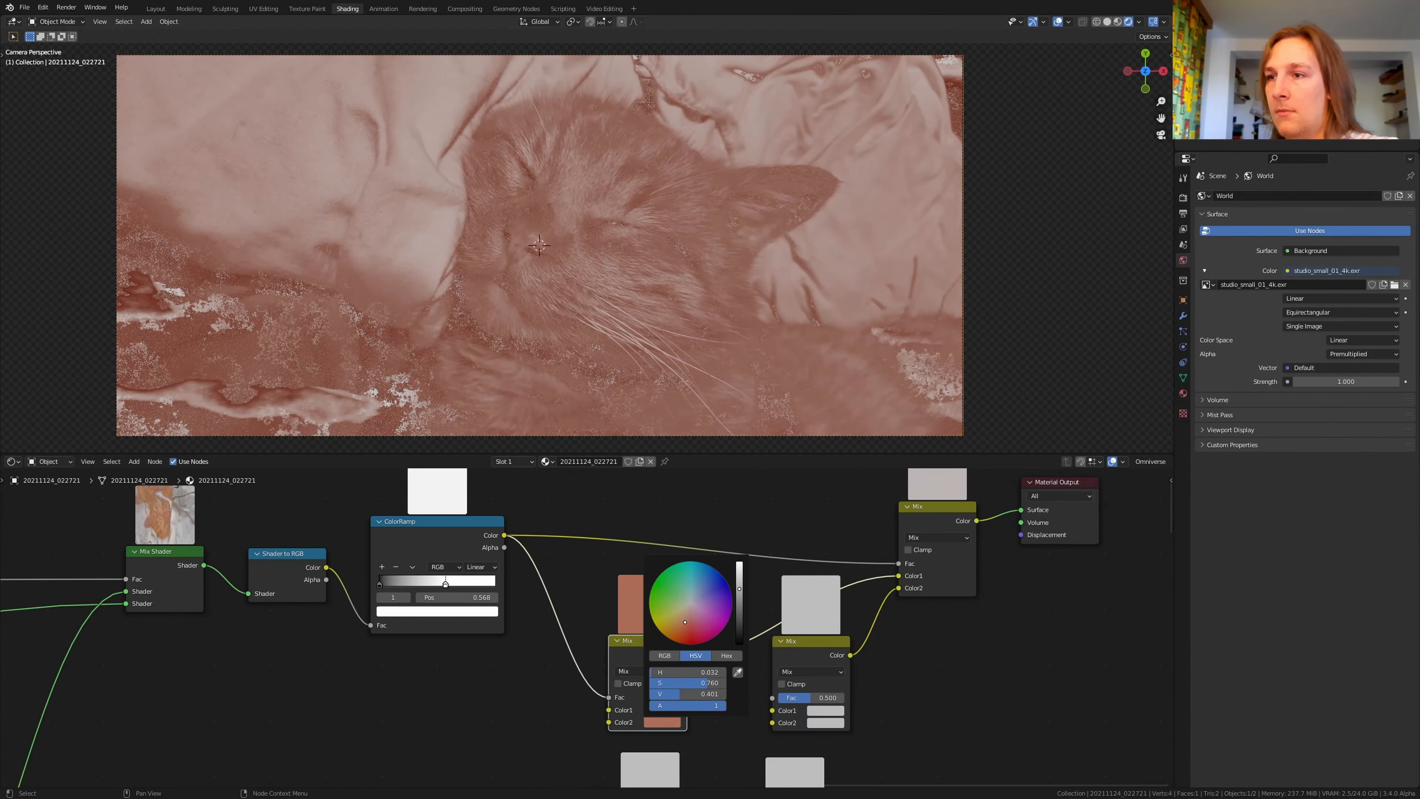
{"action": "left_click", "coordinate": [667, 725]}
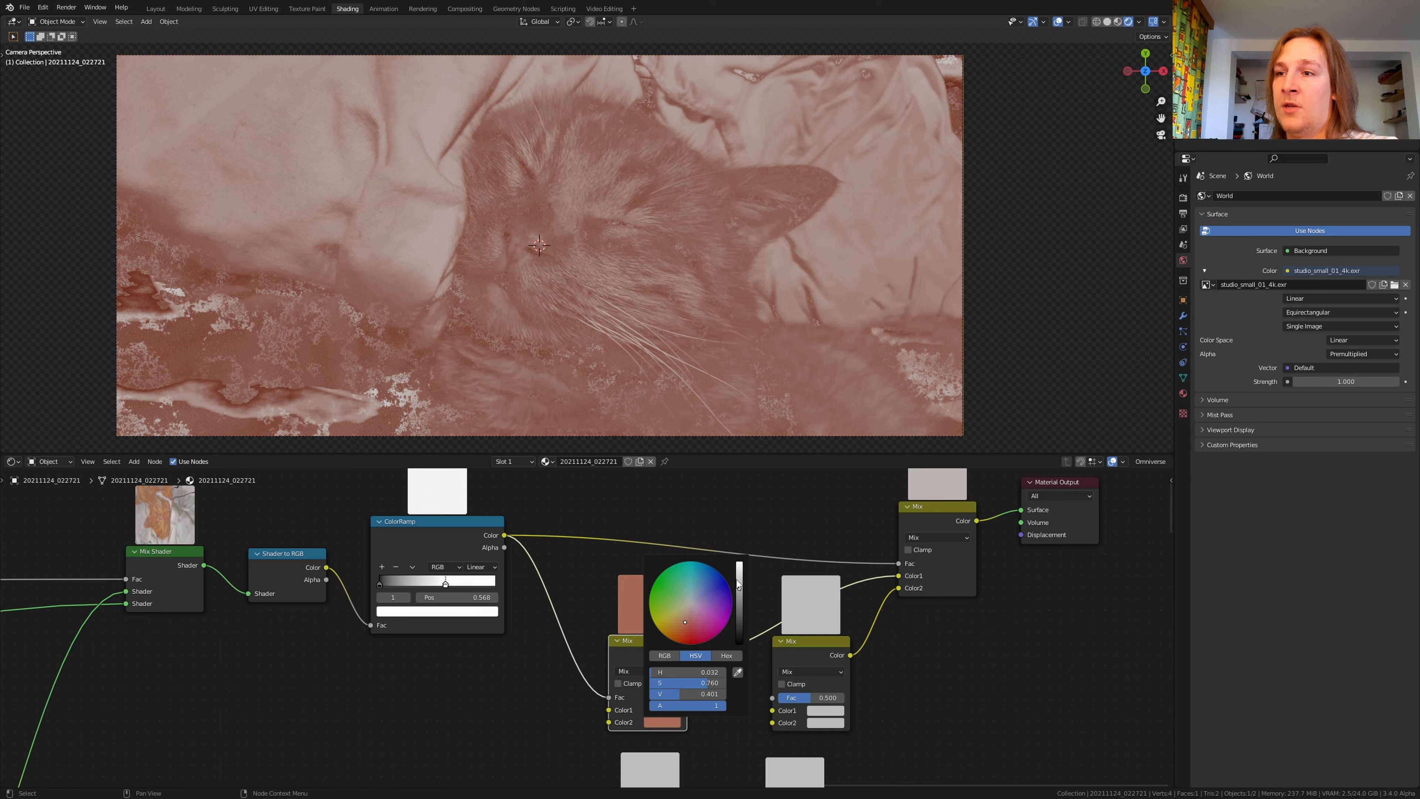
{"action": "left_click_drag", "start_coordinate": [686, 622], "coordinate": [739, 575]}
{"action": "scroll", "coordinate": [631, 681], "scroll_direction": "up", "scroll_amount": 3}
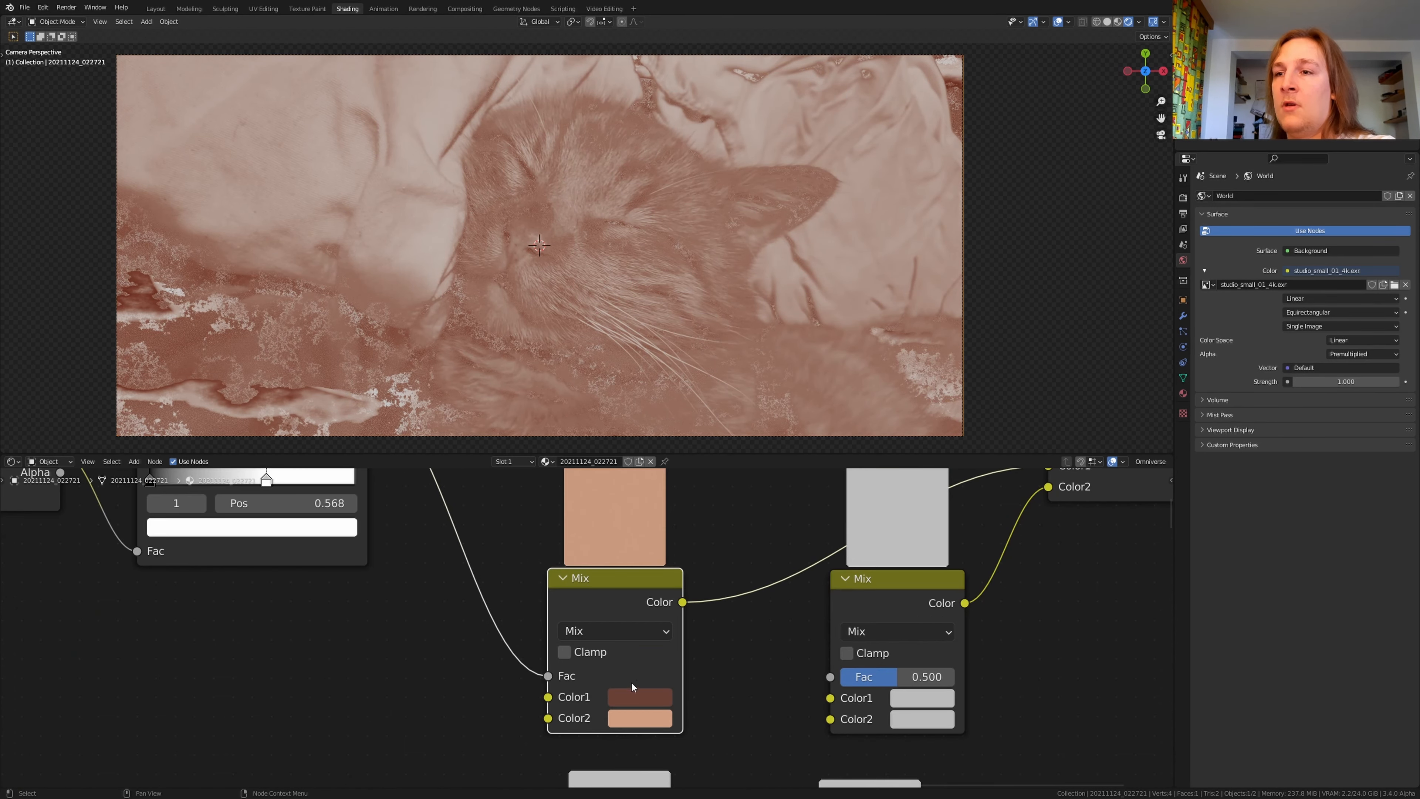
{"action": "left_click", "coordinate": [629, 701]}
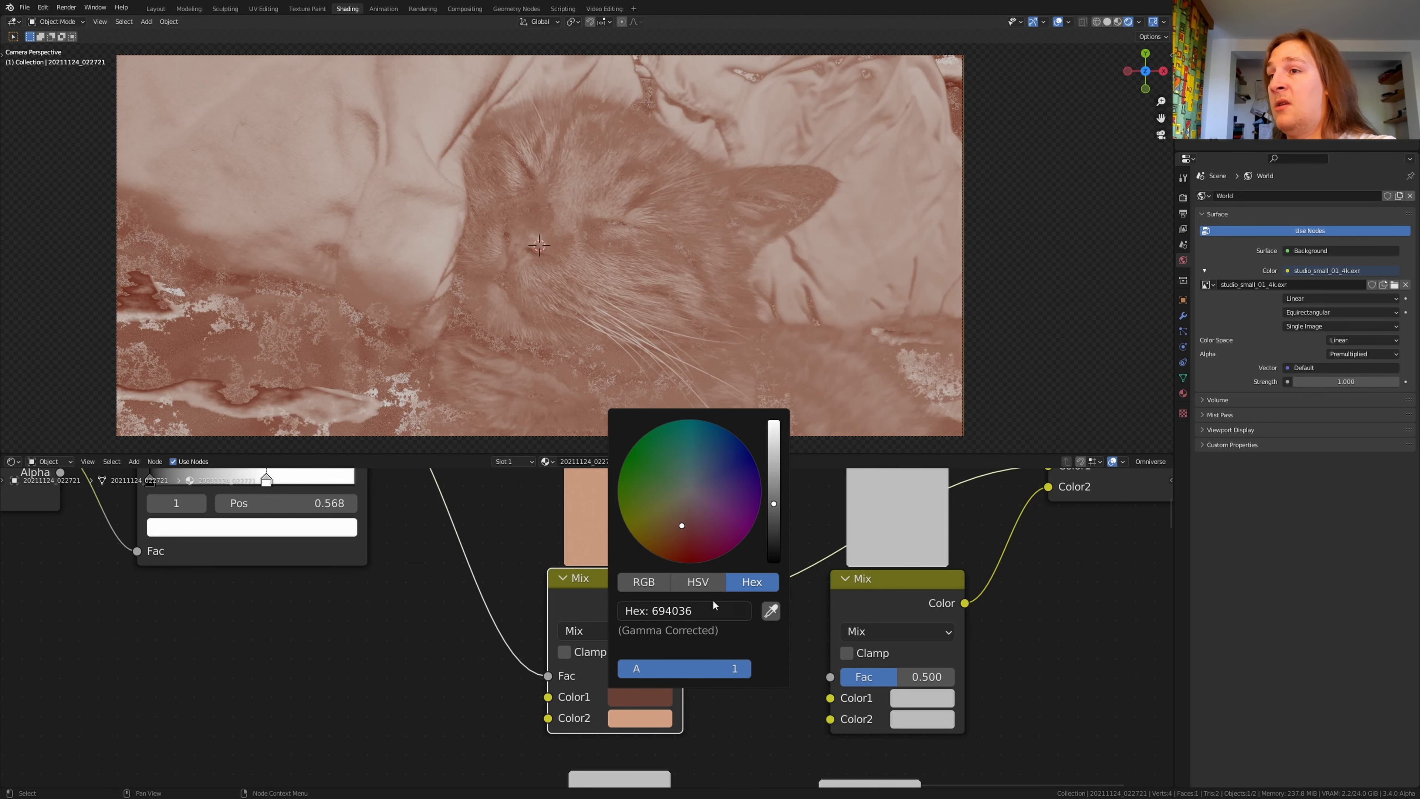
Connect the lower-right and lower-left Mix nodes to the upper-right Mix's Color1 and Color2, and copy the peach color to the lower-left Mix's Color2.
{"action": "scroll", "coordinate": [729, 629], "scroll_direction": "down", "scroll_amount": 4}
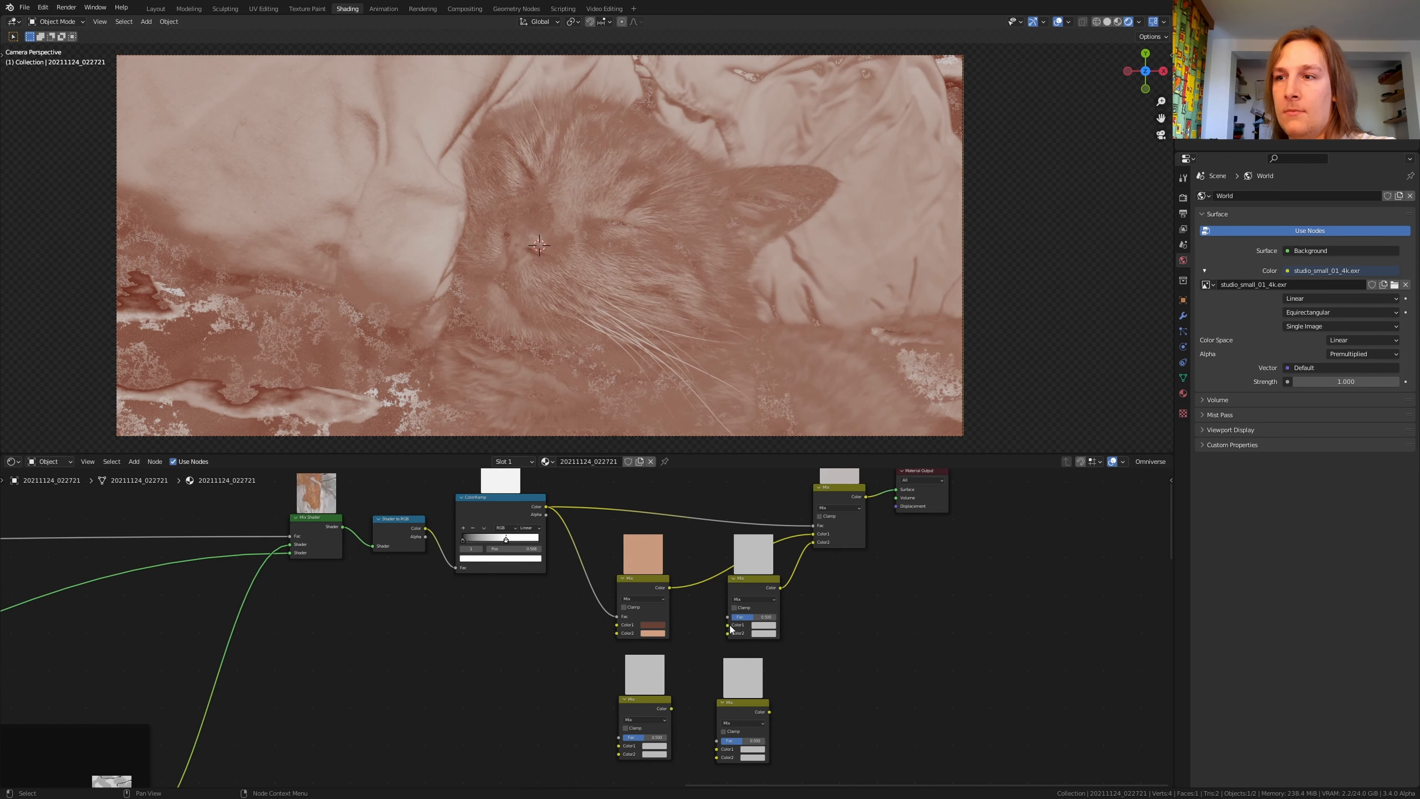
{"action": "left_click_drag", "start_coordinate": [770, 709], "coordinate": [671, 706]}
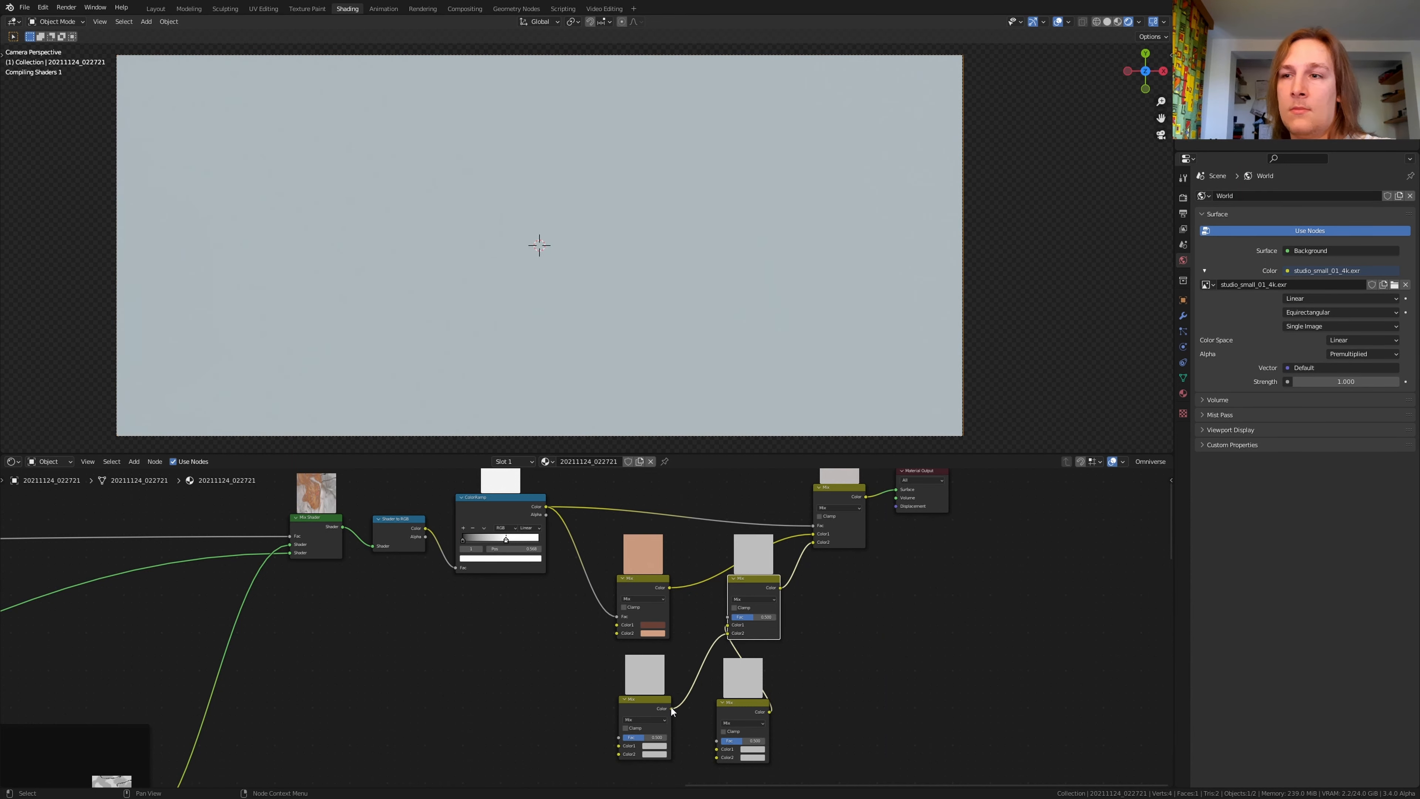
{"action": "scroll", "coordinate": [666, 755], "scroll_direction": "up", "scroll_amount": 3}
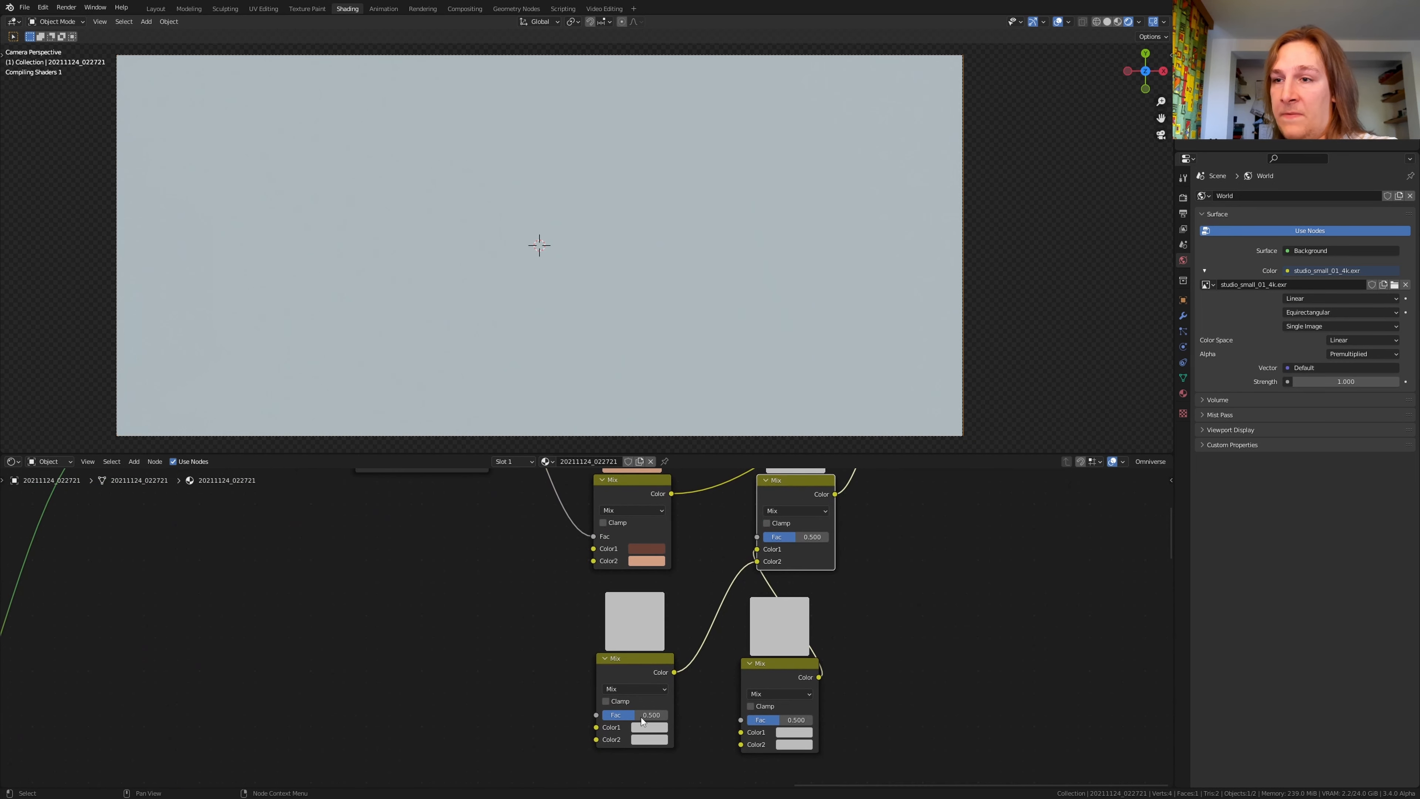
{"action": "scroll", "coordinate": [648, 727], "scroll_direction": "up", "scroll_amount": 2}
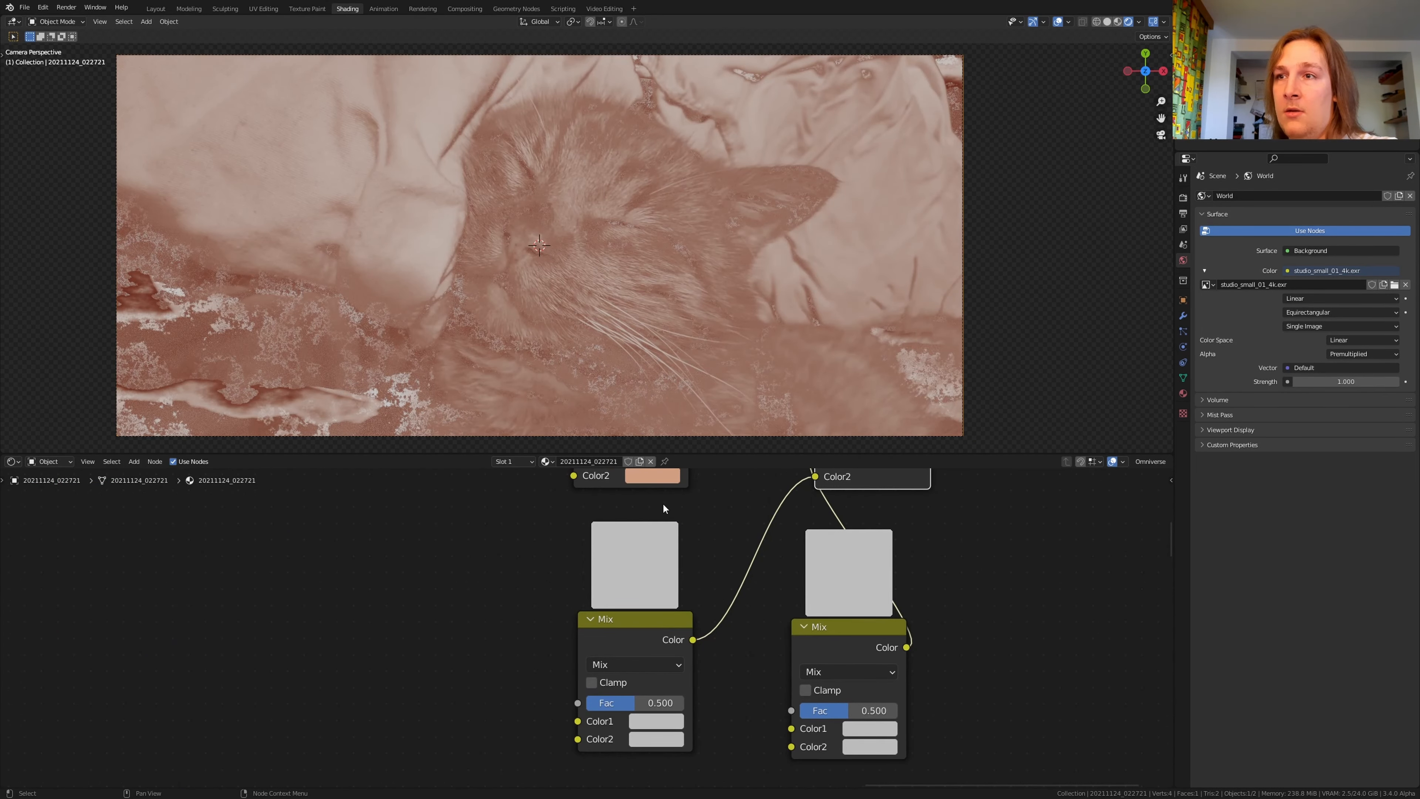
{"action": "left_click_drag", "start_coordinate": [654, 473], "coordinate": [644, 739]}
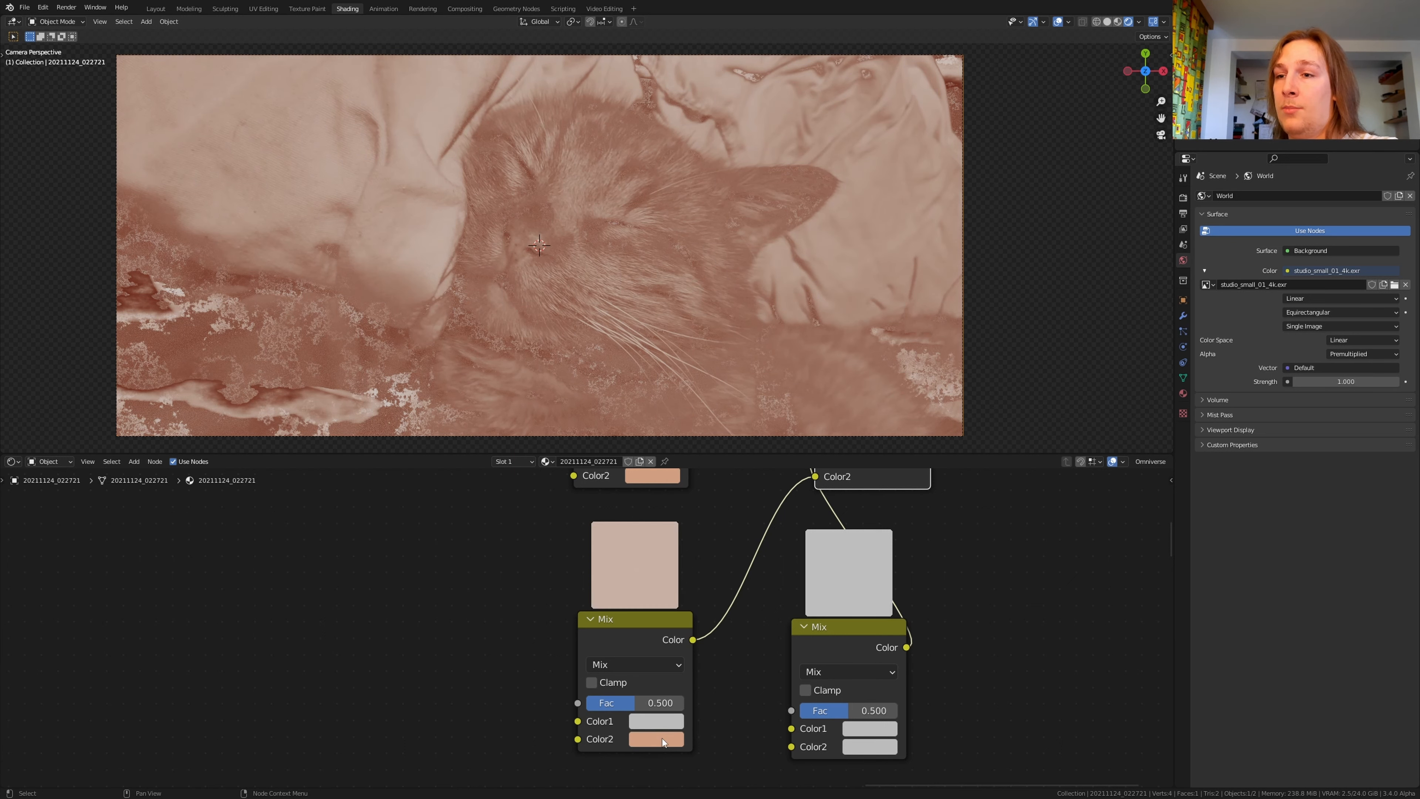
Copy the upper-left Mix's brown Color1 to the lower-right Mix's Color2 and darken it to hex 432922.
{"action": "middle_click_drag", "start_coordinate": [776, 604], "coordinate": [722, 649]}
{"action": "scroll", "coordinate": [722, 649], "scroll_direction": "down", "scroll_amount": 3}
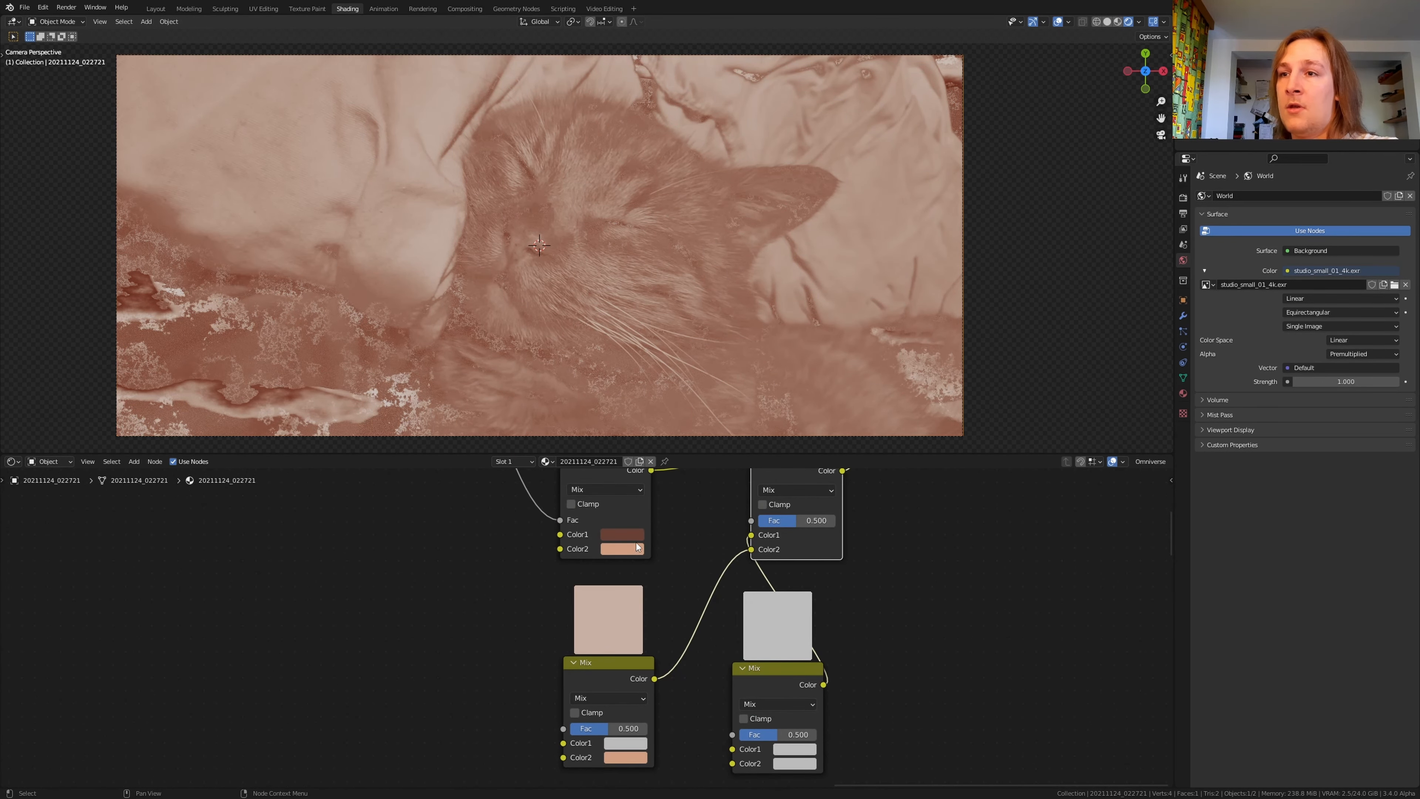
{"action": "left_click_drag", "start_coordinate": [628, 533], "coordinate": [793, 763]}
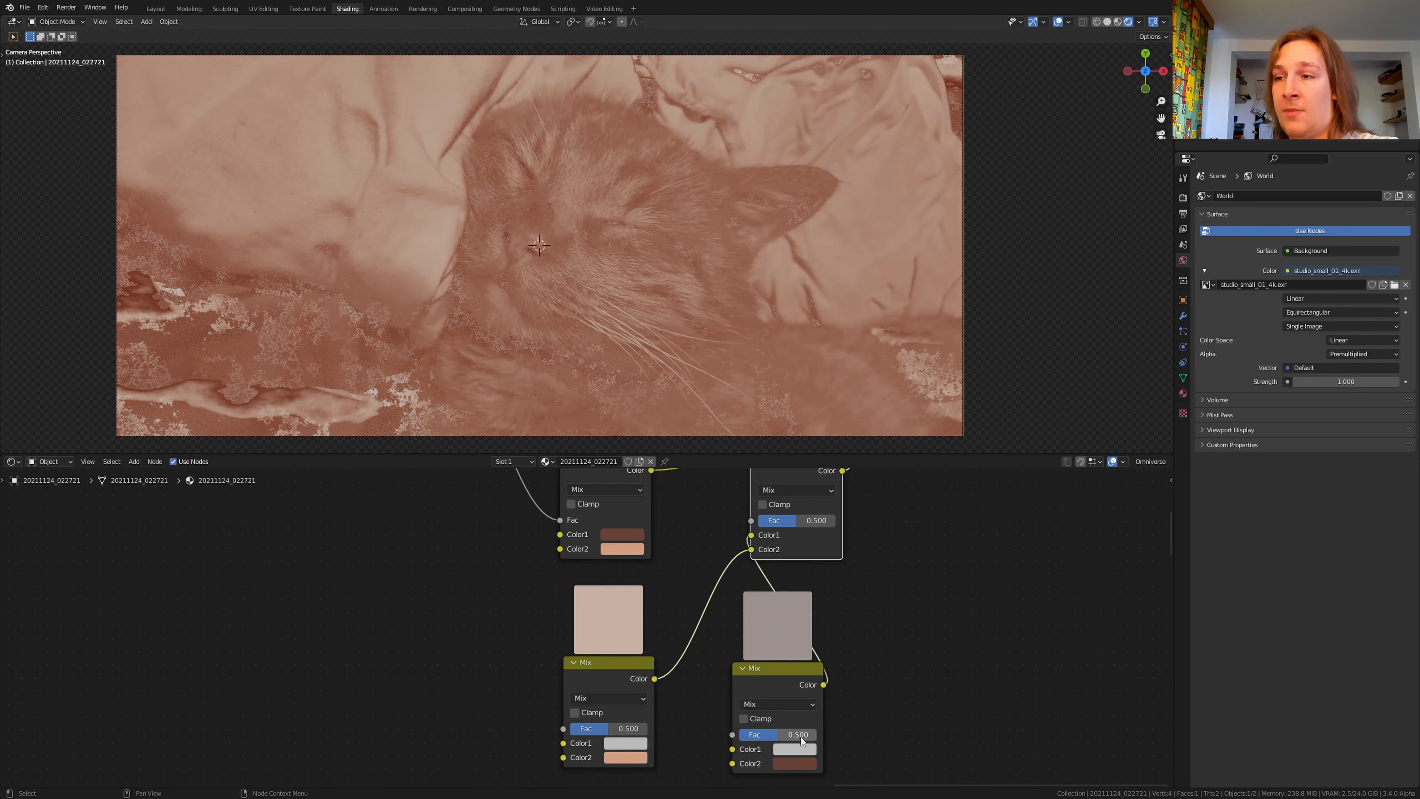
{"action": "left_click", "coordinate": [799, 764]}
{"action": "left_click_drag", "start_coordinate": [885, 651], "coordinate": [885, 647]}
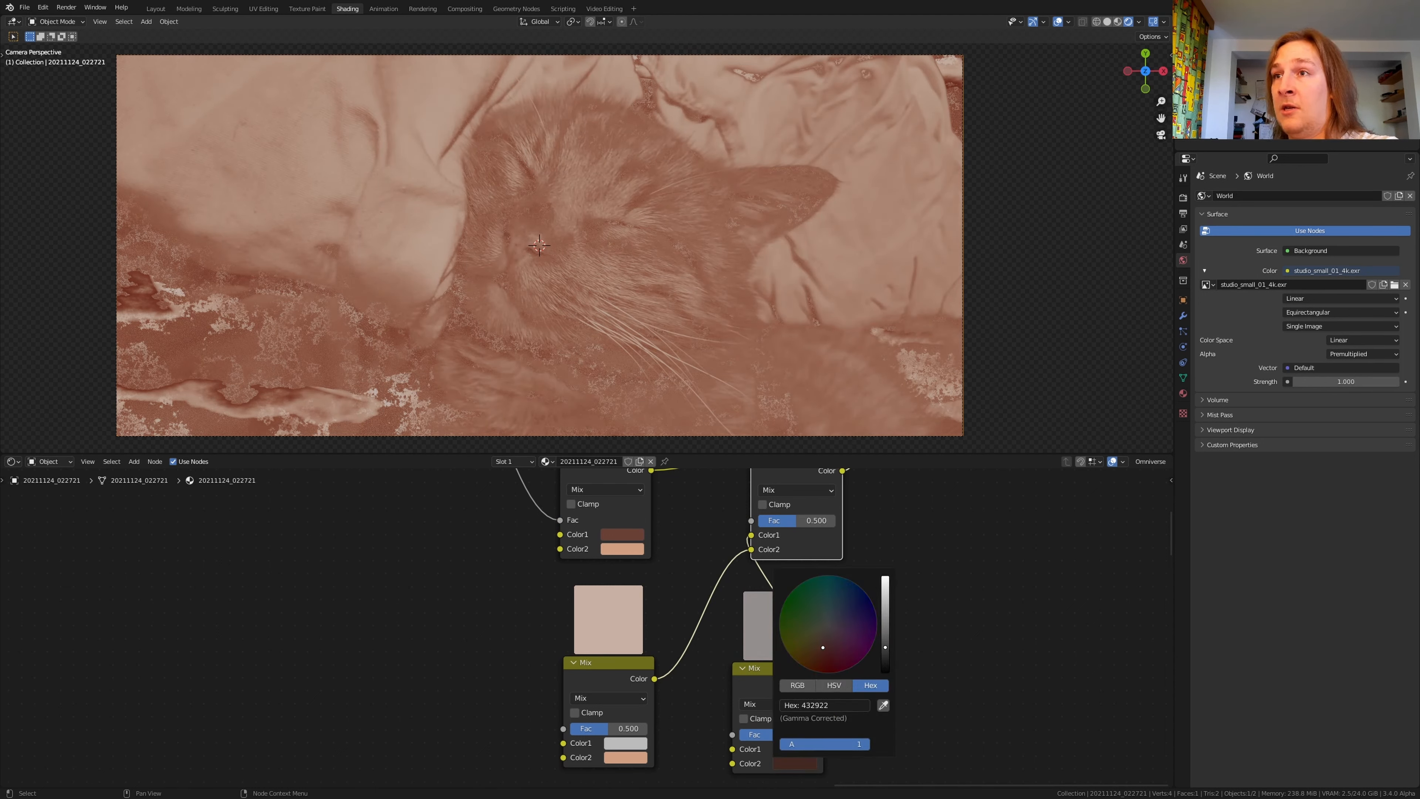
Connect the upper-left Mix's Color to the lower-right Mix's Color1, and the vignette frame's lower blotchy Mix to its Fac.
{"action": "scroll", "coordinate": [509, 568], "scroll_direction": "down", "scroll_amount": 2}
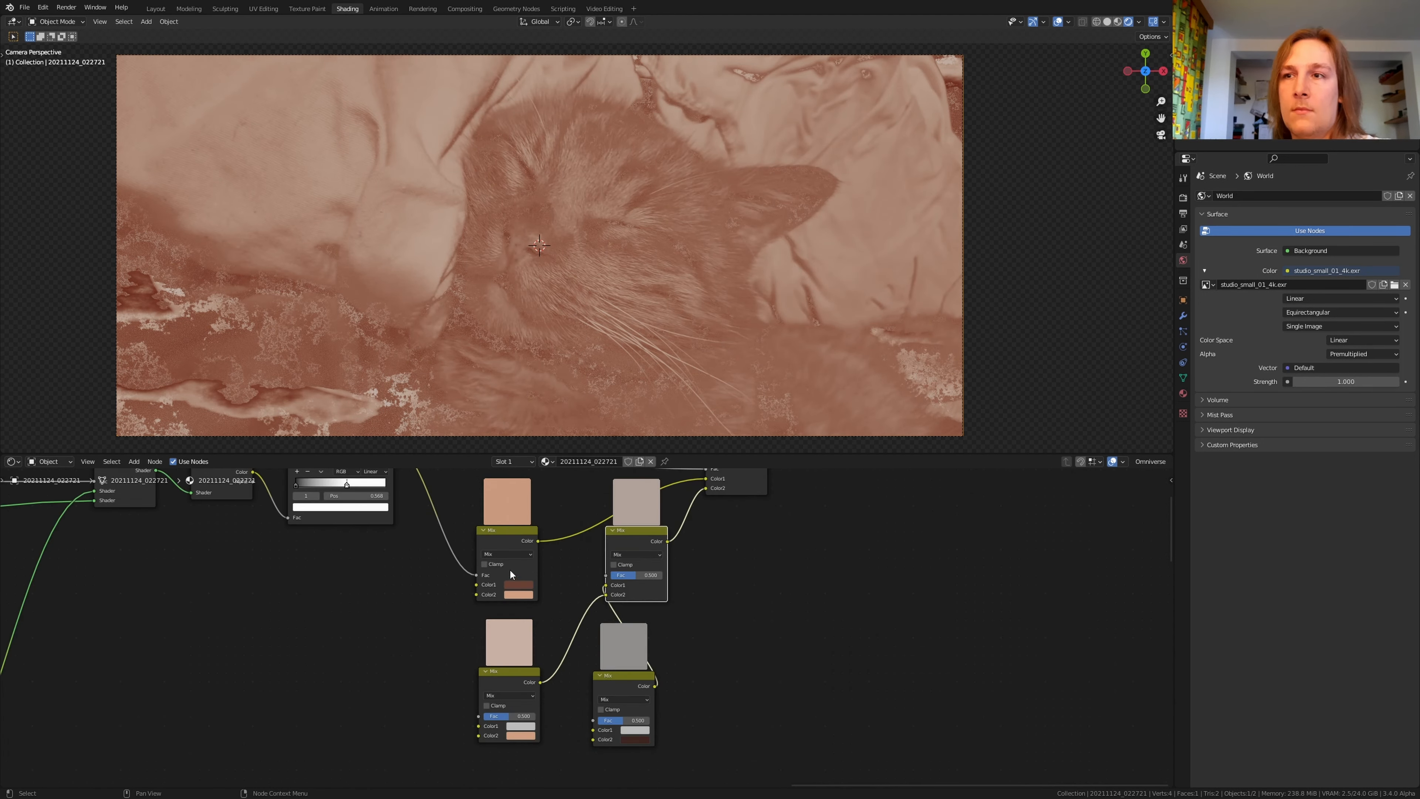
{"action": "left_click_drag", "start_coordinate": [538, 541], "coordinate": [145, 633]}
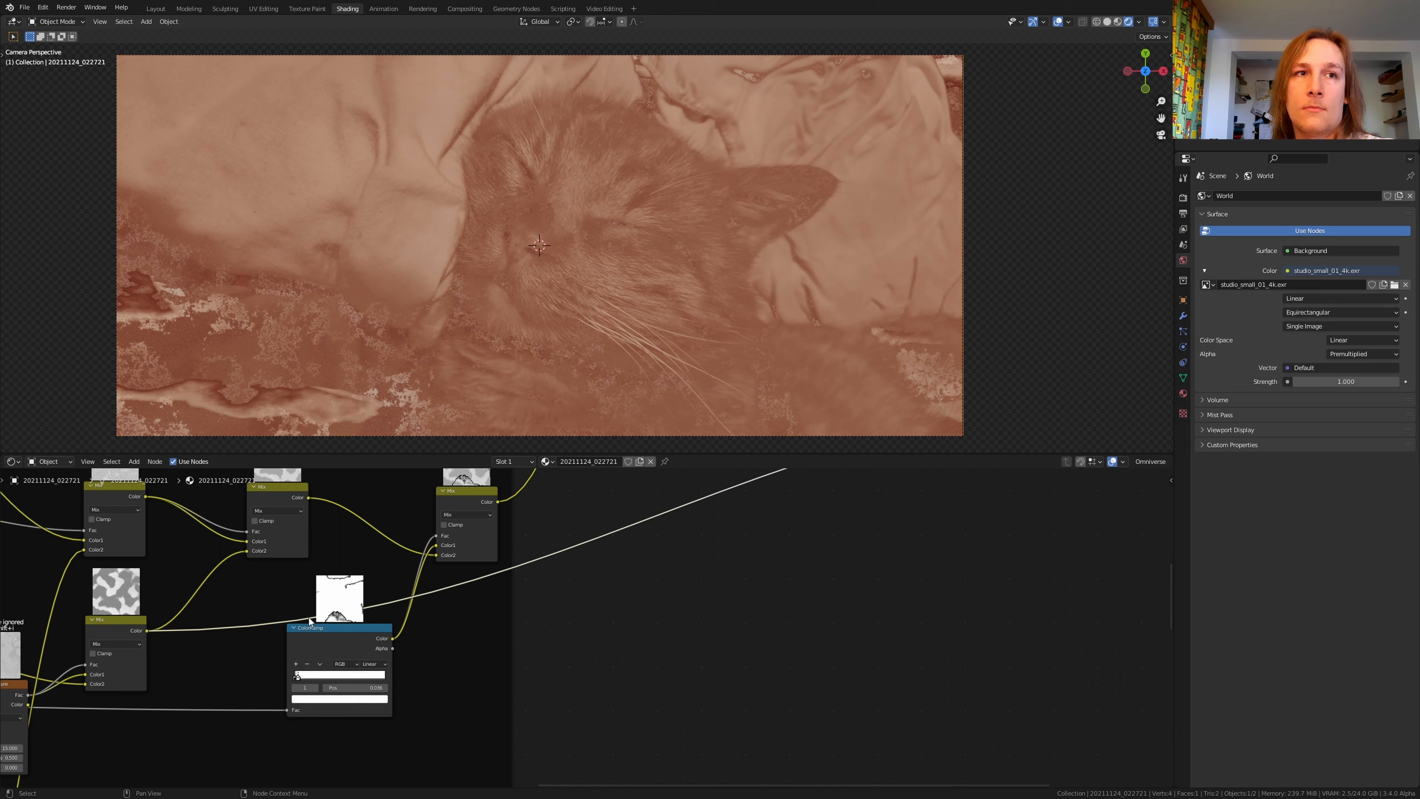
{"action": "scroll", "coordinate": [518, 604], "scroll_direction": "down", "scroll_amount": 4}
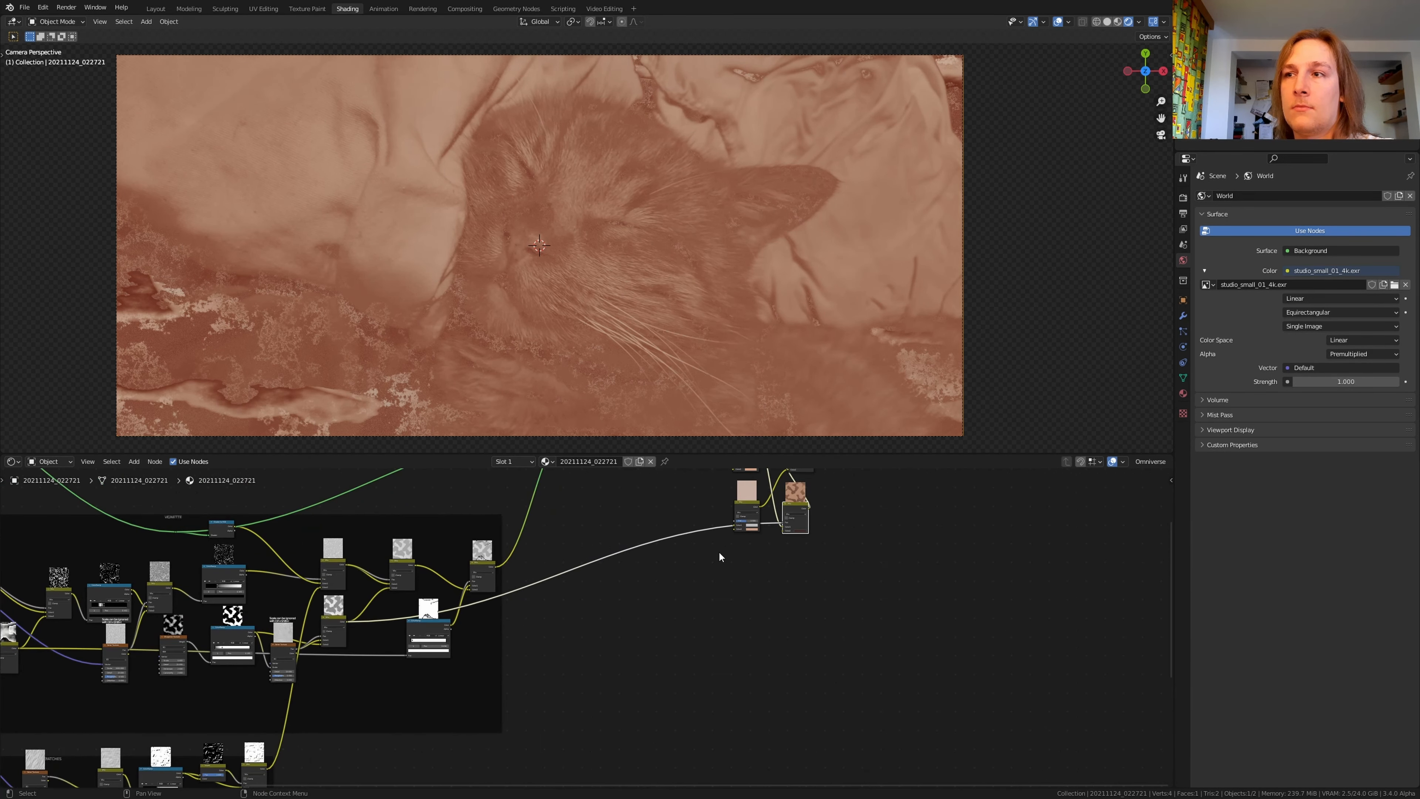
{"action": "scroll", "coordinate": [491, 612], "scroll_direction": "up", "scroll_amount": 3}
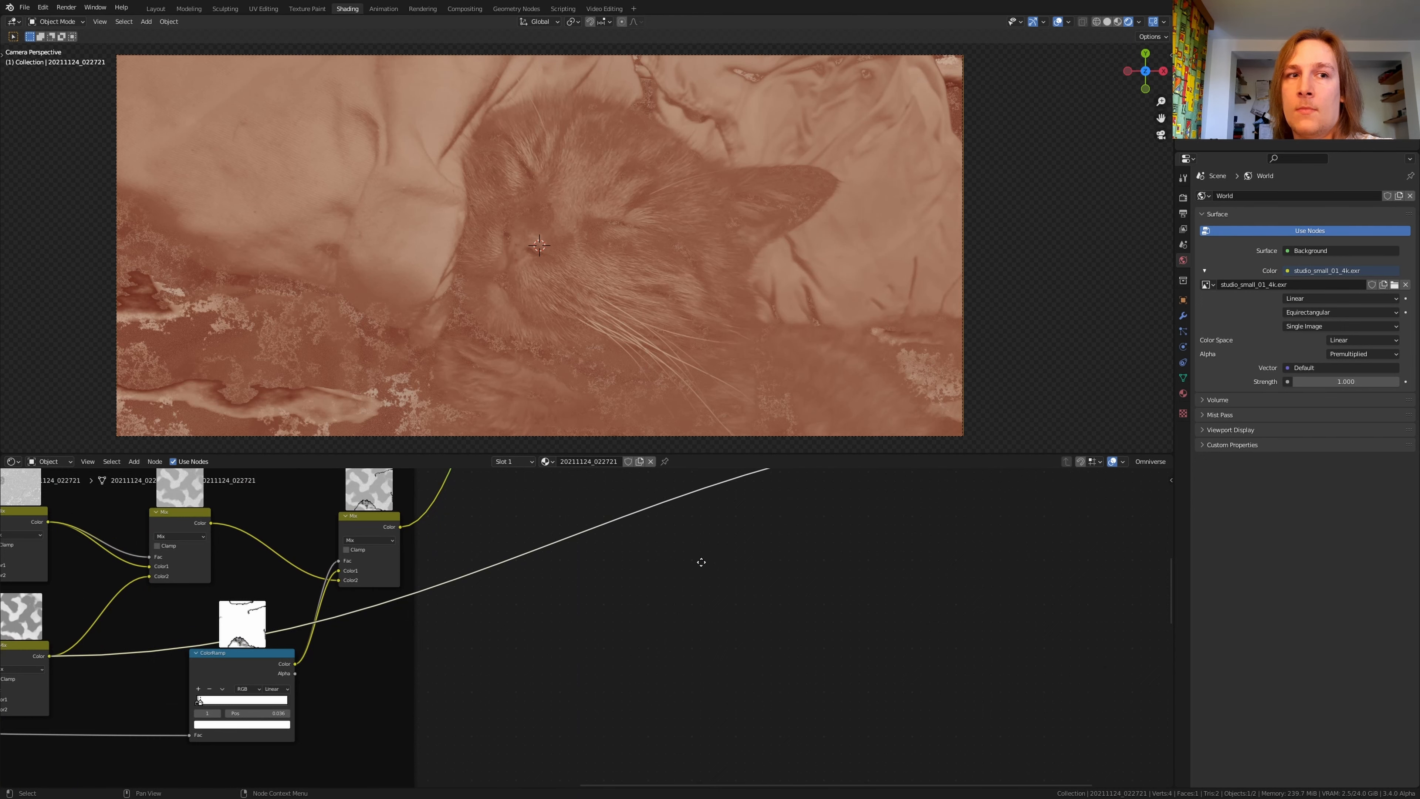
{"action": "middle_click_drag", "start_coordinate": [701, 562], "coordinate": [559, 660]}
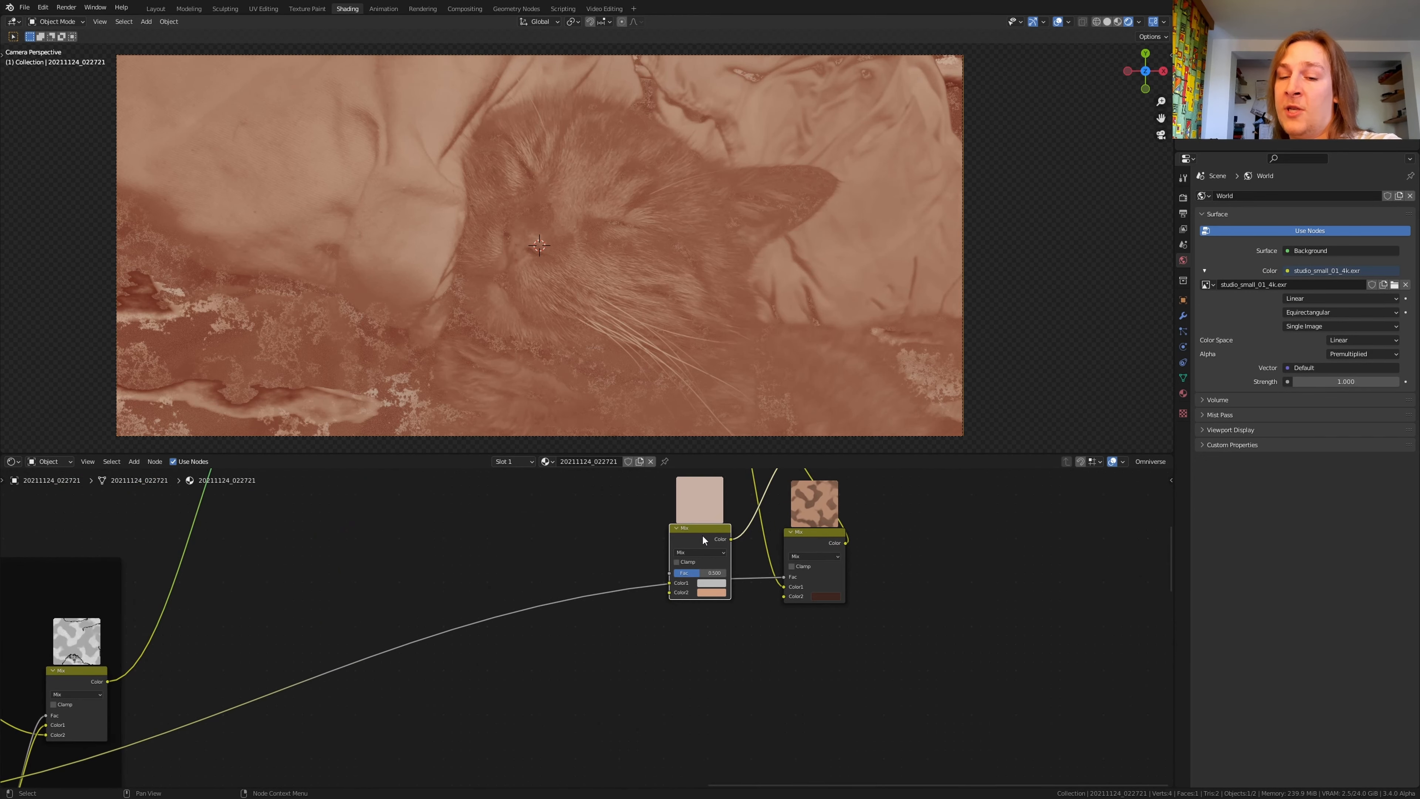
Duplicate the lower-left Mix beneath the lower-right one, and connect the upper vignette ColorRamp's Color to the copy's Fac and Color1.
{"action": "key", "text": "shift+d"}
{"action": "left_click", "coordinate": [813, 687]}
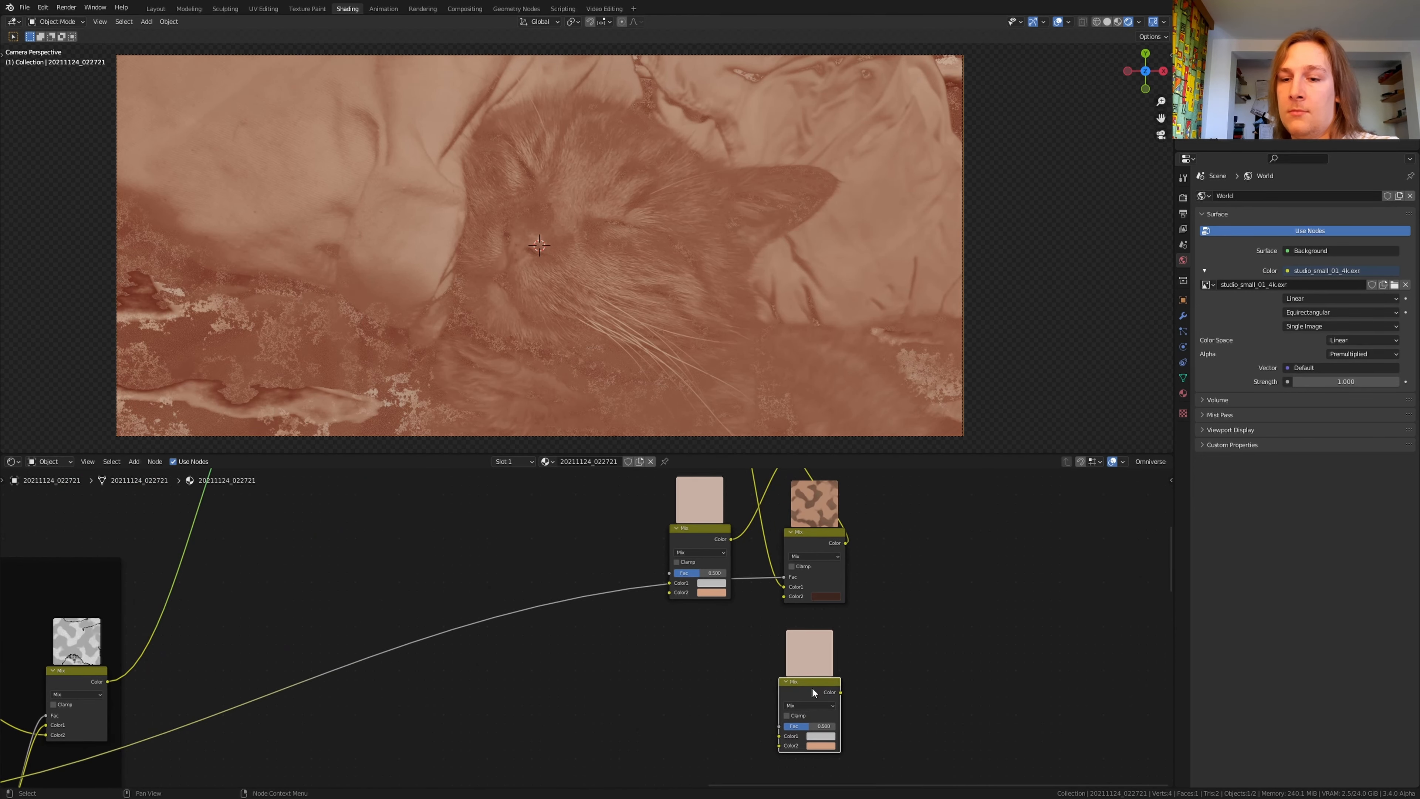
{"action": "scroll", "coordinate": [416, 628], "scroll_direction": "down", "scroll_amount": 3}
{"action": "middle_click_drag", "start_coordinate": [416, 628], "coordinate": [701, 607]}
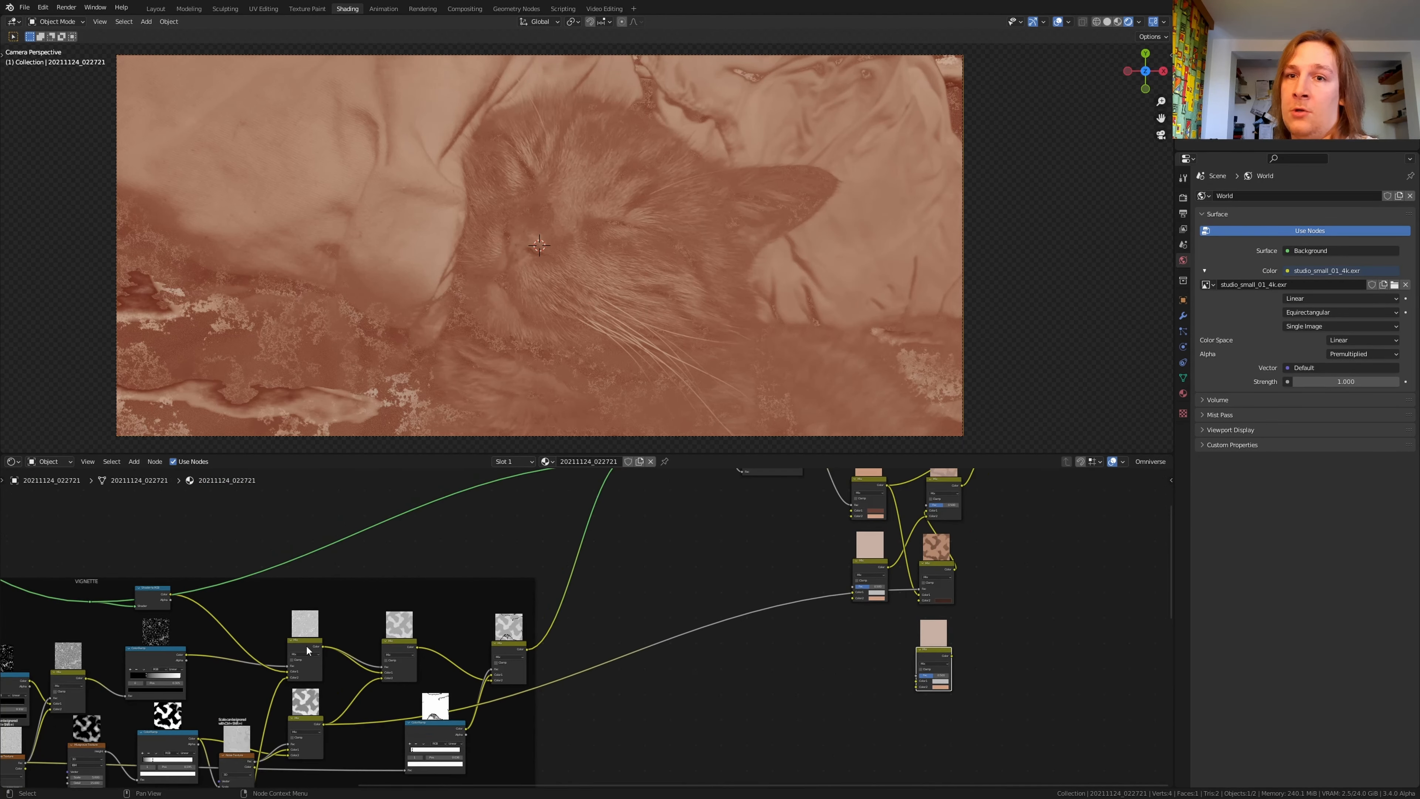
{"action": "scroll", "coordinate": [306, 644], "scroll_direction": "up", "scroll_amount": 2}
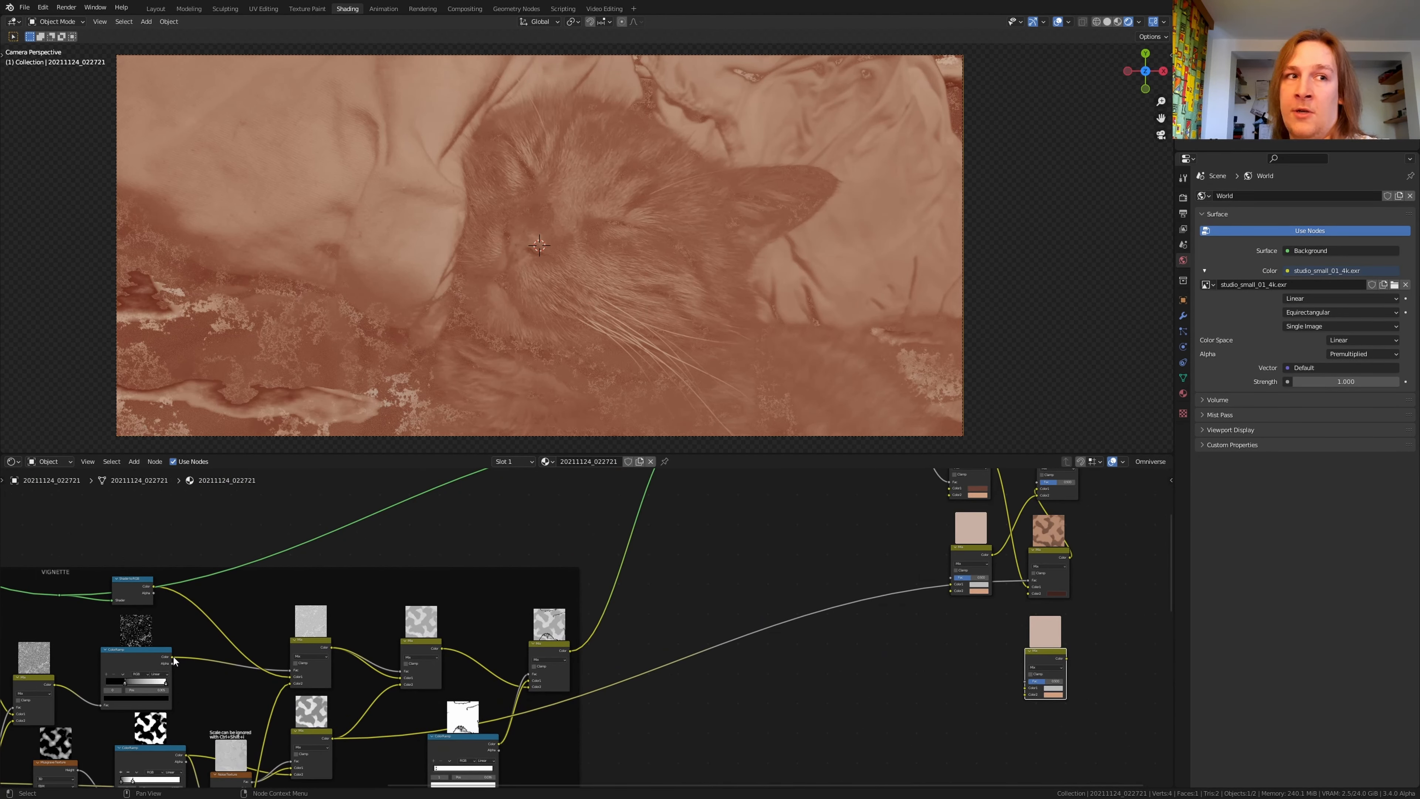
{"action": "mouse_move", "coordinate": [173, 660]}
{"action": "left_mouse_down"}
{"action": "mouse_move", "coordinate": [1032, 688]}
{"action": "mouse_move", "coordinate": [174, 657]}
{"action": "left_mouse_up"}
Connect the scratches frame's last Mix to the new bottom Mix's Color2, and branch that link through a reroute to the lower-left Mix's Fac.
{"action": "scroll", "coordinate": [723, 667], "scroll_direction": "down", "scroll_amount": 3}
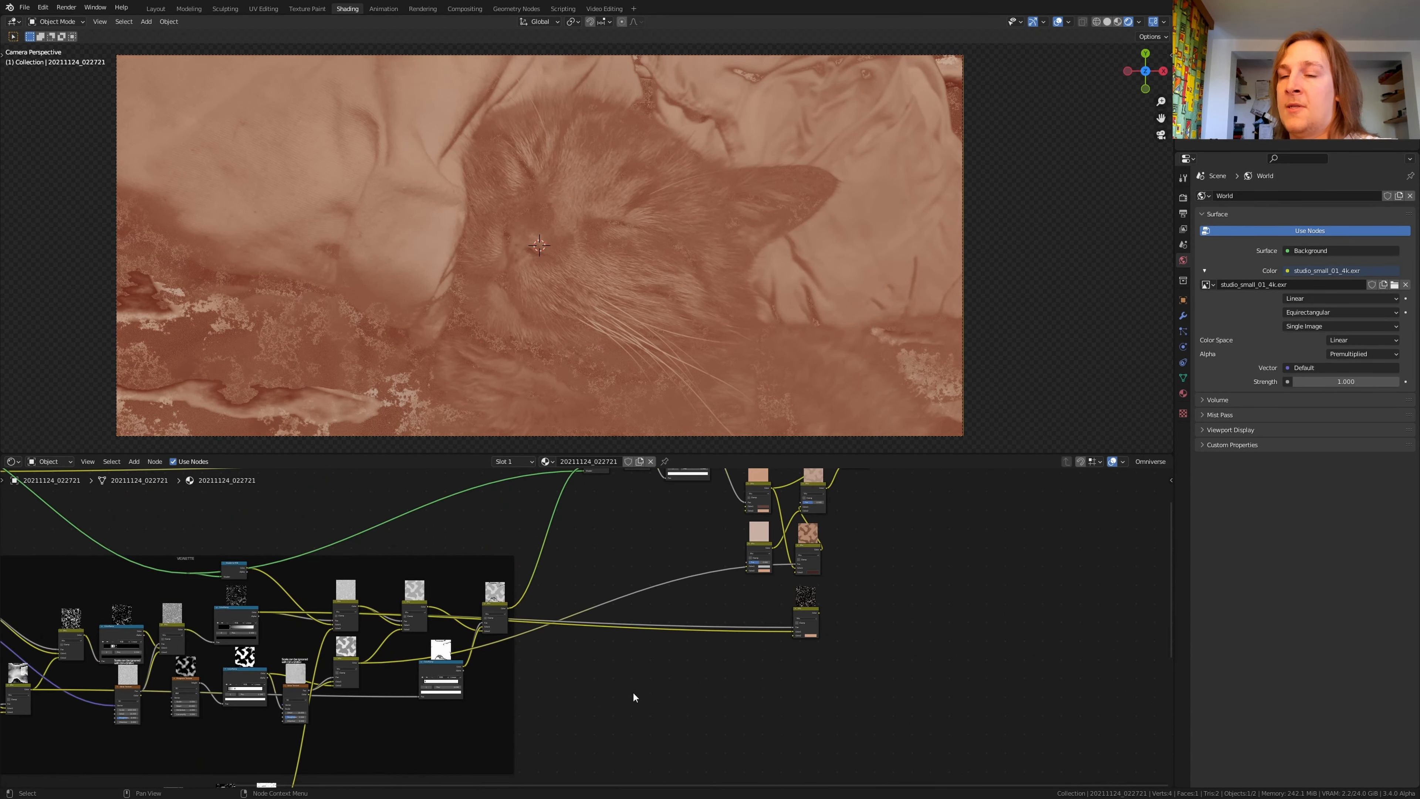
{"action": "middle_click_drag", "start_coordinate": [632, 692], "coordinate": [624, 609]}
{"action": "scroll", "coordinate": [319, 696], "scroll_direction": "up", "scroll_amount": 2}
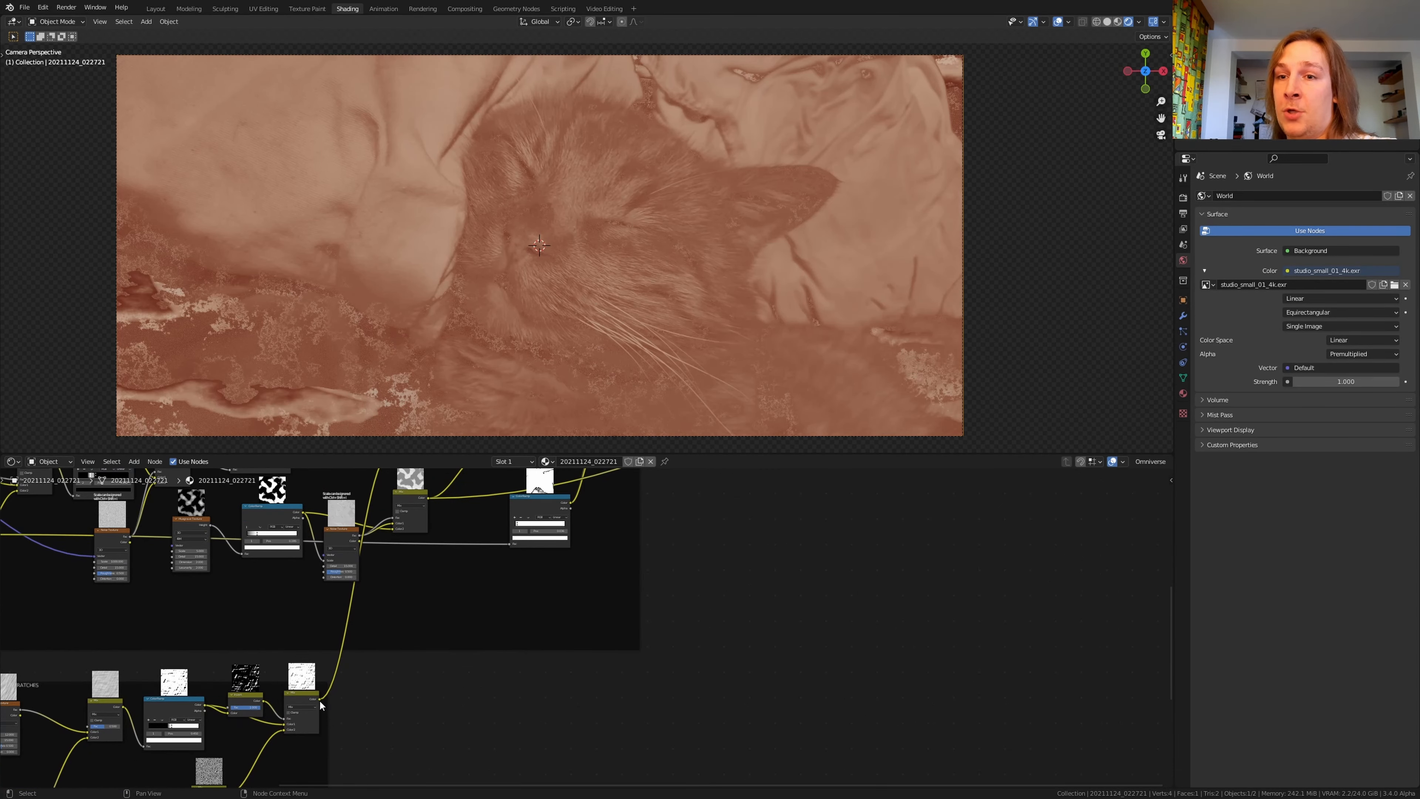
{"action": "left_click_drag", "start_coordinate": [320, 700], "coordinate": [892, 551]}
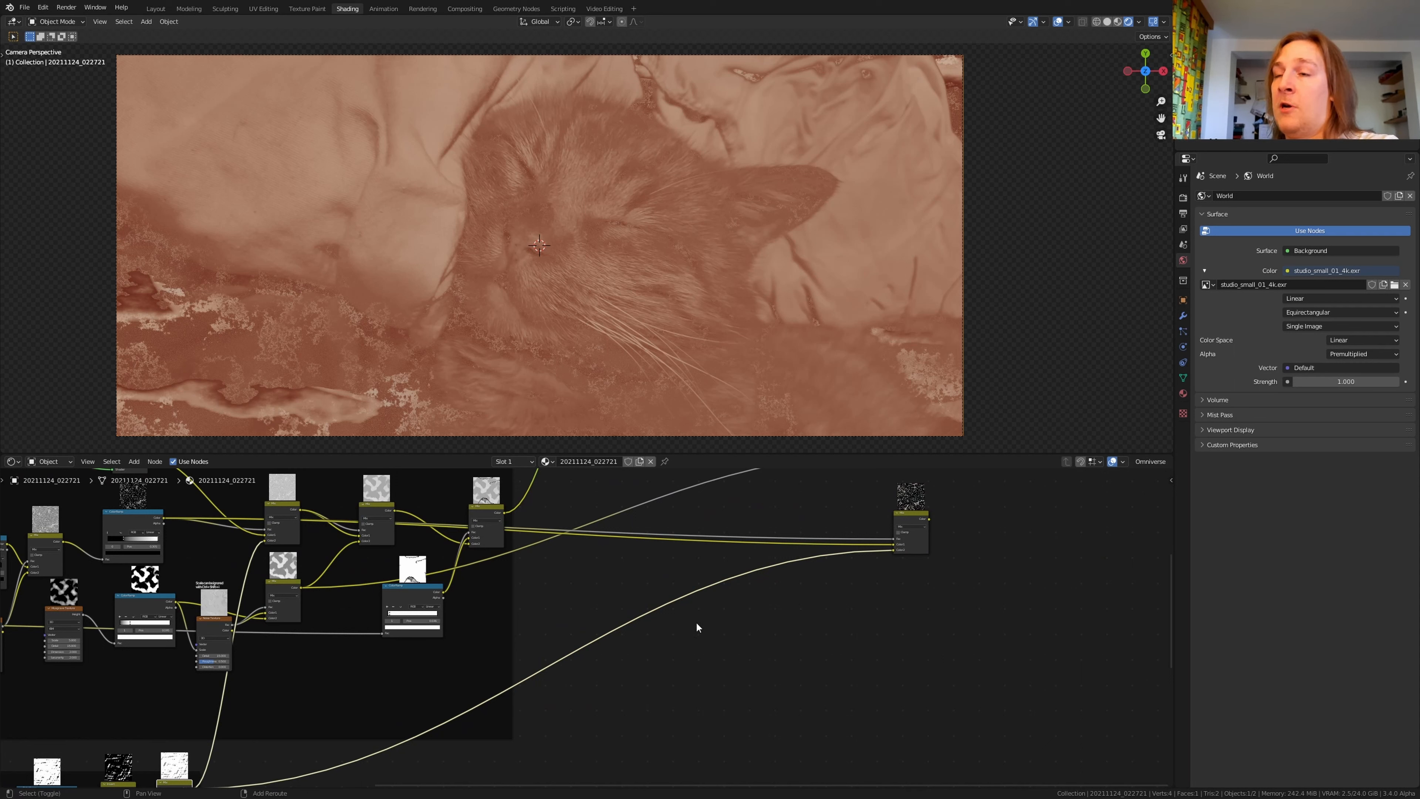
{"action": "right_click_drag", "start_coordinate": [696, 621], "coordinate": [693, 569], "text": "shift"}
{"action": "middle_click_drag", "start_coordinate": [732, 580], "coordinate": [718, 671]}
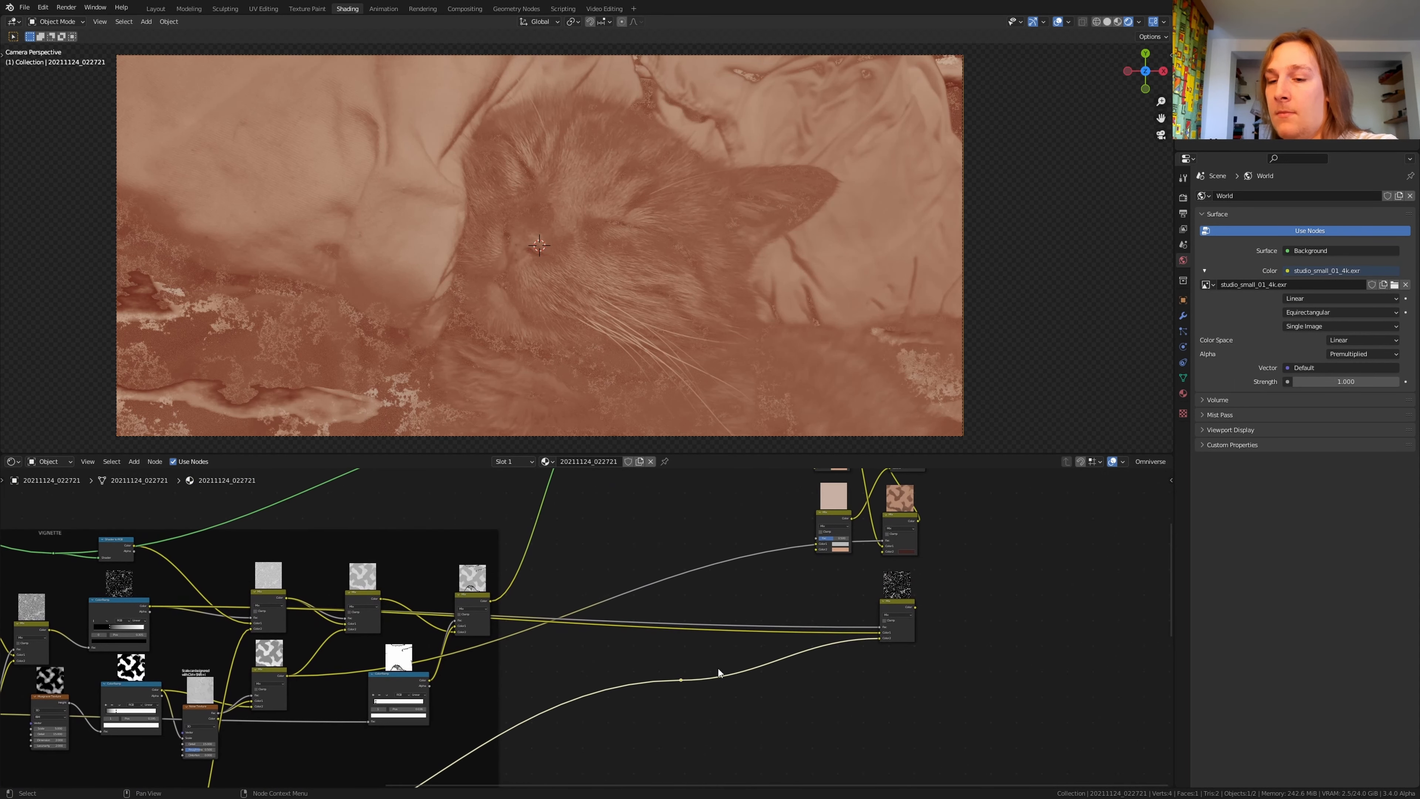
{"action": "left_click_drag", "start_coordinate": [681, 679], "coordinate": [818, 541]}
Join the Mix Shader, Shader to RGB, ColorRamp and all recoloring Mix nodes into a frame labelled MIX.
{"action": "middle_click_drag", "start_coordinate": [833, 600], "coordinate": [733, 645]}
{"action": "scroll", "coordinate": [733, 645], "scroll_direction": "down", "scroll_amount": 7}
{"action": "scroll", "coordinate": [672, 557], "scroll_direction": "up", "scroll_amount": 2}
{"action": "scroll", "coordinate": [672, 557], "scroll_direction": "up", "scroll_amount": 1}
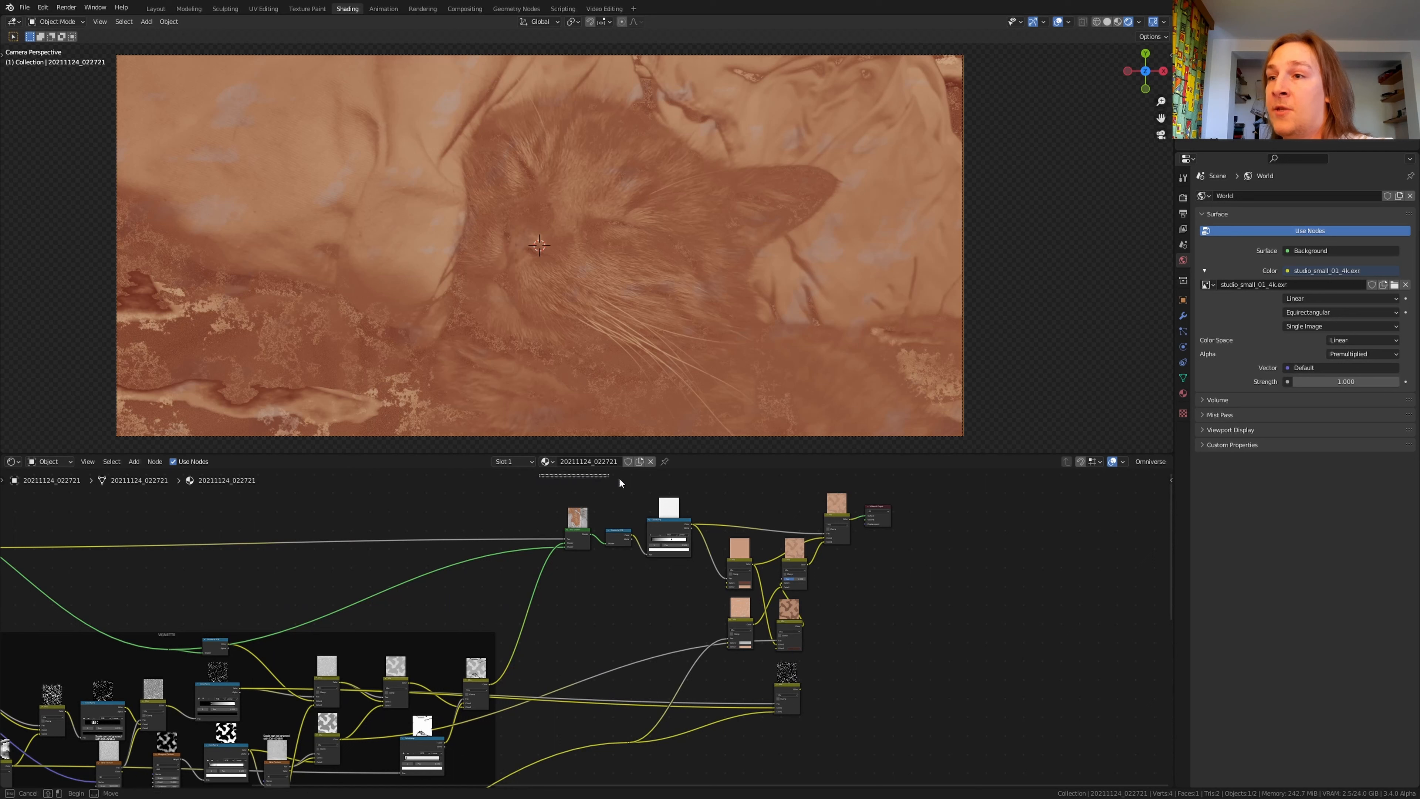
{"action": "left_click_drag", "start_coordinate": [538, 474], "coordinate": [847, 743]}
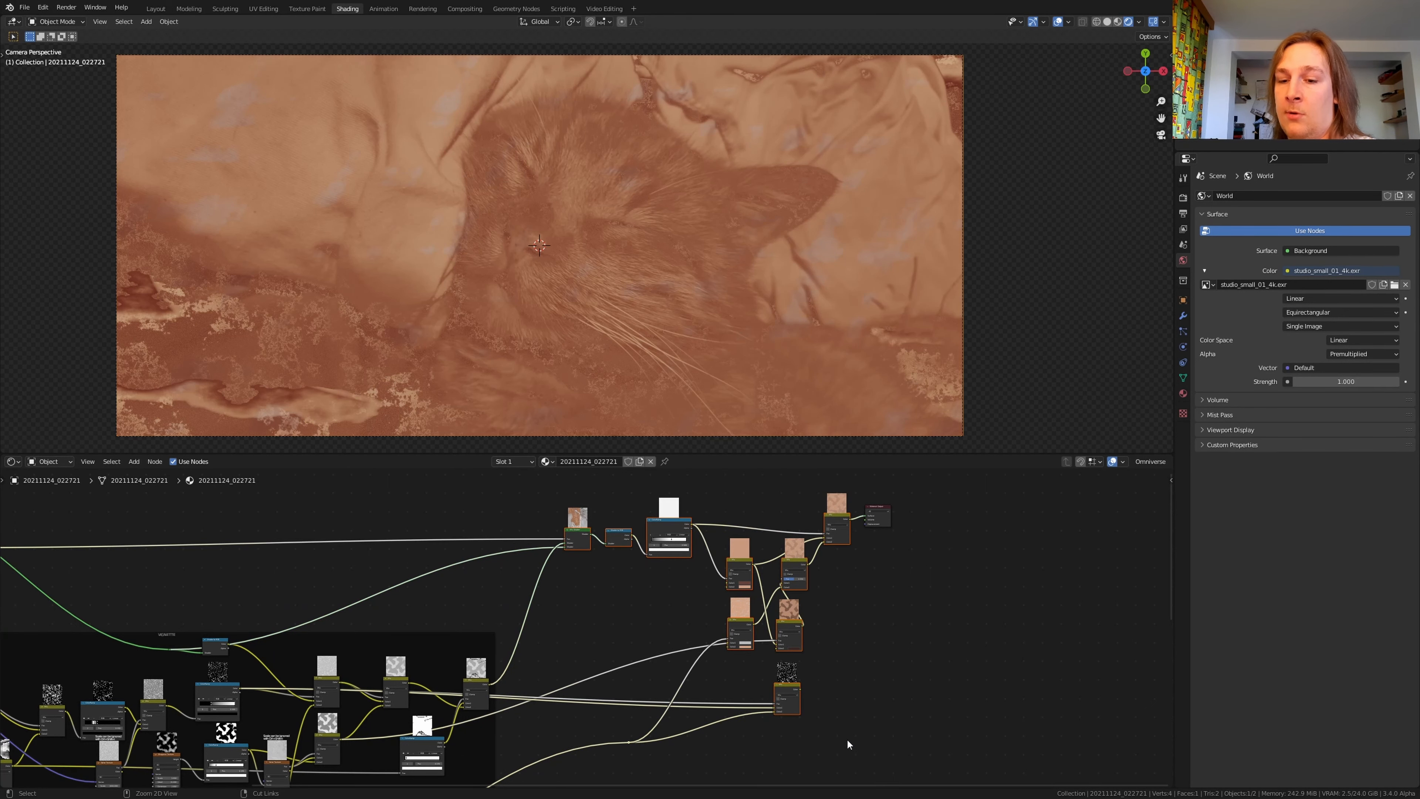
{"action": "key", "text": "ctrl+j"}
{"action": "key", "text": "n"}
{"action": "left_click", "coordinate": [1101, 507]}
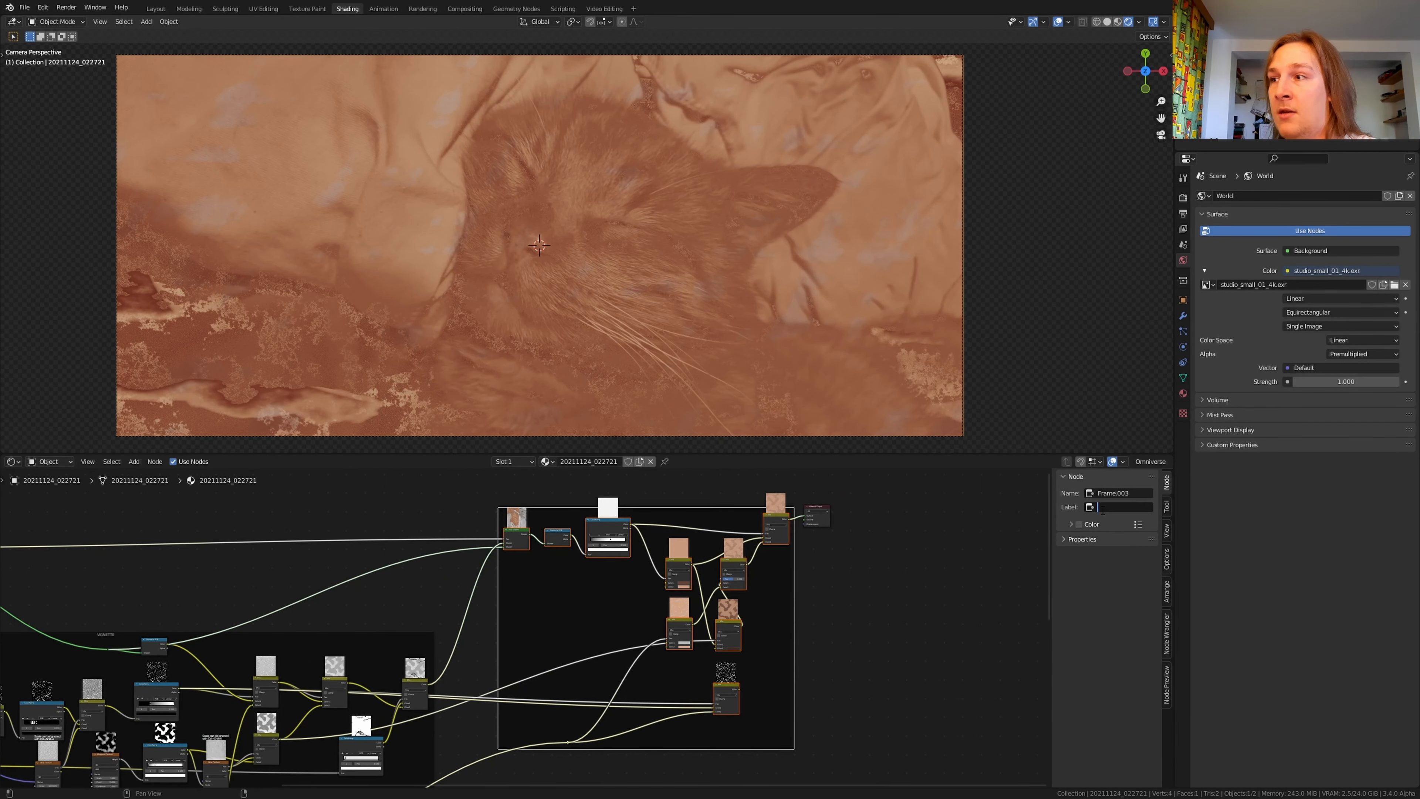
{"action": "type", "text": "MIX"}
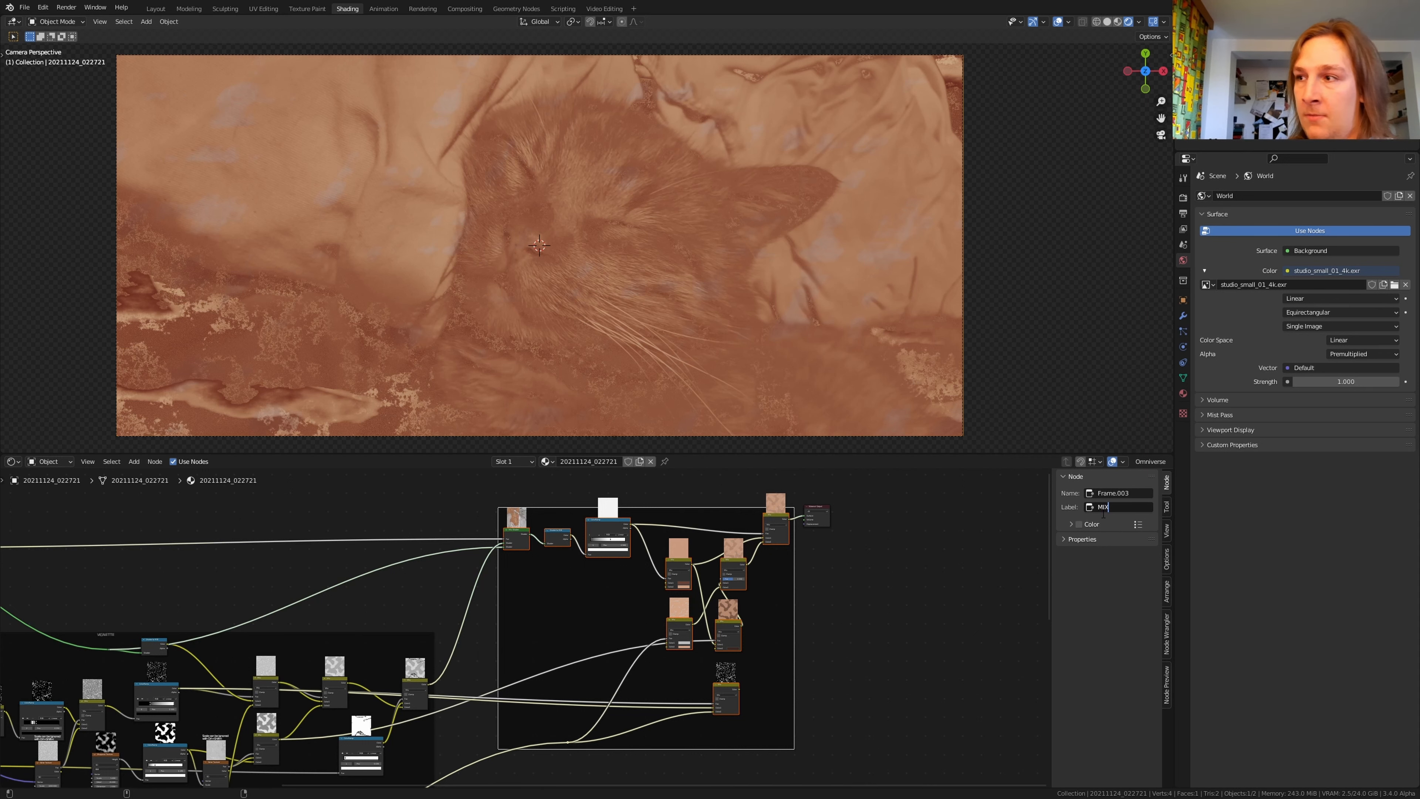
{"action": "key", "text": "Return"}
Space the Material Output away from the MIX frame and insert a Principled BSDF between it and the final Mix.
{"action": "scroll", "coordinate": [791, 661], "scroll_direction": "up", "scroll_amount": 3}
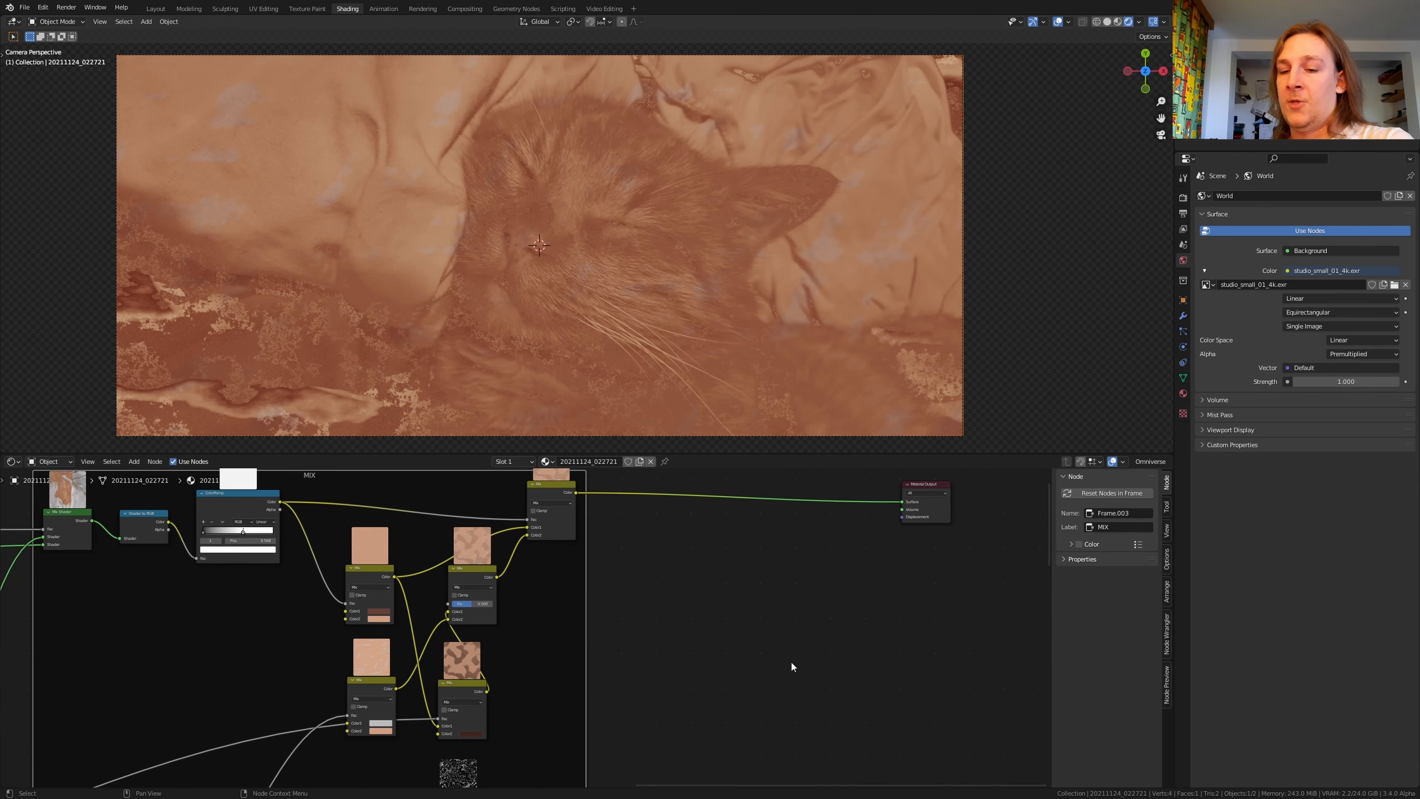
{"action": "key", "text": "n"}
{"action": "key", "text": "shift+a"}
{"action": "type", "text": "pr"}
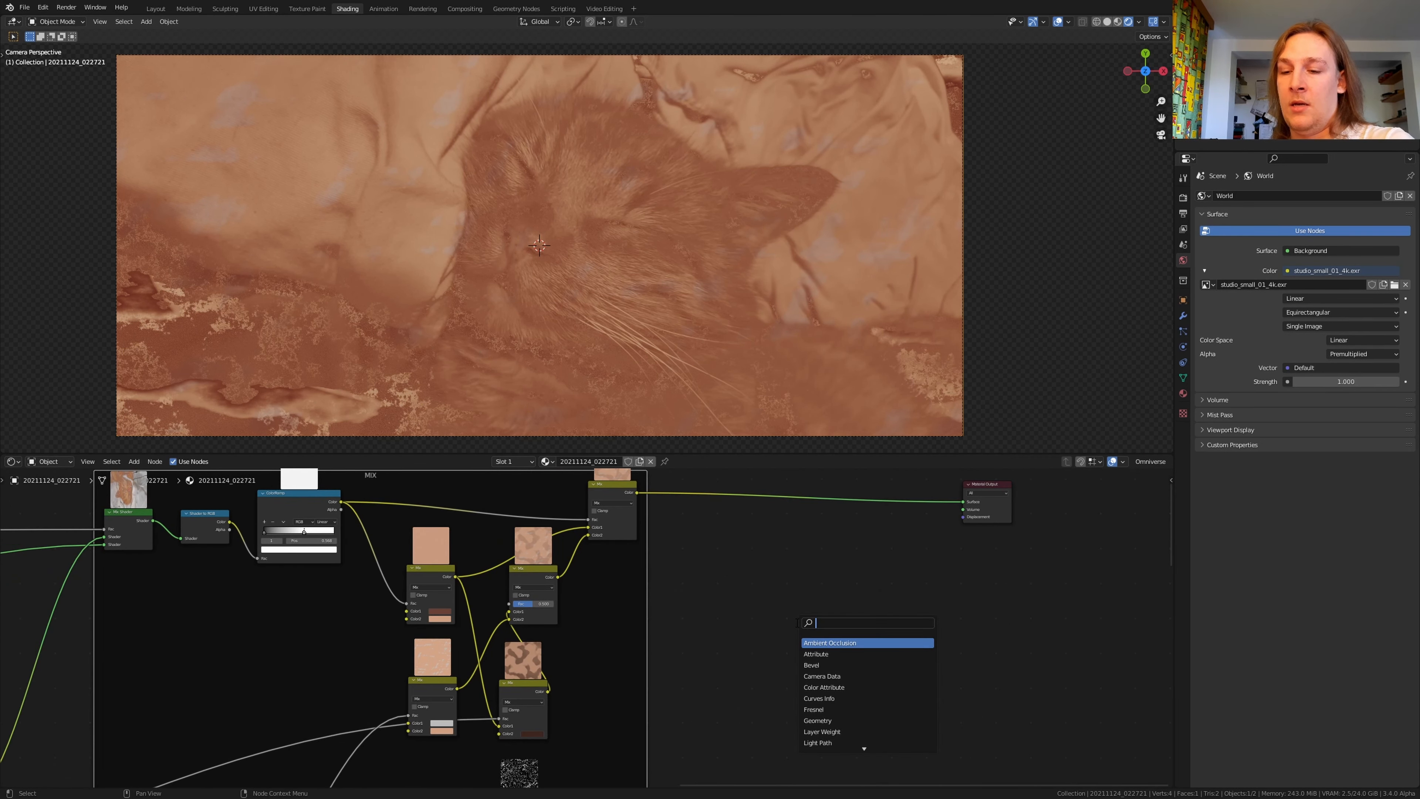
{"action": "left_click", "coordinate": [845, 643]}
{"action": "left_click", "coordinate": [855, 483]}
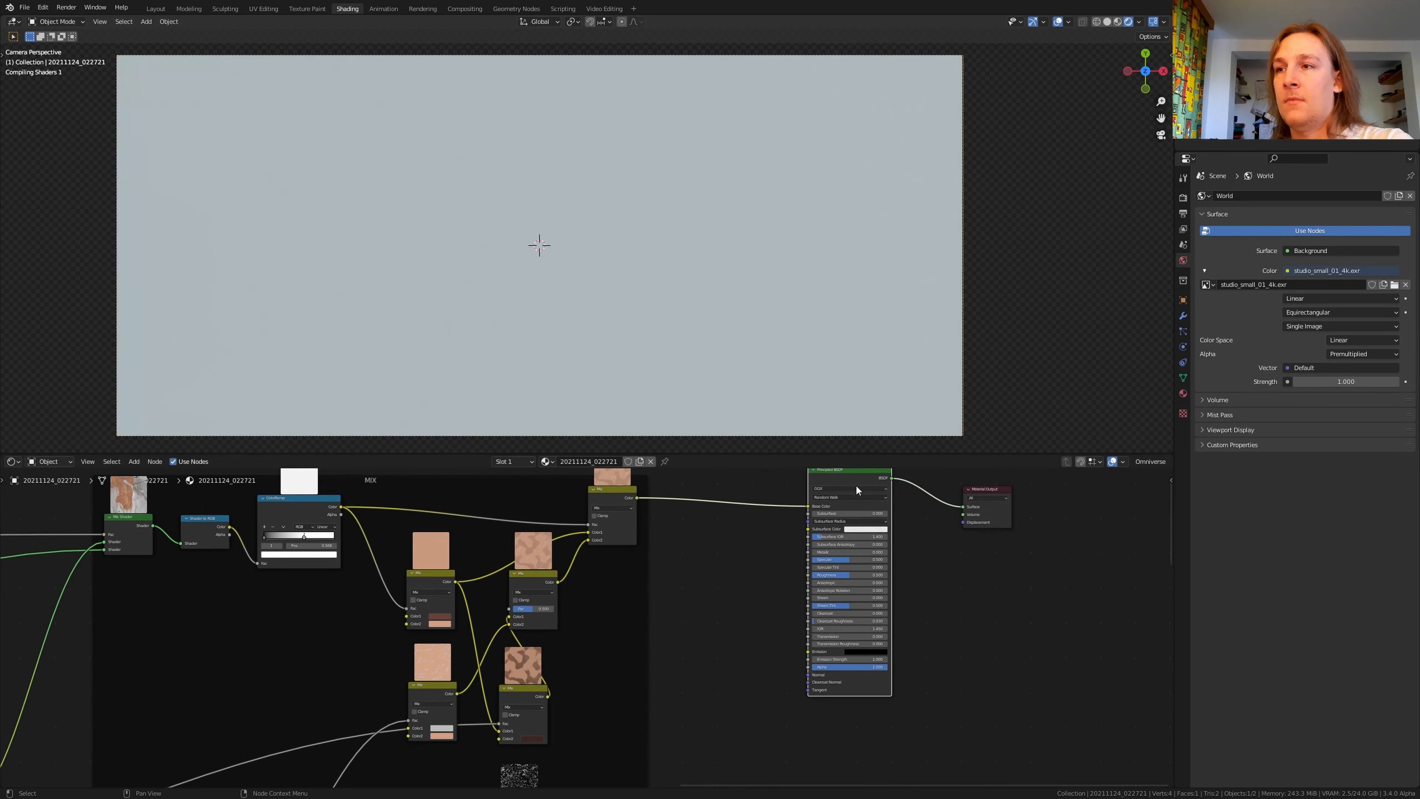
Connect the final Mix's Color to the Principled BSDF's Emission as well, and add a Bump node between the MIX frame and the shader.
{"action": "scroll", "coordinate": [643, 509], "scroll_direction": "up", "scroll_amount": 2}
{"action": "left_click_drag", "start_coordinate": [635, 494], "coordinate": [749, 663]}
{"action": "type", "text": "bu"}
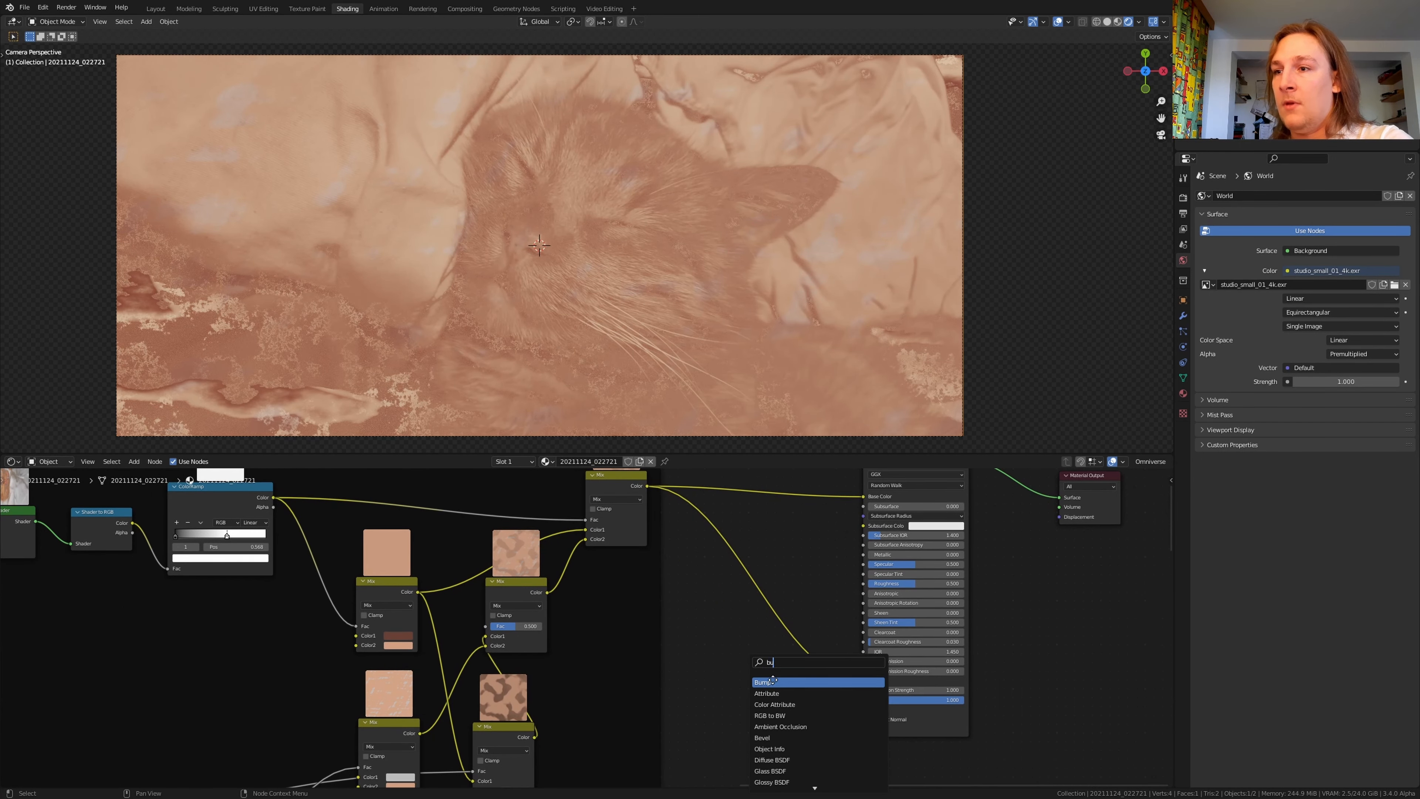
{"action": "left_click", "coordinate": [770, 681]}
{"action": "scroll", "coordinate": [750, 714], "scroll_direction": "up", "scroll_amount": 2}
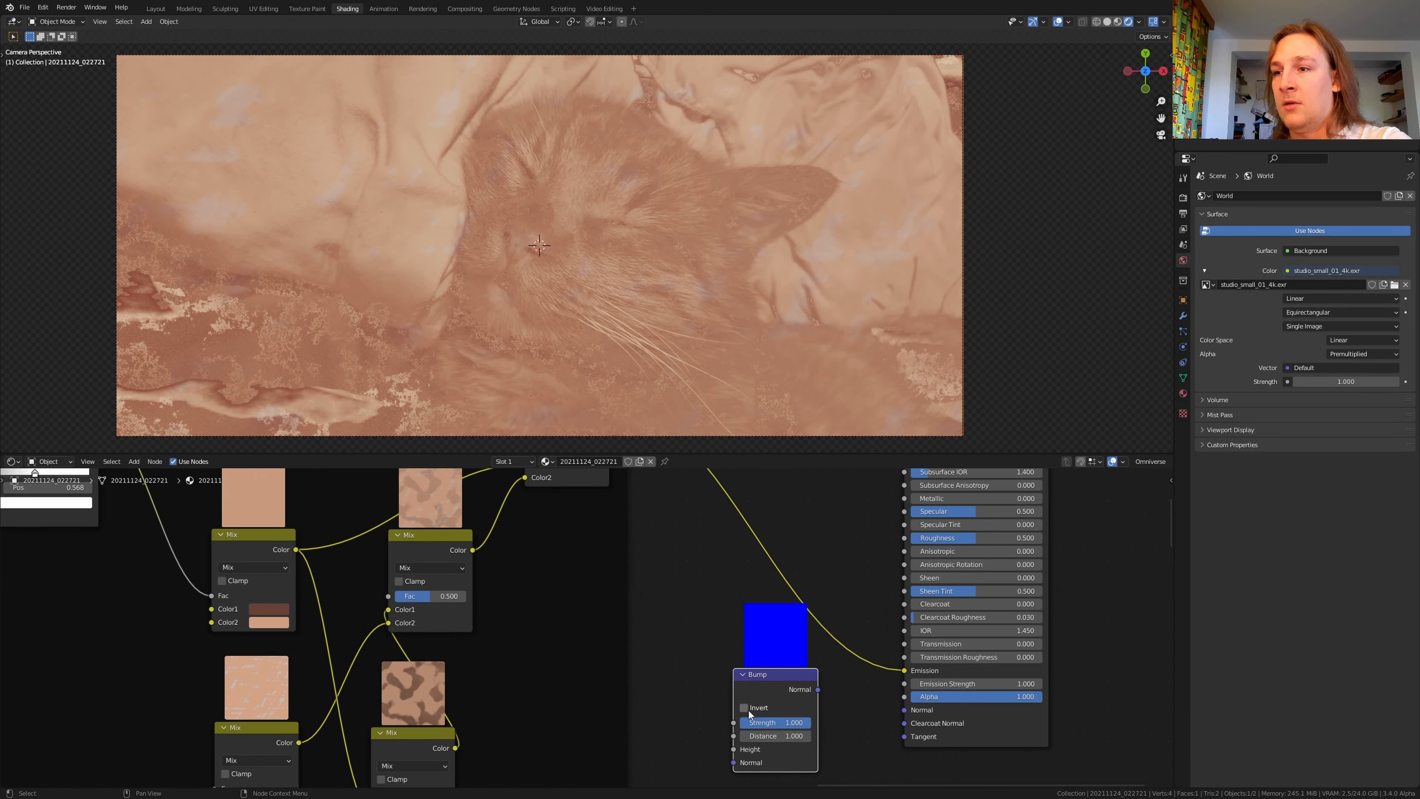
Invert the Bump node, set its Strength to 0.5, and connect its Normal output to the Principled BSDF's Normal input.
{"action": "left_click", "coordinate": [786, 722]}
{"action": "type", "text": ".5"}
{"action": "key", "text": "Return"}
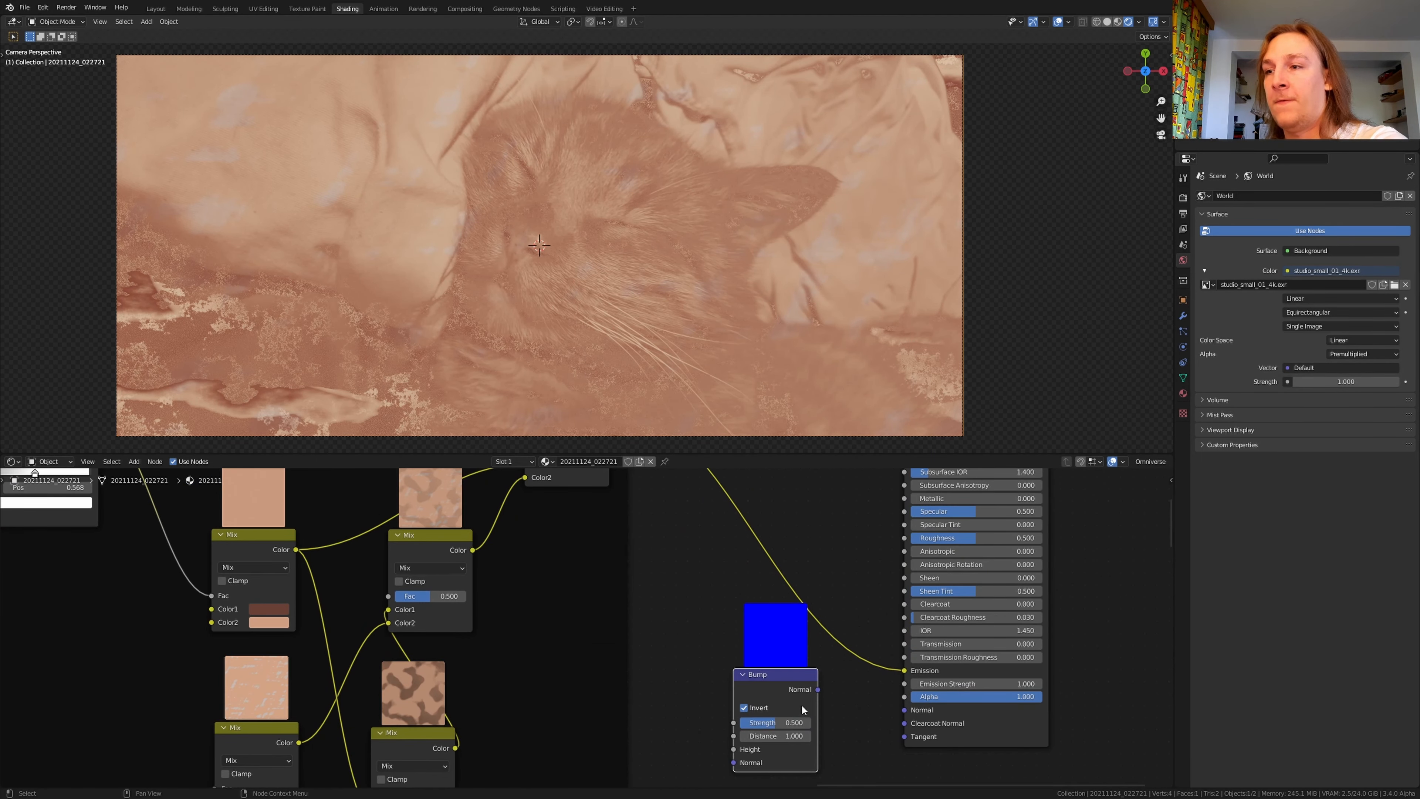
{"action": "left_click_drag", "start_coordinate": [817, 692], "coordinate": [905, 710]}
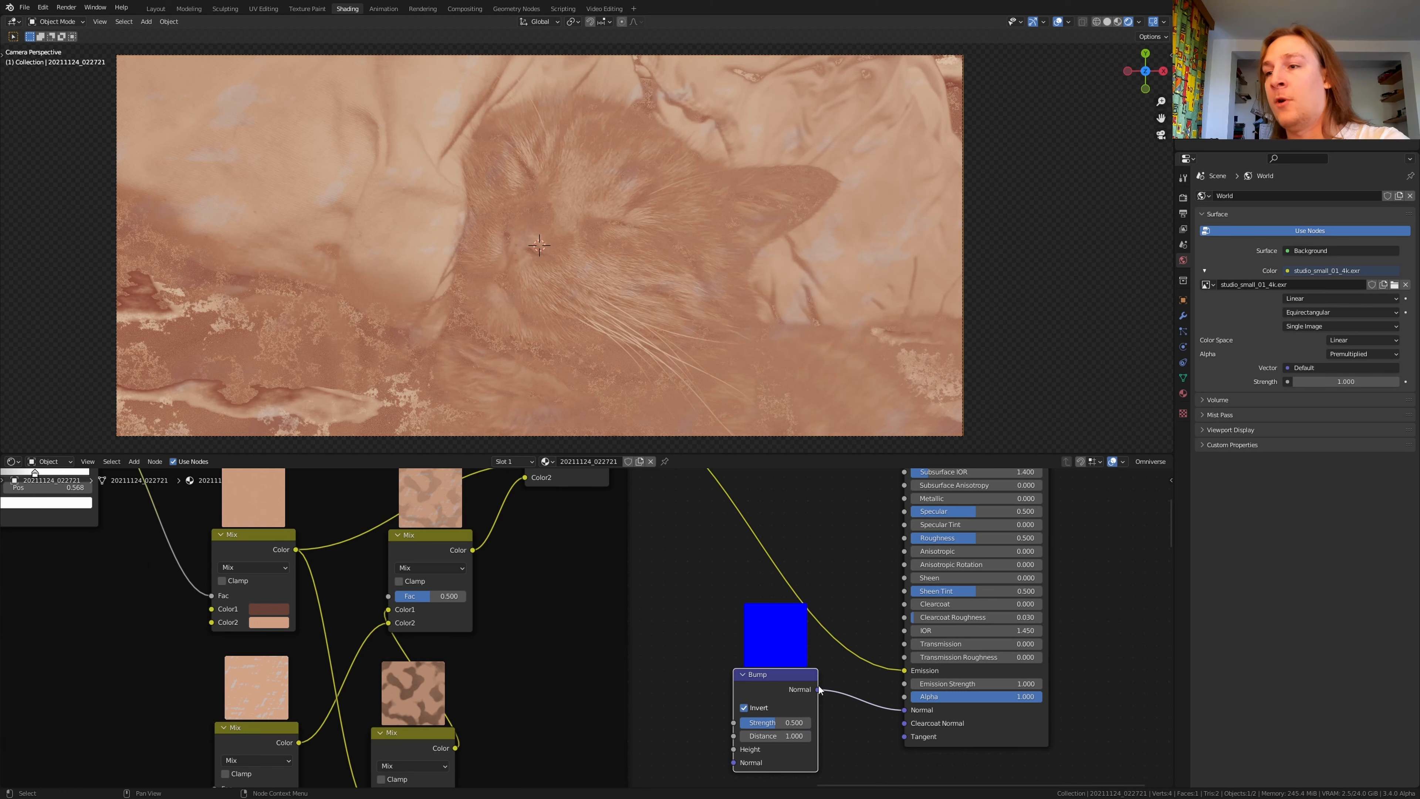
Connect the Color output of the lowest Mix, the one with the black-and-white scratches preview, to the Bump node's Height.
{"action": "scroll", "coordinate": [358, 627], "scroll_direction": "down", "scroll_amount": 4}
{"action": "middle_click_drag", "start_coordinate": [396, 647], "coordinate": [435, 471]}
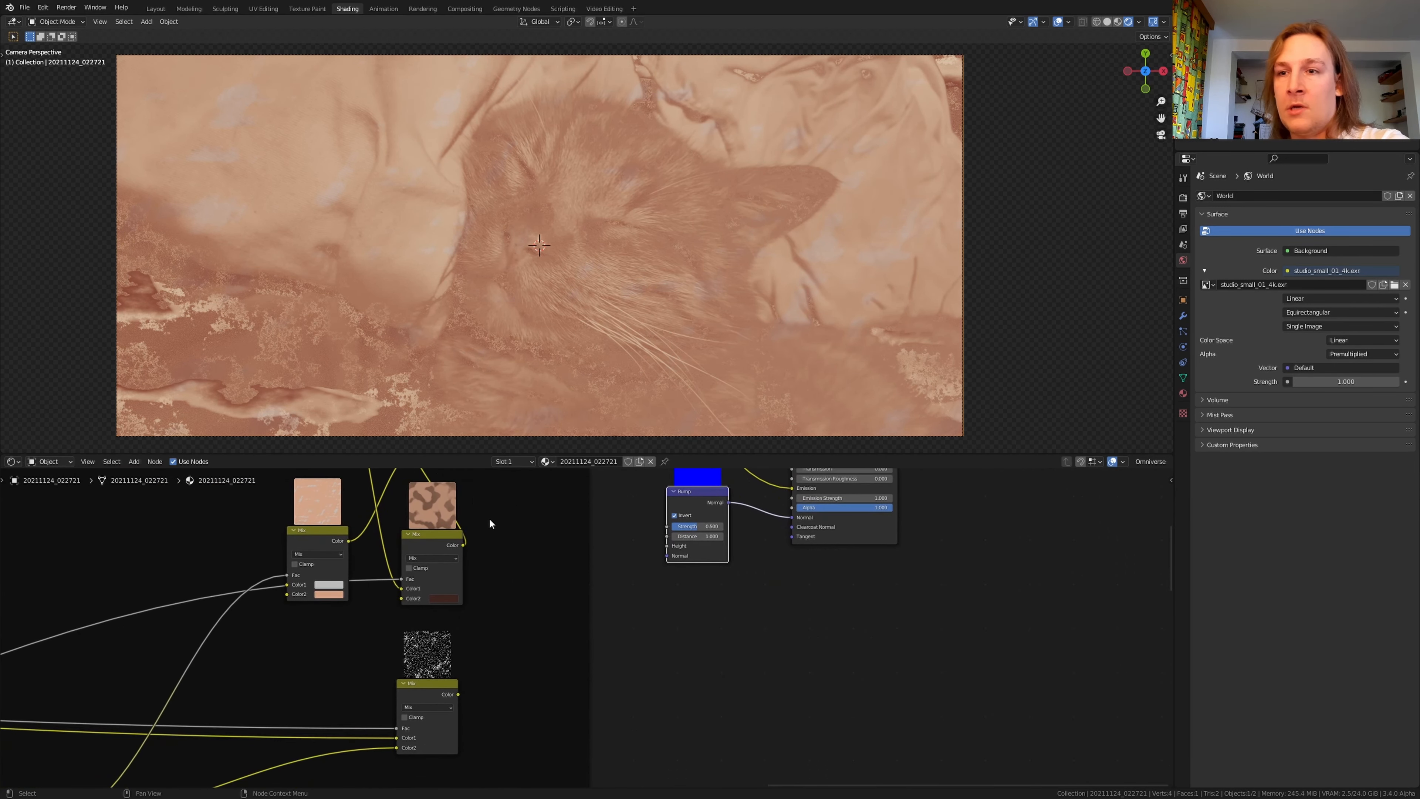
{"action": "left_click_drag", "start_coordinate": [457, 694], "coordinate": [669, 551]}
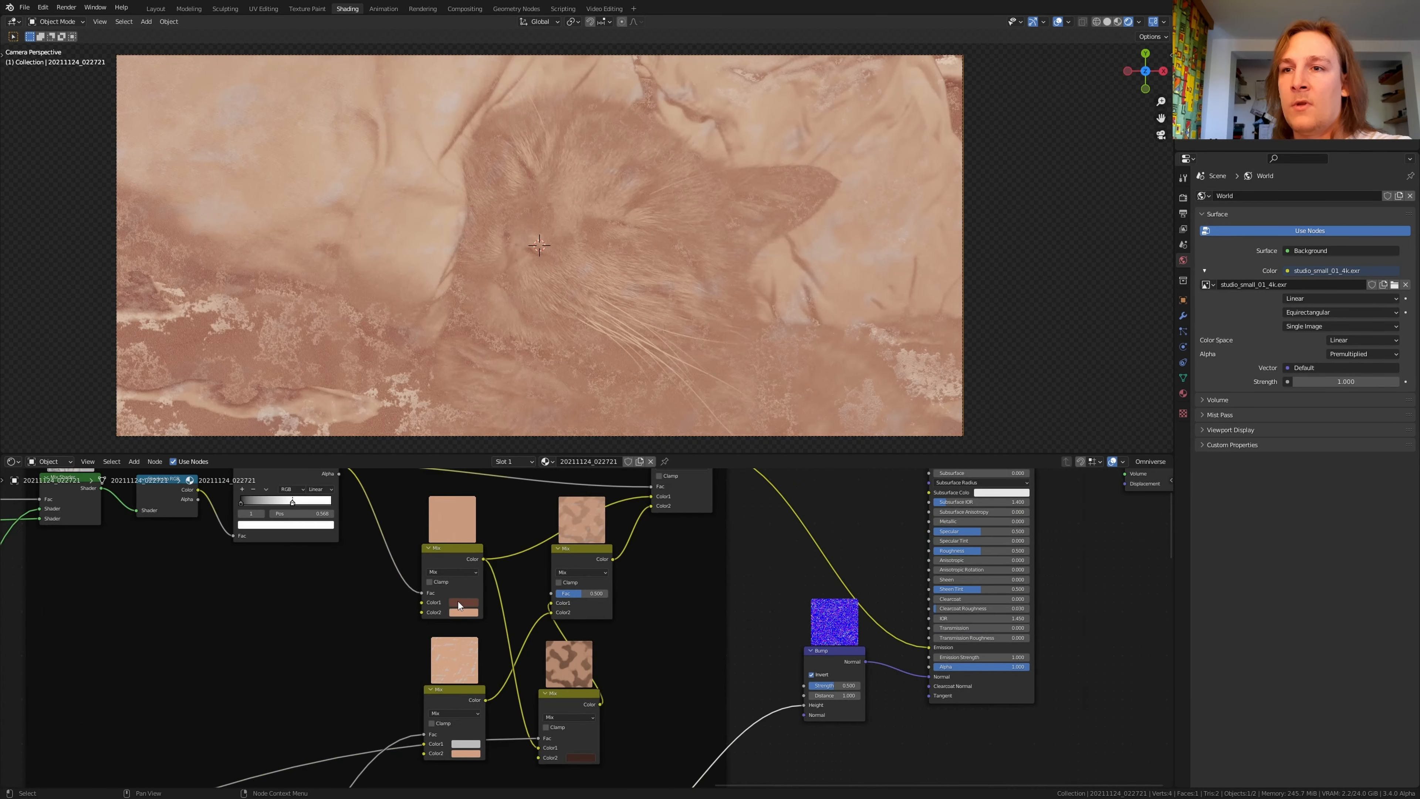
Shift Color1 of the Mix fed by the ColorRamp from reddish to a more yellowish dark brown.
{"action": "scroll", "coordinate": [457, 598], "scroll_direction": "up", "scroll_amount": 5}
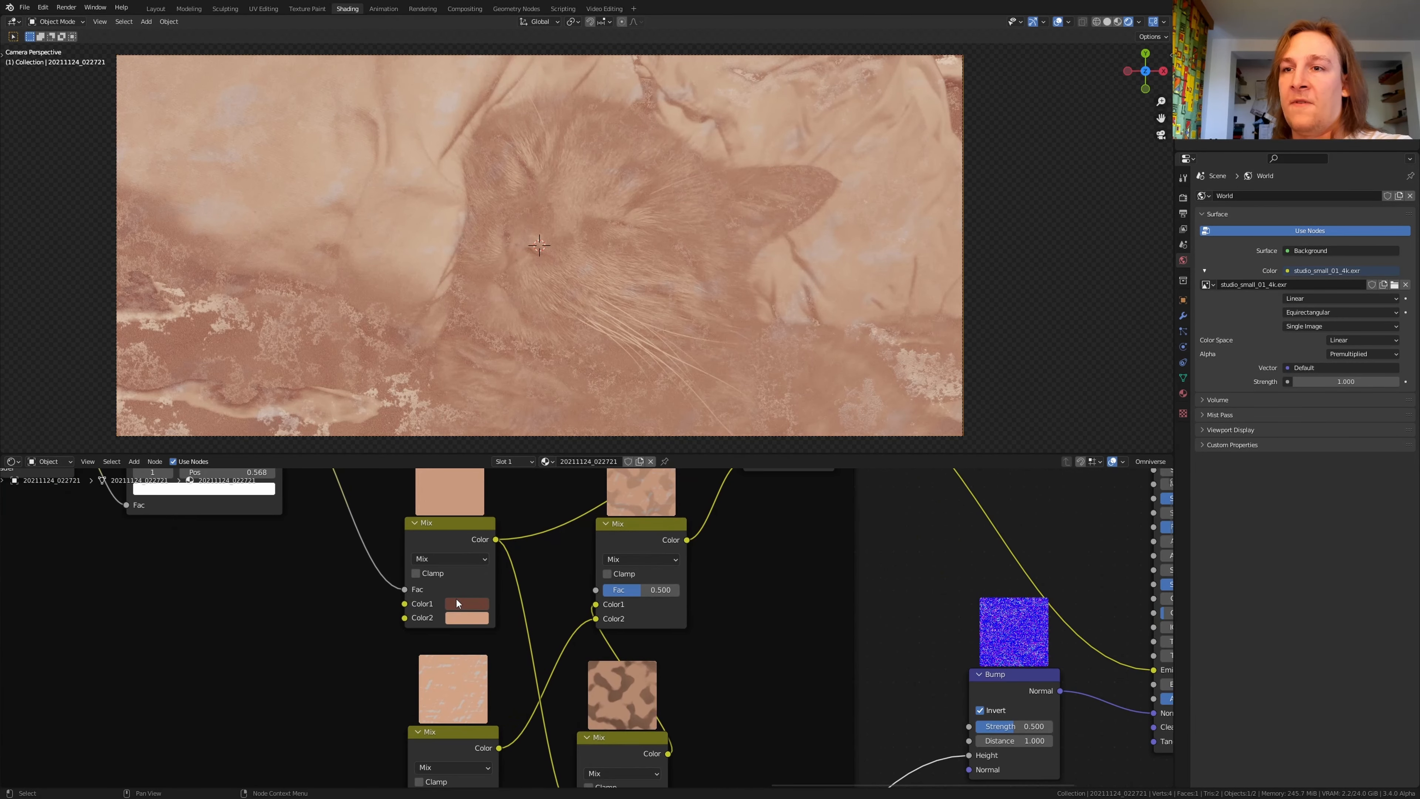
{"action": "left_click", "coordinate": [459, 603]}
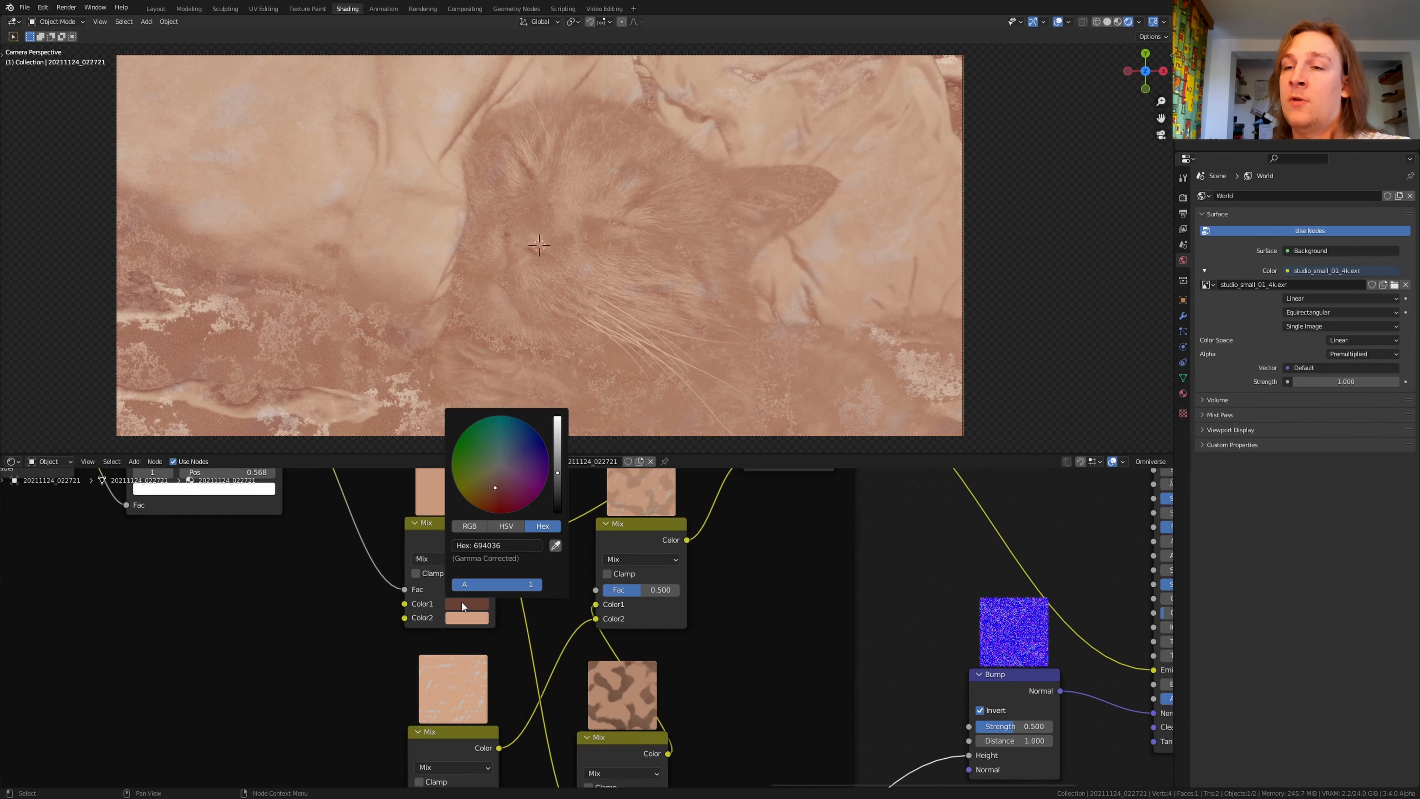
{"action": "left_click", "coordinate": [488, 485]}
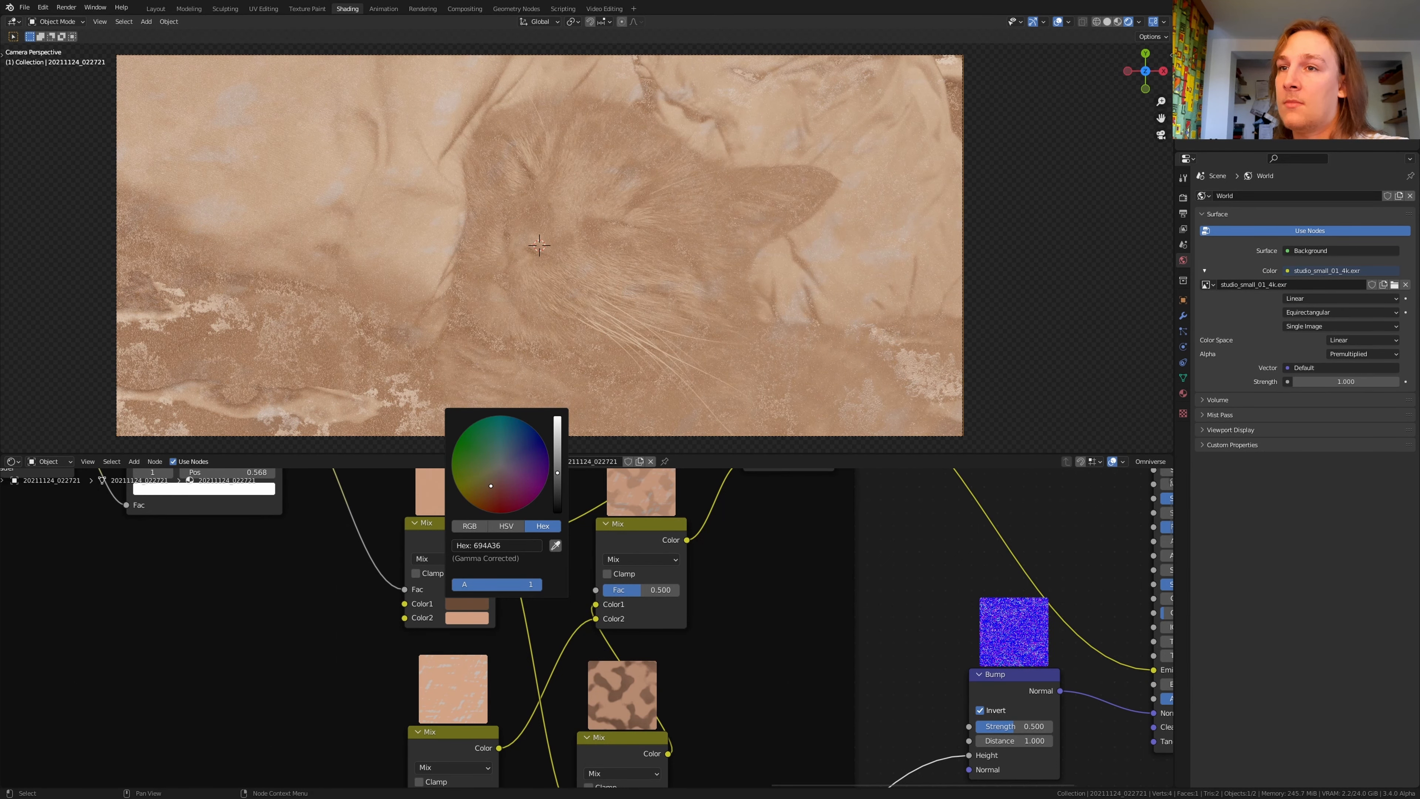
Save the project as Blender_Photo_Editing1.blend.
{"action": "key", "text": "ctrl+shift+s"}
{"action": "left_click", "coordinate": [1139, 535]}
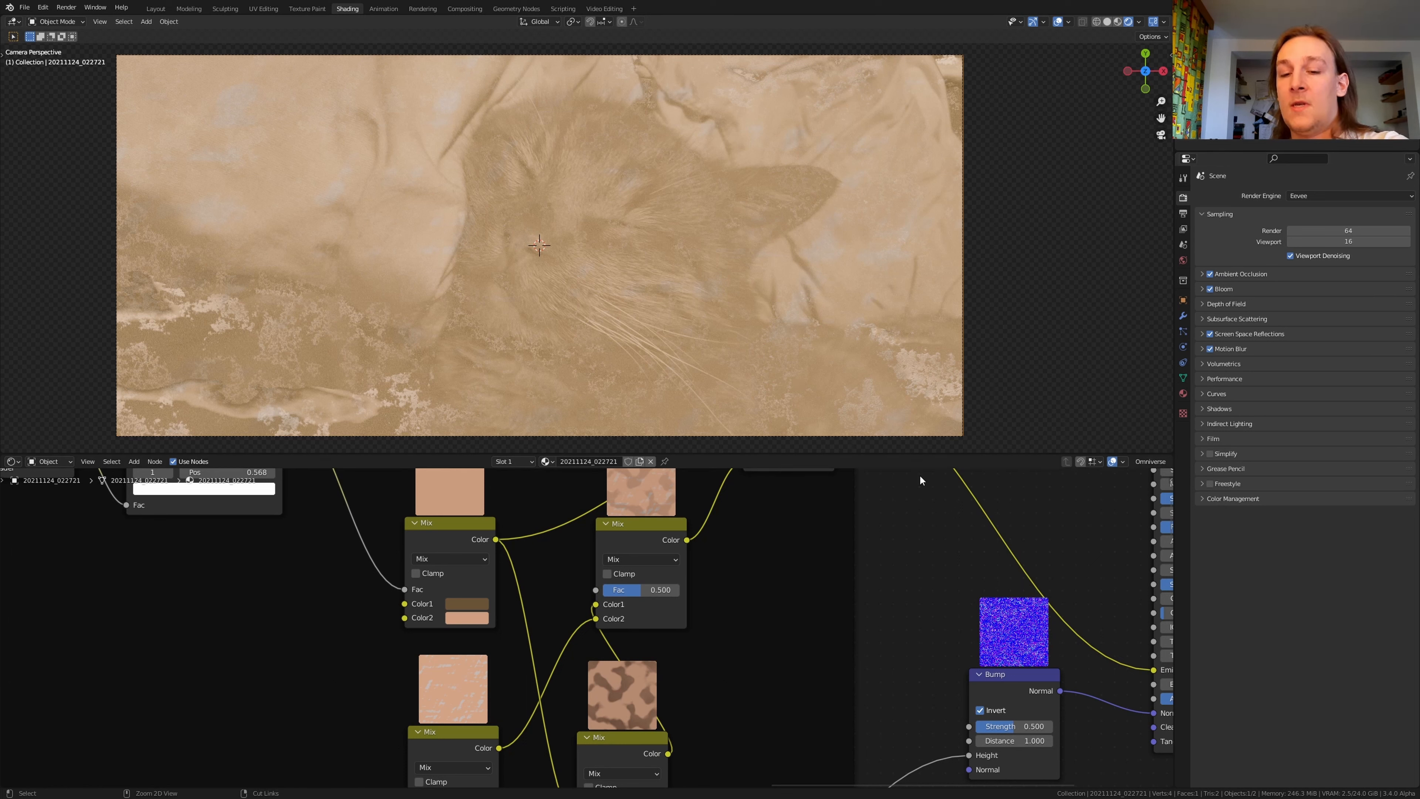
{"action": "key", "text": "ctrl+s"}
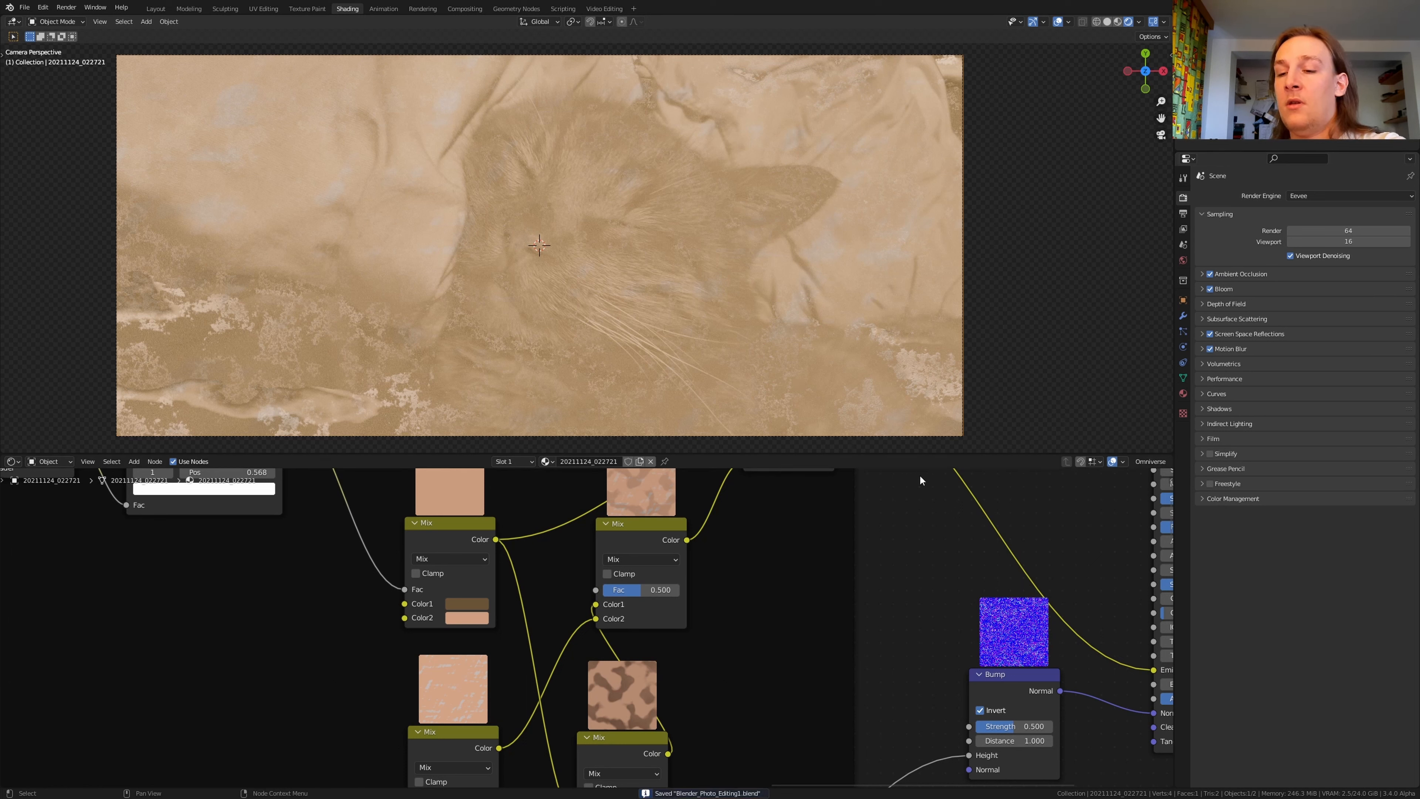